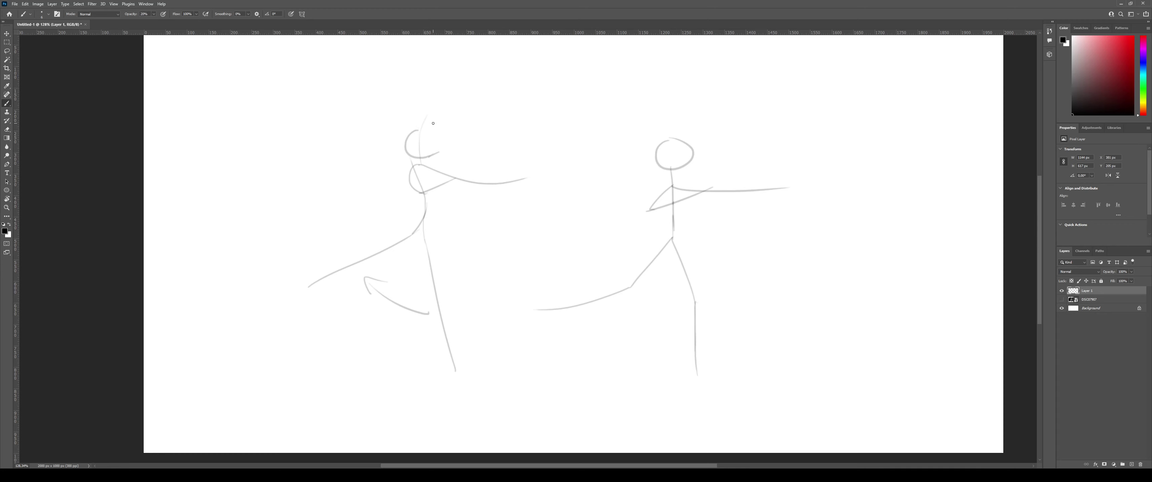
Show the reference photo layer and erase the second stick figure on the canvas beside the archer.
left_click(1063, 299)
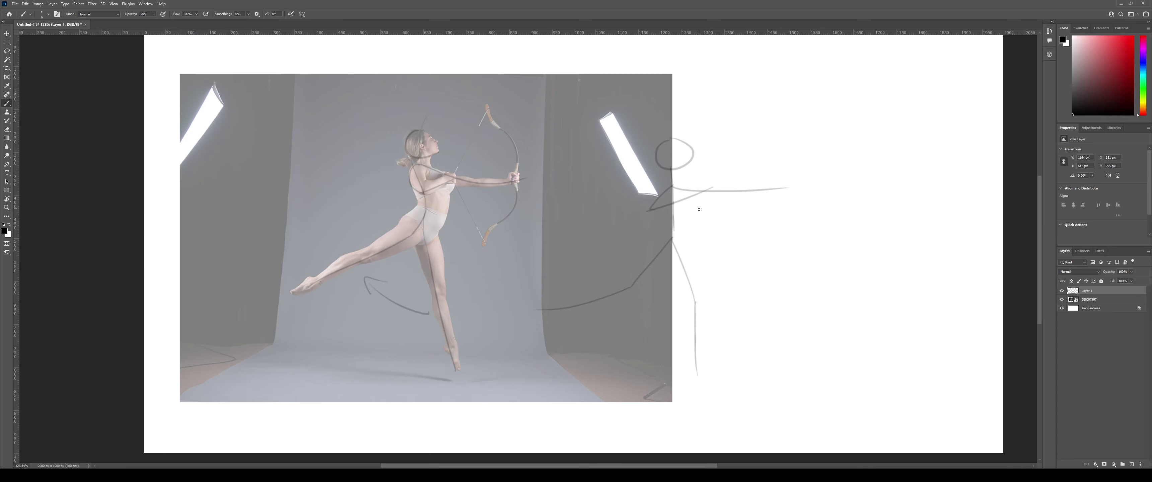
key("e")
mouse_move(675, 211)
left_mouse_down()
mouse_move(670, 157)
mouse_move(716, 143)
mouse_move(751, 191)
mouse_move(698, 267)
mouse_move(612, 280)
mouse_move(650, 361)
mouse_move(780, 175)
mouse_move(806, 193)
left_mouse_up()
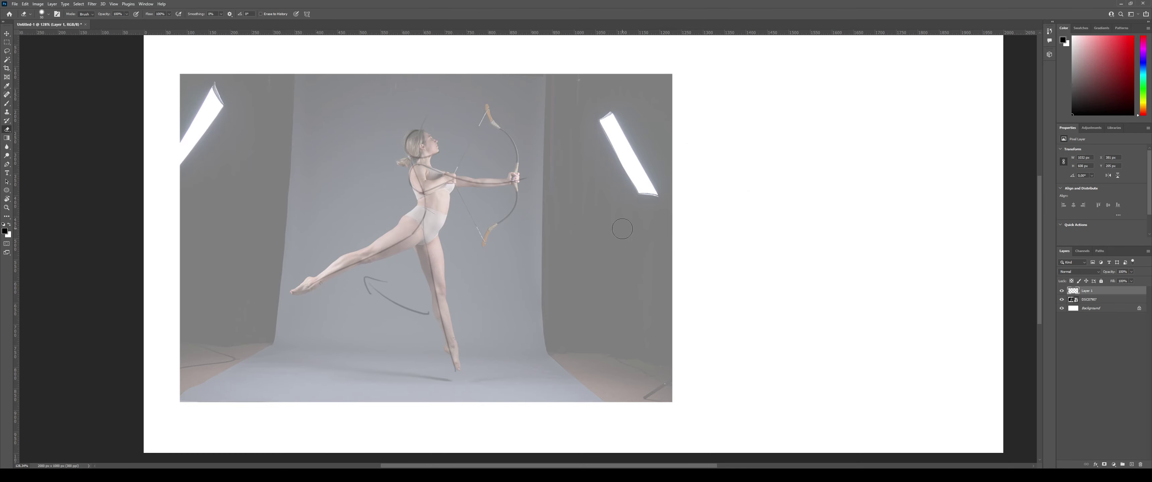
Trace the upper contour of the archer's raised foot over the photo with the Brush.
key("b")
scroll(412, 157, "up", 3)
scroll(412, 157, "down", 1)
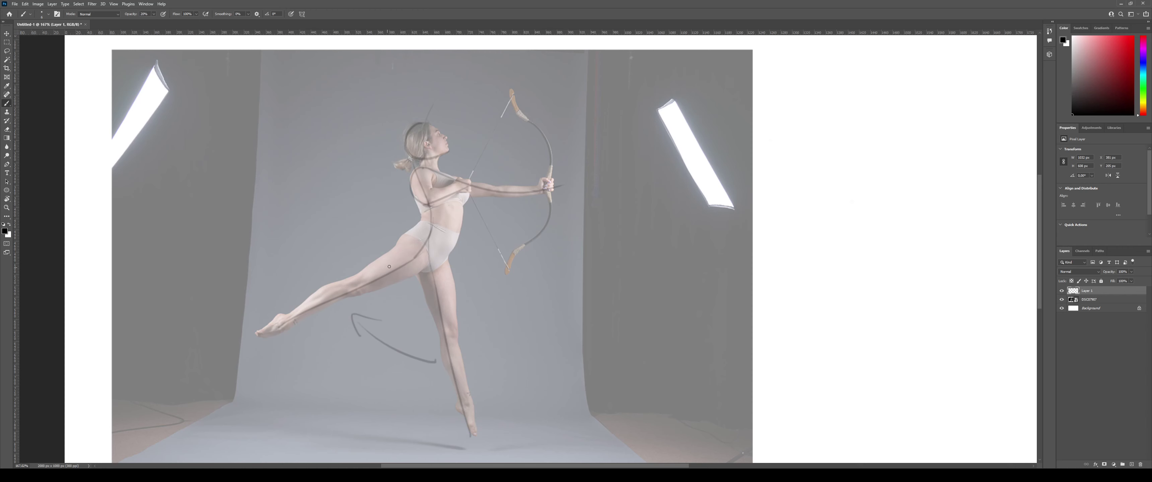
left_click_drag(361, 284, 415, 251)
left_click_drag(358, 288, 291, 319)
key("ctrl+z")
key("ctrl+z")
left_click_drag(258, 330, 281, 310)
key("z")
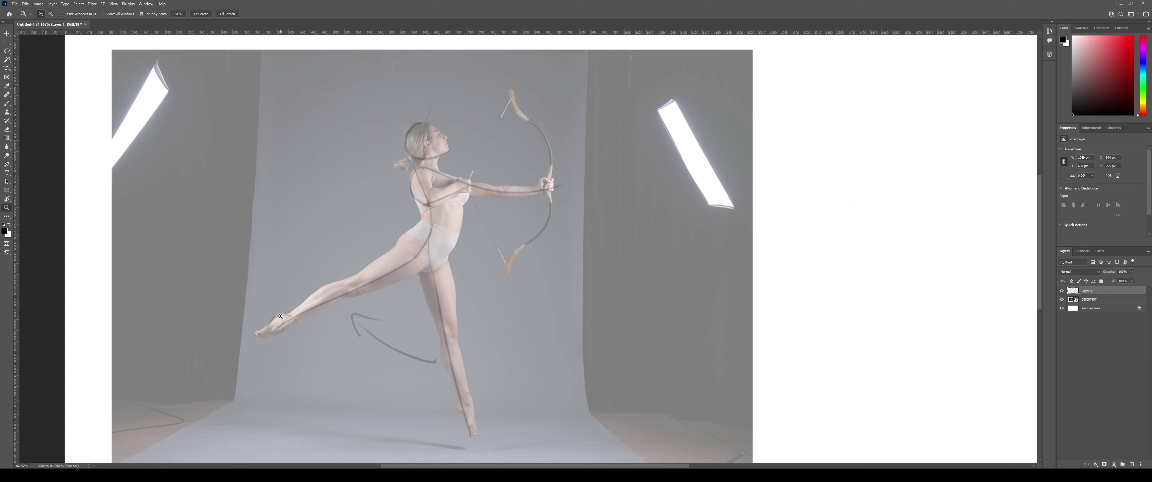
key("b")
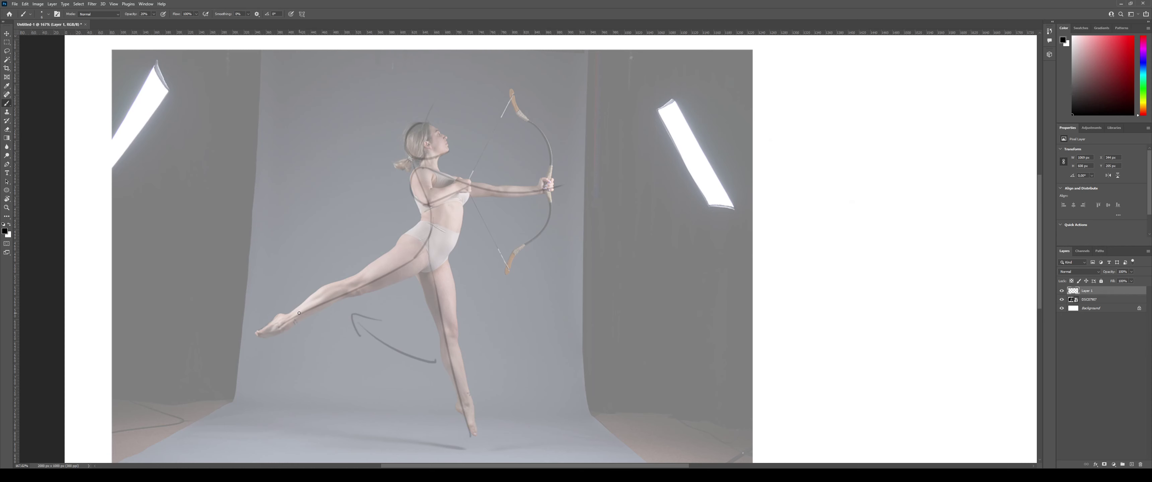
Trace the raised leg's upper contour in separate strokes from the ankle over the calf to the hip.
mouse_move(292, 312)
left_mouse_down()
mouse_move(325, 288)
mouse_move(378, 286)
left_mouse_up()
left_click_drag(350, 283, 409, 242)
key("ctrl+z")
left_click_drag(350, 286, 425, 218)
key("ctrl+z")
left_click_drag(394, 248, 423, 220)
mouse_move(307, 298)
left_mouse_down()
mouse_move(379, 272)
mouse_move(358, 276)
left_mouse_up()
key("ctrl+z")
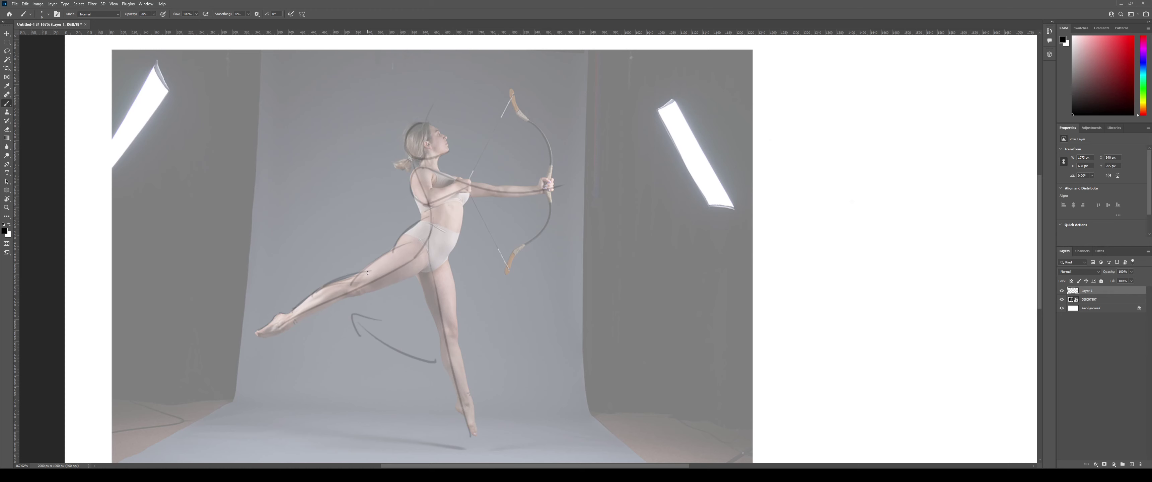
left_click_drag(352, 282, 359, 278)
Erase the stray lines at the back of the knee and redraw the contour between calf and thigh.
key("e")
left_click(327, 278)
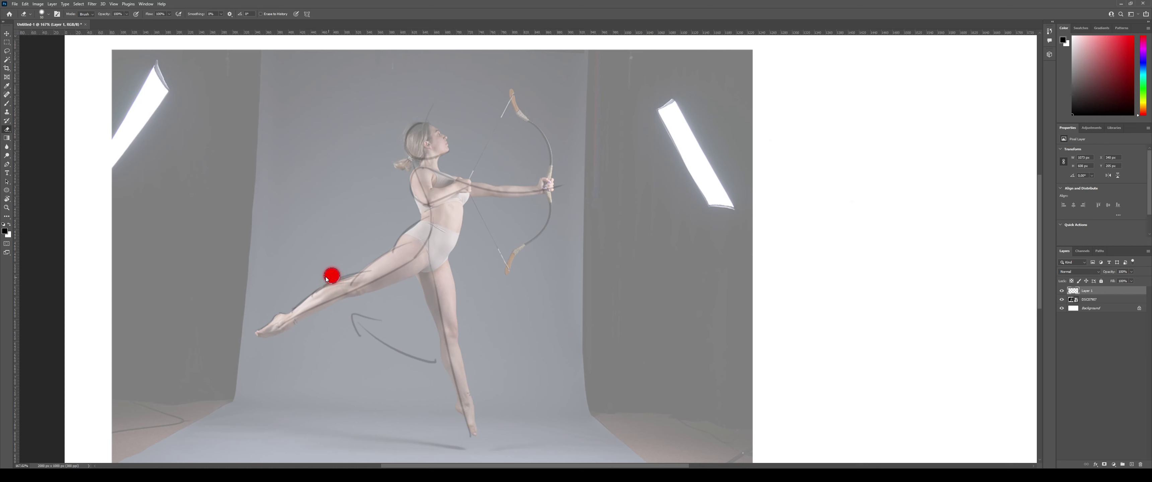
left_click_drag(327, 277, 360, 274)
key("b")
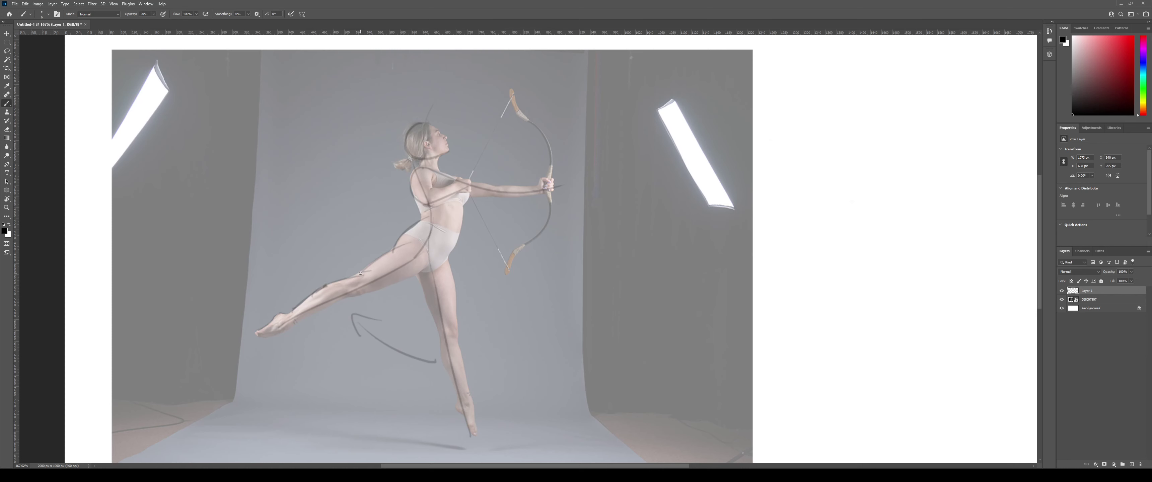
left_click_drag(374, 261, 398, 249)
left_click_drag(318, 291, 367, 274)
left_click_drag(391, 252, 410, 242)
Erase the leg's upper contour, redraw it as one line from ankle to waist, and check it with the photo hidden.
key("e")
mouse_move(359, 277)
left_mouse_down()
mouse_move(402, 248)
mouse_move(406, 229)
left_mouse_up()
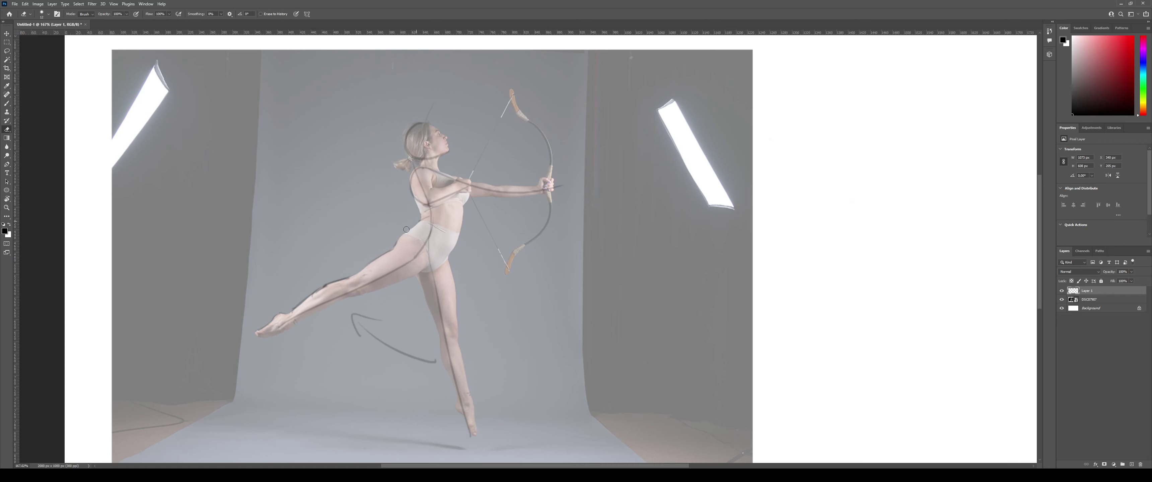
left_click_drag(363, 273, 288, 314)
key("b")
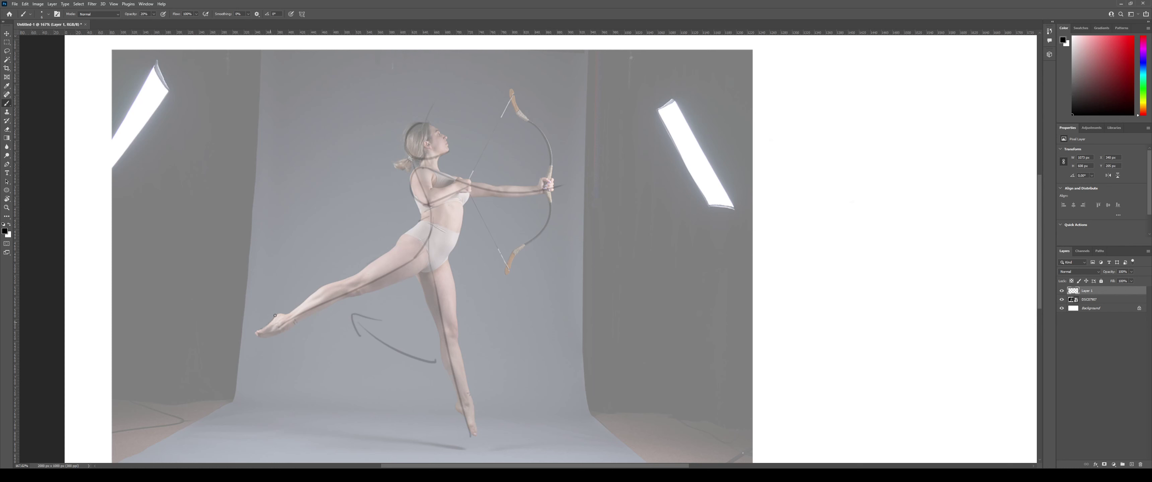
left_click_drag(287, 315, 433, 224)
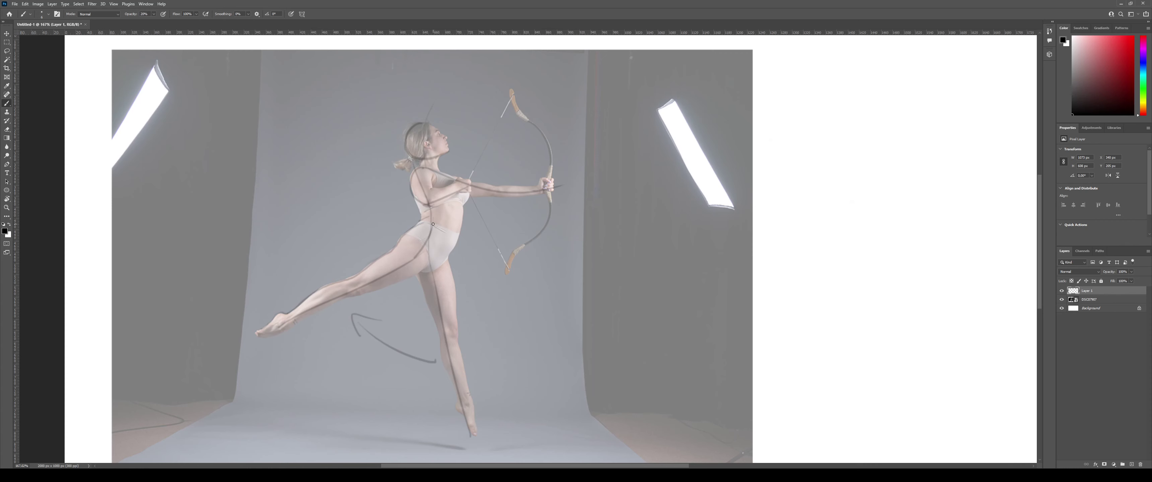
left_click(1063, 299)
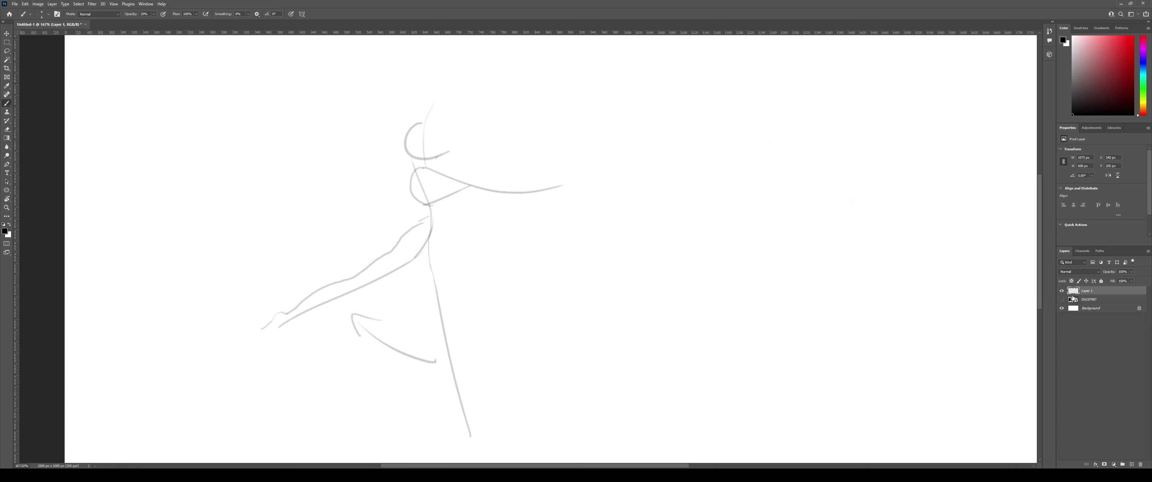
left_click(1062, 300)
Erase the single-line leg contour and retrace the foot, calf, thigh and buttock as separate curves over the photo.
key("e")
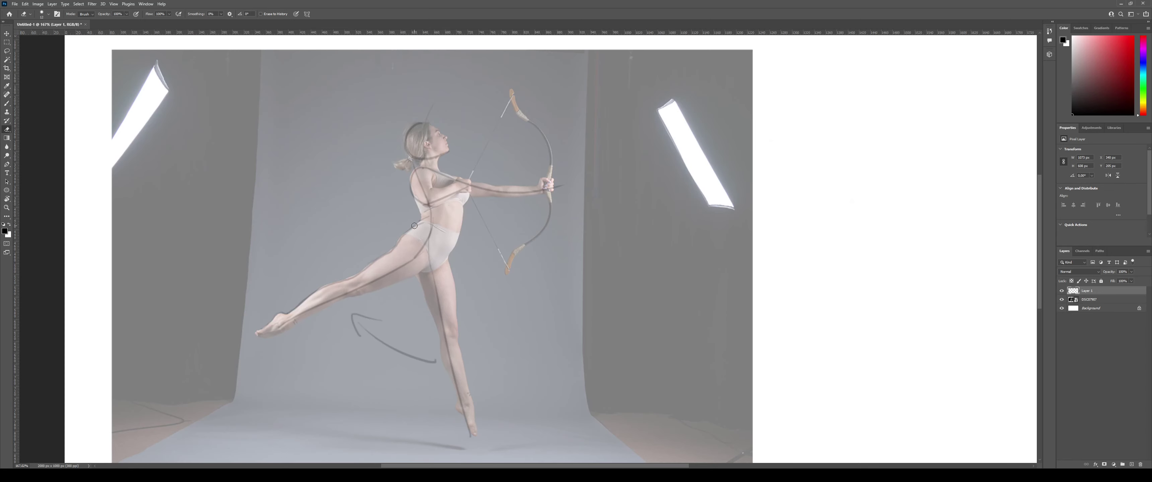
mouse_move(352, 271)
left_mouse_down()
mouse_move(283, 313)
mouse_move(292, 301)
left_mouse_up()
key("b")
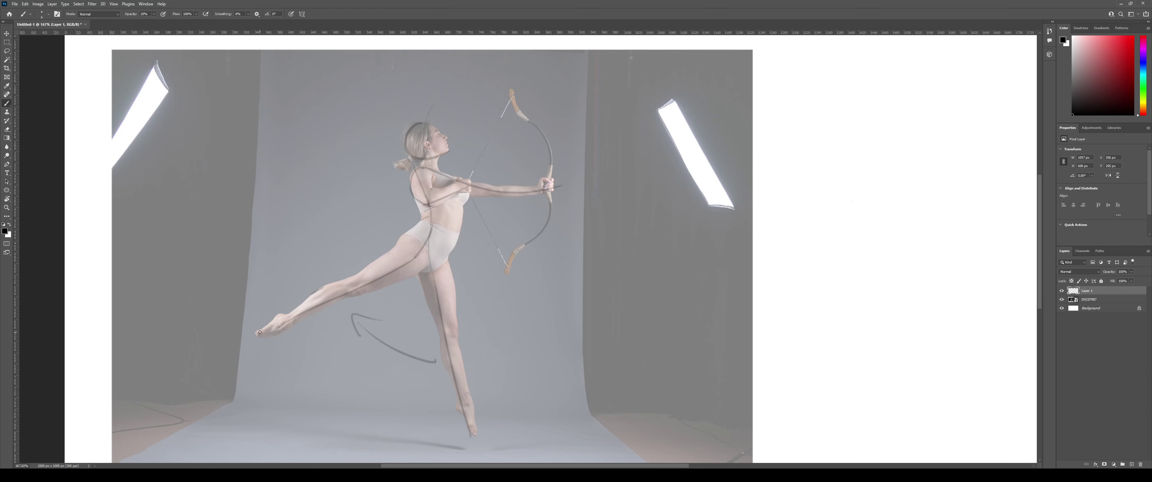
left_click_drag(260, 332, 291, 314)
left_click_drag(293, 311, 453, 205)
key("z")
key("b")
key("ctrl+z")
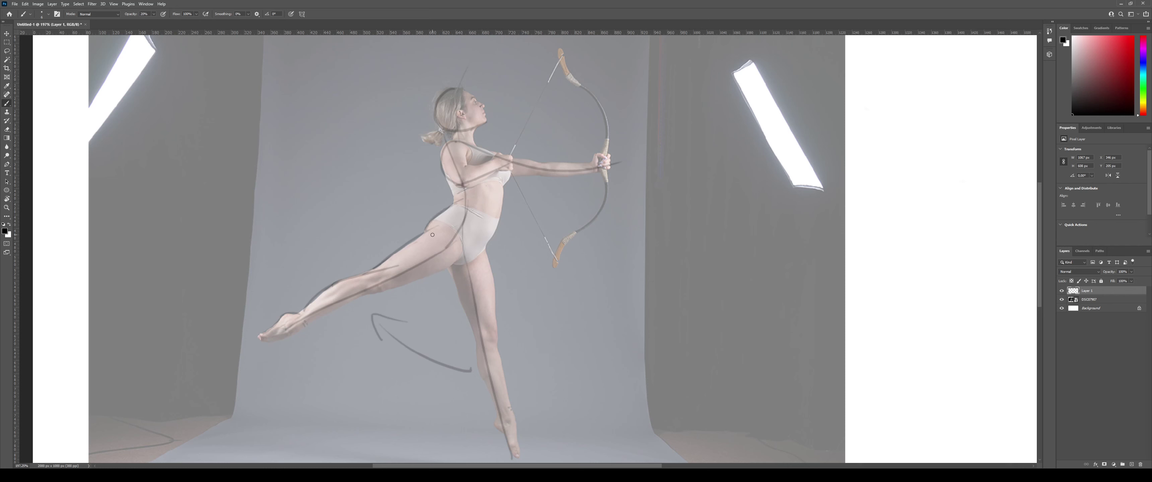
Hide the reference photo and clean up the overlapping contour lines at the back of the raised knee.
left_click(1062, 299)
key("ctrl+space")
mouse_move(419, 258)
left_mouse_down()
mouse_move(380, 271)
mouse_move(416, 253)
left_mouse_up()
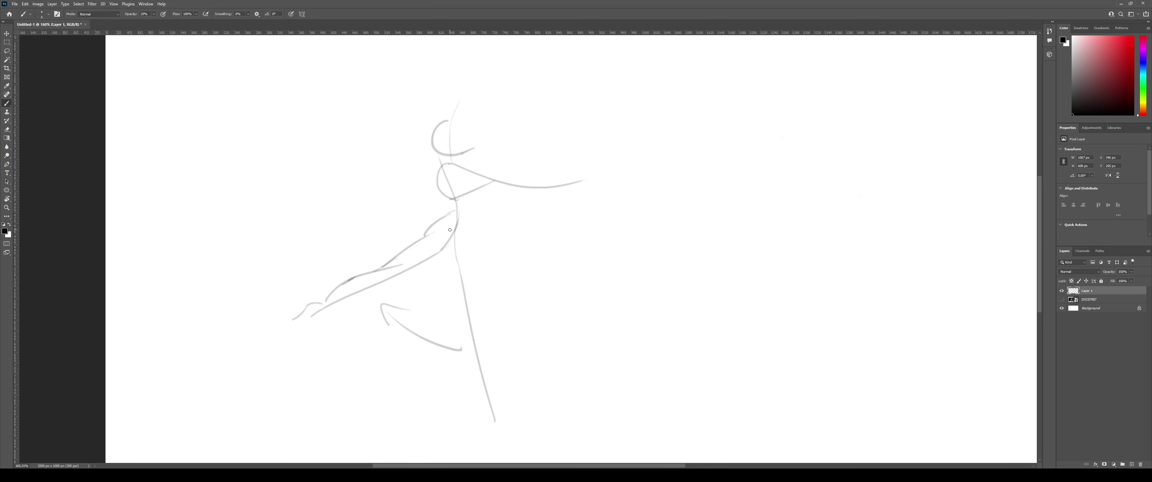
key("e")
mouse_move(384, 265)
left_mouse_down()
mouse_move(414, 264)
mouse_move(359, 283)
mouse_move(389, 263)
left_mouse_up()
key("b")
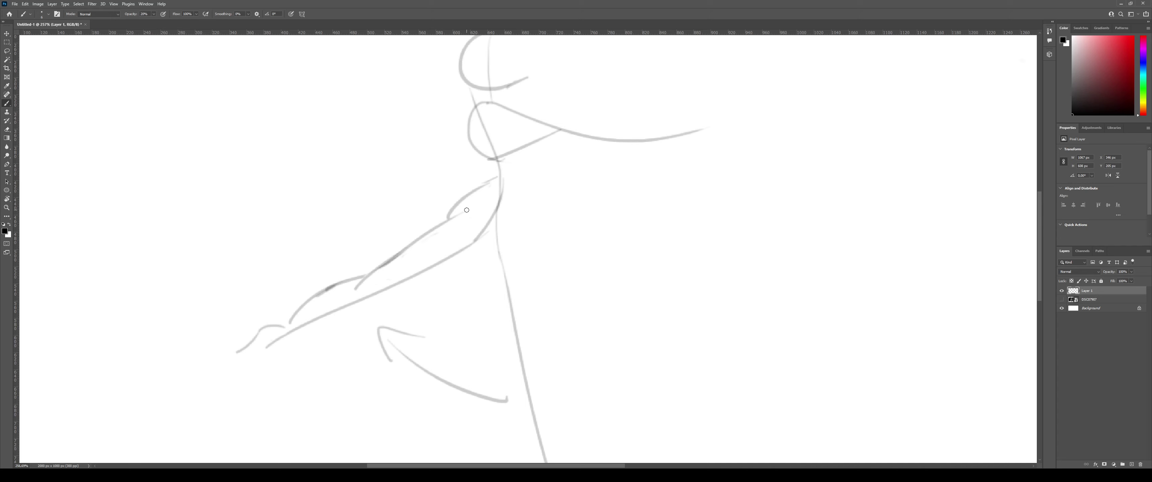
left_click_drag(383, 267, 370, 278)
Draw the underside of the raised leg along the thigh and the calf down to the ankle.
left_click_drag(380, 301, 477, 248)
key("ctrl+z")
left_click_drag(371, 302, 436, 288)
left_click_drag(374, 302, 288, 337)
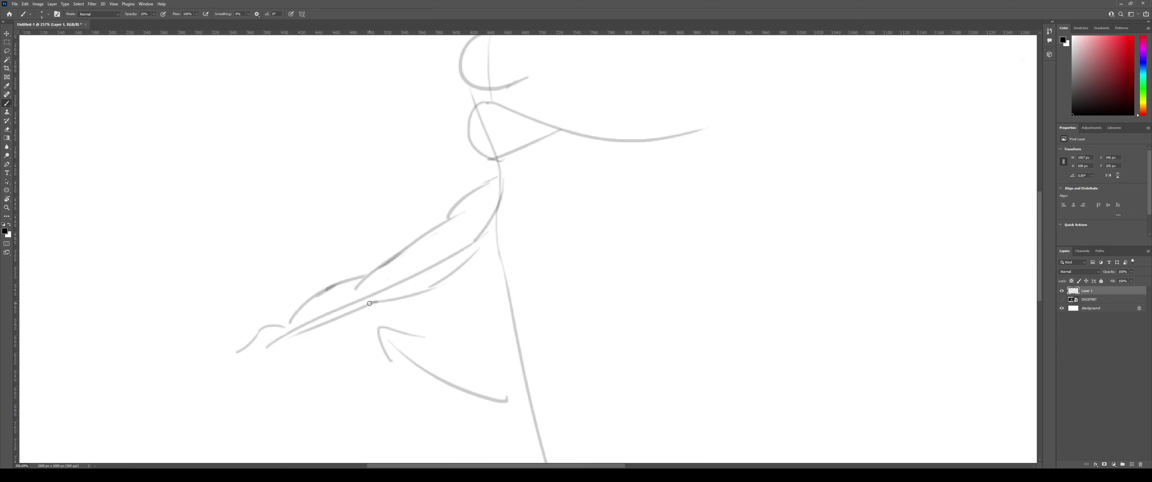
Show the reference photo again and erase the misplaced thigh underside and guide line on Layer 1.
key("z")
left_click(422, 279)
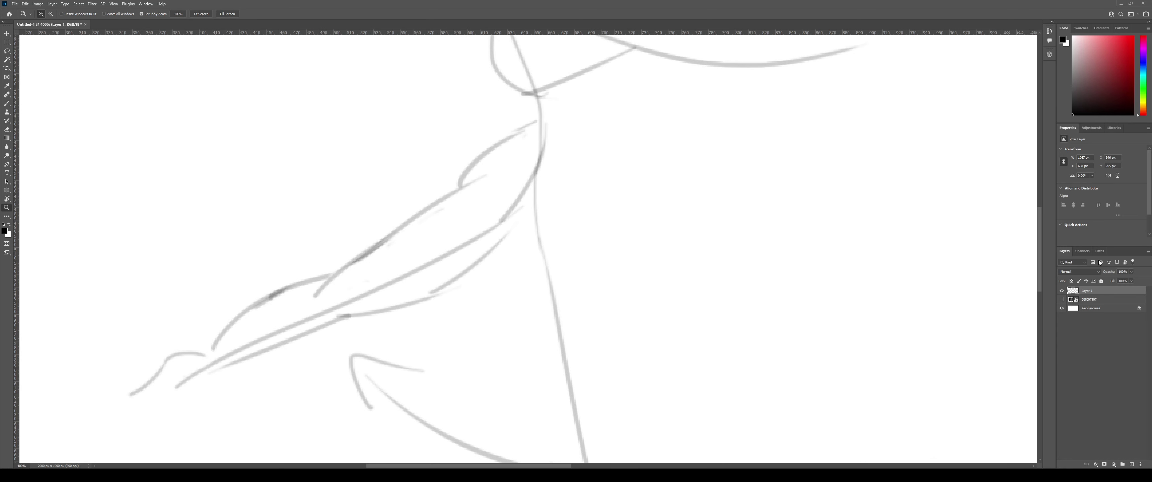
left_click(1068, 301)
left_click(1061, 300)
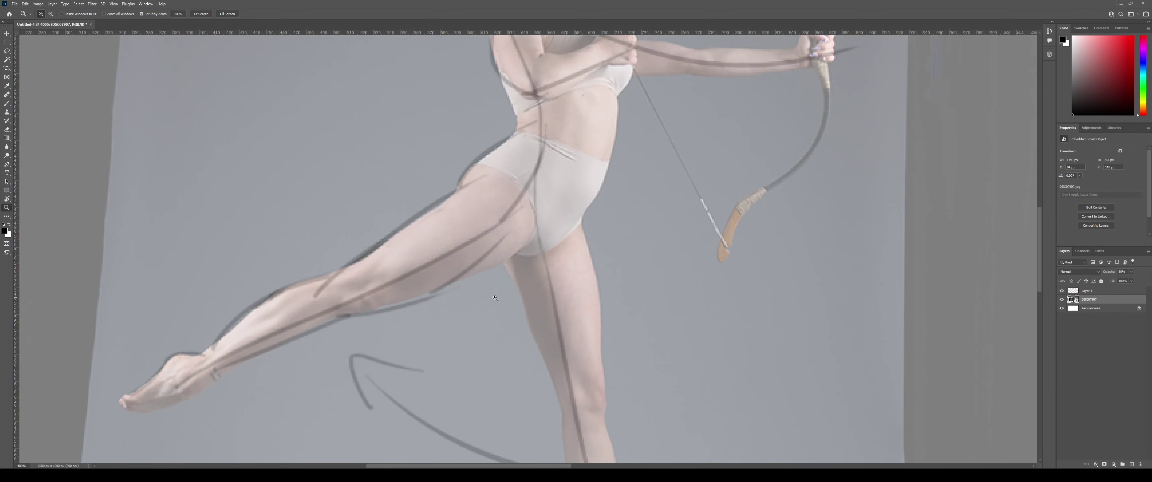
left_click_drag(495, 298, 489, 286)
key("e")
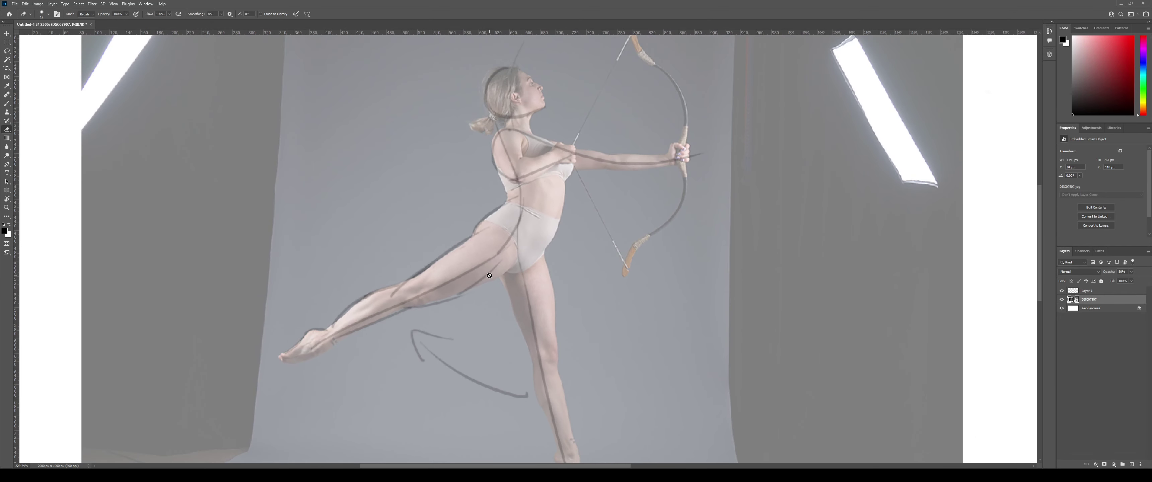
left_click(1107, 291)
mouse_move(478, 286)
left_mouse_down()
mouse_move(395, 320)
mouse_move(468, 308)
left_mouse_up()
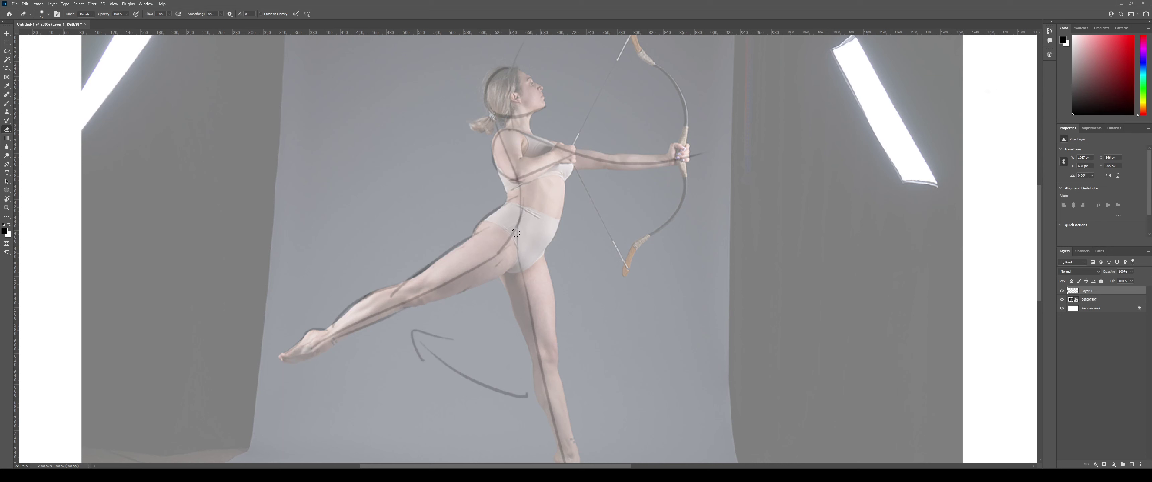
Trace the contour of the archer's back from the shoulder blade down to the waist.
key("b")
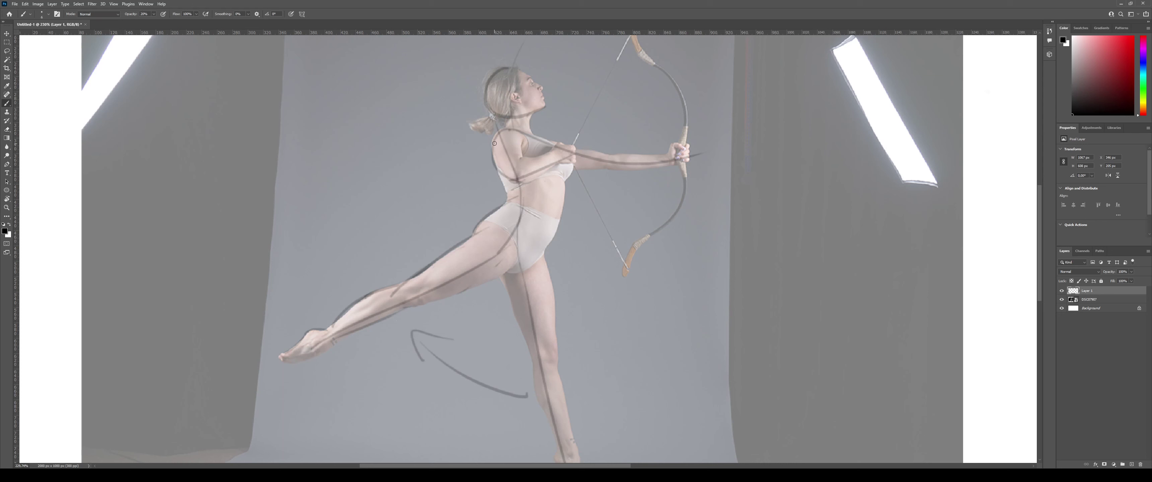
left_click_drag(494, 143, 520, 201)
key("ctrl+z")
left_click_drag(491, 215, 515, 202)
left_click_drag(493, 142, 510, 207)
key("ctrl+z")
key("ctrl+z")
left_click_drag(496, 154, 509, 204)
Try to block in the pelvis with an ellipse over the hips.
left_click_drag(491, 212, 559, 221)
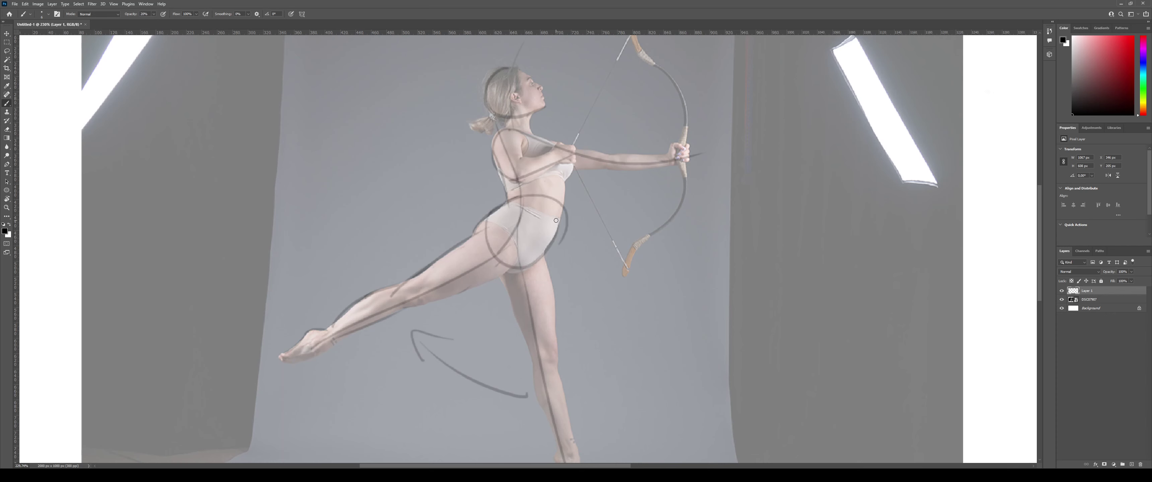
mouse_move(533, 195)
left_mouse_down()
mouse_move(564, 240)
mouse_move(536, 196)
mouse_move(567, 223)
mouse_move(565, 239)
left_mouse_up()
key("ctrl+z")
key("ctrl+z")
key("ctrl+z")
mouse_move(500, 210)
left_mouse_down()
mouse_move(546, 195)
mouse_move(561, 239)
mouse_move(564, 215)
mouse_move(557, 236)
left_mouse_up()
key("e")
key("b")
Try to block in the ribcage and waist with rounded construction shapes above the pelvis ellipse.
left_click_drag(514, 205, 503, 128)
key("ctrl+z")
left_click_drag(516, 198, 566, 162)
key("ctrl+z")
left_click_drag(525, 204, 557, 134)
key("ctrl+z")
mouse_move(510, 203)
left_mouse_down()
mouse_move(508, 171)
mouse_move(557, 183)
left_mouse_up()
key("ctrl+z")
left_click_drag(540, 146, 578, 189)
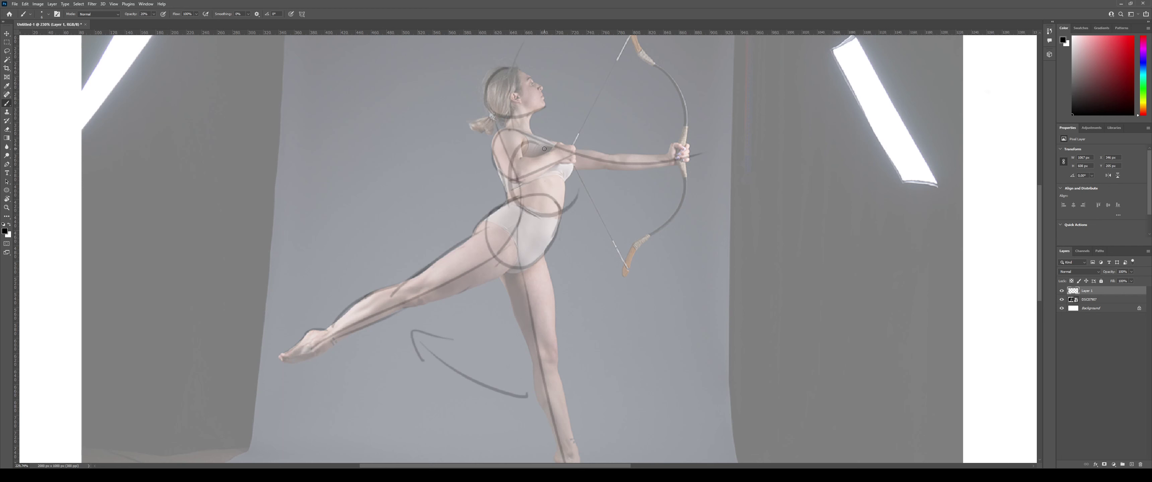
key("ctrl+z")
mouse_move(524, 140)
left_mouse_down()
mouse_move(560, 196)
mouse_move(544, 145)
mouse_move(529, 159)
mouse_move(520, 146)
mouse_move(563, 153)
left_mouse_up()
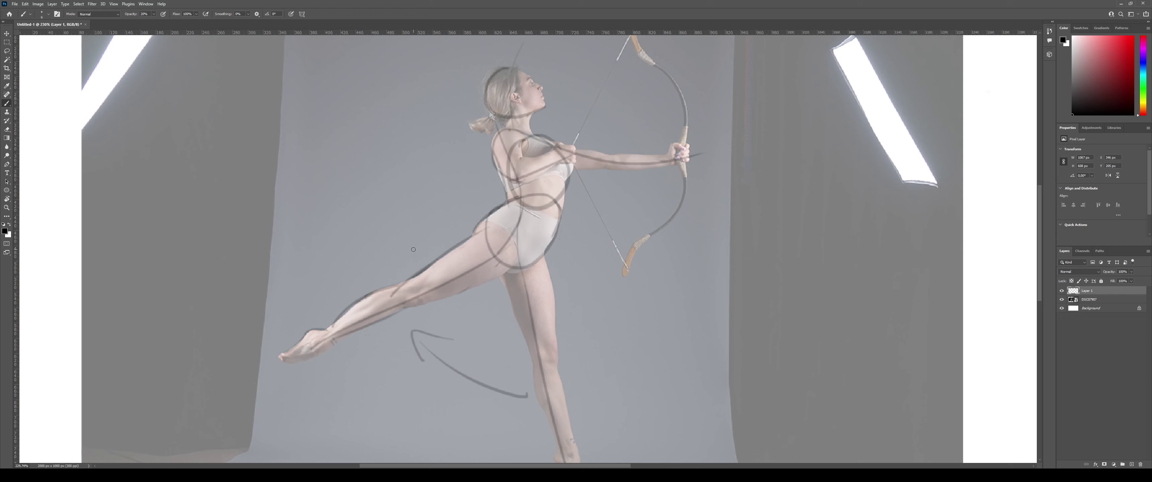
Undo the pelvis, waist and ribcage construction shapes.
key("ctrl+z")
key("ctrl+z")
key("ctrl+z")
key("ctrl+z")
key("ctrl+z")
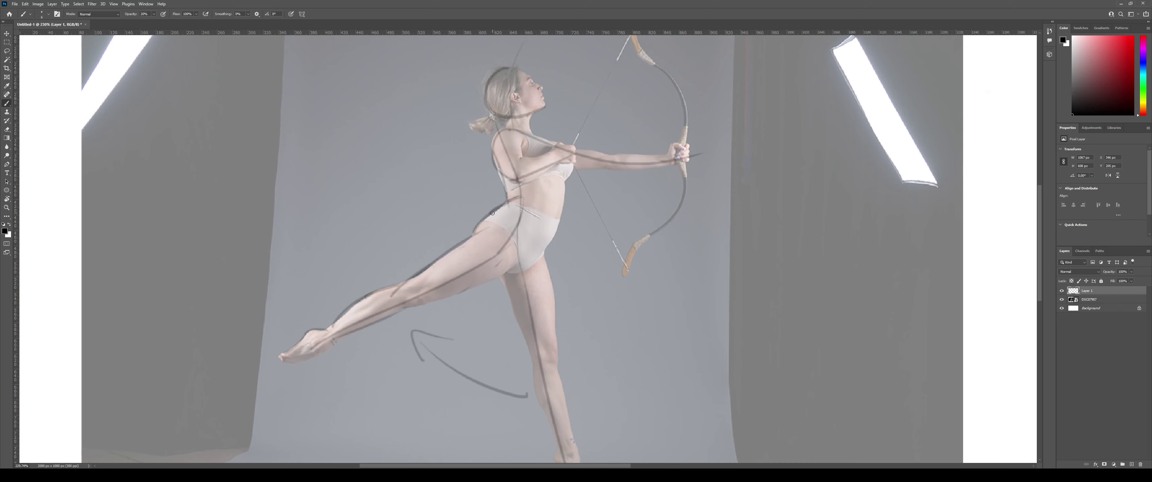
Trace the underside of the raised thigh from the knee to the crotch.
mouse_move(431, 304)
left_mouse_down()
mouse_move(447, 228)
mouse_move(518, 207)
left_mouse_up()
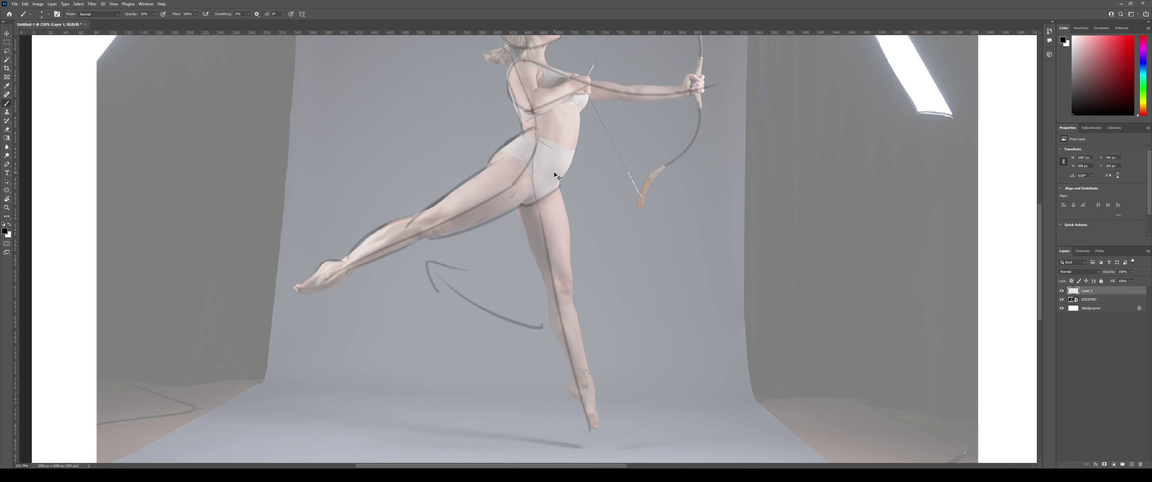
key("ctrl+z")
left_click_drag(424, 237, 520, 199)
key("ctrl+z")
left_click_drag(421, 237, 524, 199)
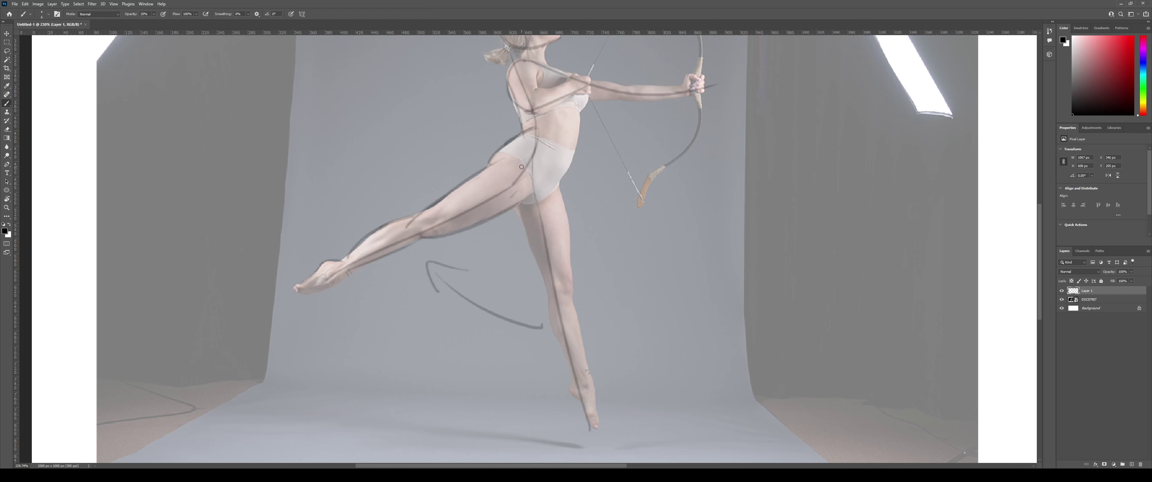
Draw the curved crease where the raised thigh joins the pelvis.
left_click_drag(518, 157, 536, 201)
key("ctrl+z")
left_click_drag(523, 163, 532, 195)
mouse_move(514, 160)
left_mouse_down()
mouse_move(532, 203)
mouse_move(526, 177)
mouse_move(538, 186)
mouse_move(531, 206)
mouse_move(573, 164)
left_mouse_up()
key("ctrl+z")
key("z")
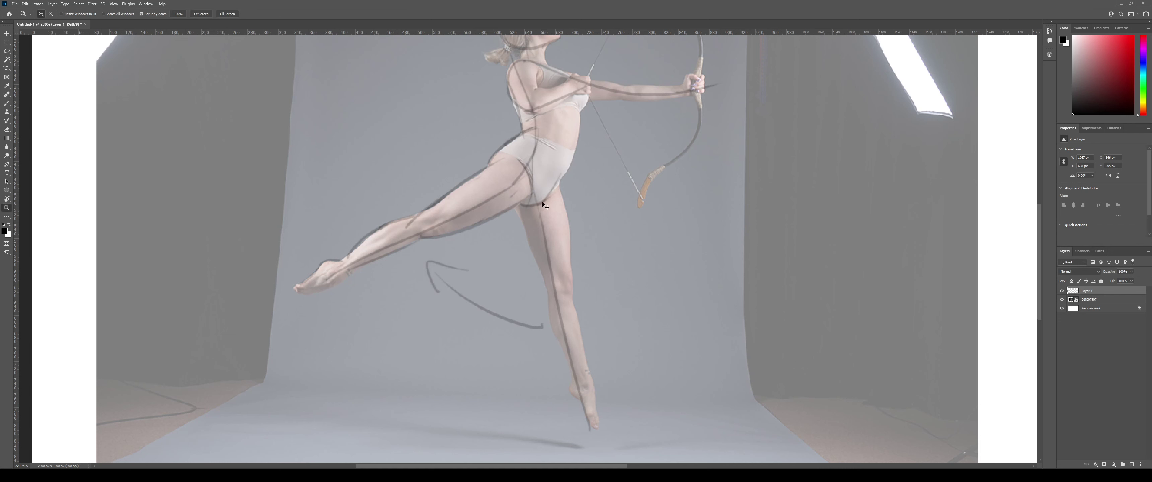
key("b")
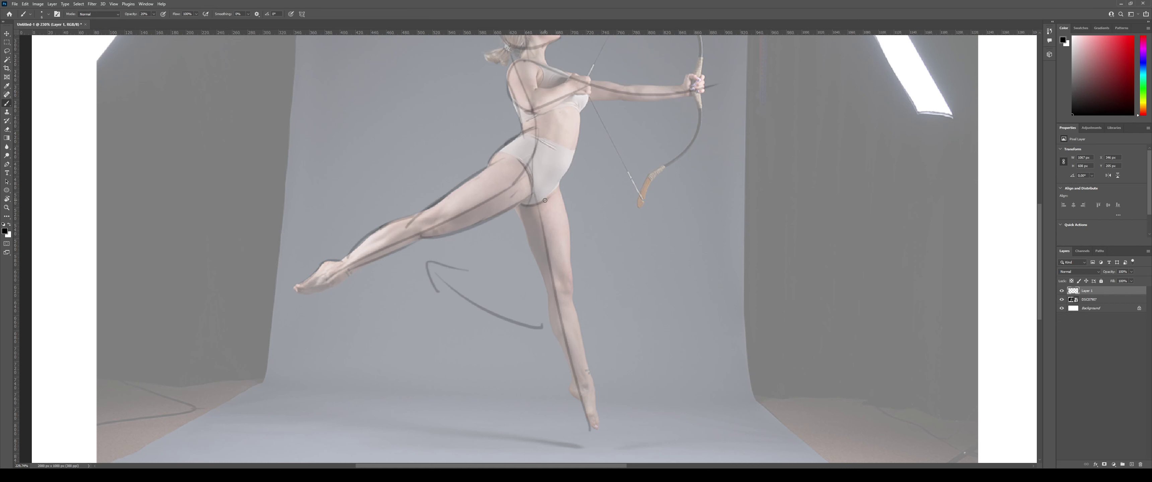
Trace the front contour of the torso from below the ribs over the belly to the crotch.
left_click_drag(540, 203, 569, 159)
left_click_drag(580, 109, 549, 202)
key("ctrl+z")
key("ctrl+z")
left_click_drag(581, 118, 540, 214)
key("ctrl+z")
mouse_move(581, 114)
left_mouse_down()
mouse_move(551, 198)
mouse_move(581, 141)
left_mouse_up()
key("ctrl+z")
key("ctrl+z")
mouse_move(546, 200)
left_mouse_down()
mouse_move(582, 111)
mouse_move(563, 179)
left_mouse_up()
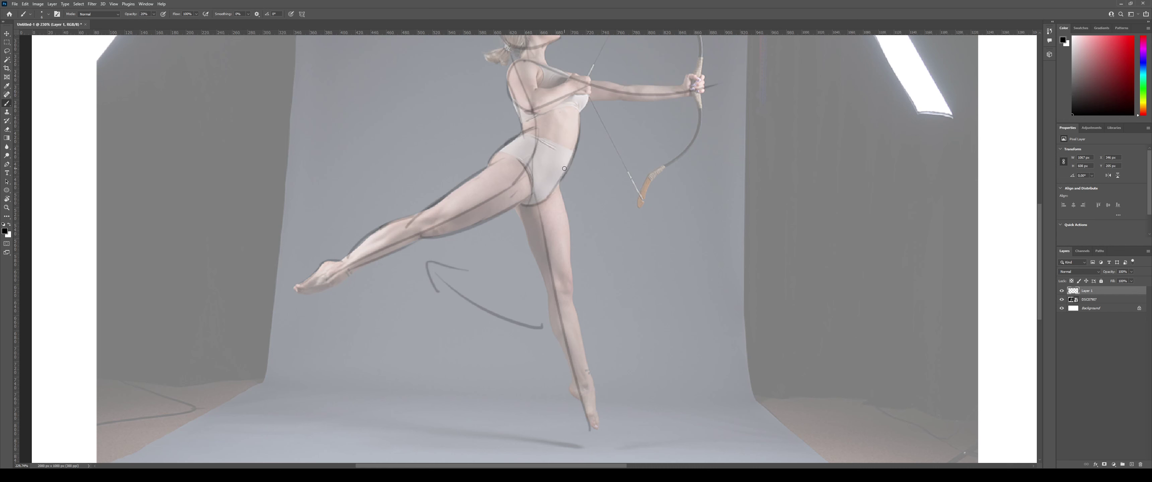
Compare the sketch with and without the photo, and touch up the short line under the pelvis.
left_click(1062, 290)
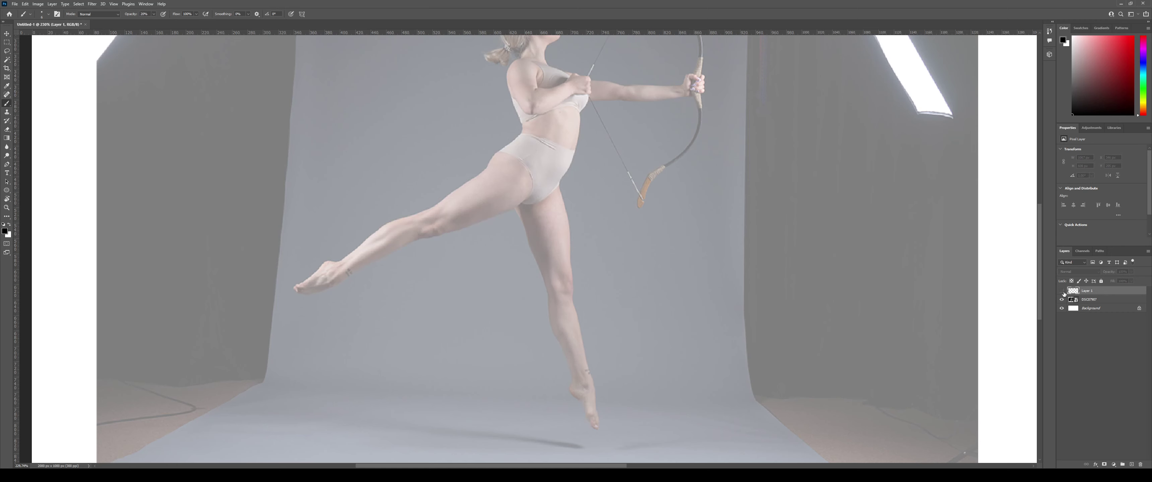
left_click(1061, 291)
left_click(1061, 300)
left_click_drag(546, 164, 527, 229)
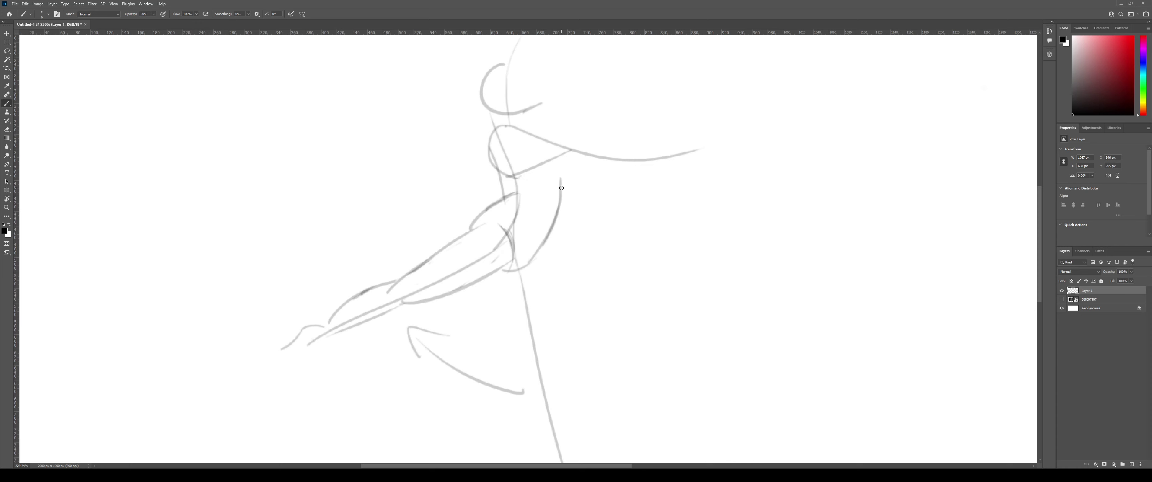
left_click_drag(511, 270, 500, 268)
left_click(1062, 300)
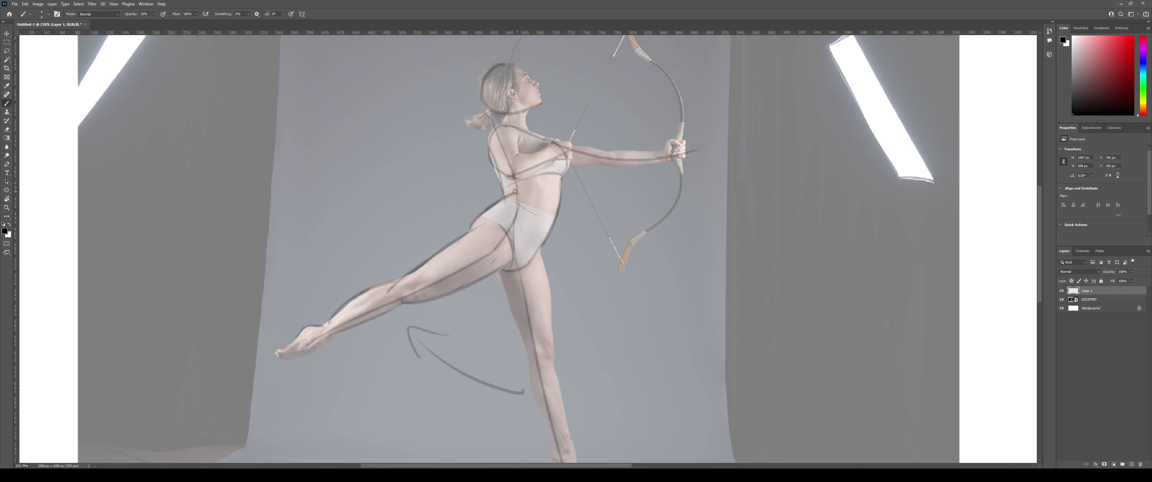
Trace the toes, sole and heel of the raised foot, and compare the sketch with and without the photo.
left_click_drag(451, 265, 480, 203)
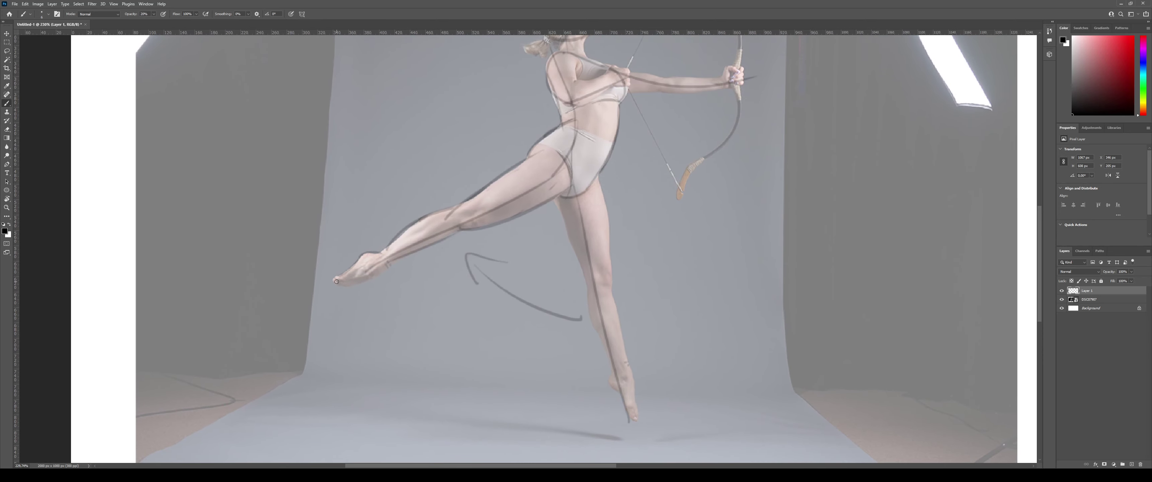
left_click_drag(336, 281, 353, 286)
left_click_drag(344, 287, 404, 264)
key("ctrl+z")
mouse_move(346, 288)
left_mouse_down()
mouse_move(408, 241)
mouse_move(390, 269)
mouse_move(412, 247)
left_mouse_up()
left_click_drag(603, 236, 532, 294)
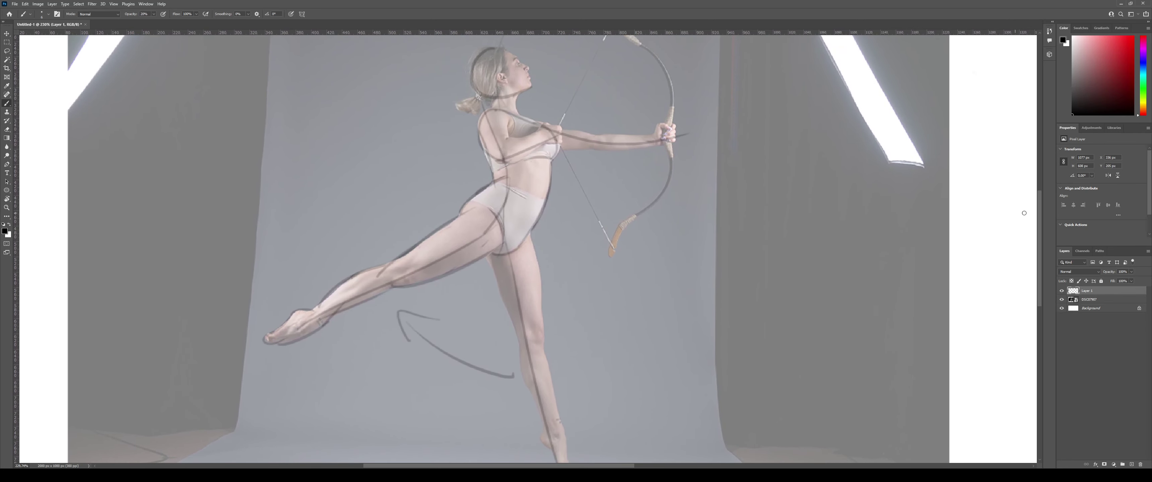
left_click(1062, 300)
scroll(666, 225, "down", 3)
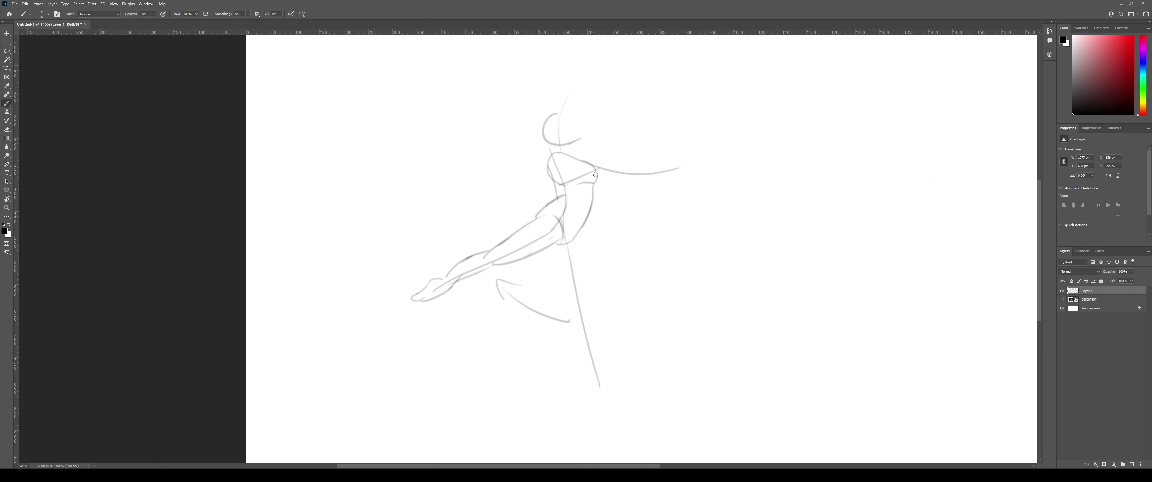
left_click_drag(586, 222, 578, 218)
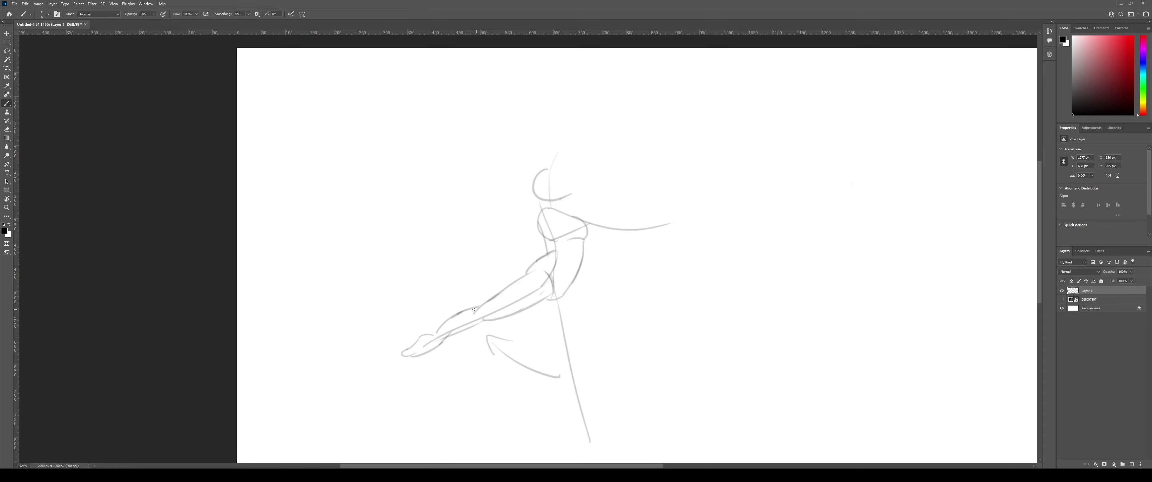
scroll(515, 287, "up", 5)
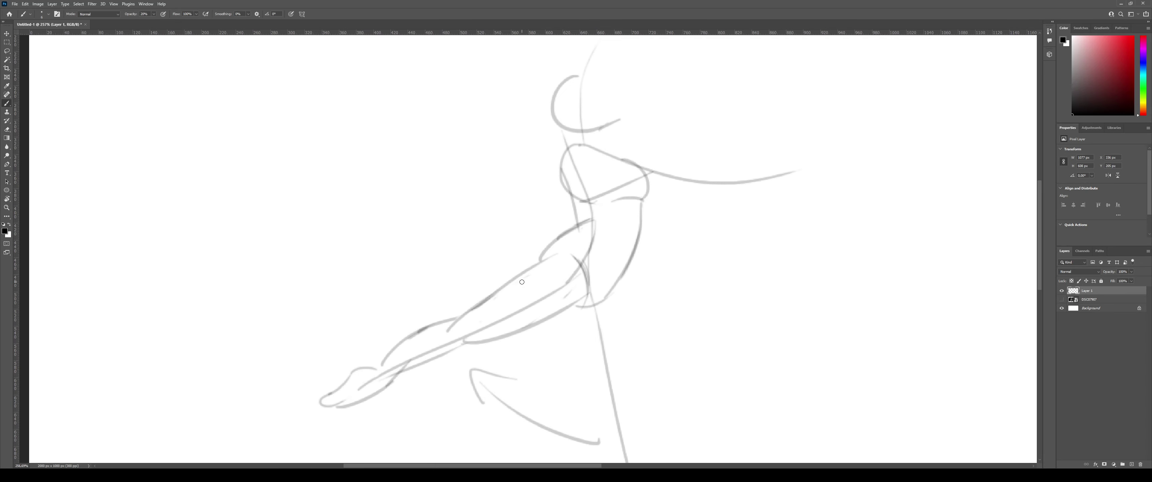
left_click(1062, 299)
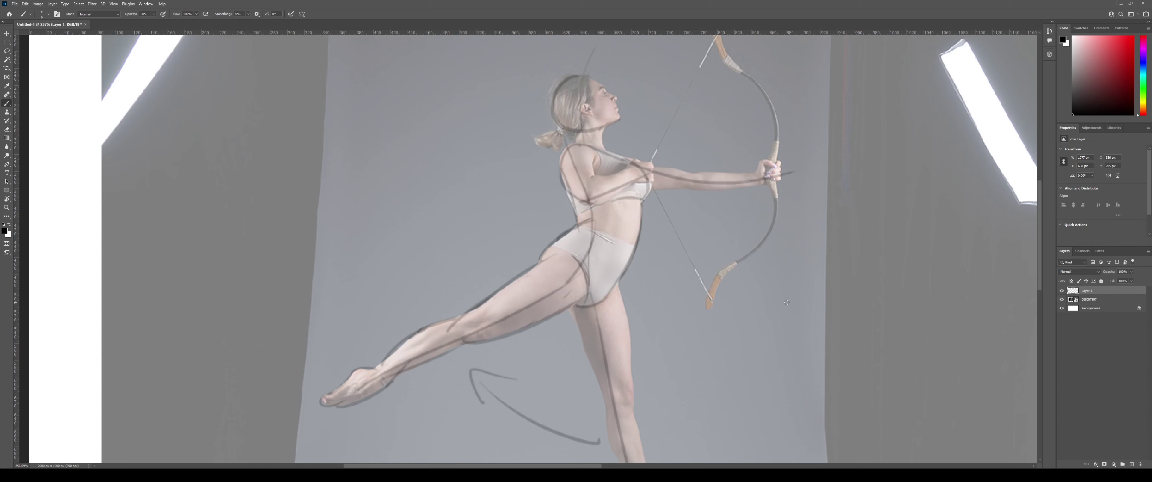
Erase the overlapping line end at the knee of the raised leg.
left_click_drag(484, 305, 550, 258)
key("ctrl+z")
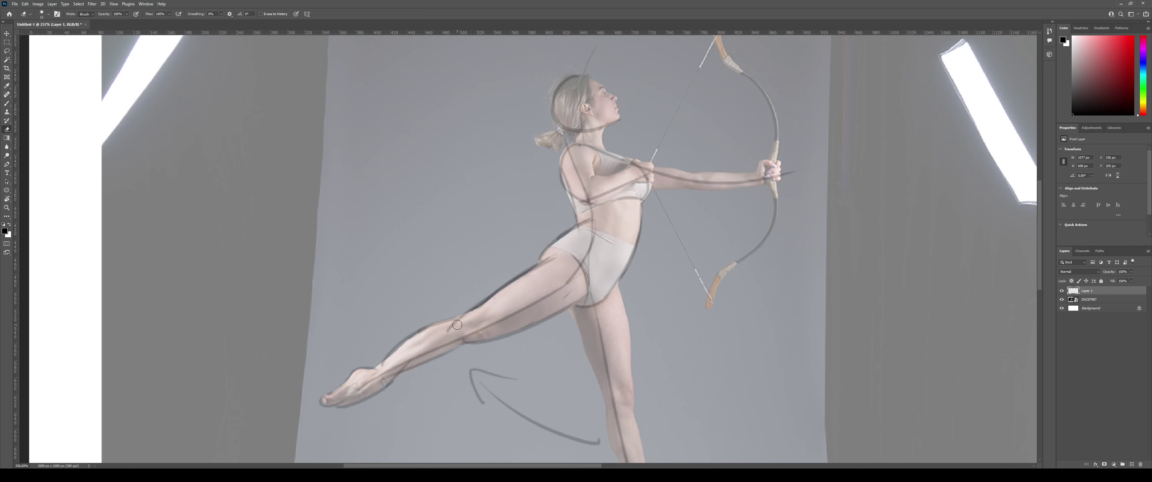
left_click_drag(441, 324, 466, 314)
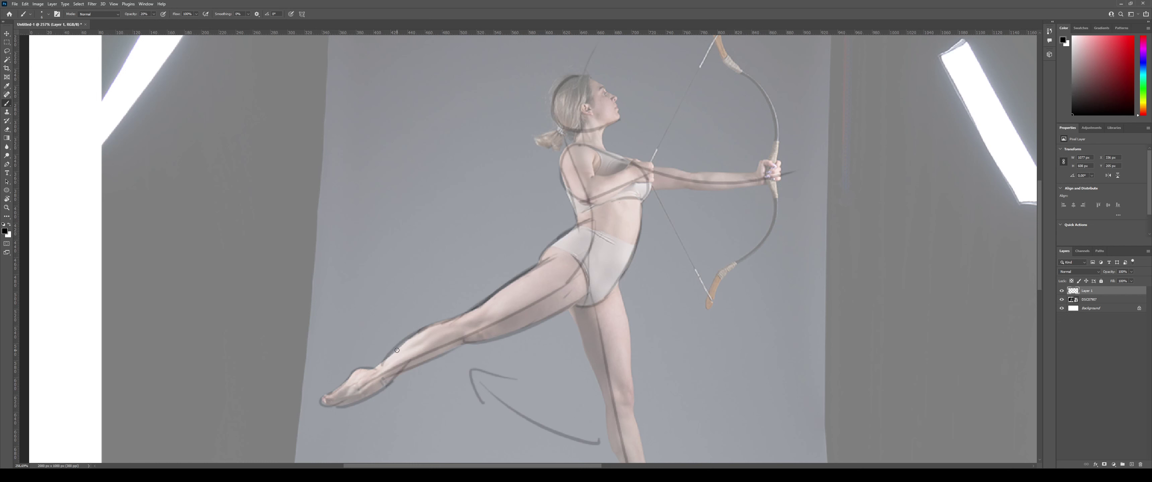
key("e")
key("b")
Darken the upper contour of the raised leg from the ankle over the knee and thigh to the hip.
left_click_drag(387, 358, 435, 325)
mouse_move(378, 369)
left_mouse_down()
mouse_move(417, 332)
mouse_move(476, 320)
mouse_move(484, 300)
mouse_move(522, 279)
left_mouse_up()
key("ctrl+z")
key("ctrl+z")
key("ctrl+z")
key("ctrl+z")
left_click_drag(480, 306, 560, 235)
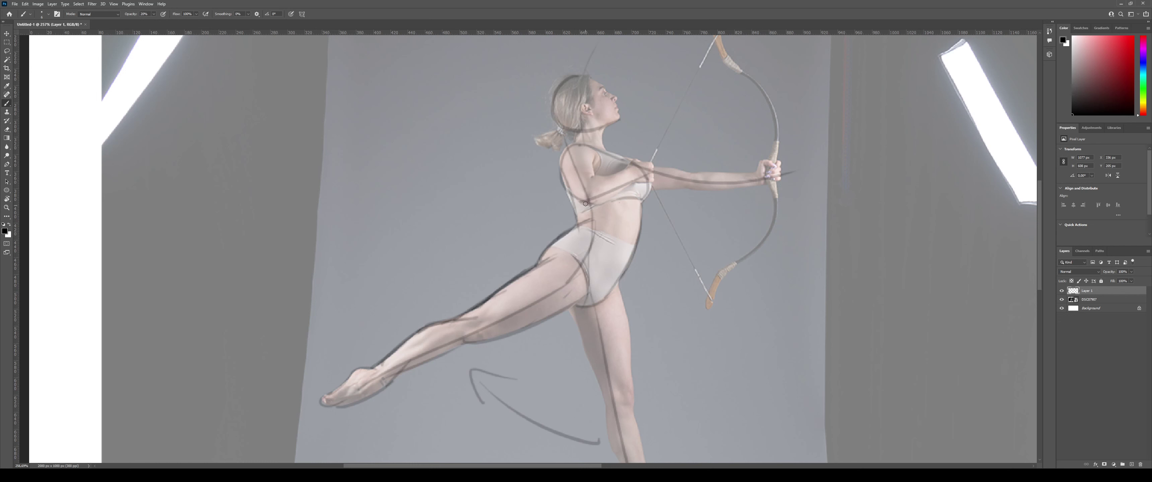
Darken the underside contour of the raised leg, and compare the sketch with and without the photo.
left_click_drag(572, 291, 596, 213)
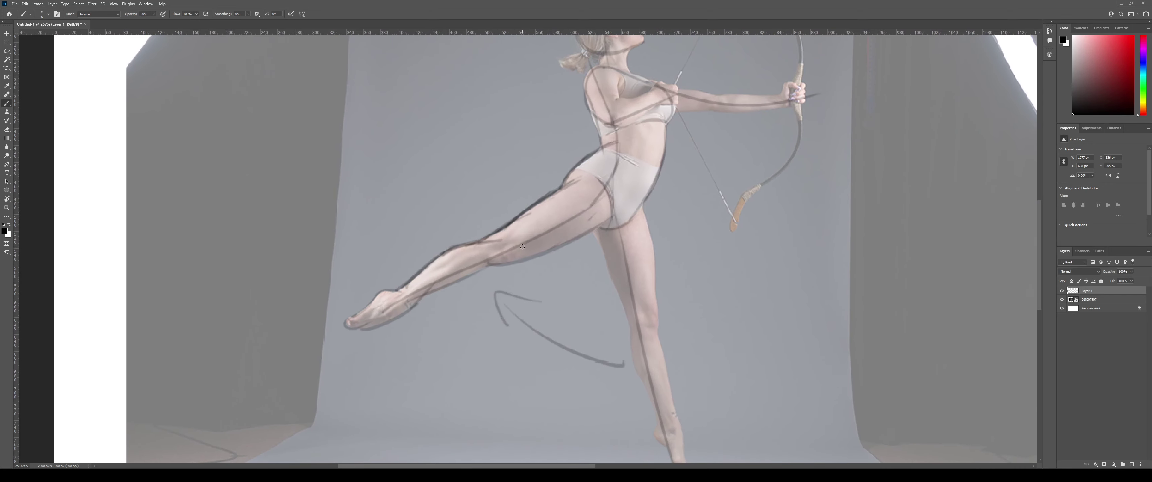
mouse_move(491, 266)
left_mouse_down()
mouse_move(576, 240)
mouse_move(625, 200)
left_mouse_up()
key("ctrl+z")
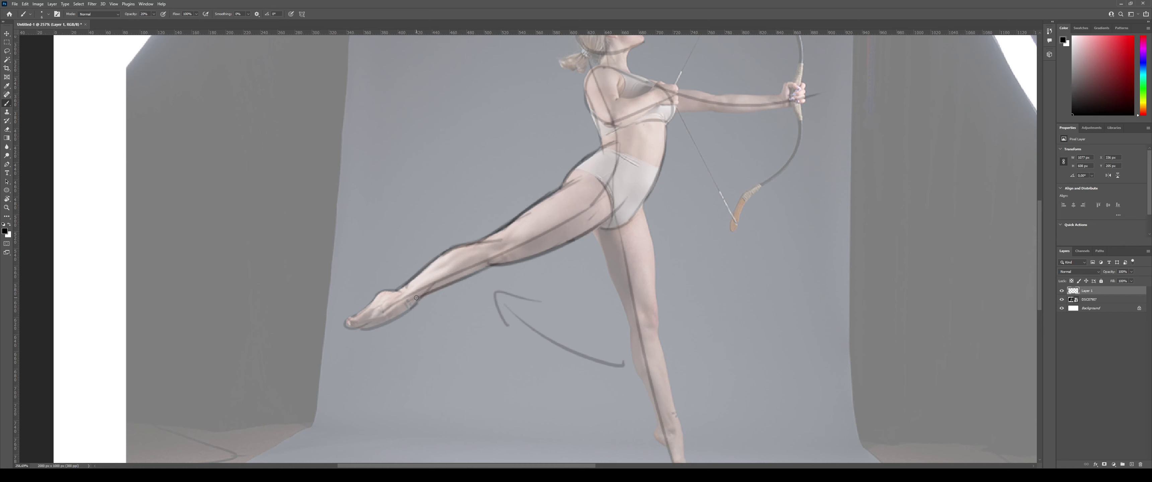
mouse_move(417, 298)
left_mouse_down()
mouse_move(363, 334)
mouse_move(406, 317)
mouse_move(361, 331)
mouse_move(411, 309)
mouse_move(348, 328)
mouse_move(375, 321)
mouse_move(350, 320)
mouse_move(383, 288)
left_mouse_up()
key("ctrl+z")
key("ctrl+z")
left_click(1062, 300)
left_click_drag(718, 267, 766, 303)
key("z")
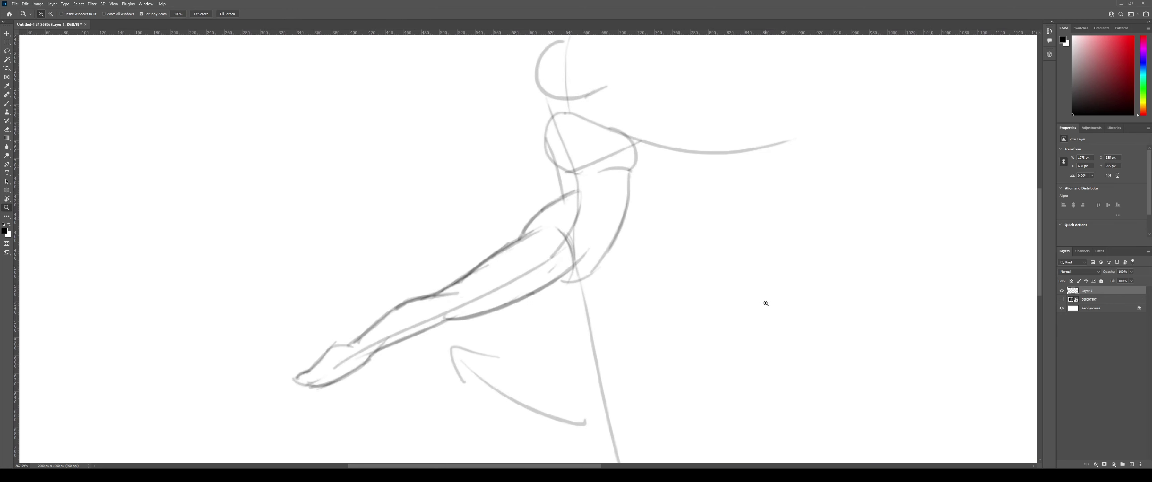
left_click(1062, 299)
left_click_drag(846, 259, 802, 324)
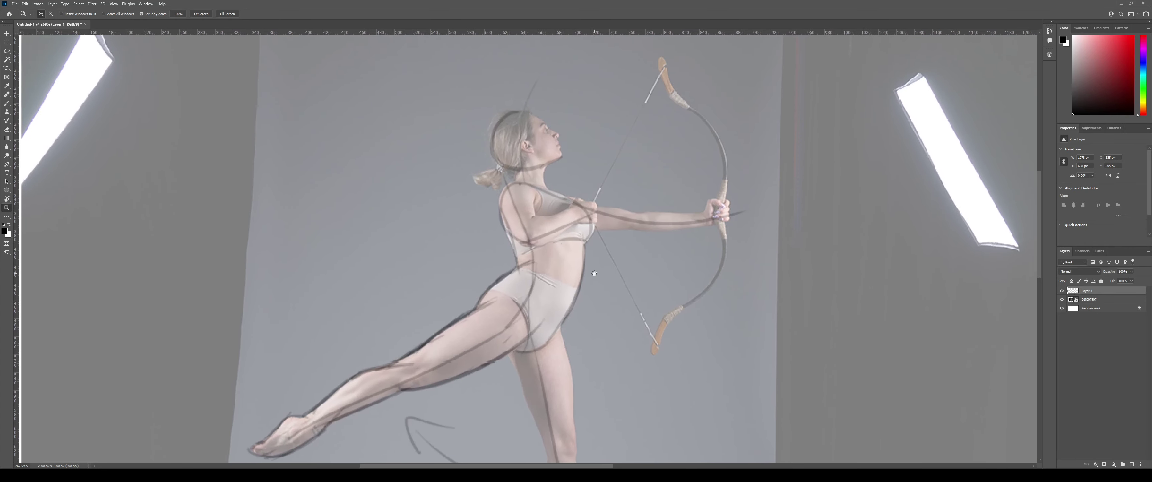
Darken the back and lower edge of the rib cage shape.
key("b")
left_click_drag(549, 118, 548, 155)
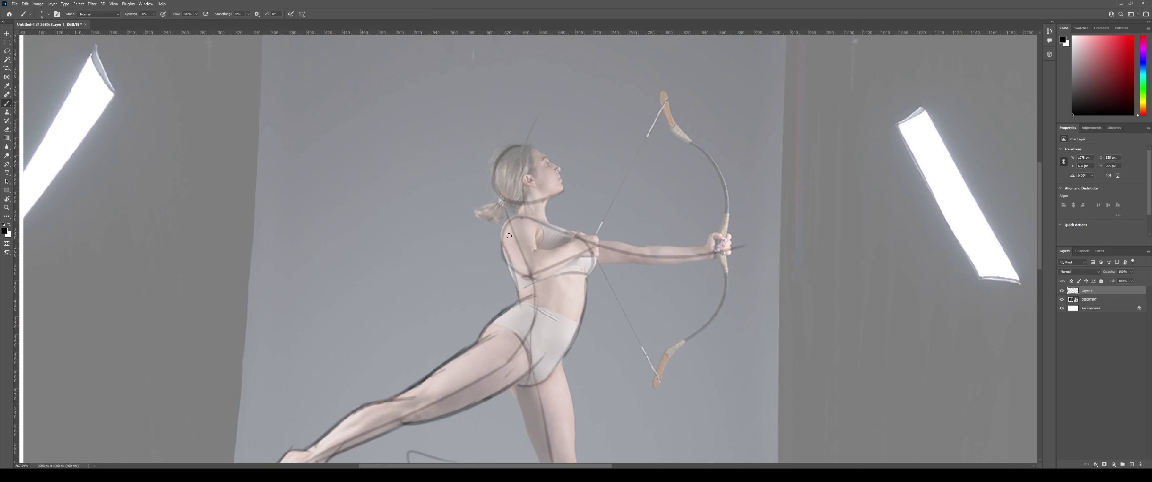
left_click_drag(504, 240, 527, 283)
key("ctrl+z")
mouse_move(508, 226)
left_mouse_down()
mouse_move(526, 275)
mouse_move(572, 257)
left_mouse_up()
key("ctrl+z")
mouse_move(516, 278)
left_mouse_down()
mouse_move(577, 265)
mouse_move(577, 254)
left_mouse_up()
key("ctrl+z")
key("ctrl+z")
mouse_move(504, 244)
left_mouse_down()
mouse_move(533, 279)
mouse_move(578, 256)
left_mouse_up()
key("ctrl+z")
left_click_drag(529, 278, 585, 258)
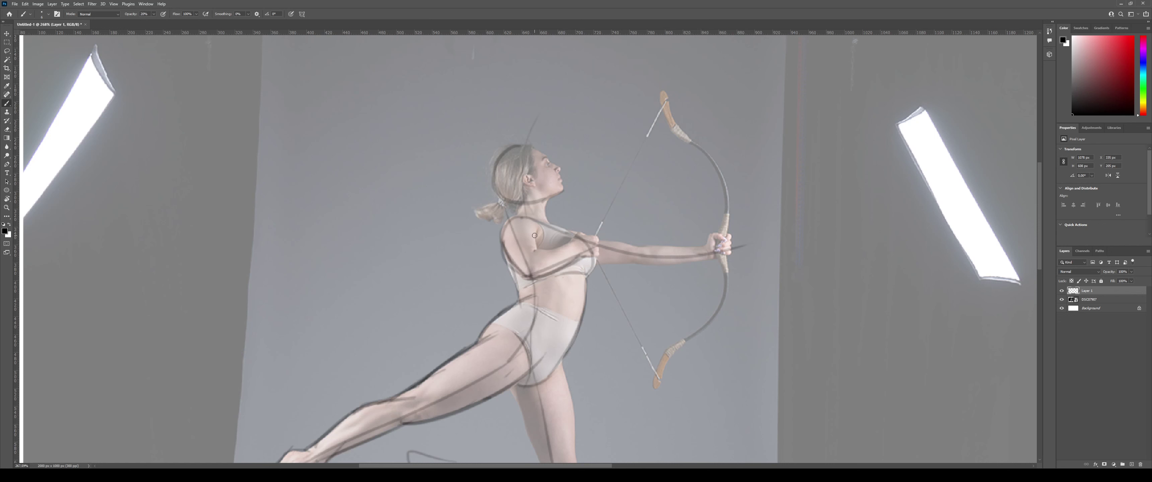
Reinforce the front of the rib cage around the chest and the line under the bust.
mouse_move(539, 229)
left_mouse_down()
mouse_move(573, 256)
mouse_move(530, 256)
mouse_move(596, 234)
mouse_move(576, 234)
mouse_move(600, 244)
mouse_move(581, 261)
mouse_move(595, 257)
mouse_move(590, 234)
mouse_move(599, 259)
left_mouse_up()
key("ctrl+z")
key("ctrl+z")
key("ctrl+z")
key("ctrl+z")
left_click_drag(504, 248, 533, 279)
key("ctrl+z")
key("ctrl+z")
scroll(613, 253, "down", 2)
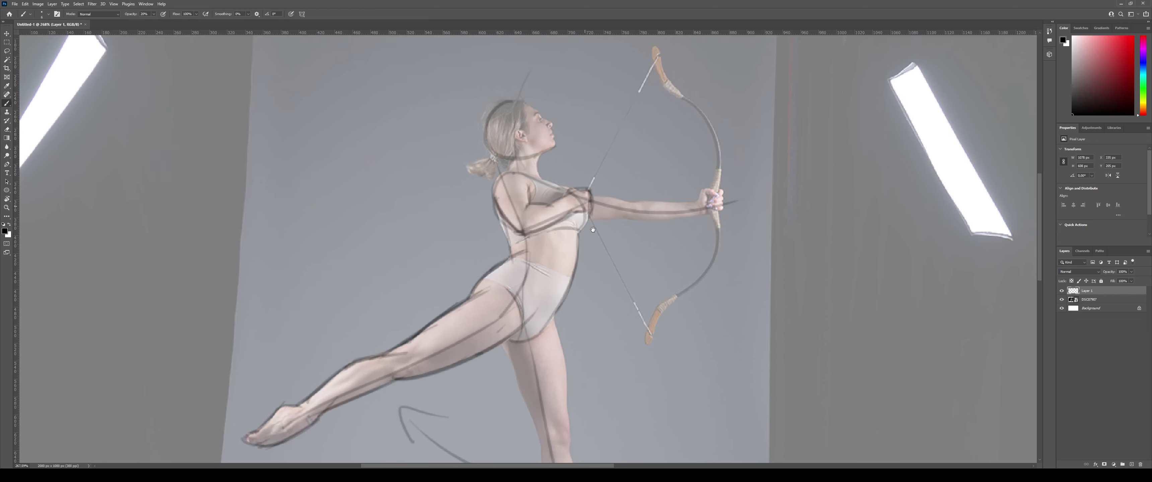
mouse_move(579, 232)
left_mouse_down()
mouse_move(587, 216)
mouse_move(577, 234)
left_mouse_up()
key("ctrl+z")
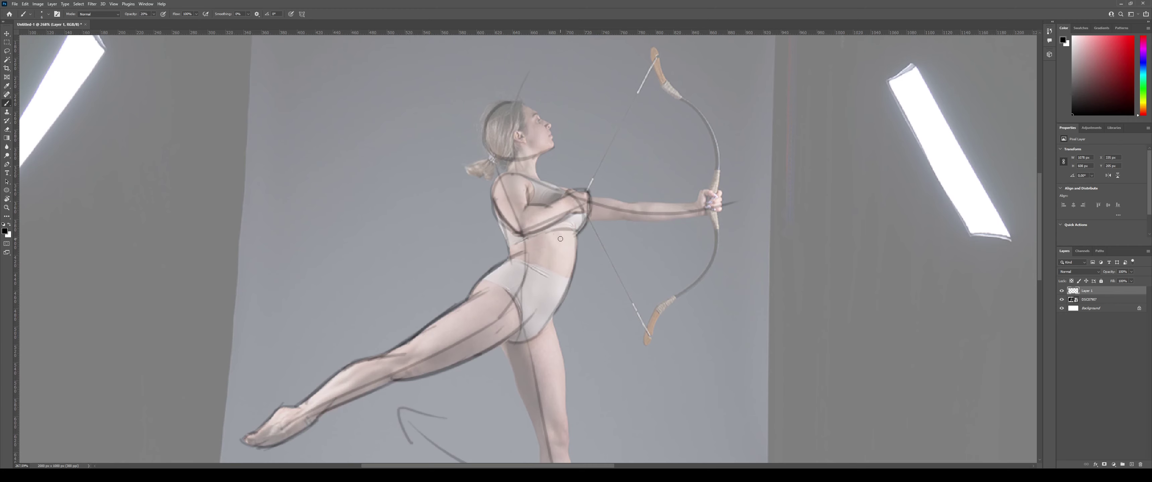
Darken the front contour of the torso from the crotch up over the belly.
scroll(544, 312, "down", 5)
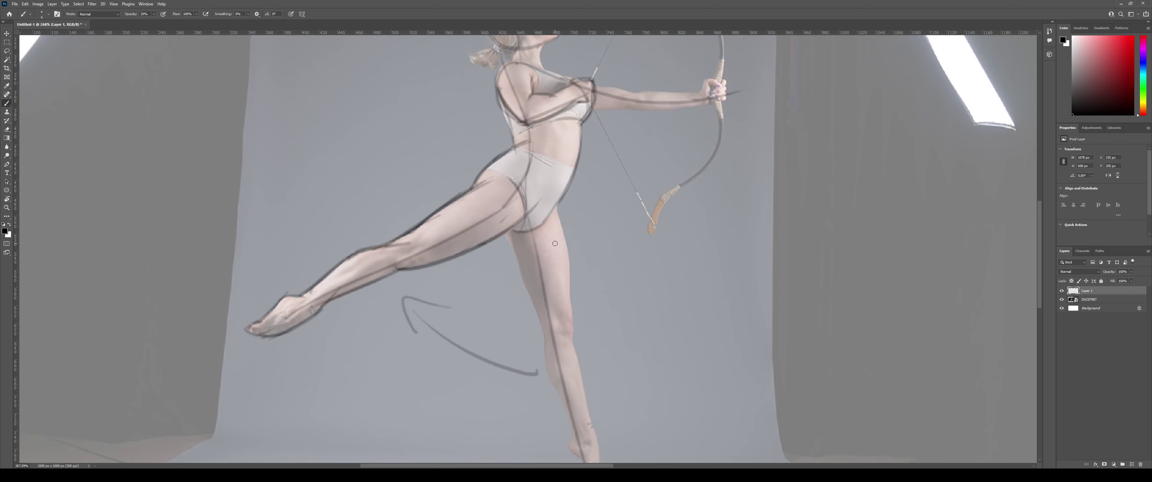
scroll(555, 243, "down", 2)
mouse_move(549, 164)
left_mouse_down()
mouse_move(527, 188)
mouse_move(563, 132)
mouse_move(566, 102)
left_mouse_up()
key("ctrl+z")
key("ctrl+z")
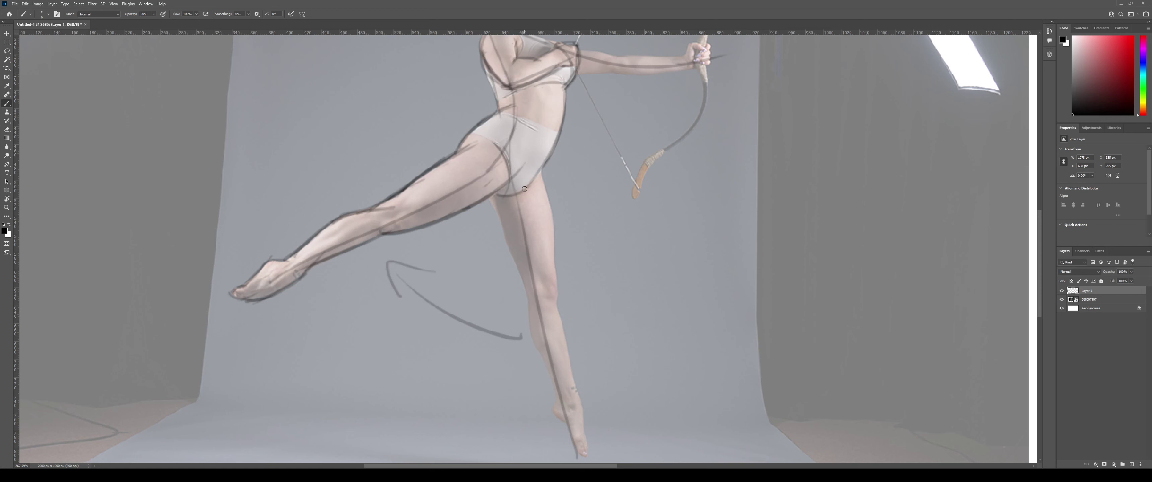
left_click_drag(524, 190, 567, 113)
key("ctrl+z")
Trace the rear contour of the standing thigh from the crotch to the knee.
left_click_drag(492, 195, 525, 289)
key("ctrl+z")
left_click_drag(492, 196, 526, 285)
key("ctrl+z")
left_click_drag(493, 201, 532, 275)
key("ctrl+z")
Trace the bulging rear contour of the standing calf from the knee toward the ankle.
left_click_drag(487, 197, 535, 328)
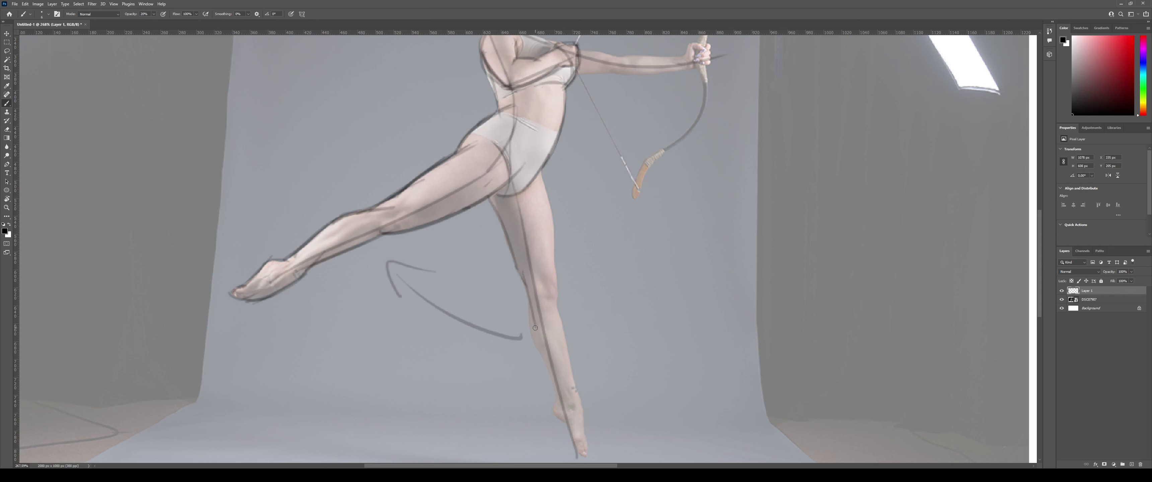
key("ctrl+z")
mouse_move(527, 294)
left_mouse_down()
mouse_move(535, 361)
mouse_move(561, 366)
mouse_move(526, 273)
left_mouse_up()
key("ctrl+z")
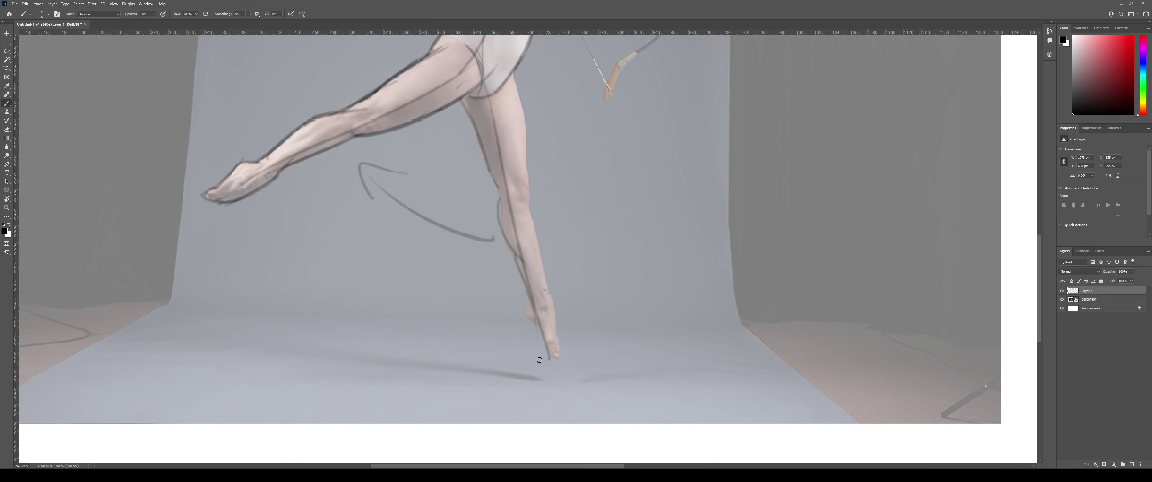
left_click_drag(513, 197, 521, 286)
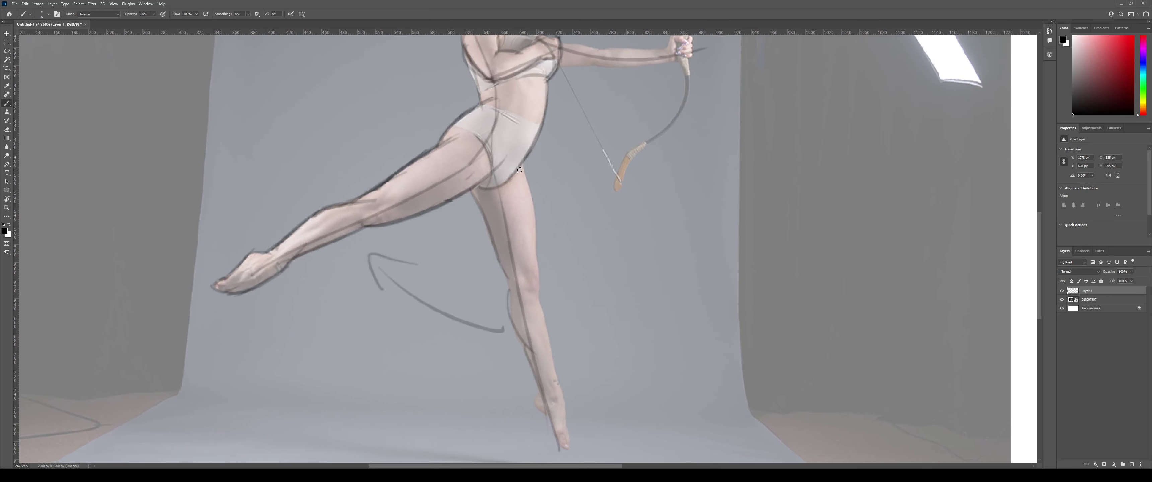
Trace the front contour of the standing thigh from the hip to the knee.
left_click_drag(520, 170, 537, 273)
key("ctrl+z")
left_click_drag(522, 168, 548, 273)
key("ctrl+z")
left_click_drag(526, 173, 550, 351)
key("ctrl+z")
key("ctrl+z")
key("ctrl+z")
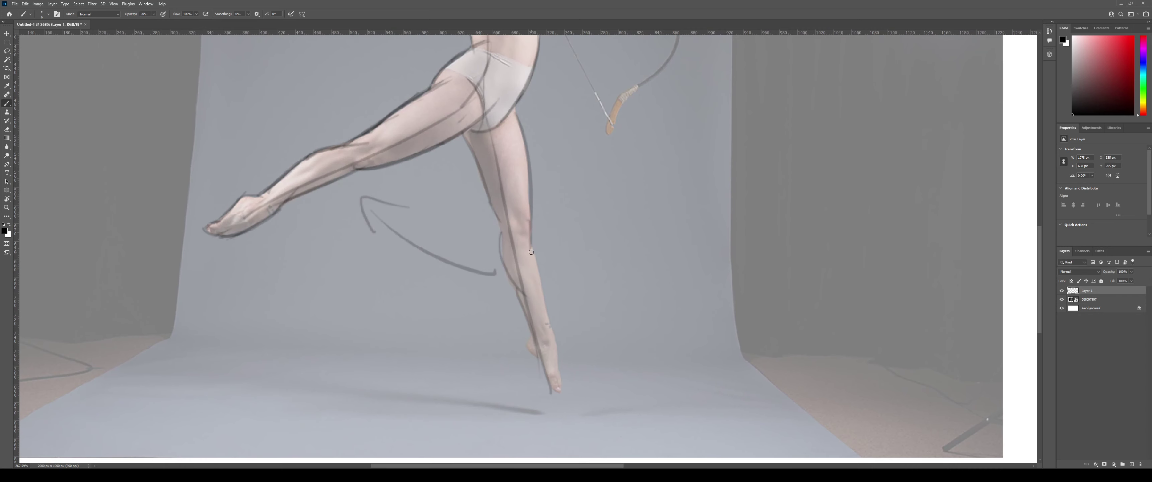
left_click_drag(527, 247, 552, 361)
left_click_drag(532, 249, 566, 397)
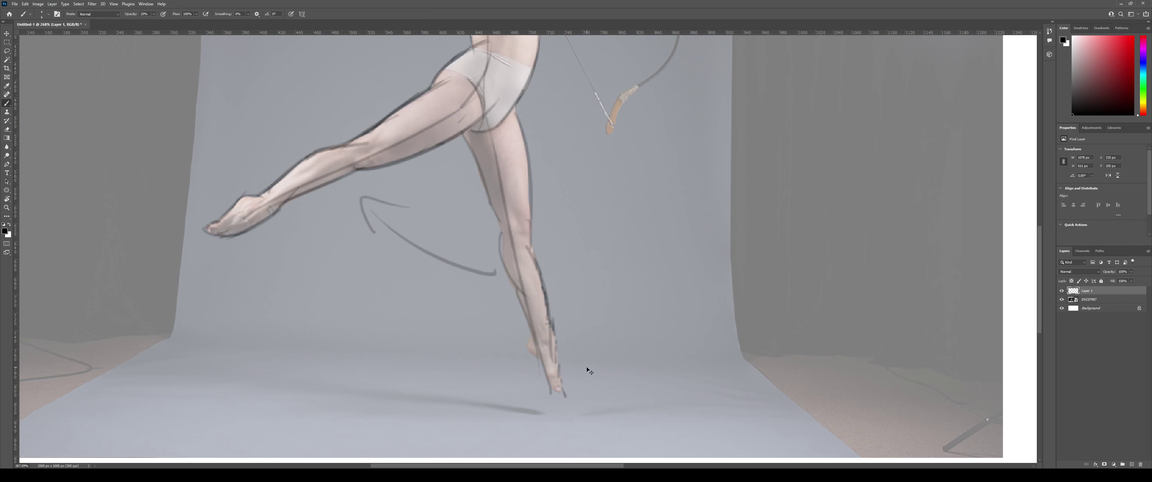
key("ctrl+z")
key("ctrl+z")
key("ctrl+z")
key("ctrl+z")
key("ctrl+z")
key("ctrl+z")
key("ctrl+z")
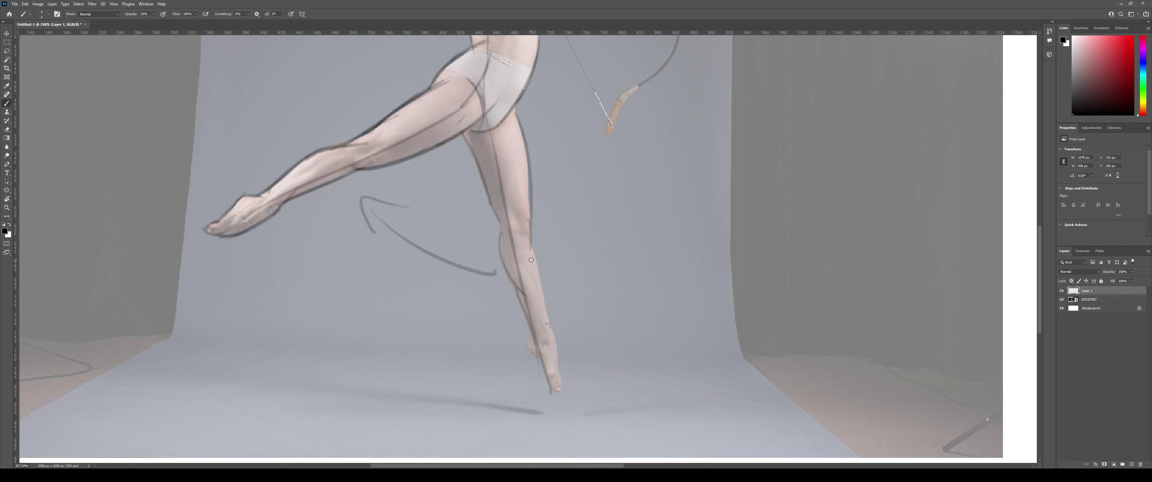
Trace the shin, foot and heel of the standing leg, and clean up the overlapping lines along the calf.
mouse_move(530, 240)
left_mouse_down()
mouse_move(560, 366)
mouse_move(545, 305)
mouse_move(552, 358)
left_mouse_up()
key("ctrl+z")
mouse_move(548, 325)
left_mouse_down()
mouse_move(562, 392)
mouse_move(530, 354)
mouse_move(521, 304)
left_mouse_up()
key("e")
left_click_drag(499, 237, 526, 308)
key("b")
key("ctrl+z")
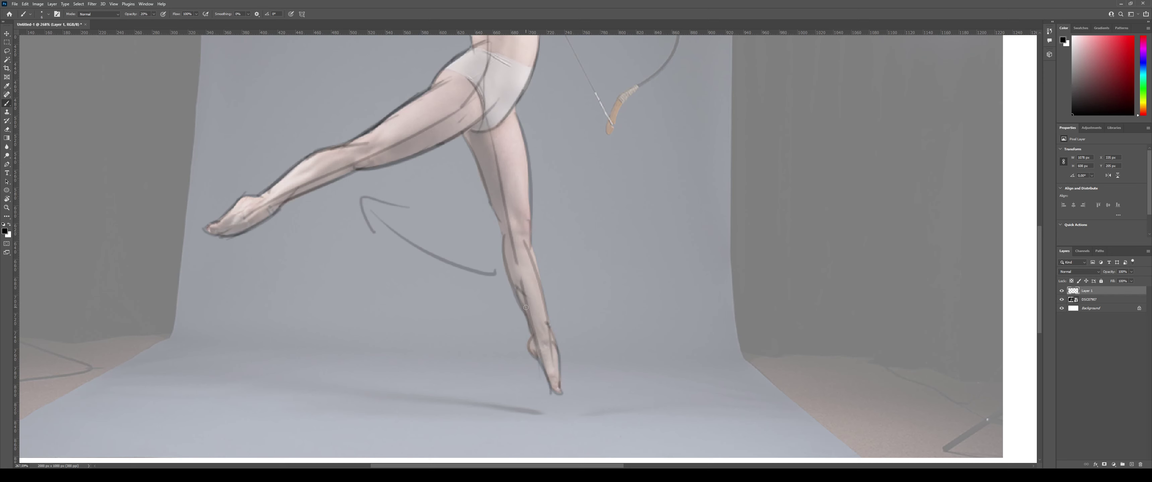
Redraw the rear contour of the standing thigh as a darker line from the crotch to behind the knee.
left_click_drag(491, 197, 506, 276)
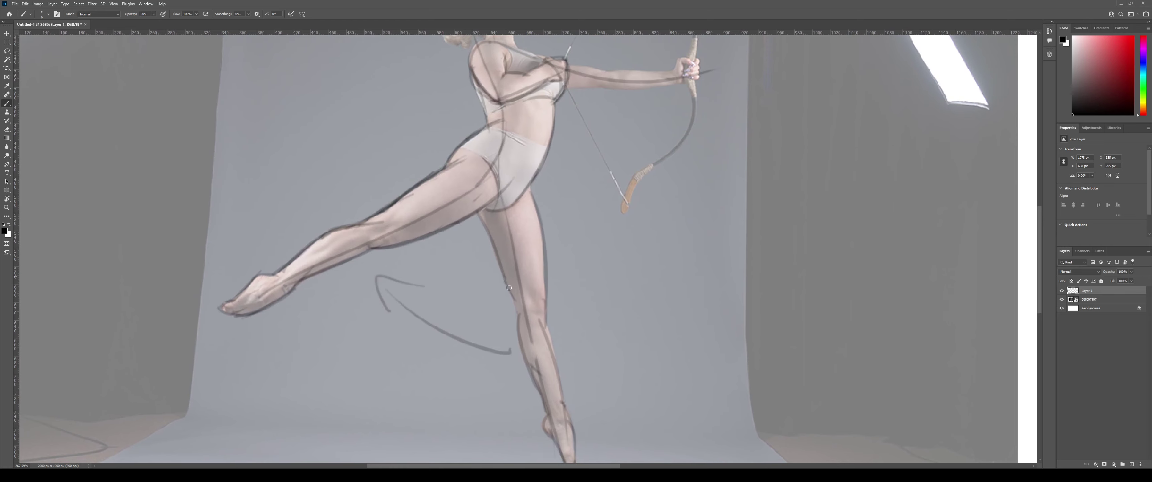
left_click_drag(476, 214, 521, 309)
key("ctrl+z")
left_click_drag(479, 218, 523, 306)
key("ctrl+z")
left_click_drag(475, 215, 518, 297)
key("z")
key("ctrl+z")
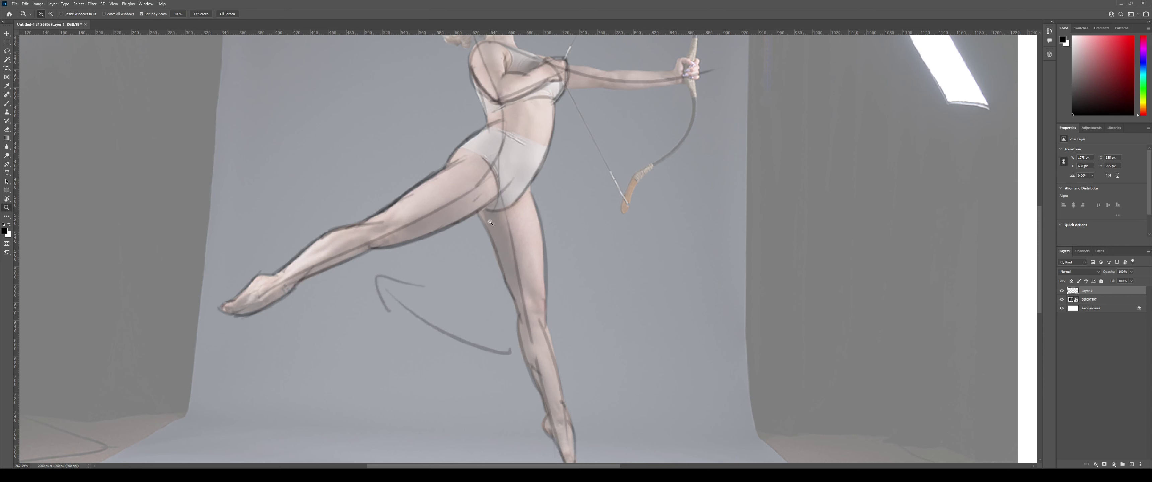
key("b")
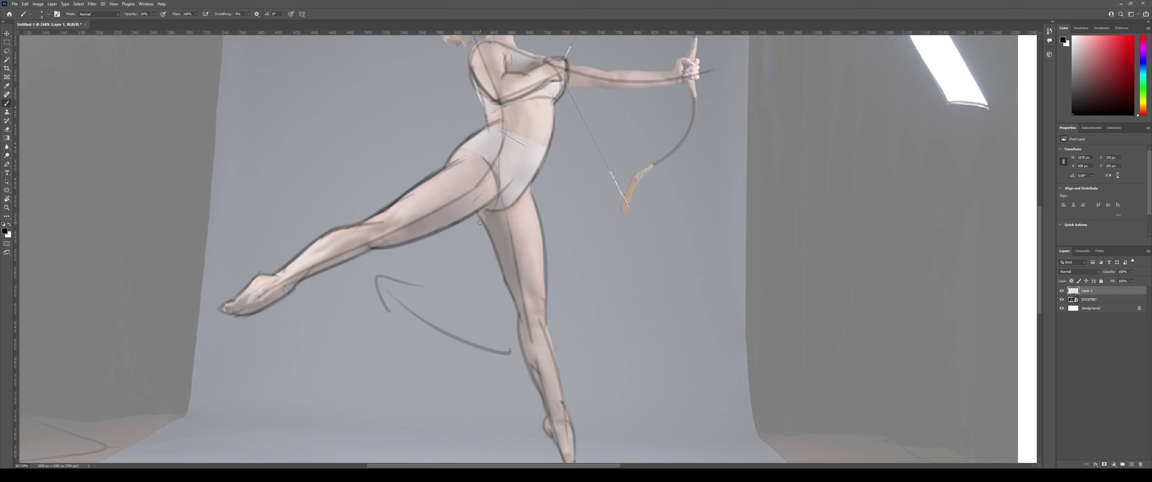
mouse_move(480, 223)
left_mouse_down()
mouse_move(509, 304)
mouse_move(529, 315)
left_mouse_up()
Darken the front contour of the standing thigh from the hip toward the knee.
left_click_drag(534, 194, 542, 259)
left_click_drag(532, 196, 545, 264)
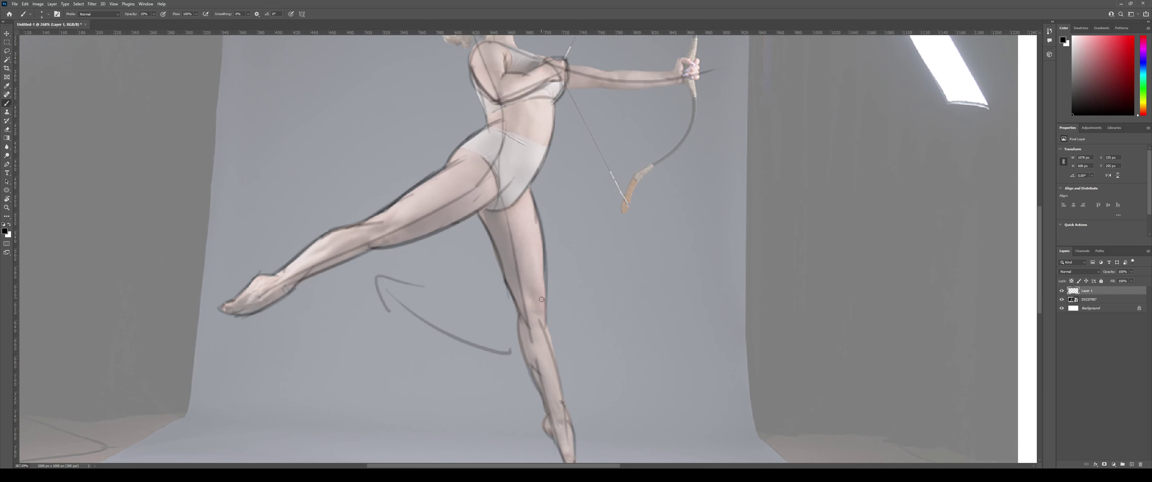
mouse_move(545, 315)
left_mouse_down()
mouse_move(535, 268)
mouse_move(545, 319)
left_mouse_up()
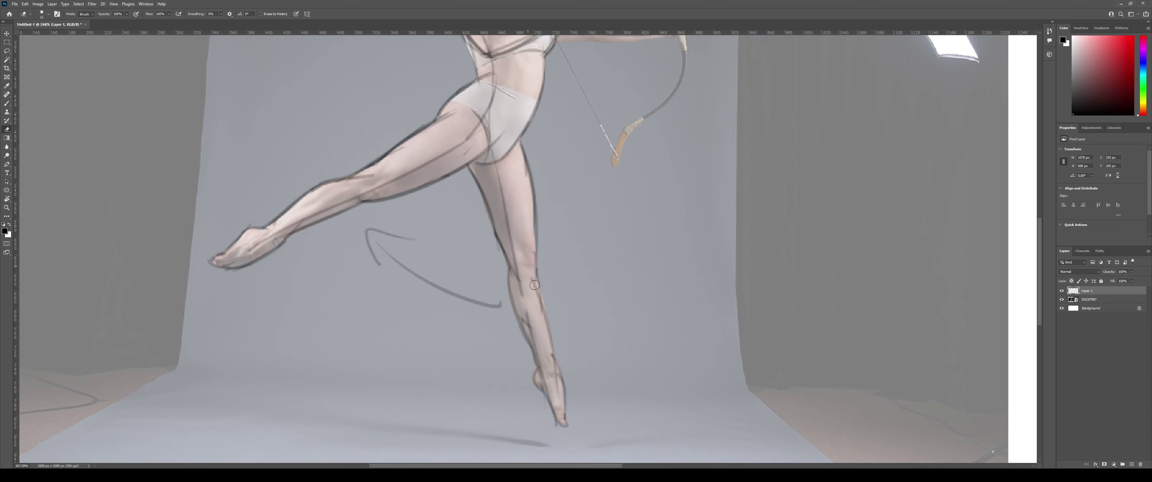
key("ctrl+z")
Redraw the shin contour of the standing leg from the knee to the ankle.
left_click_drag(535, 270, 546, 363)
key("ctrl+z")
left_click_drag(534, 272, 560, 376)
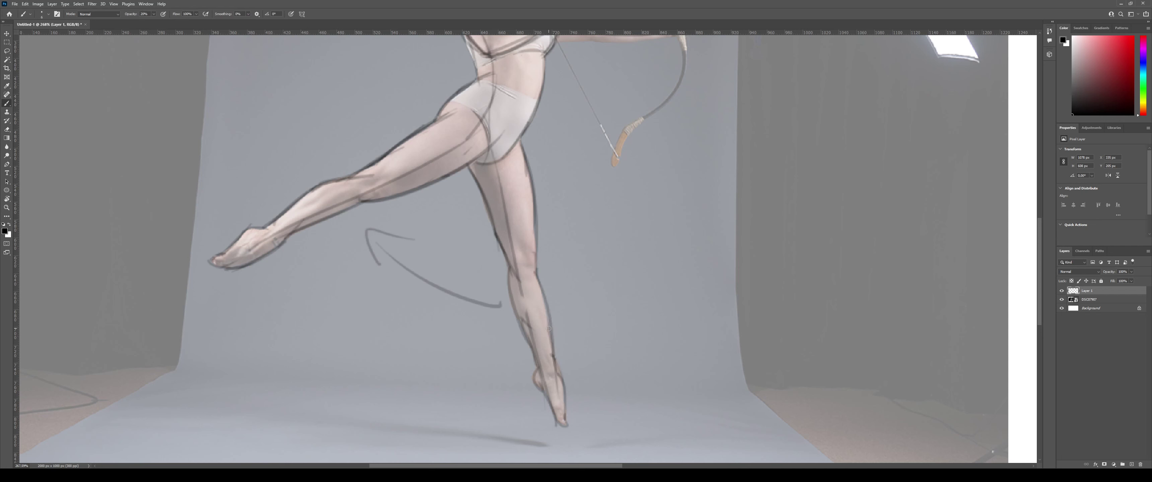
left_click_drag(534, 278, 555, 374)
mouse_move(537, 287)
left_mouse_down()
mouse_move(553, 348)
mouse_move(540, 370)
mouse_move(538, 346)
mouse_move(541, 419)
left_mouse_up()
key("ctrl+z")
key("ctrl+z")
Trace the curved front of the head from the hairline along the face to the chin.
scroll(540, 416, "down", 1)
left_click_drag(540, 201, 530, 301)
key("z")
scroll(531, 301, "up", 6)
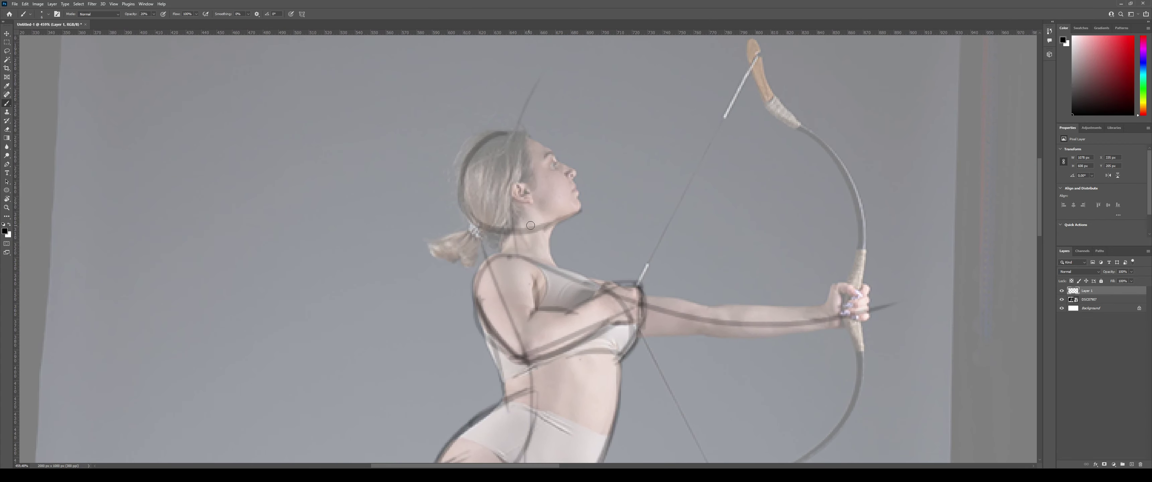
key("b")
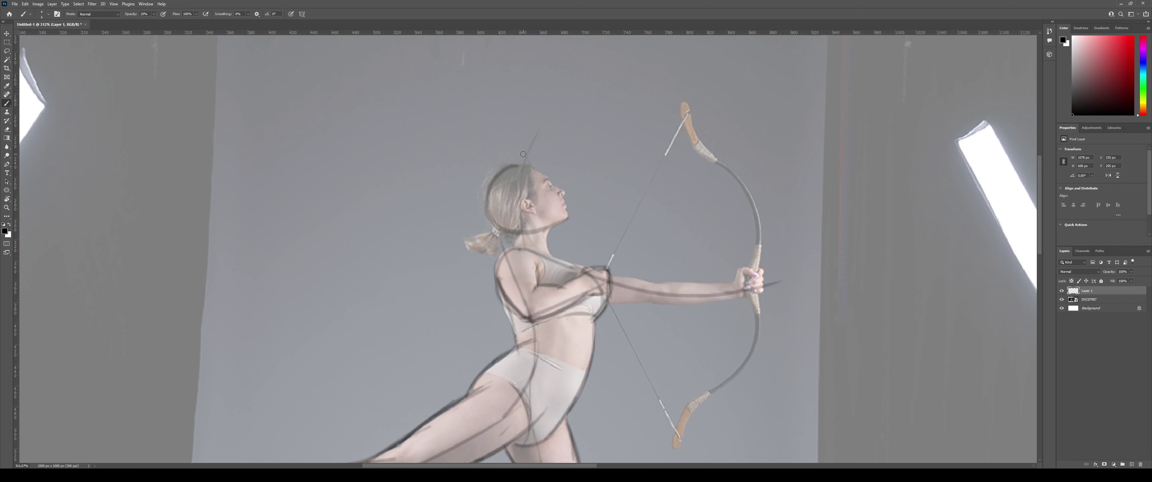
left_click_drag(508, 166, 561, 210)
key("ctrl+z")
mouse_move(517, 167)
left_mouse_down()
mouse_move(541, 176)
mouse_move(567, 241)
left_mouse_up()
key("ctrl+z")
left_click_drag(568, 219, 576, 217)
mouse_move(521, 163)
left_mouse_down()
mouse_move(571, 208)
mouse_move(569, 228)
mouse_move(572, 207)
mouse_move(580, 239)
left_mouse_up()
key("ctrl+z")
key("ctrl+z")
left_click_drag(524, 165, 571, 230)
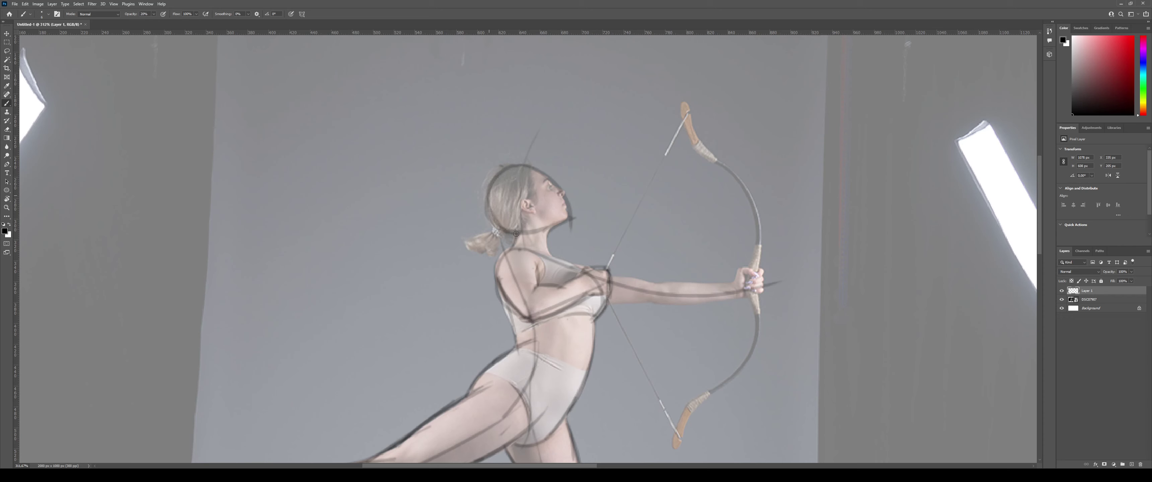
Erase the traced outline around the archer's head.
key("e")
mouse_move(501, 190)
left_mouse_down()
mouse_move(507, 226)
mouse_move(578, 213)
mouse_move(544, 184)
left_mouse_up()
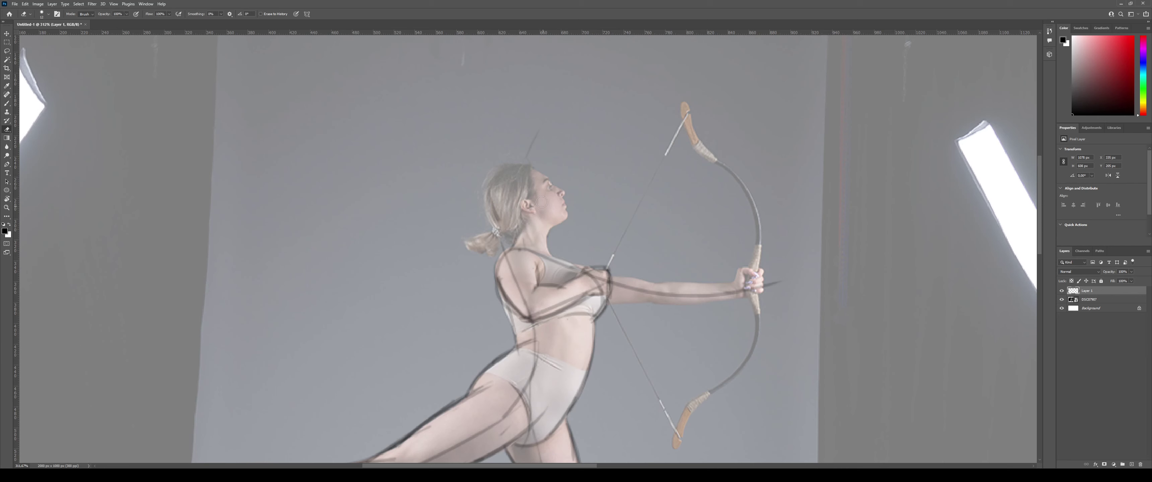
key("b")
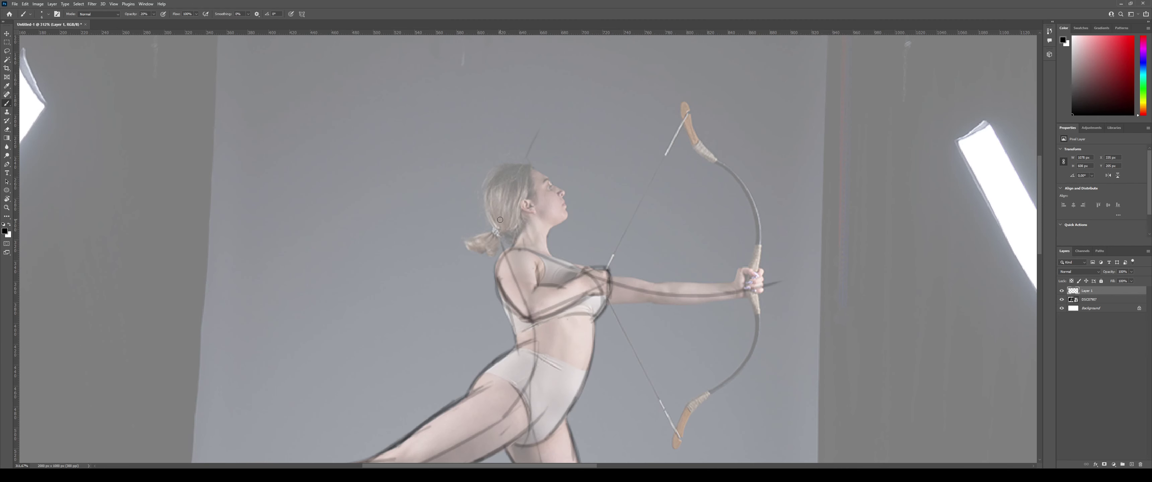
Redraw the skull as a circle over the face and hair, retrying the stroke until it is round.
mouse_move(516, 171)
left_mouse_down()
mouse_move(550, 210)
mouse_move(552, 190)
mouse_move(522, 228)
mouse_move(553, 190)
mouse_move(556, 201)
mouse_move(507, 176)
mouse_move(560, 217)
mouse_move(556, 199)
mouse_move(554, 213)
left_mouse_up()
key("ctrl+z")
key("ctrl+z")
key("ctrl+z")
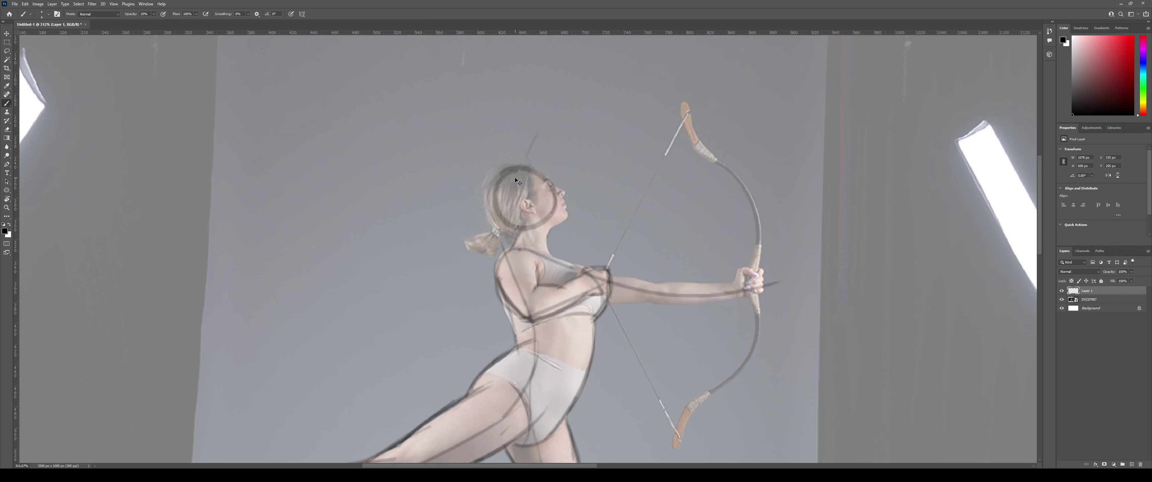
key("ctrl+z")
left_click_drag(516, 170, 517, 227)
key("ctrl+z")
left_click_drag(504, 179, 512, 225)
key("ctrl+z")
mouse_move(509, 174)
left_mouse_down()
mouse_move(506, 225)
mouse_move(526, 222)
mouse_move(514, 210)
mouse_move(504, 216)
mouse_move(554, 203)
mouse_move(538, 191)
mouse_move(505, 221)
mouse_move(548, 222)
left_mouse_up()
key("ctrl+z")
key("ctrl+z")
left_click_drag(516, 166, 555, 221)
key("ctrl+z")
Try pairs of parallel diagonal practice strokes on the empty backdrop beside the figure, and undo them.
key("z")
mouse_move(604, 192)
left_mouse_down()
mouse_move(560, 197)
mouse_move(601, 195)
mouse_move(600, 184)
left_mouse_up()
key("b")
key("space")
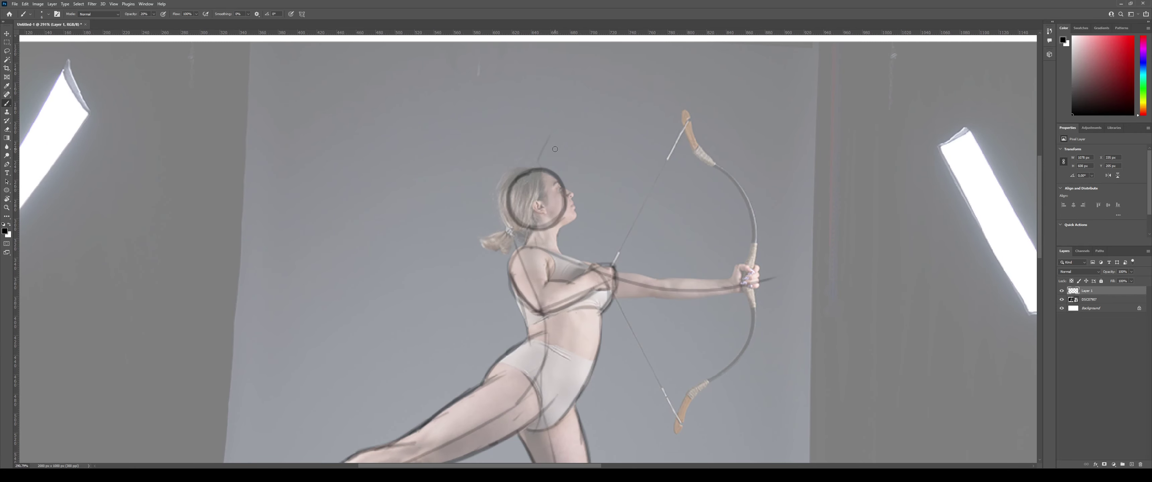
left_click(360, 228)
left_click(598, 60, "shift")
left_click(359, 261)
left_click(593, 98, "shift")
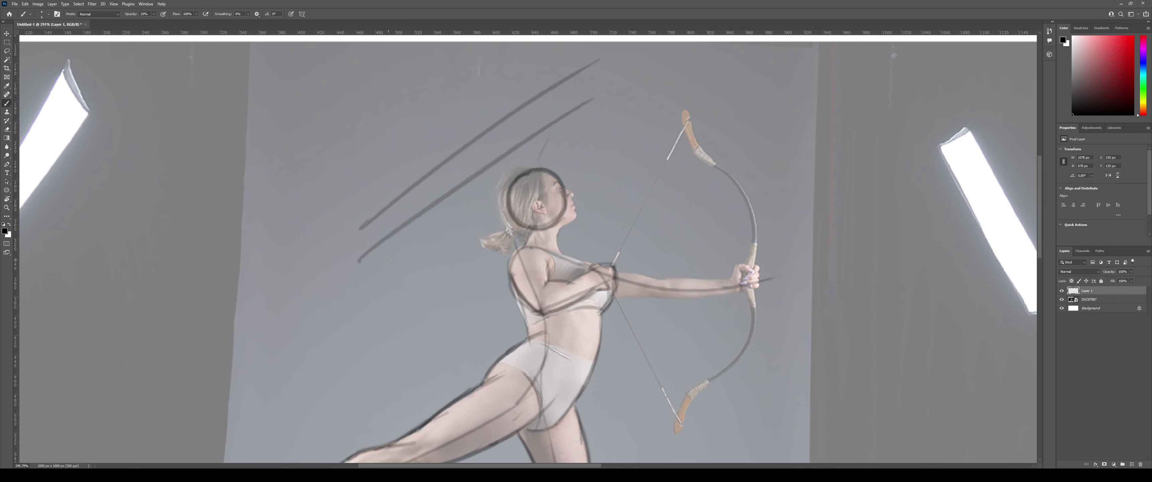
left_click(381, 278)
left_click(491, 187, "shift")
key("ctrl+z")
key("ctrl+z")
key("ctrl+z")
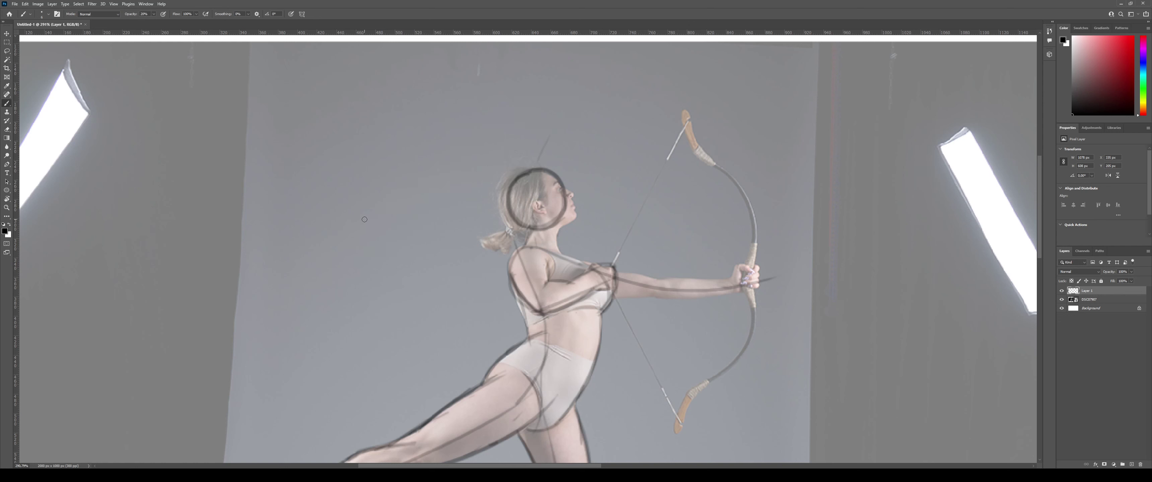
mouse_move(331, 313)
left_mouse_down()
mouse_move(352, 268)
mouse_move(498, 77)
left_mouse_up()
left_click_drag(363, 327, 517, 107)
key("ctrl+z")
key("ctrl+z")
left_click_drag(629, 296, 580, 161)
key("z")
left_click_drag(581, 248, 548, 264)
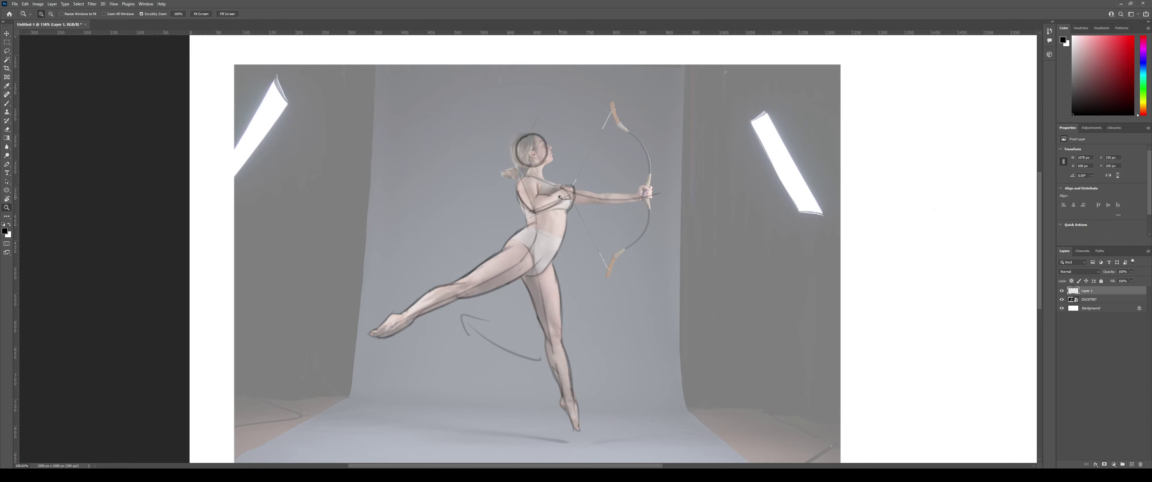
mouse_move(560, 194)
left_mouse_down()
mouse_move(595, 194)
mouse_move(549, 219)
left_mouse_up()
key("b")
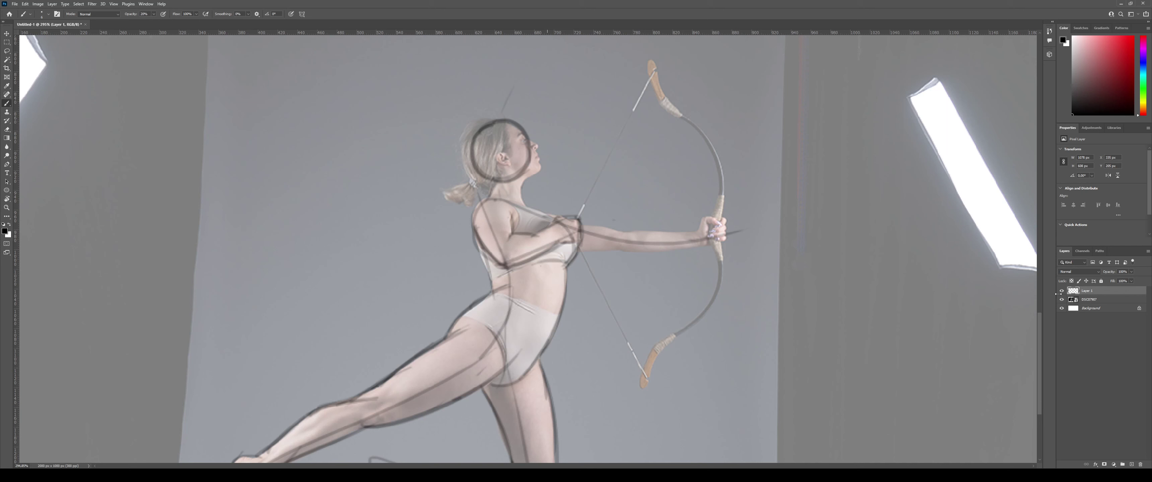
Close the drawing saved as anatomy_practice2.psd and reopen it from the recent files.
left_click(1088, 298)
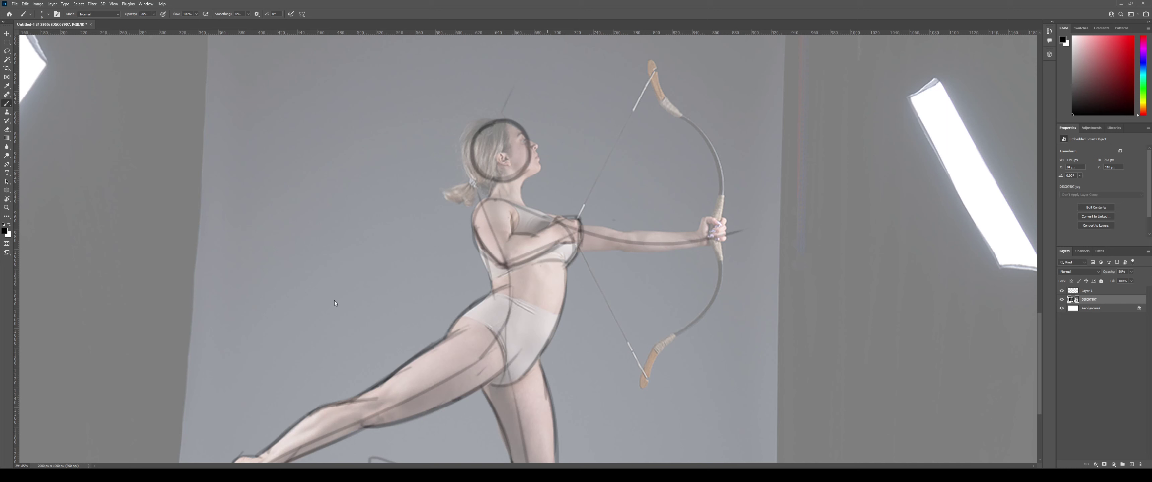
key("z")
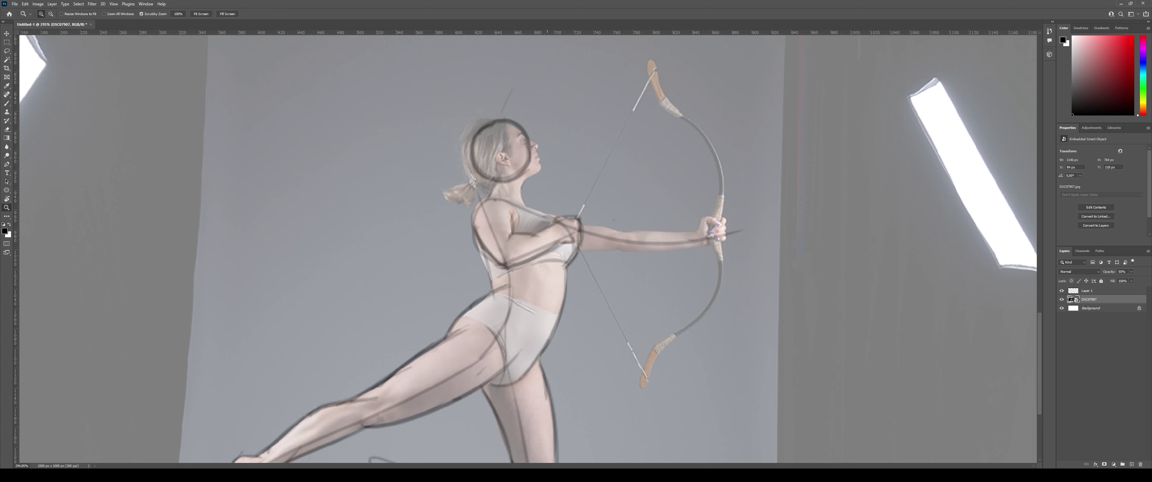
key("ctrl+t")
left_click(643, 146)
left_click(131, 24)
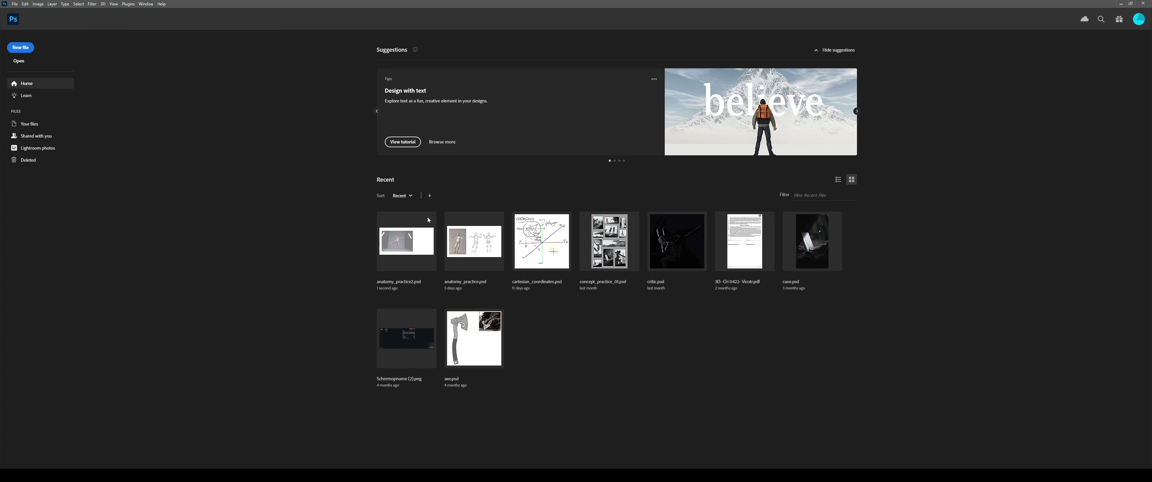
left_click(425, 242)
left_click_drag(420, 227, 452, 220)
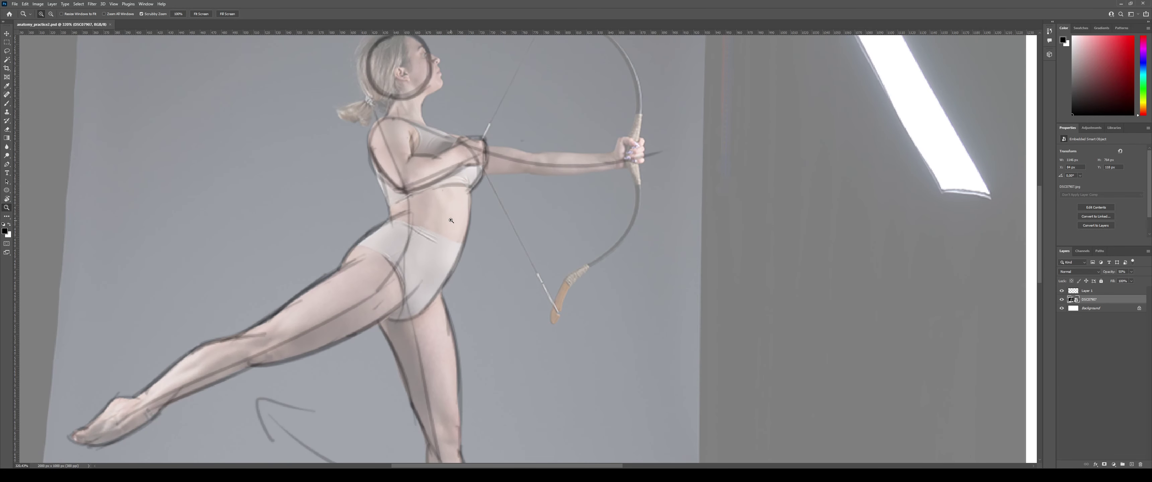
Make Layer 1 active for brush drawing over the archer.
key("b")
left_click(1092, 293)
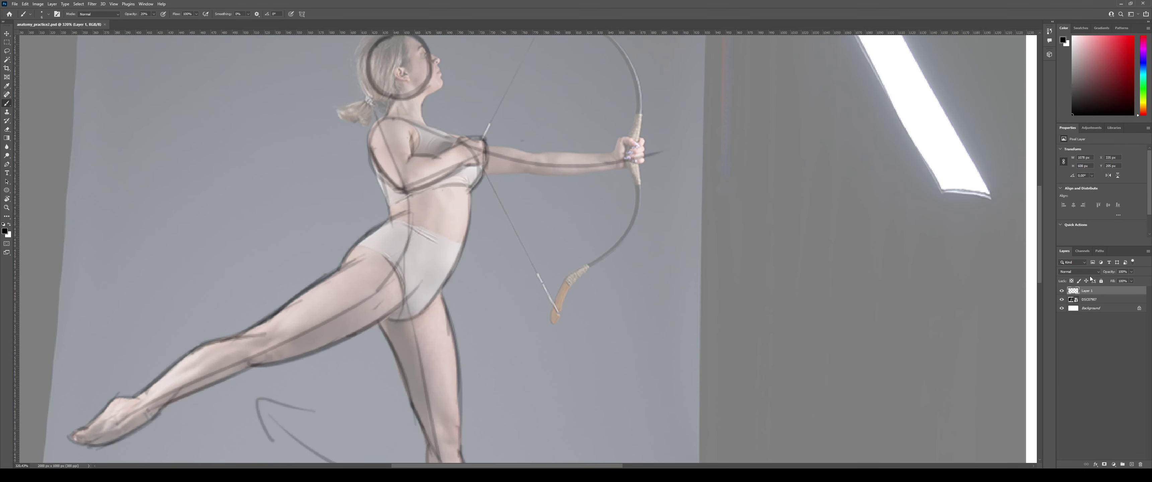
left_click_drag(535, 157, 522, 232)
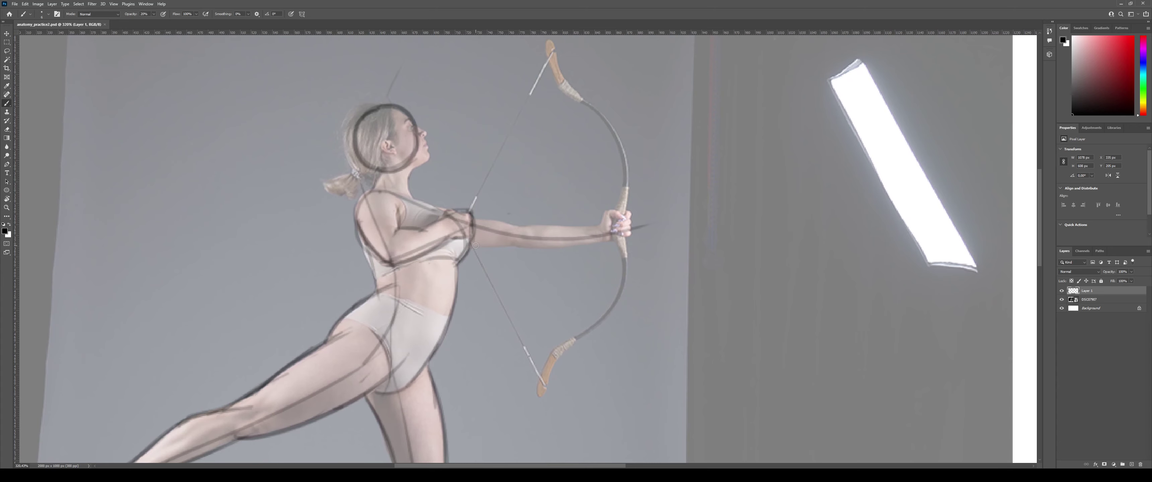
key("z")
left_click_drag(475, 231, 443, 230)
key("b")
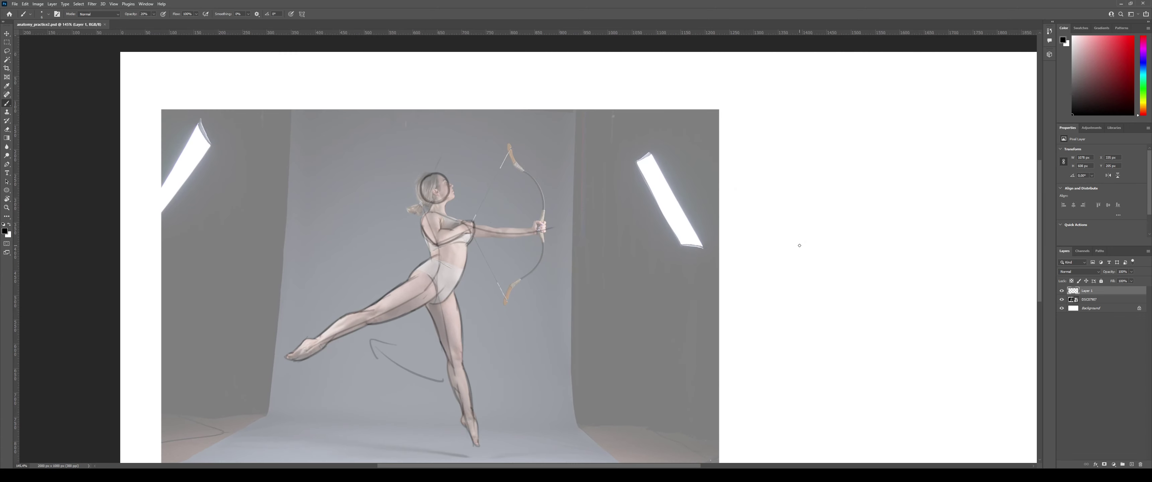
Hide the reference photo to check the line drawing alone, and show the photo again.
left_click(1063, 300)
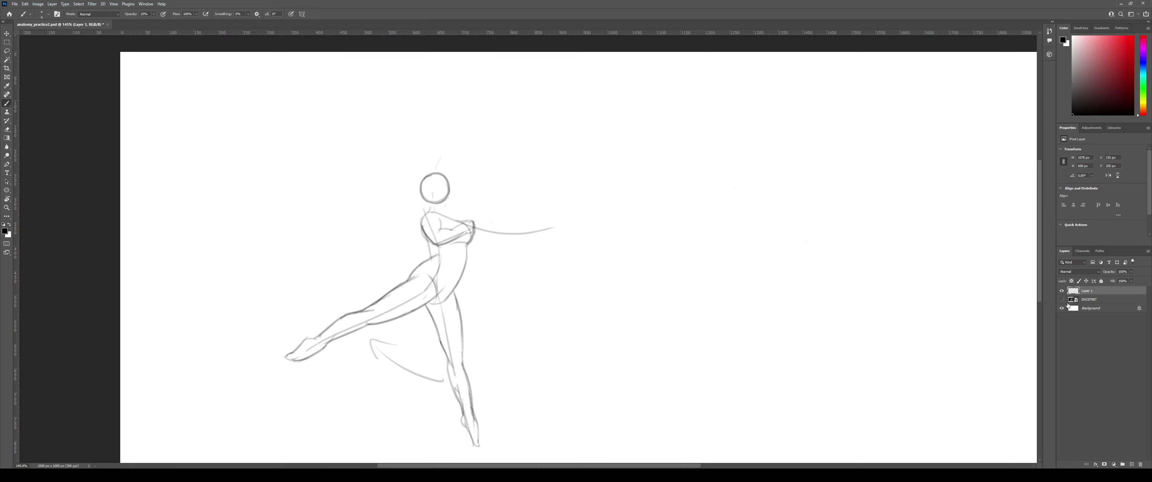
left_click(1062, 300)
key("z")
left_click_drag(525, 199, 559, 213)
key("b")
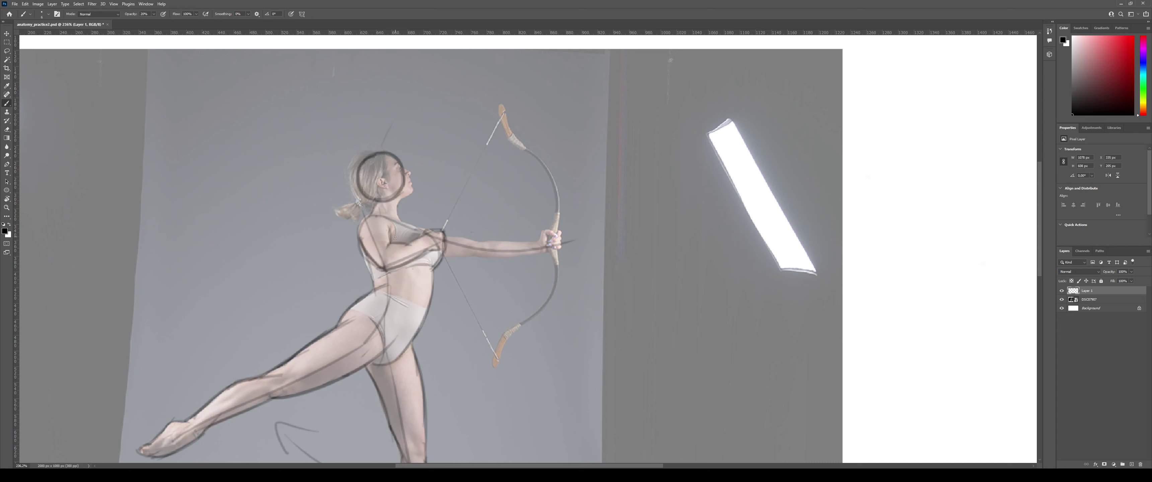
Redraw the rounded contour of the near shoulder, undoing the unsatisfactory strokes.
mouse_move(363, 238)
left_mouse_down()
mouse_move(415, 220)
mouse_move(364, 227)
mouse_move(423, 220)
left_mouse_up()
key("ctrl+z")
key("ctrl+z")
key("ctrl+z")
mouse_move(363, 236)
left_mouse_down()
mouse_move(431, 232)
mouse_move(365, 222)
mouse_move(426, 230)
mouse_move(371, 215)
left_mouse_up()
key("ctrl+z")
key("ctrl+z")
key("ctrl+z")
key("ctrl+z")
left_click_drag(359, 234, 386, 229)
left_click_drag(535, 216, 539, 194)
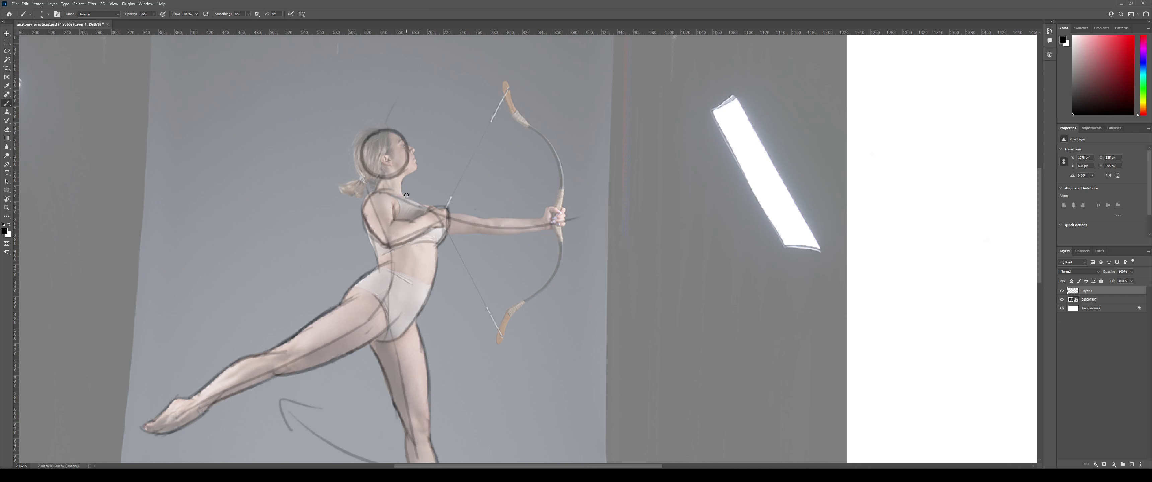
Draw the torso's curved line from the base of the neck down the chest and abdomen to the crotch.
left_click_drag(402, 197, 420, 224)
mouse_move(408, 203)
left_mouse_down()
mouse_move(429, 231)
mouse_move(428, 264)
left_mouse_up()
mouse_move(381, 339)
left_mouse_down()
mouse_move(420, 296)
mouse_move(425, 269)
left_mouse_up()
key("ctrl+z")
mouse_move(380, 339)
left_mouse_down()
mouse_move(412, 307)
mouse_move(424, 265)
left_mouse_up()
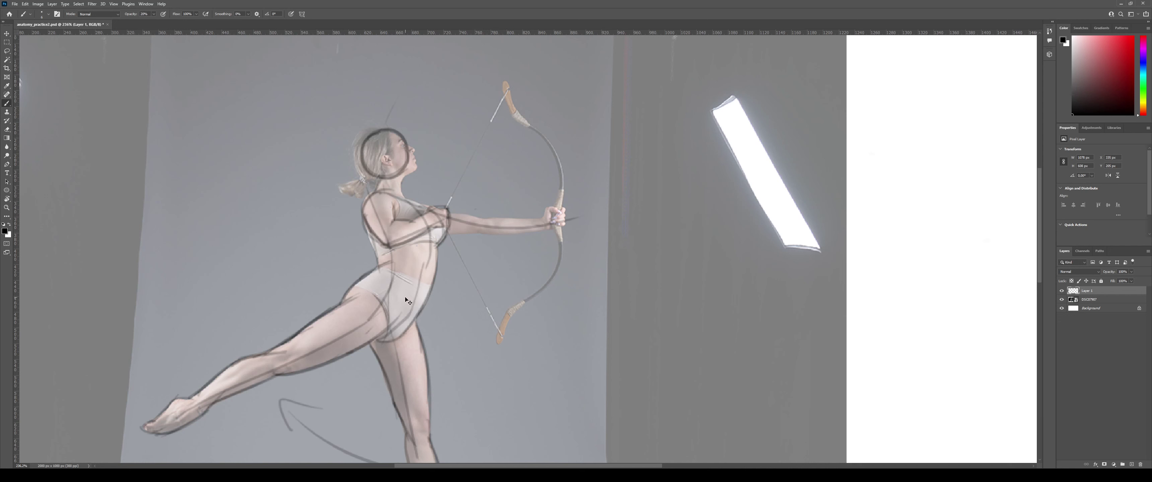
key("ctrl+z")
left_click_drag(378, 340, 428, 272)
key("ctrl+z")
mouse_move(381, 340)
left_mouse_down()
mouse_move(405, 319)
mouse_move(429, 253)
mouse_move(424, 276)
left_mouse_up()
Draw the shoulder line across the upper chest from the near shoulder toward the hand holding the string.
left_click_drag(374, 204, 453, 205)
key("ctrl+z")
left_click_drag(370, 204, 436, 210)
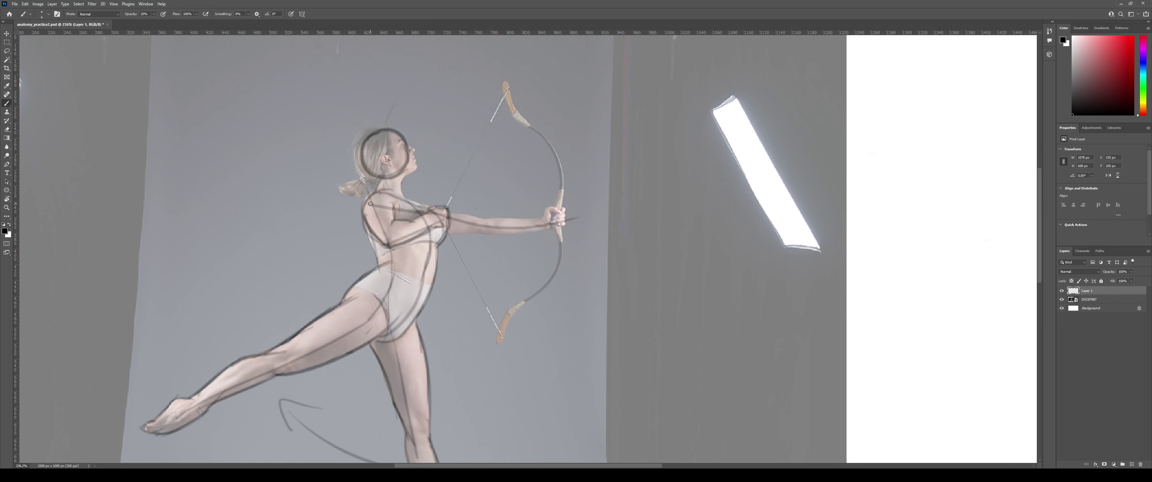
Try arrows extending outward from both ends of the shoulder line, and undo them.
mouse_move(368, 204)
left_mouse_down()
mouse_move(294, 211)
mouse_move(305, 212)
left_mouse_up()
left_click_drag(309, 202, 310, 215)
mouse_move(427, 211)
left_mouse_down()
mouse_move(513, 203)
mouse_move(504, 210)
mouse_move(560, 216)
left_mouse_up()
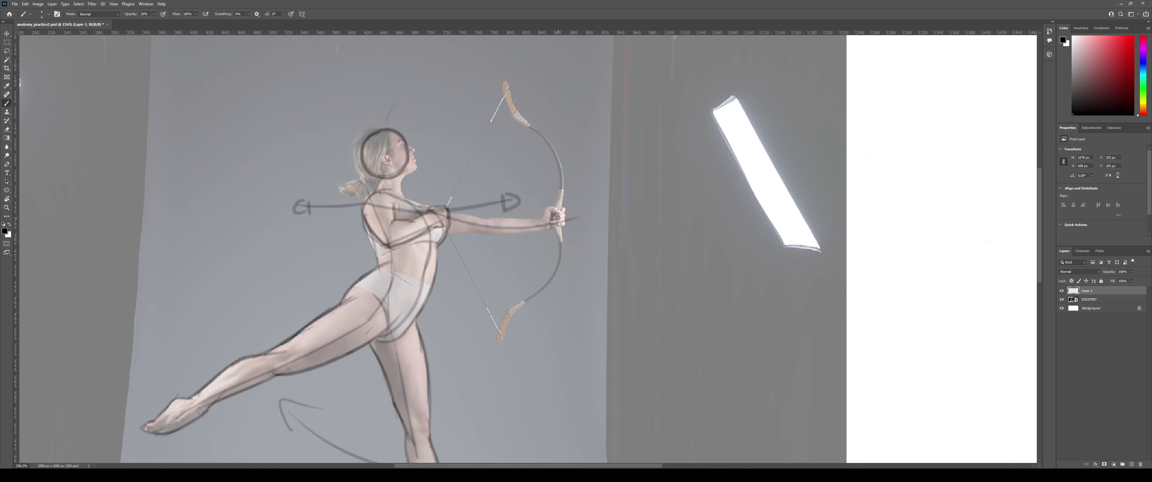
left_click_drag(433, 222, 441, 216)
key("ctrl+z")
key("ctrl+z")
key("ctrl+z")
key("ctrl+z")
key("ctrl+z")
key("ctrl+z")
key("ctrl+z")
key("ctrl+z")
key("ctrl+z")
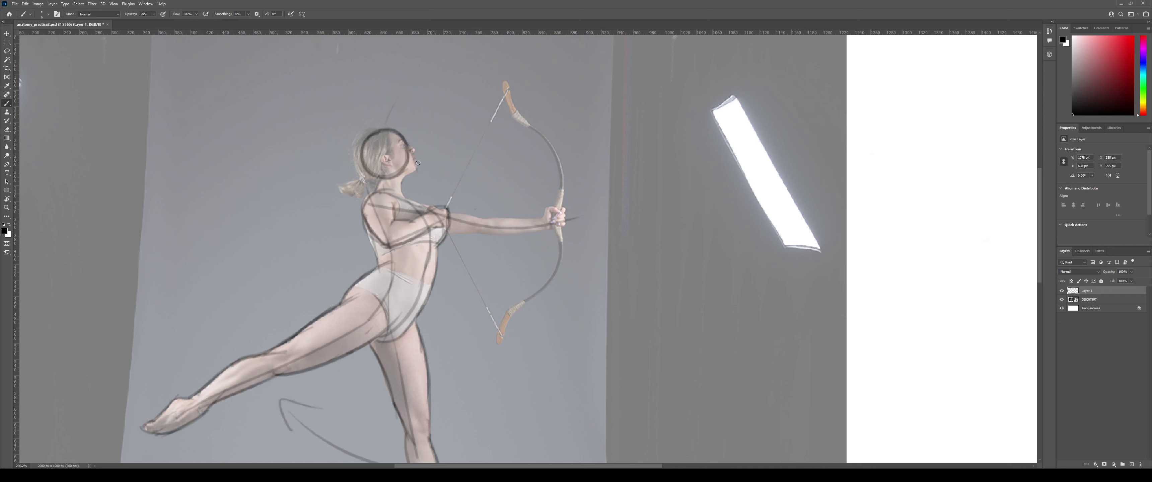
Trace the front of the lower face and neck, and draw the rear torso contour from the armpit to the waist.
mouse_move(416, 171)
left_mouse_down()
mouse_move(373, 174)
mouse_move(420, 204)
left_mouse_up()
left_click_drag(369, 230, 391, 266)
key("ctrl+z")
key("ctrl+z")
left_click_drag(369, 230, 387, 261)
key("ctrl+z")
left_click_drag(371, 233, 386, 264)
key("ctrl+z")
mouse_move(394, 200)
left_mouse_down()
mouse_move(427, 208)
mouse_move(371, 194)
left_mouse_up()
key("ctrl+z")
left_click_drag(368, 230, 408, 285)
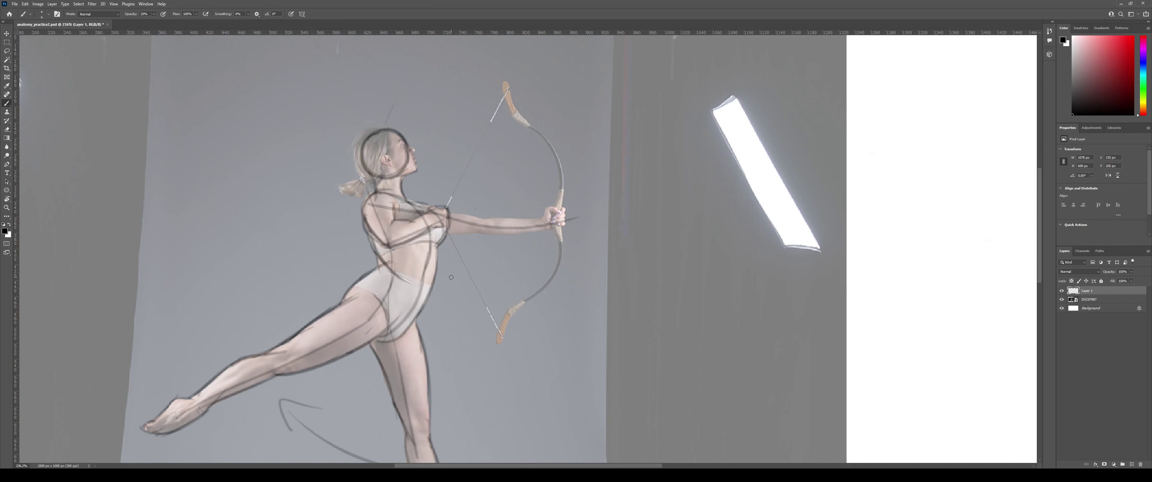
mouse_move(451, 279)
left_mouse_down()
mouse_move(402, 269)
mouse_move(421, 282)
mouse_move(396, 283)
mouse_move(418, 271)
left_mouse_up()
key("ctrl+z")
key("ctrl+z")
key("ctrl+z")
Trace the upper and lower contours of the extended bow arm and block in its fist as a small box.
mouse_move(432, 208)
left_mouse_down()
mouse_move(485, 222)
mouse_move(478, 234)
left_mouse_up()
key("ctrl+z")
key("ctrl+z")
mouse_move(424, 204)
left_mouse_down()
mouse_move(471, 226)
mouse_move(552, 222)
left_mouse_up()
mouse_move(451, 236)
left_mouse_down()
mouse_move(499, 228)
mouse_move(483, 236)
mouse_move(496, 238)
mouse_move(566, 220)
mouse_move(478, 232)
mouse_move(592, 213)
mouse_move(549, 218)
left_mouse_up()
mouse_move(477, 216)
left_mouse_down()
mouse_move(541, 218)
mouse_move(506, 233)
mouse_move(550, 228)
left_mouse_up()
key("ctrl+z")
key("ctrl+z")
key("ctrl+z")
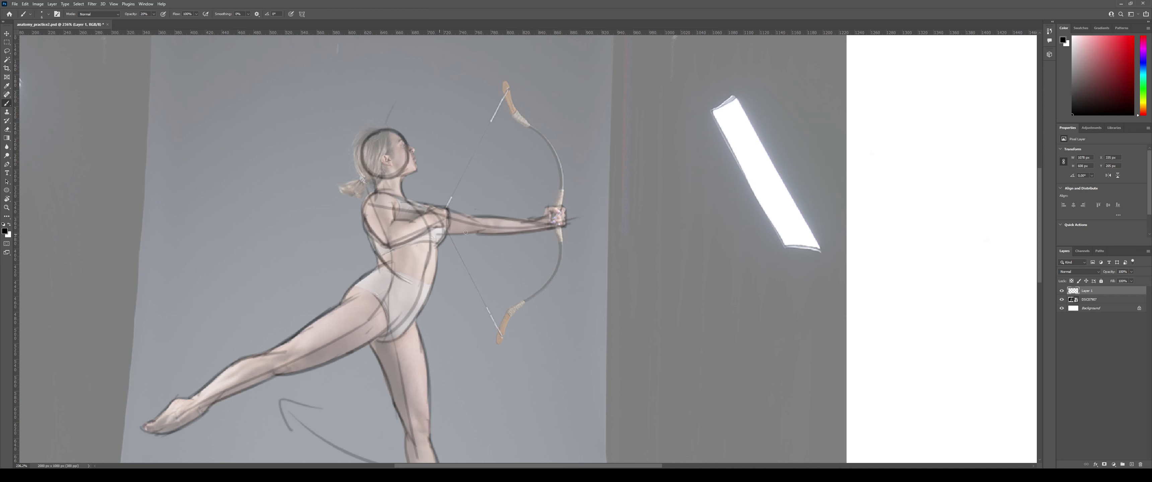
mouse_move(445, 234)
left_mouse_down()
mouse_move(483, 231)
mouse_move(437, 217)
left_mouse_up()
Hide the reference photo layer and check the line drawing on the white canvas.
key("z")
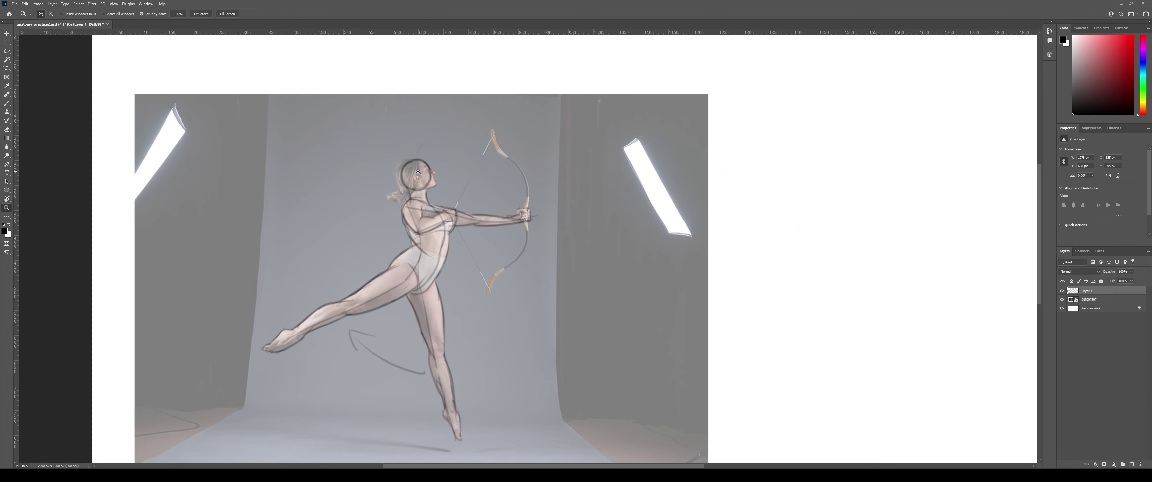
left_click_drag(419, 172, 470, 171)
left_click_drag(661, 258, 588, 260)
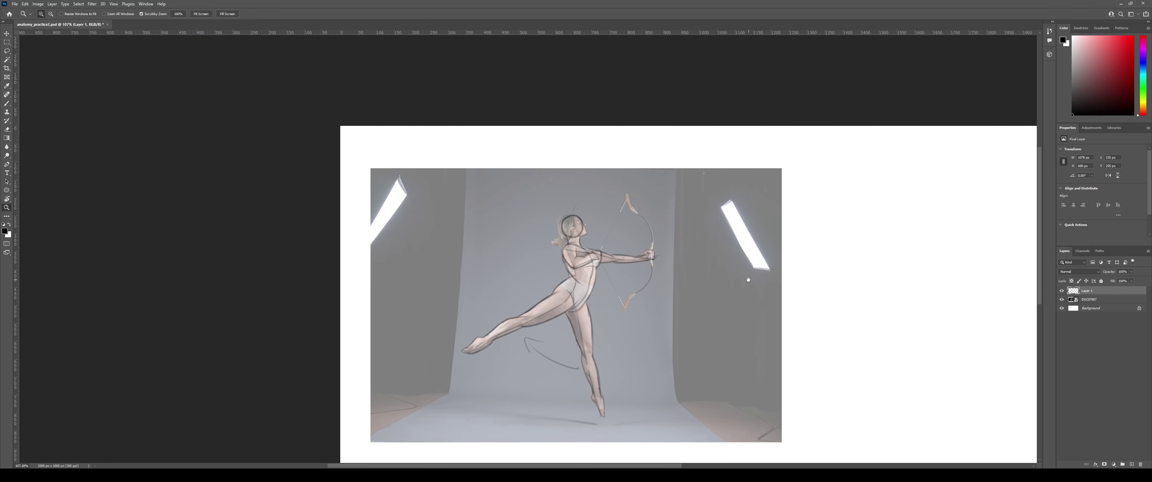
left_click_drag(748, 280, 687, 256)
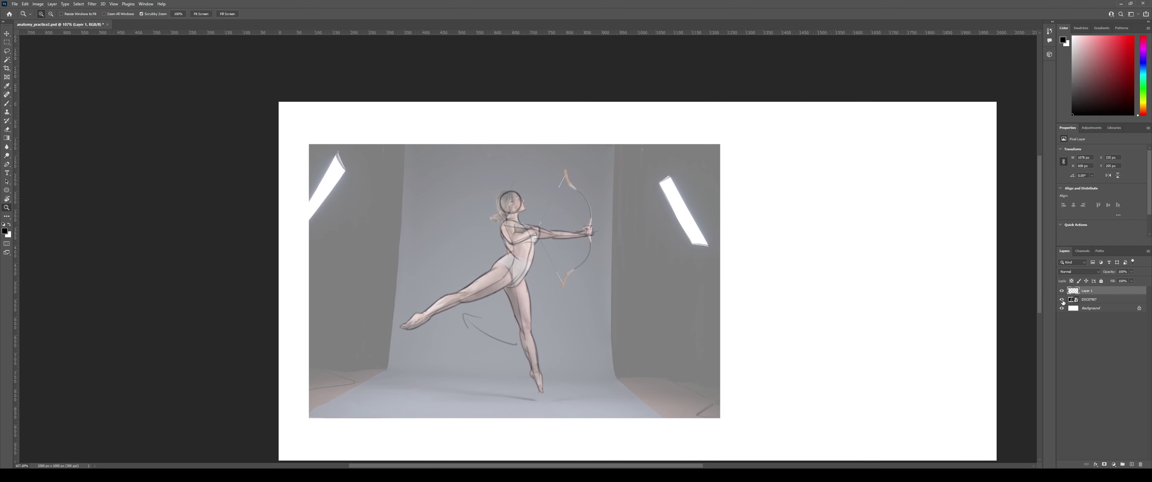
left_click_drag(539, 223, 561, 225)
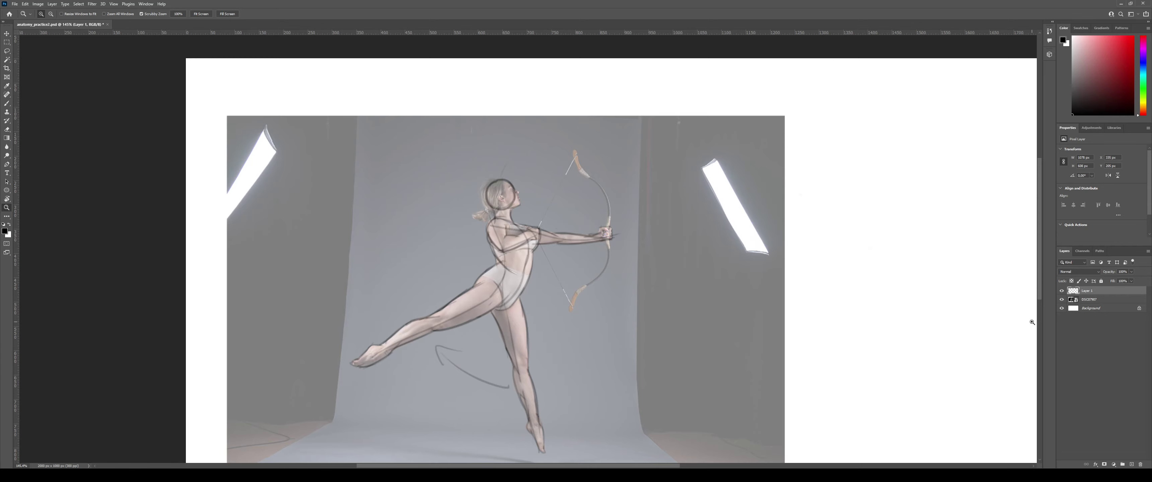
left_click(1062, 300)
mouse_move(497, 231)
left_mouse_down()
mouse_move(544, 230)
mouse_move(491, 231)
left_mouse_up()
scroll(541, 242, "down", 2)
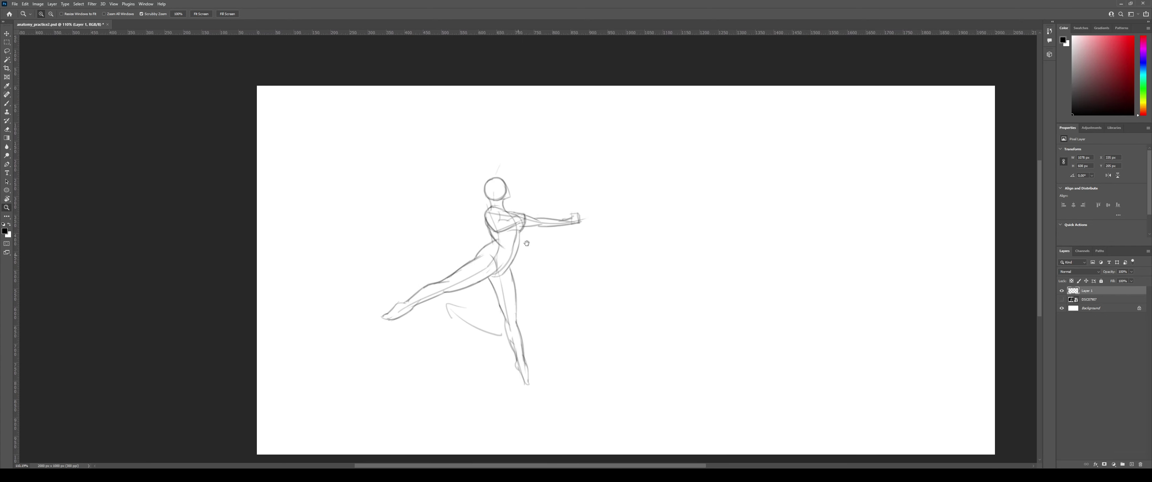
scroll(533, 235, "up", 3)
scroll(534, 235, "down", 3)
scroll(551, 233, "up", 5)
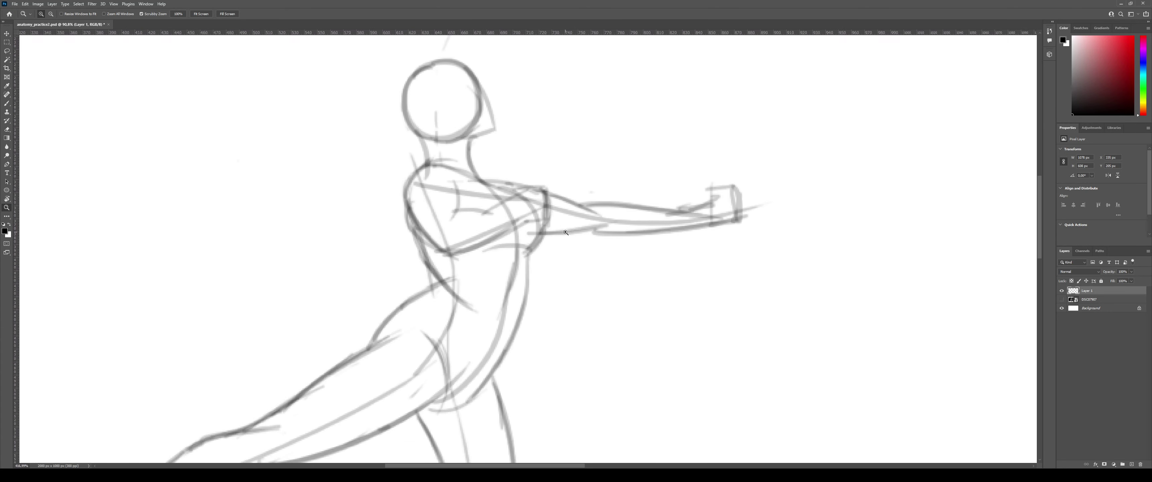
scroll(515, 211, "down", 1)
Redraw the bent arm and its hand at the chest in black, undoing the stray strokes.
key("b")
key("x")
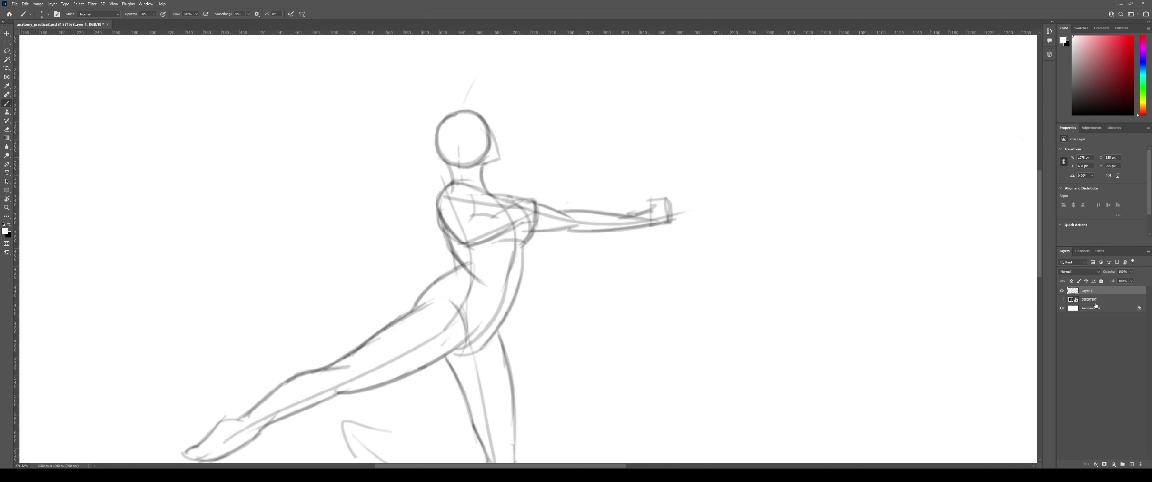
left_click(8, 225)
mouse_move(473, 192)
left_mouse_down()
mouse_move(469, 217)
mouse_move(473, 203)
mouse_move(476, 219)
mouse_move(516, 208)
left_mouse_up()
left_click_drag(493, 240, 532, 203)
key("ctrl+z")
mouse_move(502, 234)
left_mouse_down()
mouse_move(530, 197)
mouse_move(526, 220)
left_mouse_up()
key("ctrl+z")
key("ctrl+z")
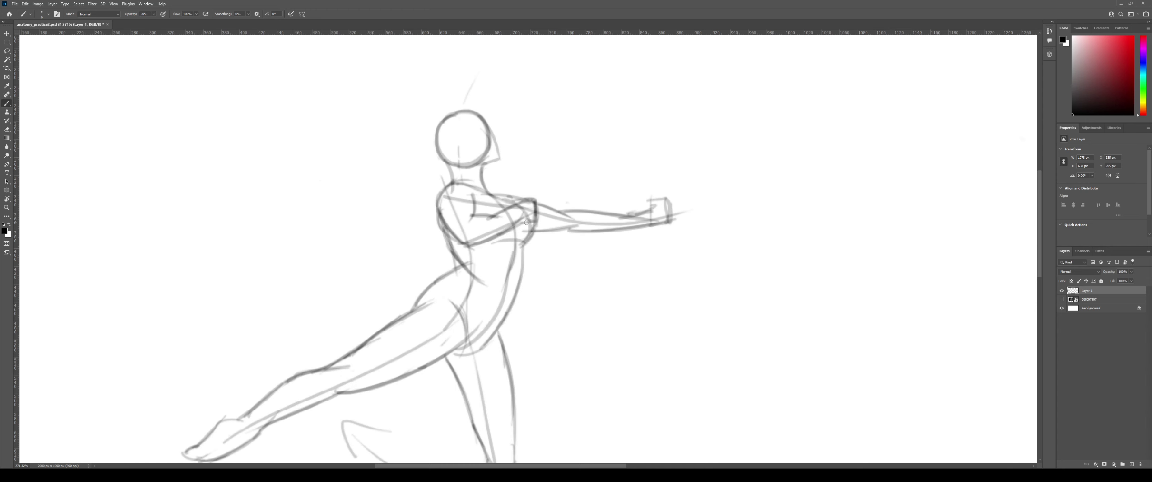
Examine the overall pose and proportions of the complete figure drawing.
key("z")
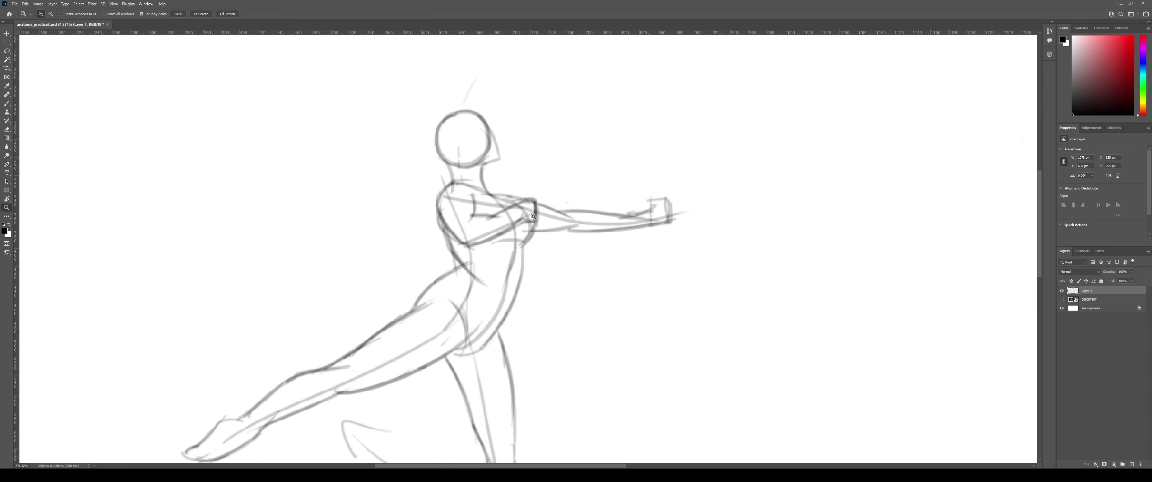
mouse_move(534, 217)
left_mouse_down()
mouse_move(487, 222)
mouse_move(644, 202)
mouse_move(613, 212)
left_mouse_up()
key("z")
key("b")
key("z")
key("space")
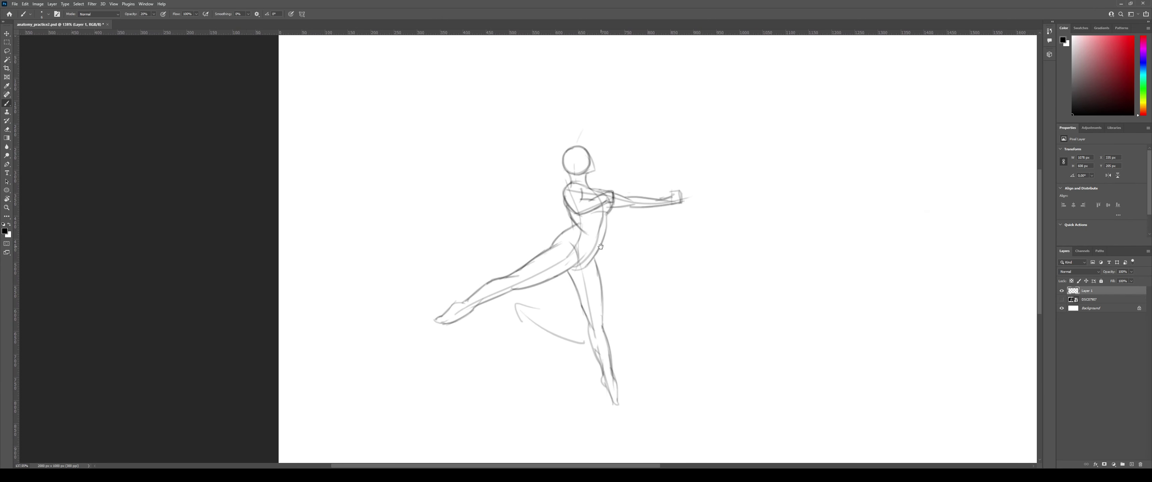
mouse_move(614, 265)
left_mouse_down()
mouse_move(586, 232)
mouse_move(508, 230)
left_mouse_up()
key("b")
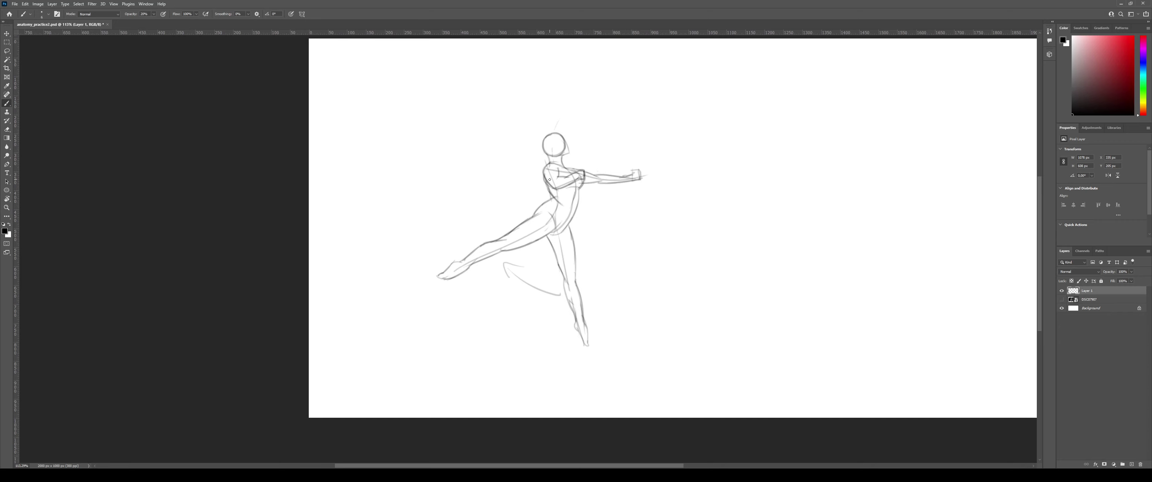
Show the reference photo layer again to compare the line drawing with it, and hide the Layer 1 drawing.
left_click(1066, 302)
left_click(1063, 300)
left_click_drag(596, 160, 582, 211)
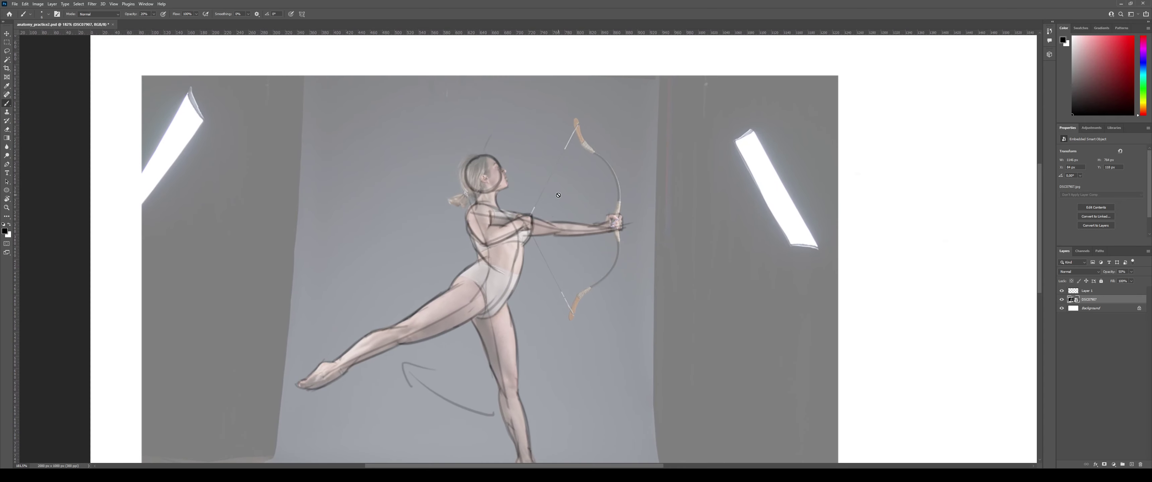
scroll(549, 188, "down", 3)
scroll(509, 170, "up", 2)
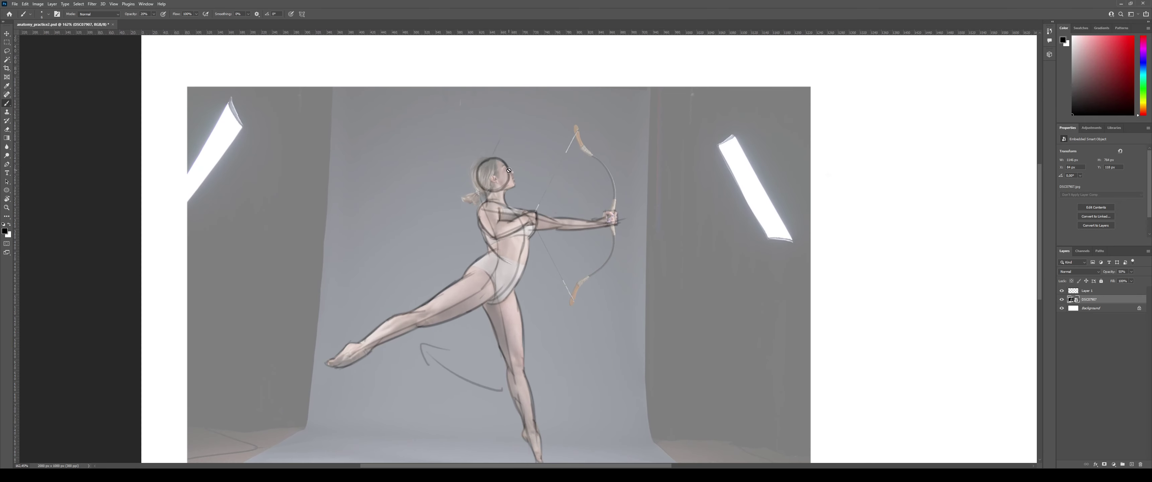
key("ctrl+space")
left_click_drag(600, 221, 573, 220)
left_click_drag(643, 243, 575, 222)
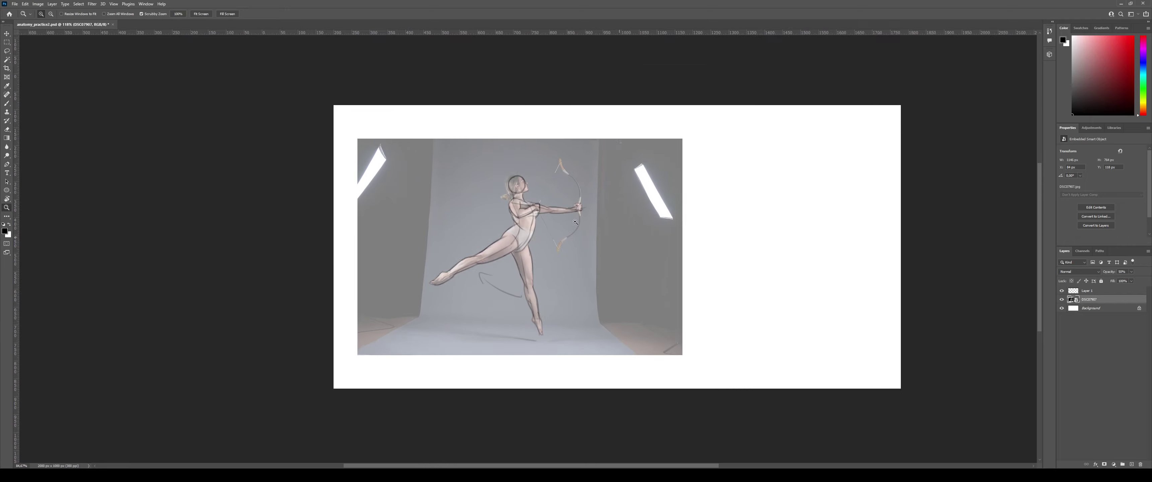
scroll(575, 222, "up", 2)
scroll(485, 225, "up", 5)
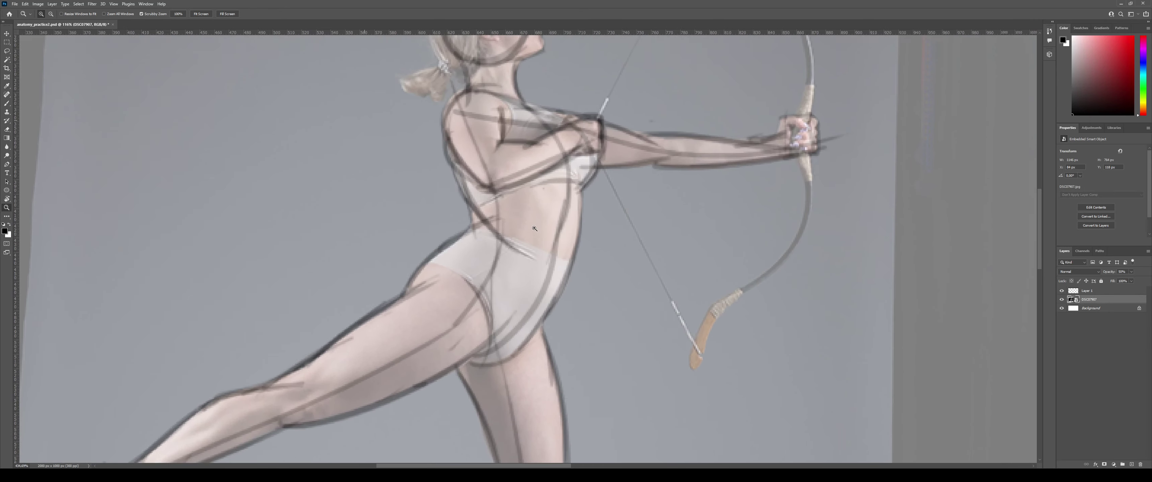
scroll(477, 224, "down", 6)
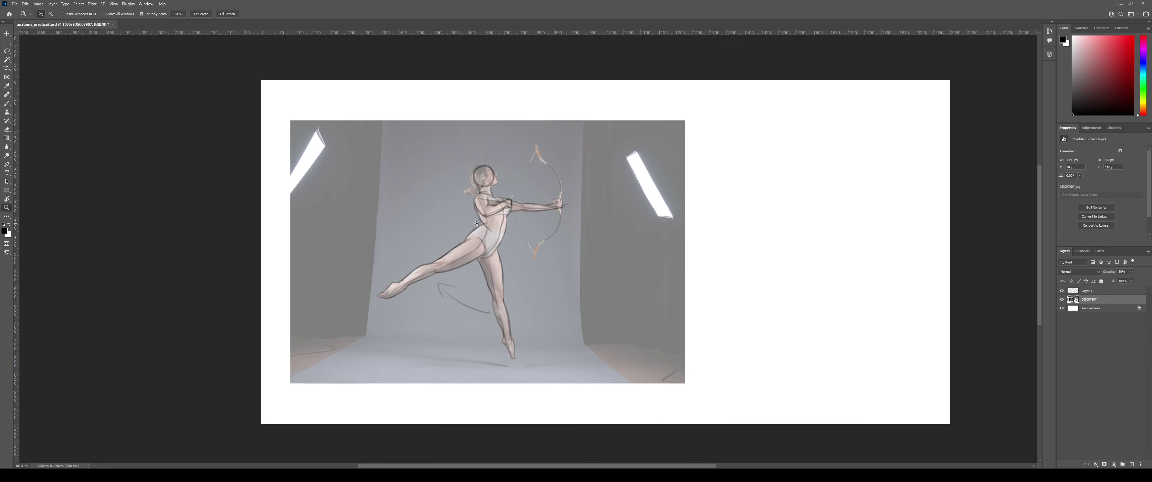
left_click(1061, 293)
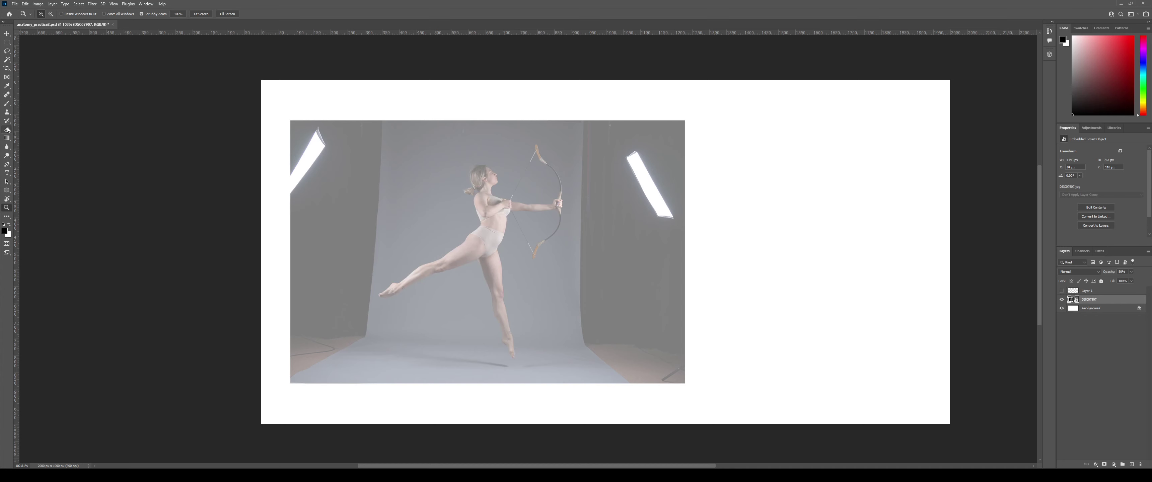
Cut away the part of the reference photo beyond the bow using a rectangular selection, and deselect.
left_click(9, 69)
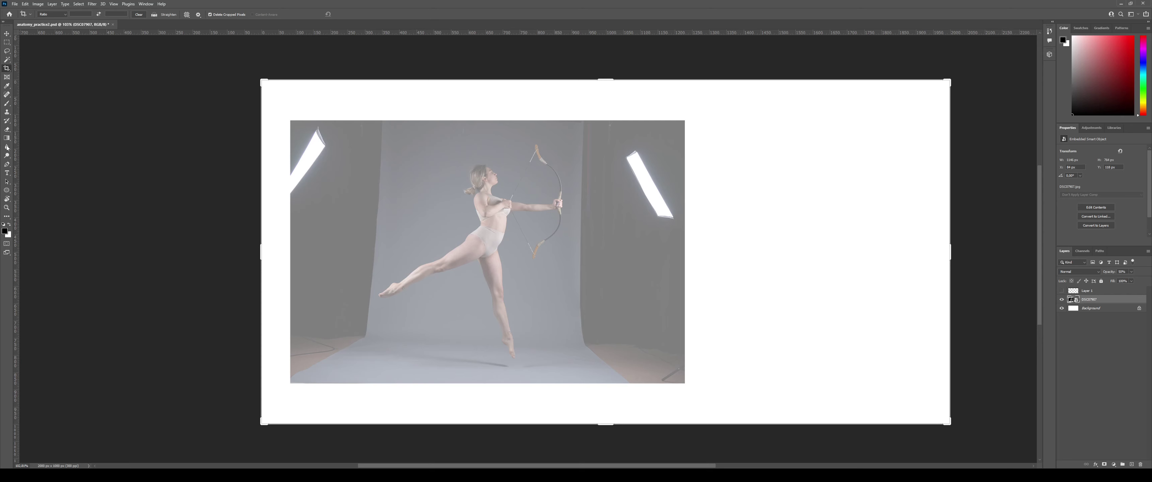
left_click(7, 42)
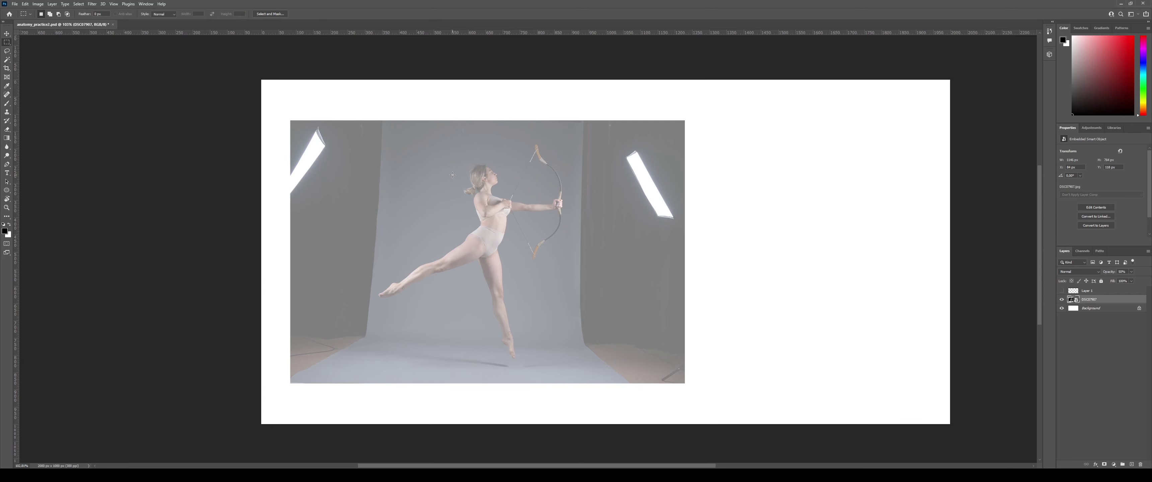
left_click_drag(740, 385, 576, 111)
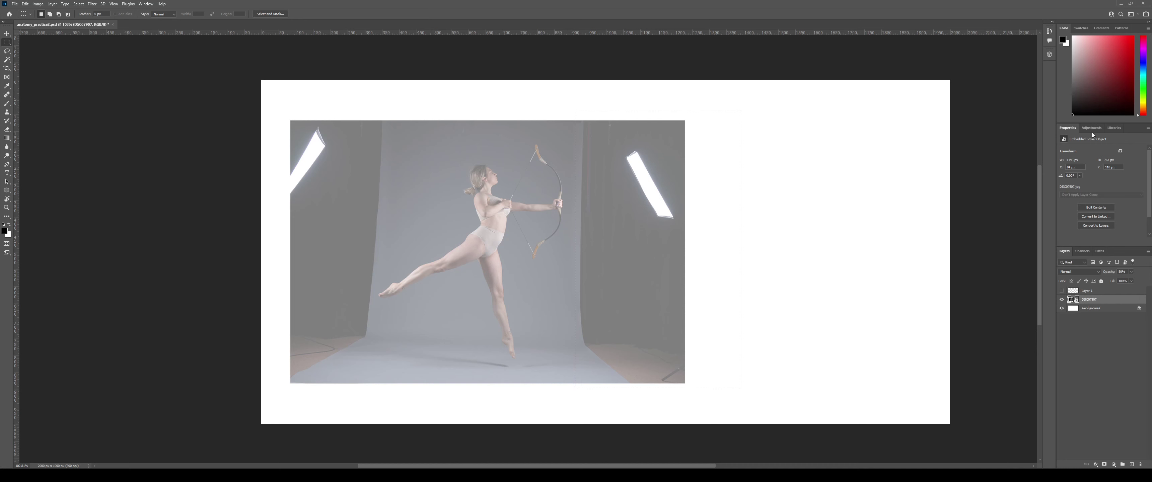
key("Delete")
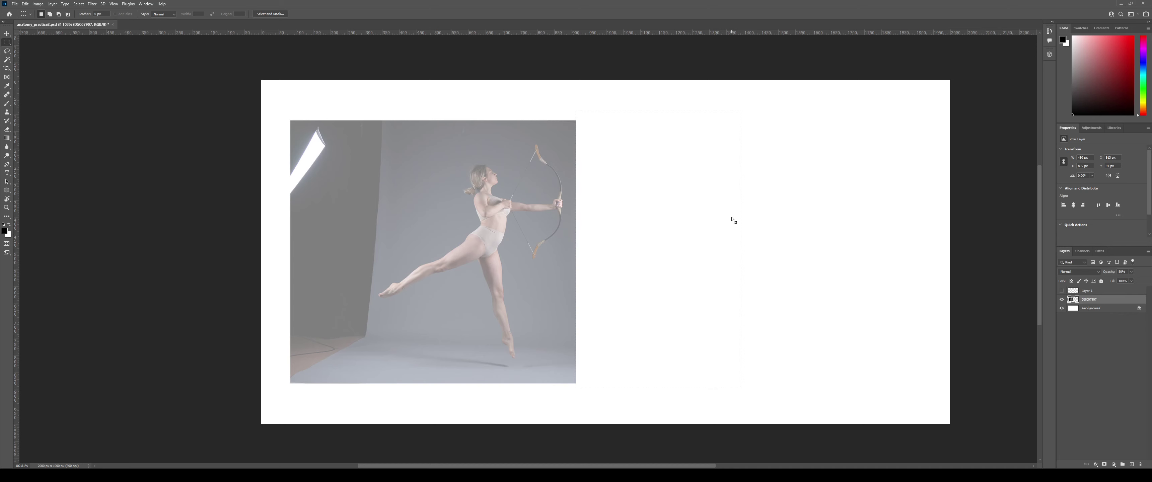
key("ctrl+d")
scroll(671, 209, "up", 1)
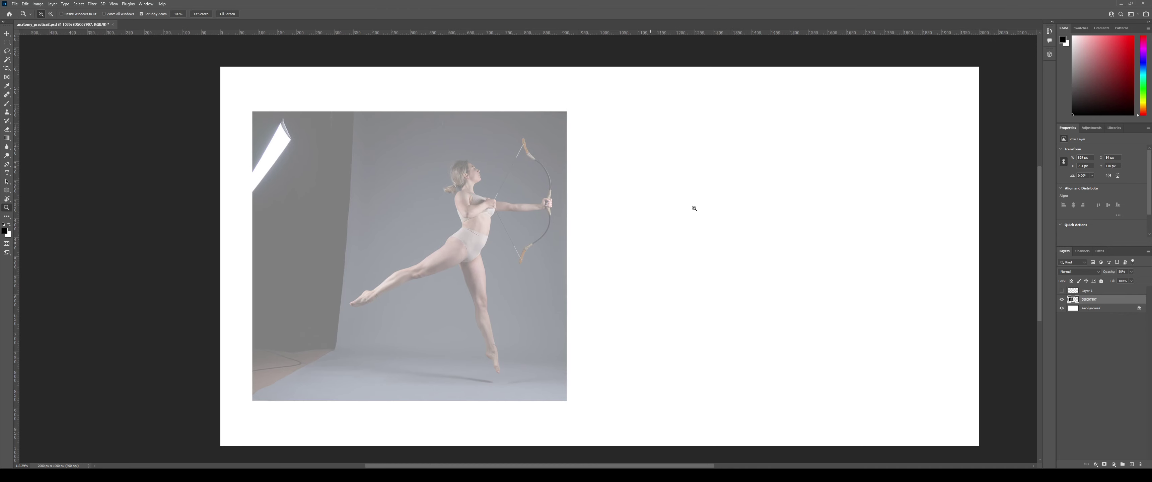
Check Layer 1 over the photo, hide it again, and add a new empty layer above it for brush drawing.
left_click(1087, 292)
left_click(1061, 291)
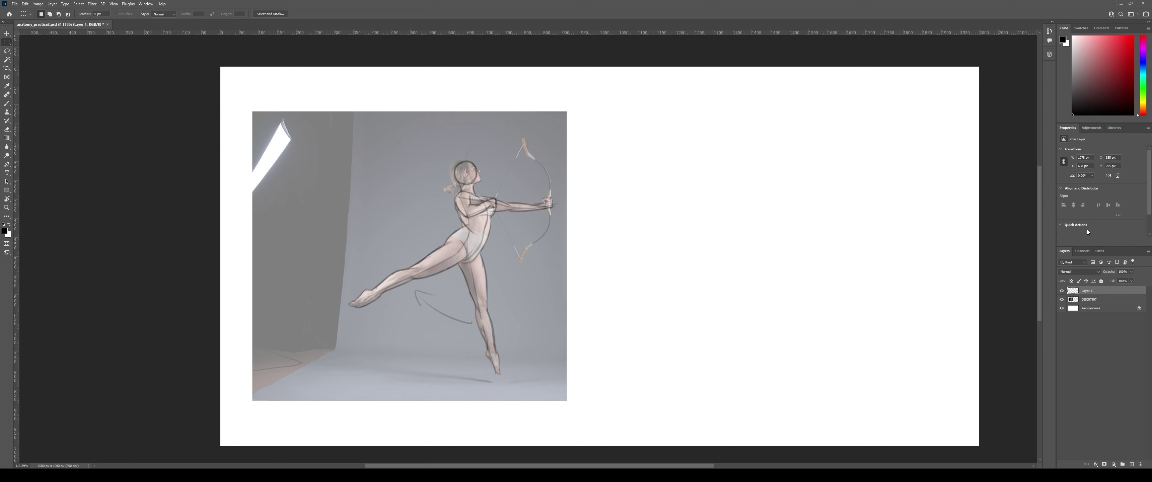
left_click(1061, 291)
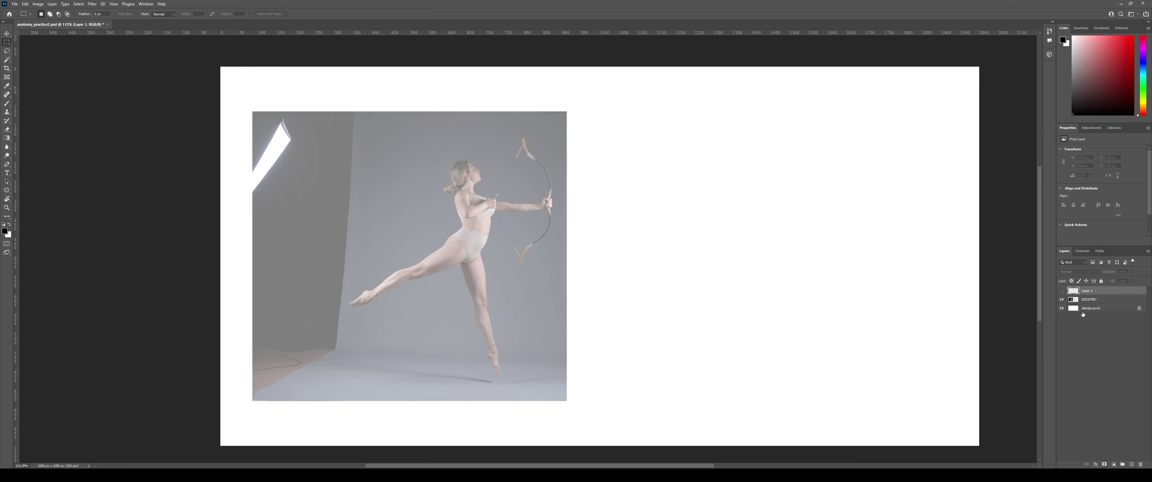
left_click(1128, 463)
key("b")
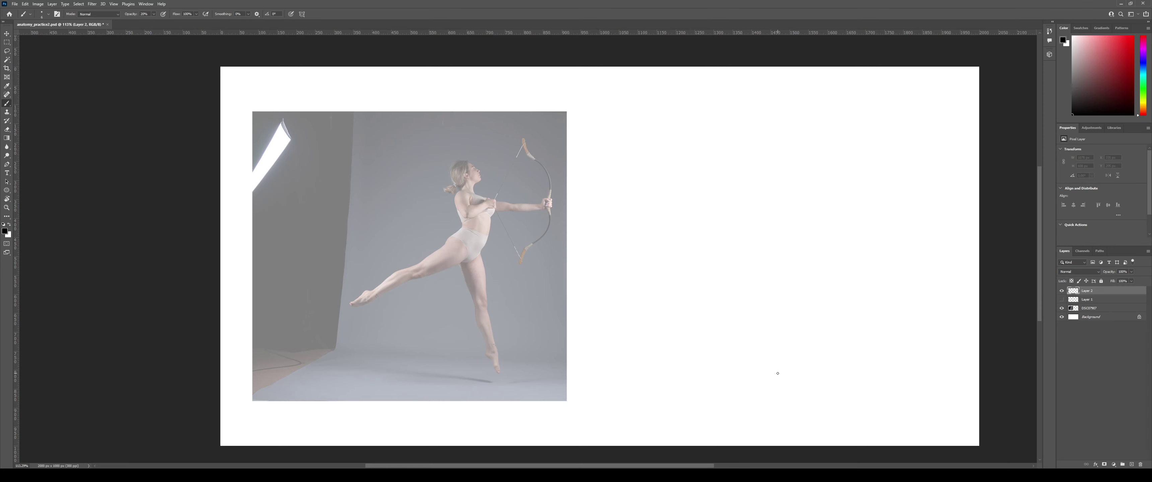
mouse_move(772, 362)
left_mouse_down()
mouse_move(781, 381)
mouse_move(754, 286)
mouse_move(782, 399)
left_mouse_up()
key("ctrl+z")
mouse_move(739, 267)
left_mouse_down()
mouse_move(762, 192)
mouse_move(743, 135)
left_mouse_up()
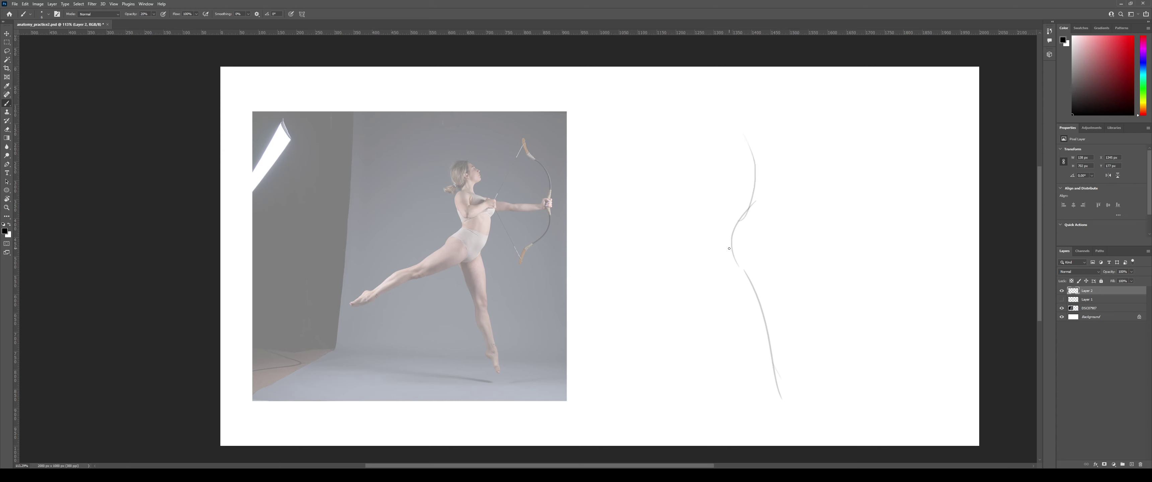
left_click_drag(730, 251, 663, 336)
key("ctrl+z")
key("e")
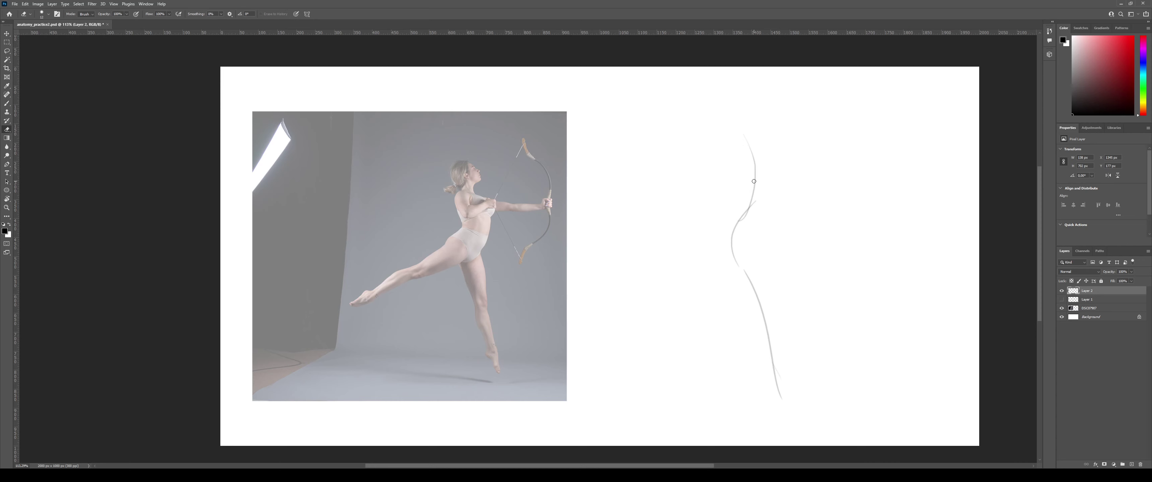
mouse_move(755, 144)
left_mouse_down()
mouse_move(745, 259)
mouse_move(761, 364)
mouse_move(781, 397)
left_mouse_up()
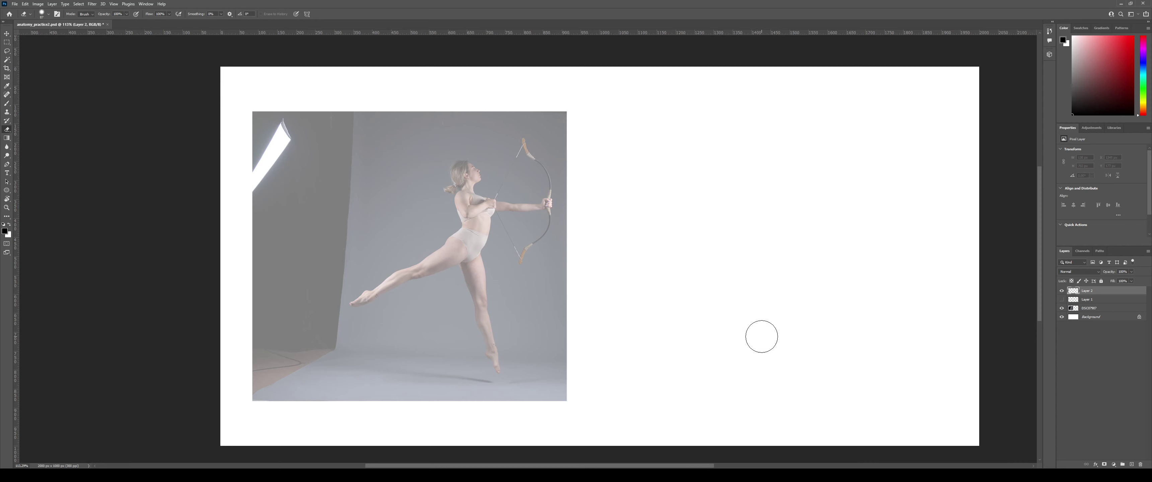
key("b")
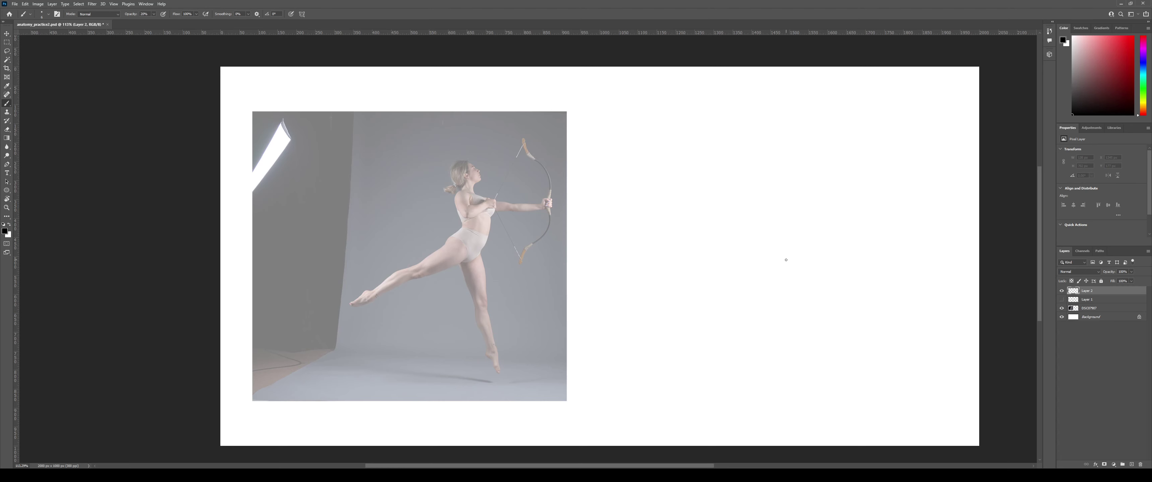
left_click_drag(771, 276, 812, 366)
key("ctrl+z")
Compare the Layer 1 drawing with the photo by switching its visibility, leaving it hidden.
left_click(1062, 300)
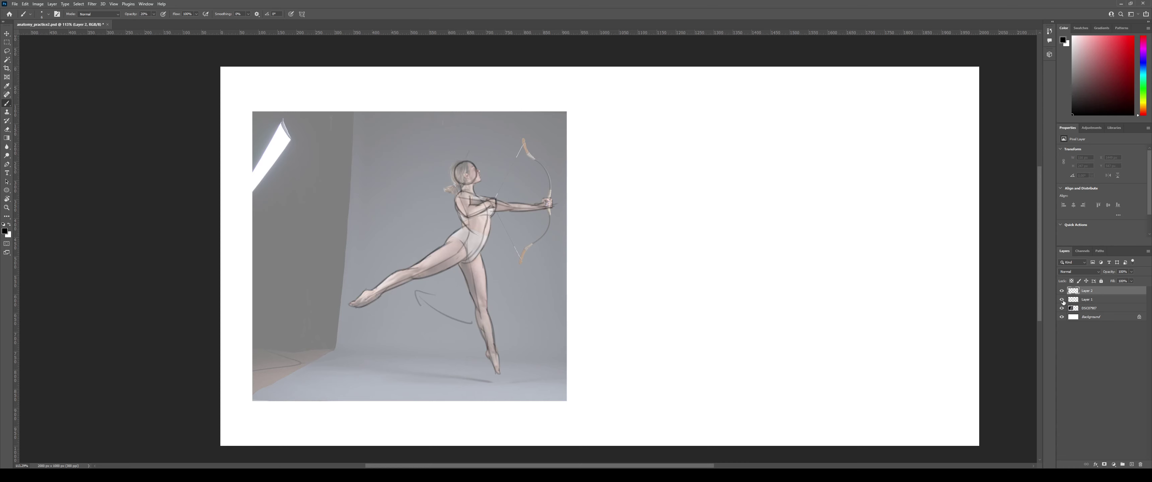
left_click(1062, 300)
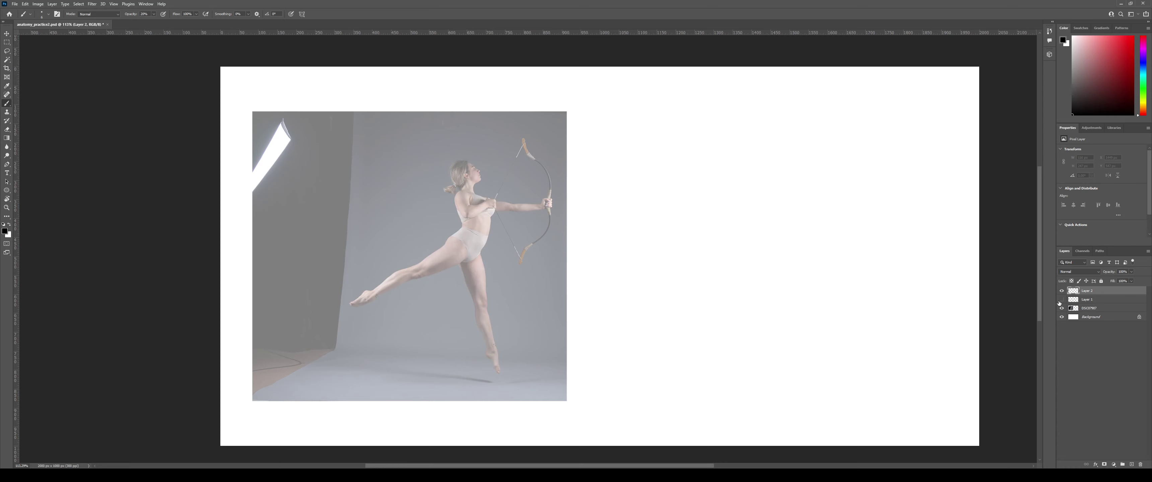
left_click(1061, 300)
left_click(1062, 300)
mouse_move(713, 188)
left_mouse_down()
mouse_move(727, 174)
mouse_move(703, 165)
left_mouse_up()
key("ctrl+z")
key("ctrl+z")
key("ctrl+z")
key("ctrl+z")
key("ctrl+z")
mouse_move(689, 180)
left_mouse_down()
mouse_move(706, 159)
mouse_move(689, 178)
mouse_move(710, 165)
mouse_move(717, 179)
mouse_move(697, 162)
left_mouse_up()
key("ctrl+z")
key("ctrl+z")
key("ctrl+z")
key("e")
scroll(705, 164, "up", 3)
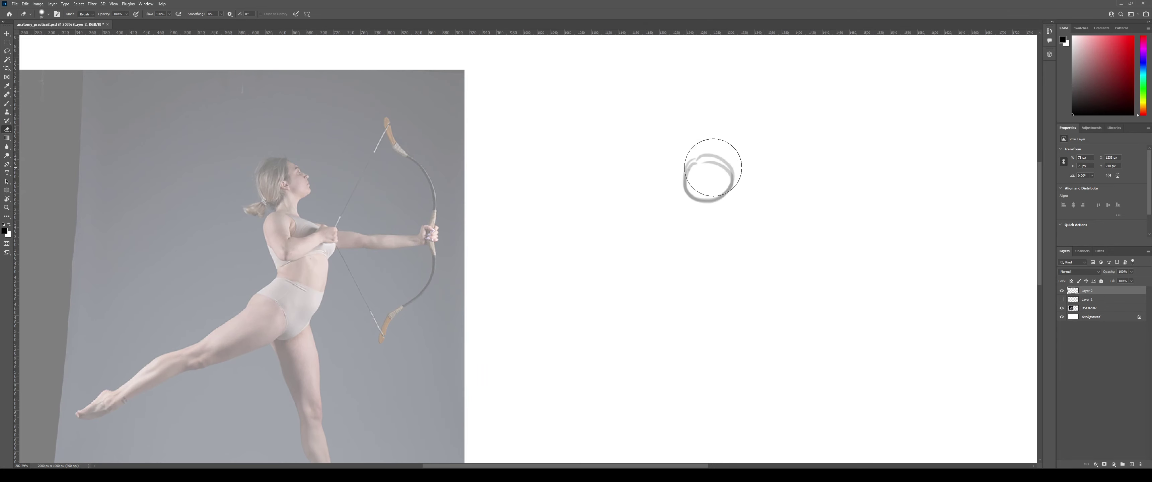
left_click_drag(661, 148, 634, 156, "alt")
left_click_drag(711, 163, 718, 166)
key("b")
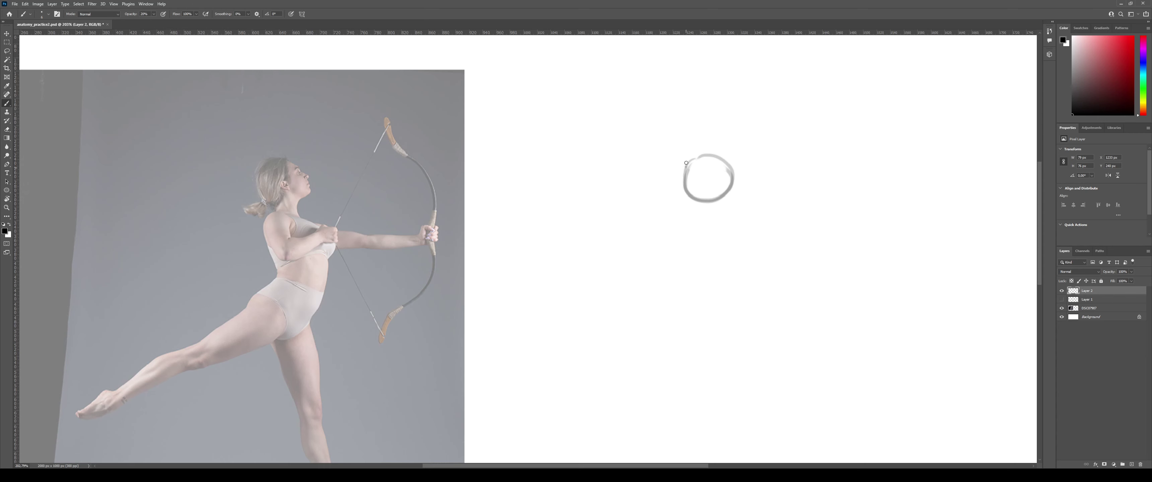
key("e")
mouse_move(694, 161)
left_mouse_down()
mouse_move(721, 150)
mouse_move(684, 163)
mouse_move(667, 198)
mouse_move(736, 157)
mouse_move(720, 191)
left_mouse_up()
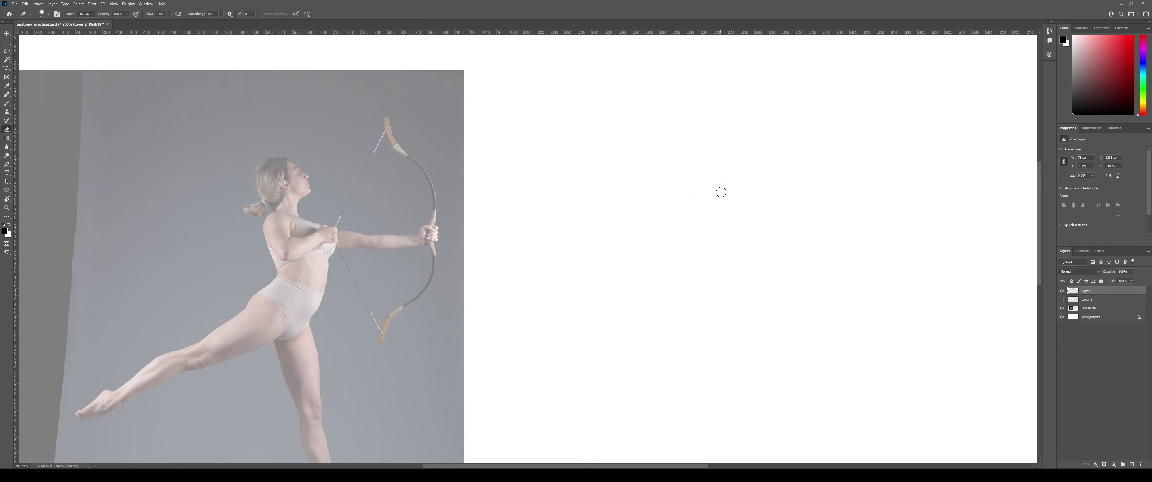
Draw the long curved action line of the standing leg on the blank canvas beside the photo.
key("b")
scroll(720, 192, "down", 5)
left_click_drag(706, 224, 682, 196)
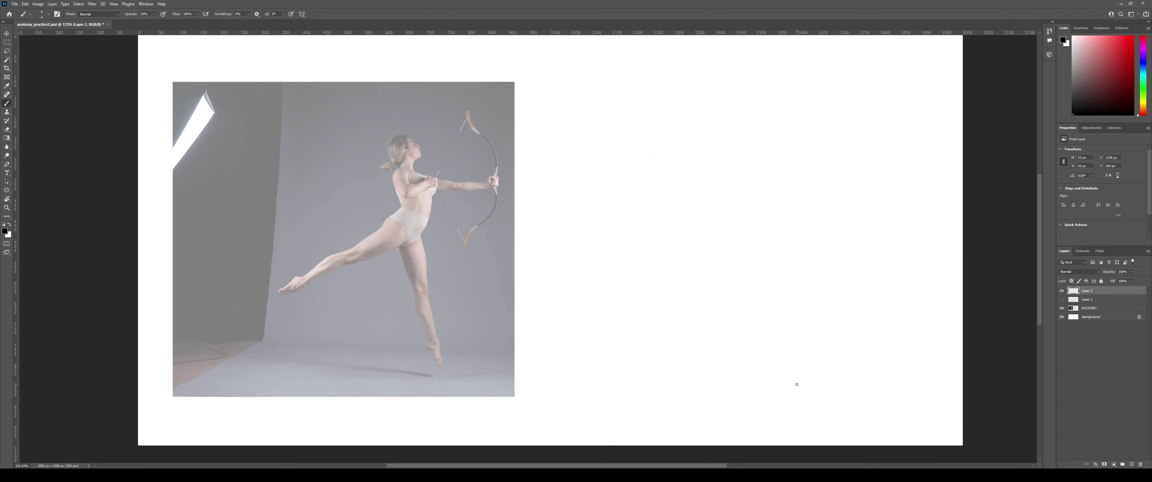
mouse_move(797, 385)
left_mouse_down()
mouse_move(750, 235)
mouse_move(793, 391)
left_mouse_up()
key("ctrl+z")
Draw the torso's curve from neck to hip and the long line of the raised back leg, undoing missed strokes.
left_click_drag(733, 162, 736, 237)
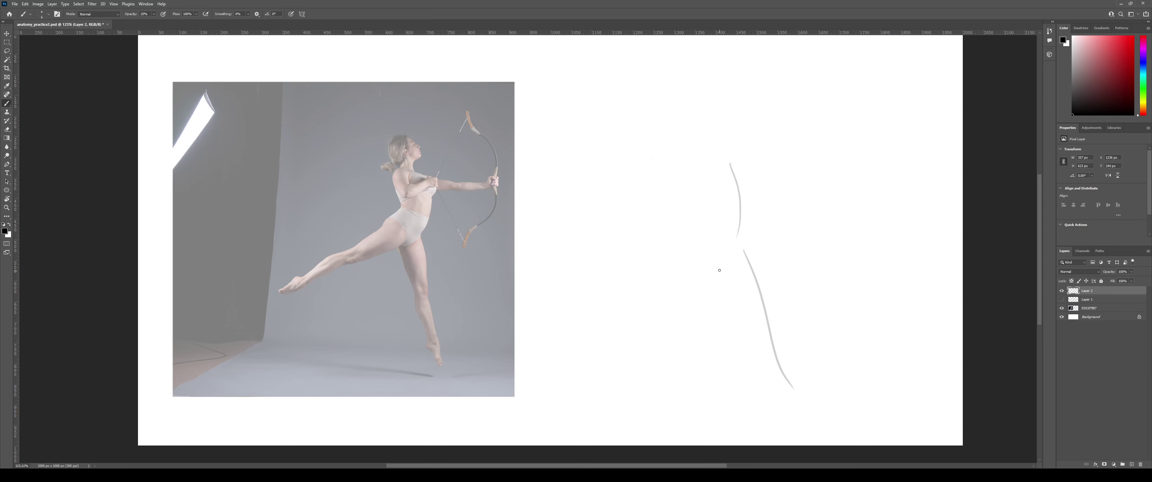
key("ctrl+z")
left_click_drag(743, 166, 716, 264)
key("ctrl+z")
mouse_move(741, 170)
left_mouse_down()
mouse_move(746, 234)
mouse_move(730, 267)
left_mouse_up()
left_click_drag(732, 147, 742, 190)
left_click_drag(740, 251, 578, 351)
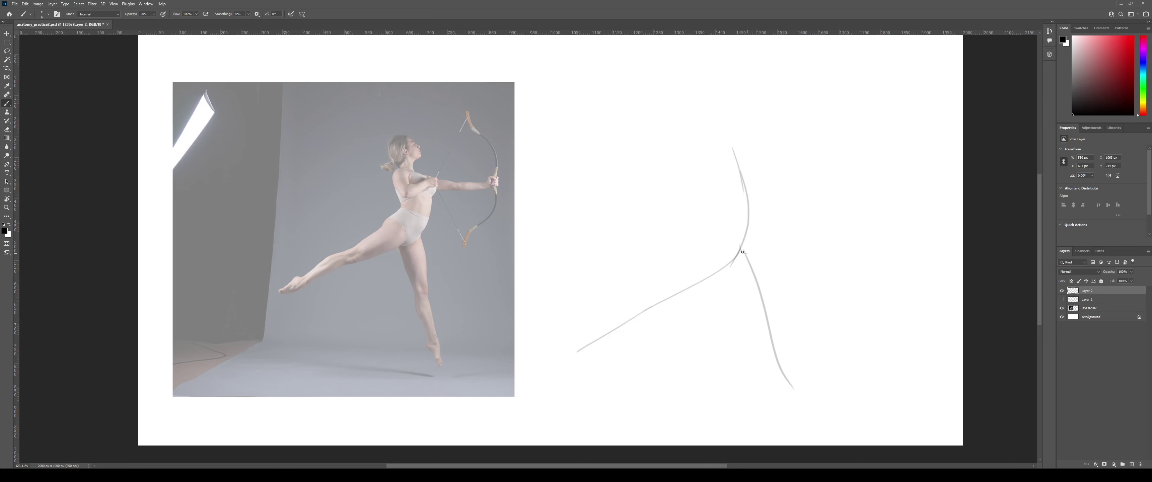
left_click_drag(743, 252, 746, 233)
Draw the gesture lines of the bent arm and the extended bow arm from the shoulder.
left_click_drag(736, 142, 779, 178)
key("ctrl+z")
key("ctrl+z")
mouse_move(732, 143)
left_mouse_down()
mouse_move(742, 182)
mouse_move(788, 168)
left_mouse_up()
left_click_drag(734, 150, 883, 158)
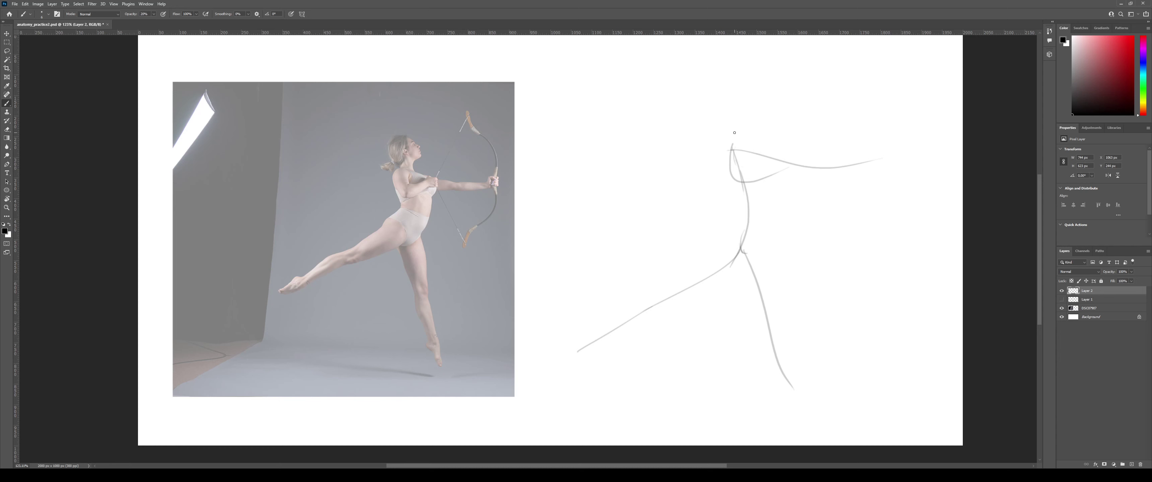
Draw the head as an open curve above the neck and reinforce the bow arm's line.
left_click_drag(735, 116, 750, 138)
key("ctrl+z")
left_click_drag(730, 112, 751, 133)
left_click_drag(814, 164, 853, 165)
Draw the back contour from the shoulder down to the waist, undoing the missed strokes.
left_click_drag(727, 148, 731, 194)
key("ctrl+z")
left_click_drag(724, 150, 737, 204)
mouse_move(721, 153)
left_mouse_down()
mouse_move(729, 197)
mouse_move(724, 177)
mouse_move(746, 208)
left_mouse_up()
key("ctrl+z")
left_click_drag(722, 151, 720, 168)
left_click_drag(726, 189, 733, 201)
Add the curved hip contour, darken the lower back line, and clean up the waist area with the eraser.
left_click_drag(735, 206, 717, 239)
mouse_move(723, 183)
left_mouse_down()
mouse_move(730, 201)
mouse_move(716, 224)
mouse_move(741, 207)
mouse_move(729, 221)
left_mouse_up()
key("e")
key("b")
mouse_move(728, 218)
left_mouse_down()
mouse_move(700, 237)
mouse_move(740, 207)
mouse_move(726, 225)
mouse_move(739, 201)
left_mouse_up()
key("e")
key("b")
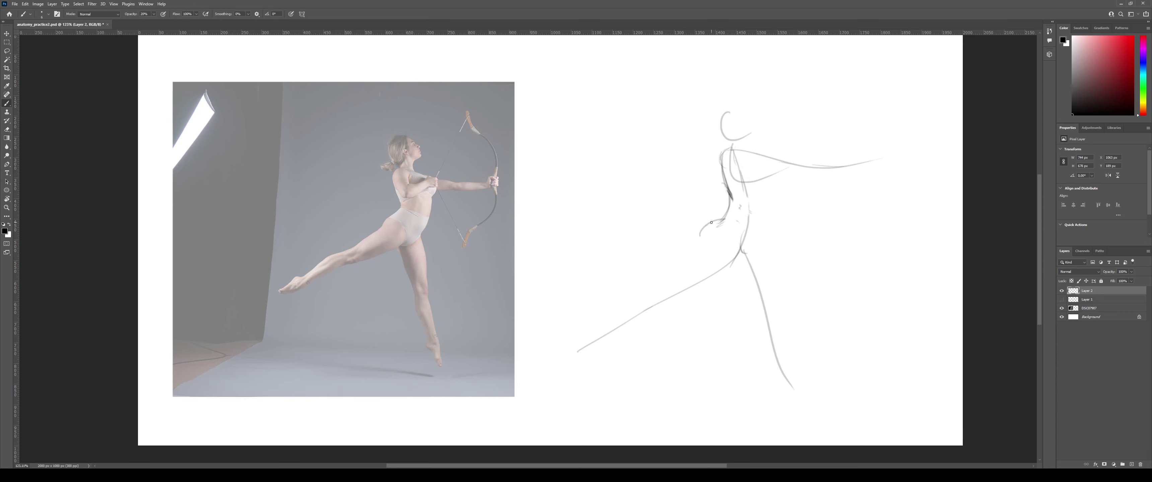
Sketch the raised thigh's upper contour at the knee and darken its underside, undoing the missed hip-to-knee strokes.
left_click_drag(712, 232, 674, 258)
key("ctrl+z")
left_click_drag(715, 232, 649, 265)
key("ctrl+z")
left_click_drag(712, 232, 654, 285)
key("ctrl+z")
left_click_drag(668, 294, 695, 285)
left_click_drag(668, 293, 692, 253)
left_click_drag(668, 294, 712, 278)
Draw the underside of the raised leg from the thigh down to the foot, undoing the stray strokes.
left_click_drag(646, 310, 606, 337)
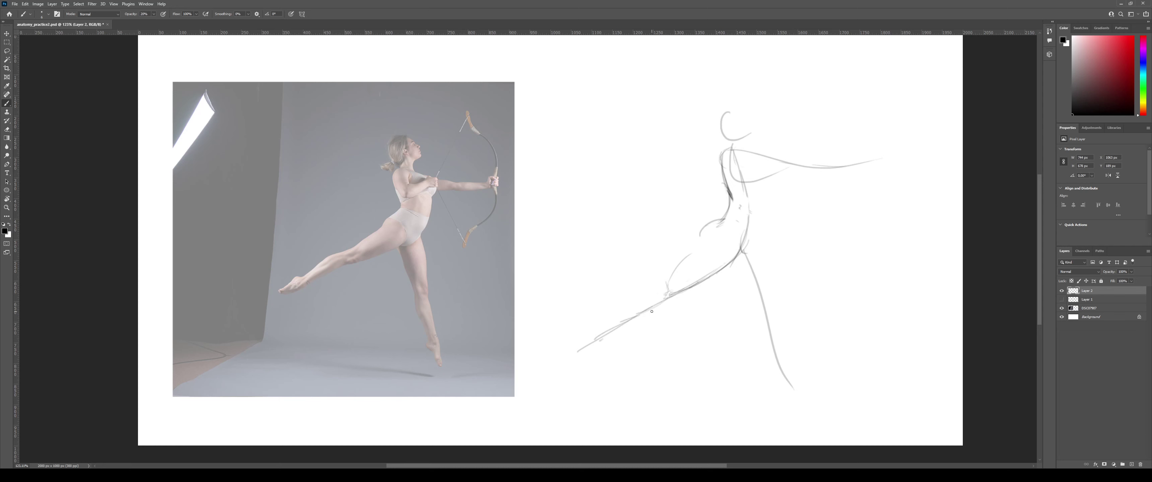
key("e")
key("ctrl+z")
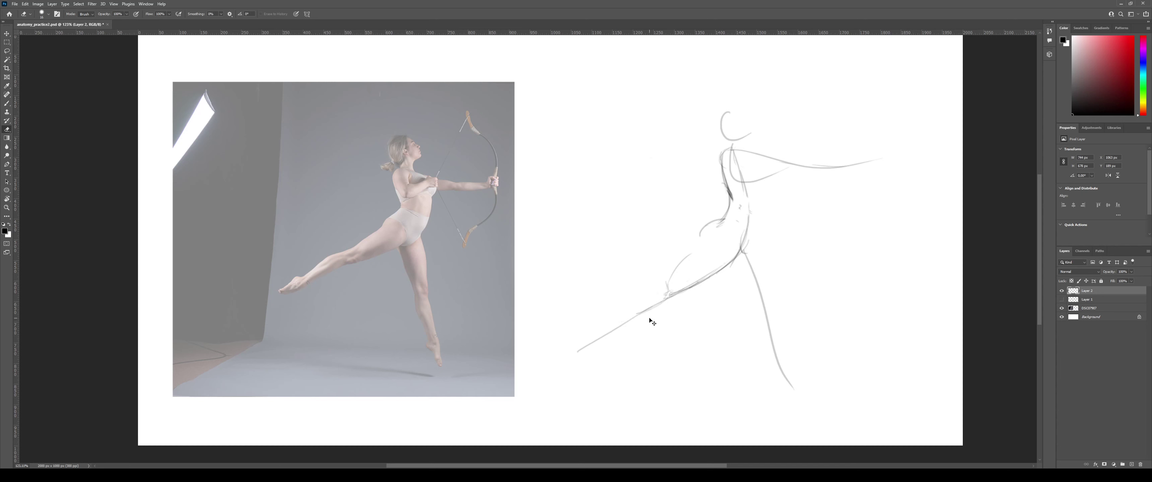
key("b")
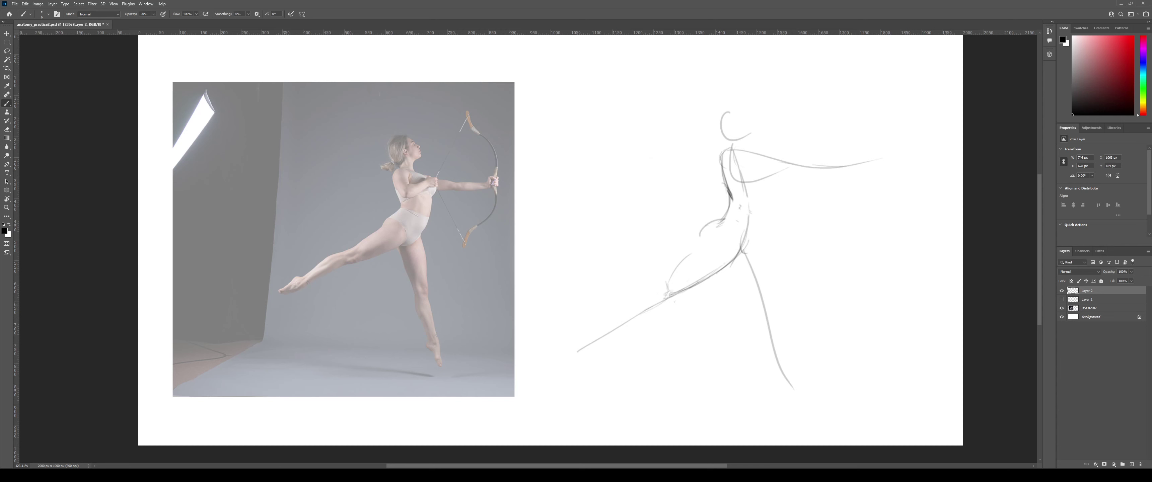
left_click_drag(651, 309, 585, 343)
key("ctrl+z")
mouse_move(668, 301)
left_mouse_down()
mouse_move(560, 358)
mouse_move(709, 278)
left_mouse_up()
Draw the raised calf's upper contour, connect the thigh contour up to the hip, and erase the extra hip curve.
left_click_drag(592, 322, 661, 287)
left_click_drag(659, 285, 695, 246)
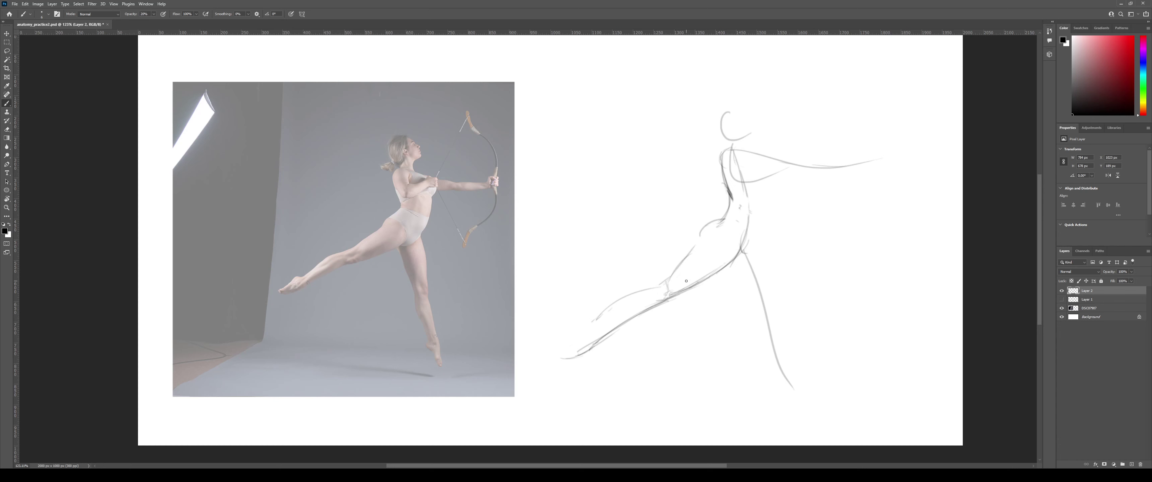
left_click_drag(691, 252, 714, 228)
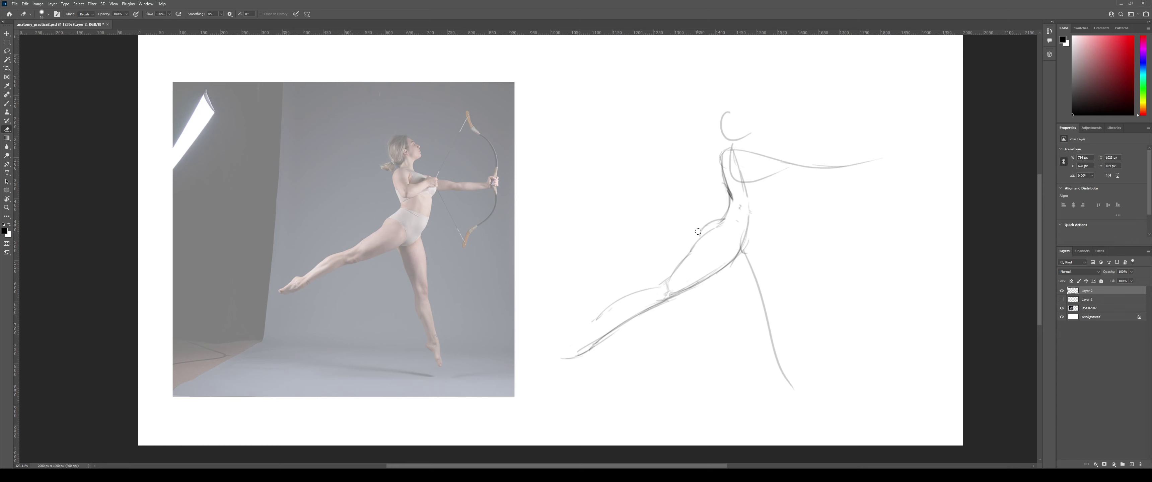
key("ctrl+z")
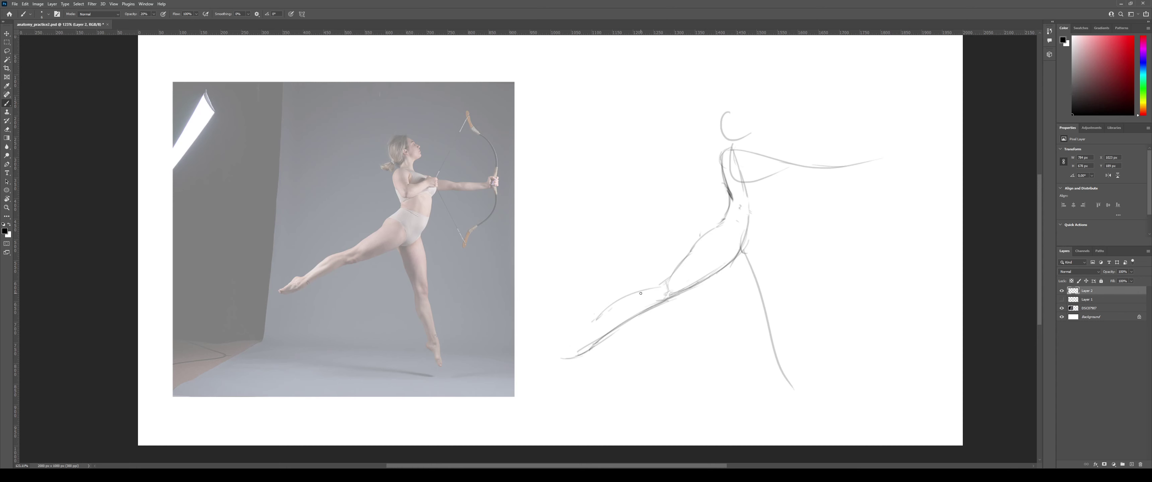
Extend the raised lower leg's upper contour toward the ankle and foot, undoing the missed strokes.
left_click_drag(641, 295, 584, 338)
key("ctrl+z")
key("ctrl+z")
mouse_move(641, 295)
left_mouse_down()
mouse_move(593, 342)
mouse_move(596, 325)
mouse_move(574, 339)
left_mouse_up()
key("ctrl+z")
left_click_drag(741, 176, 705, 210)
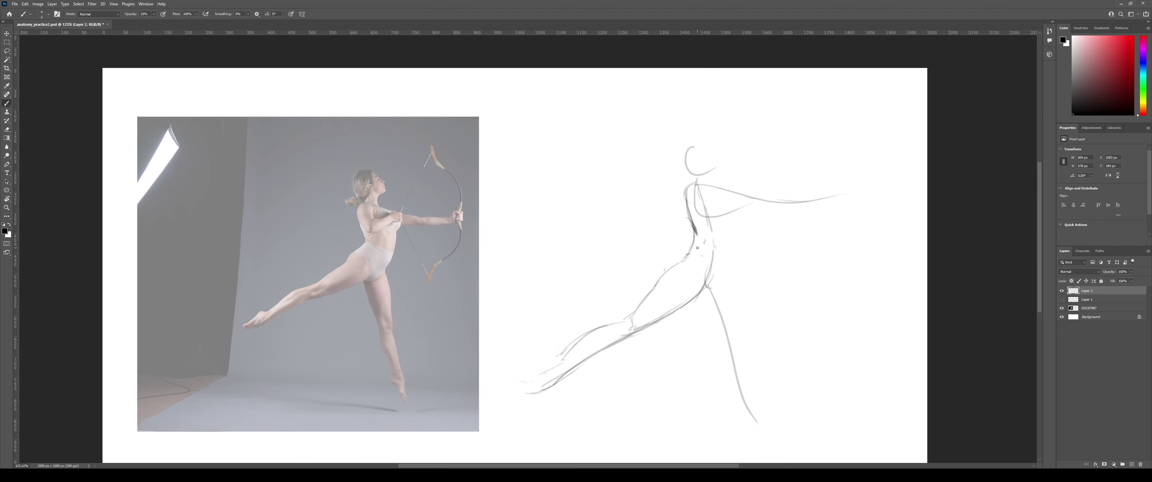
mouse_move(728, 287)
left_mouse_down()
mouse_move(709, 241)
mouse_move(705, 302)
left_mouse_up()
key("ctrl+z")
left_click_drag(681, 261, 704, 309)
key("ctrl+z")
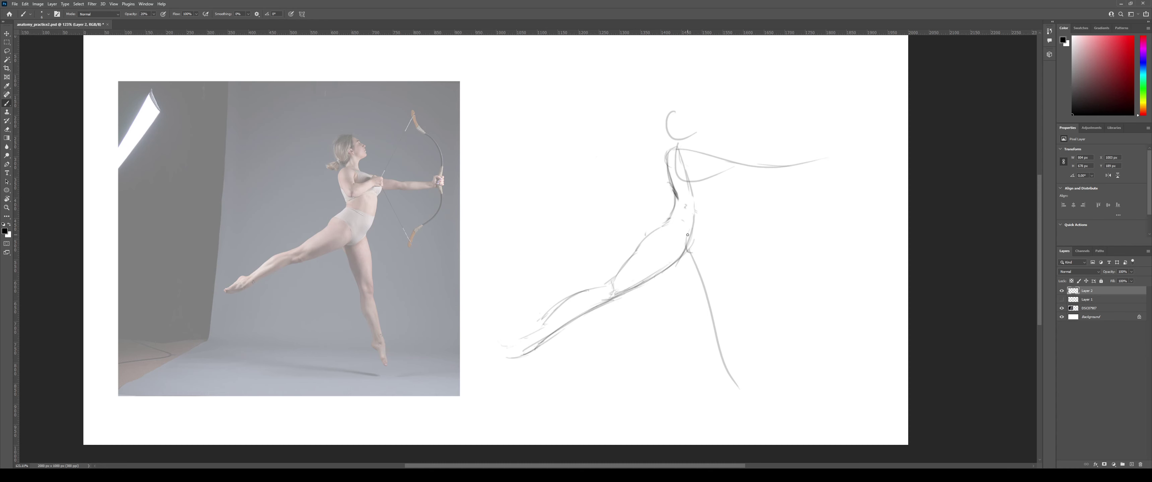
mouse_move(681, 255)
left_mouse_down()
mouse_move(706, 240)
mouse_move(687, 243)
mouse_move(704, 191)
left_mouse_up()
key("ctrl+z")
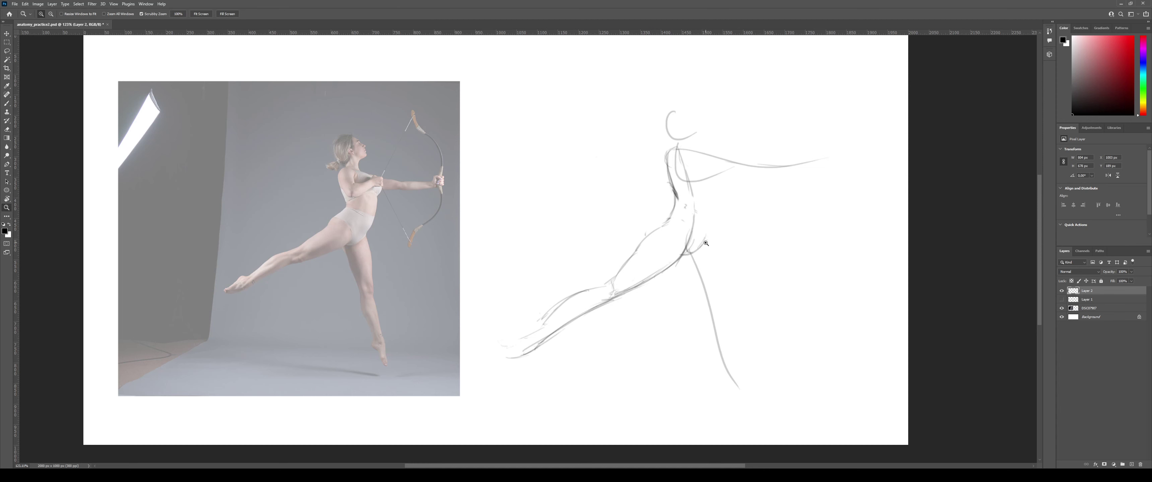
Draw the belly's front contour from below the chest down to the crotch, undoing the missed strokes.
left_click_drag(700, 244, 705, 180)
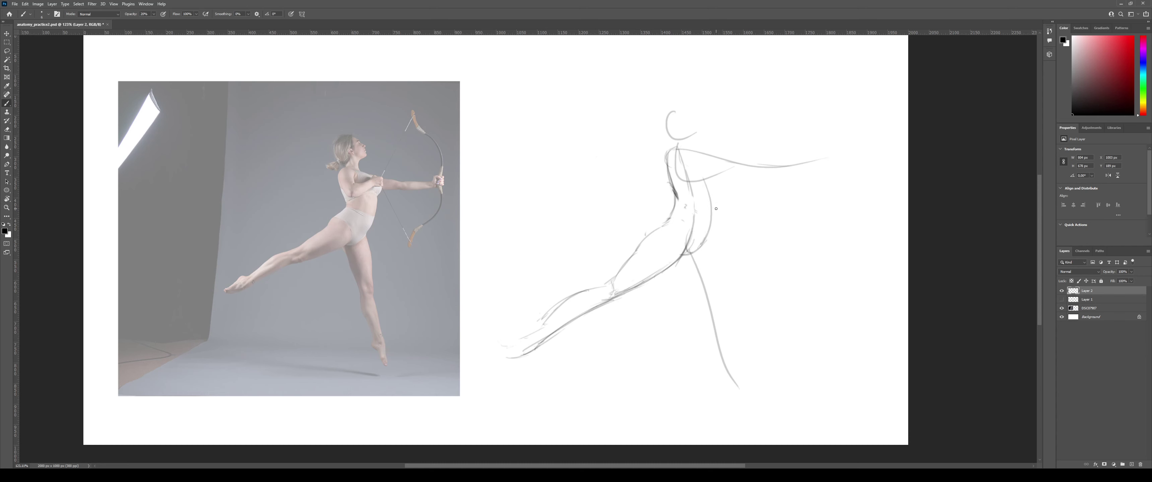
key("ctrl+z")
mouse_move(714, 195)
left_mouse_down()
mouse_move(695, 260)
mouse_move(709, 233)
mouse_move(697, 248)
left_mouse_up()
key("ctrl+z")
key("ctrl+z")
left_click_drag(707, 190, 702, 250)
key("ctrl+z")
left_click_drag(704, 187, 697, 250)
Sketch the chest marks below the extended arm and erase the overlapping start of the standing leg's line, undoing stray strokes.
mouse_move(698, 157)
left_mouse_down()
mouse_move(704, 165)
mouse_move(683, 185)
mouse_move(730, 172)
mouse_move(689, 163)
mouse_move(719, 165)
left_mouse_up()
key("ctrl+z")
key("ctrl+z")
key("ctrl+z")
mouse_move(725, 240)
left_mouse_down()
mouse_move(698, 222)
mouse_move(688, 241)
mouse_move(645, 251)
mouse_move(662, 247)
mouse_move(648, 252)
mouse_move(666, 238)
mouse_move(654, 251)
mouse_move(674, 226)
left_mouse_up()
key("e")
key("b")
key("ctrl+z")
key("ctrl+z")
key("e")
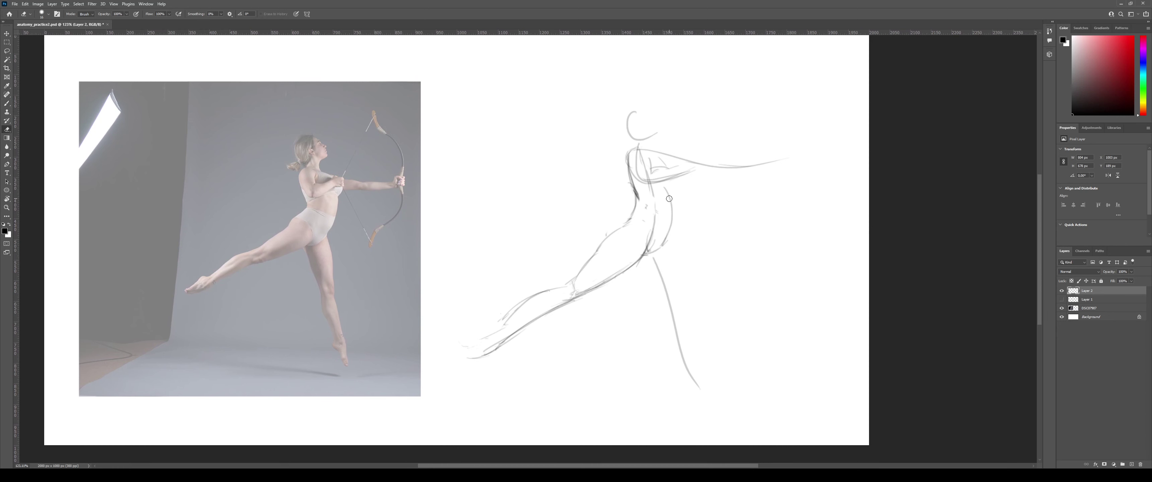
Erase the inner belly line and redraw the belly contour farther forward, undoing the missed strokes.
mouse_move(666, 189)
left_mouse_down()
mouse_move(662, 251)
mouse_move(667, 241)
left_mouse_up()
key("b")
key("ctrl+z")
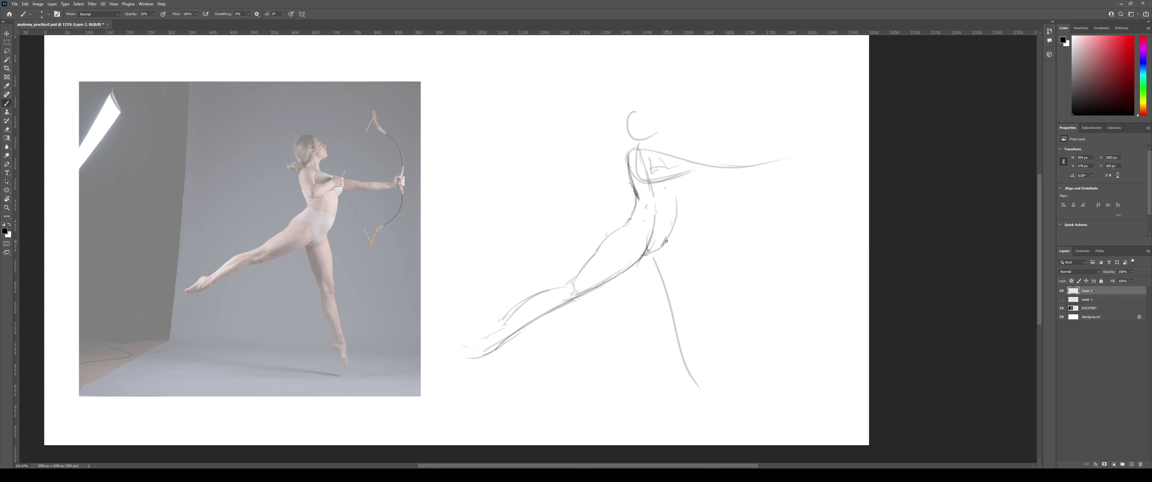
left_click_drag(676, 197, 664, 243)
key("ctrl+z")
key("ctrl+z")
key("ctrl+z")
Close the head outline into a round shape and add a gaze line extending forward from the face.
mouse_move(637, 112)
left_mouse_down()
mouse_move(652, 136)
mouse_move(662, 122)
mouse_move(665, 131)
mouse_move(632, 132)
mouse_move(673, 126)
left_mouse_up()
key("ctrl+z")
left_click_drag(663, 128, 704, 133)
mouse_move(636, 113)
left_mouse_down()
mouse_move(663, 142)
mouse_move(662, 114)
mouse_move(658, 141)
left_mouse_up()
key("ctrl+z")
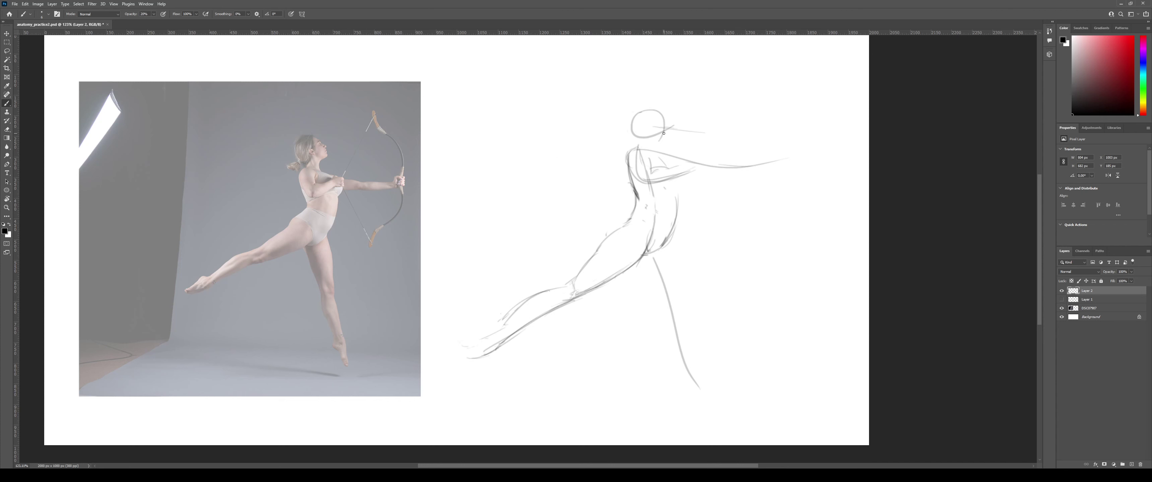
Reinforce the round head outline and sketch the face's front edge, undoing the missed strokes.
key("ctrl+z")
mouse_move(637, 112)
left_mouse_down()
mouse_move(667, 141)
mouse_move(659, 115)
mouse_move(667, 138)
left_mouse_up()
key("ctrl+z")
key("ctrl+z")
mouse_move(638, 112)
left_mouse_down()
mouse_move(669, 138)
mouse_move(654, 113)
mouse_move(668, 141)
left_mouse_up()
key("ctrl+z")
key("ctrl+z")
left_click_drag(633, 115, 665, 133)
Darken the upper back line below the shoulder and add a short chest stroke, undoing the extra strokes on the head.
scroll(667, 129, "up", 3)
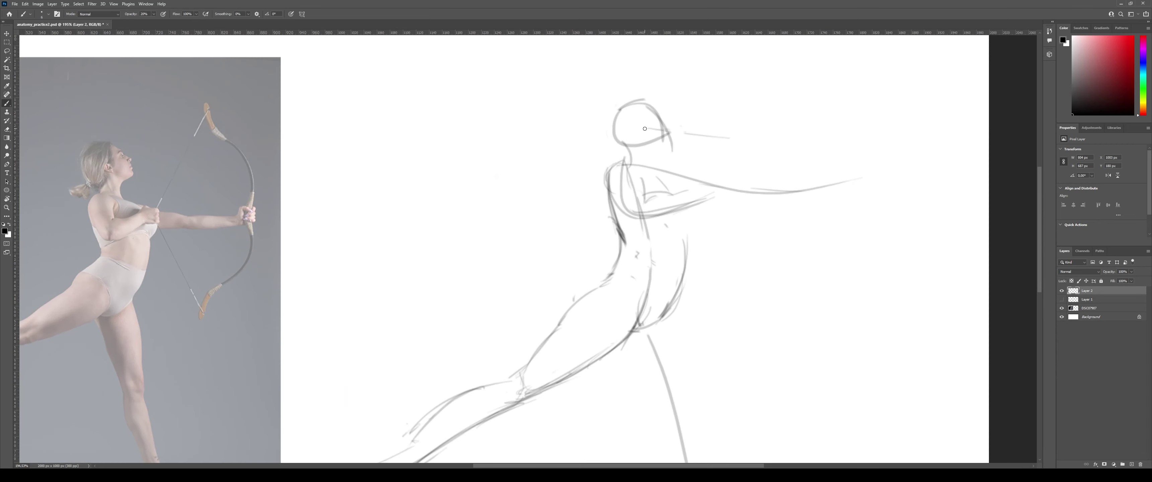
scroll(620, 126, "down", 3)
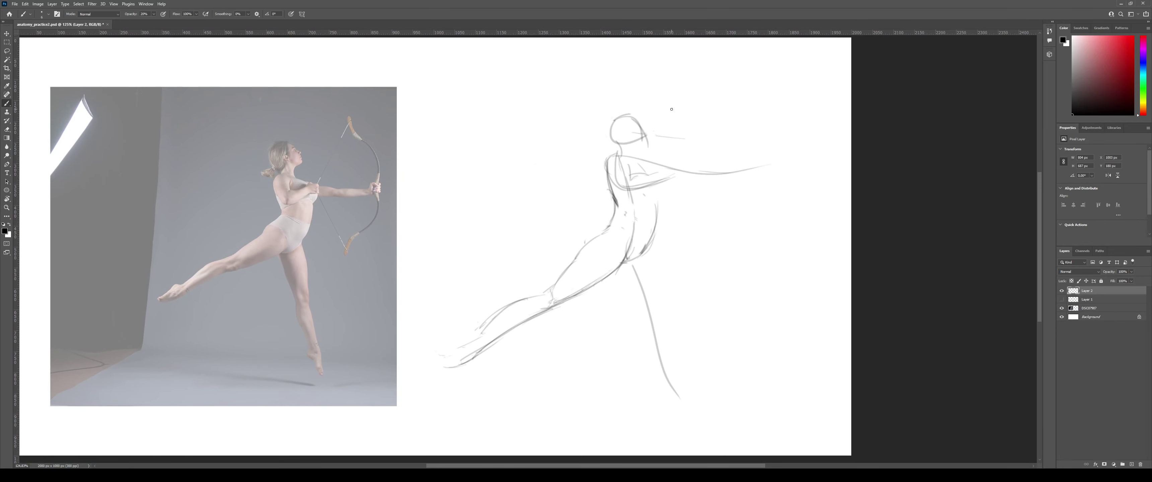
key("ctrl+z")
left_click_drag(607, 120, 641, 116)
key("ctrl+z")
key("ctrl+z")
mouse_move(616, 154)
left_mouse_down()
mouse_move(606, 177)
mouse_move(619, 196)
left_mouse_up()
left_click_drag(628, 166, 632, 181)
Draw the front and back contours of the standing thigh, replacing the missed back stroke.
mouse_move(659, 255)
left_mouse_down()
mouse_move(639, 231)
mouse_move(645, 295)
left_mouse_up()
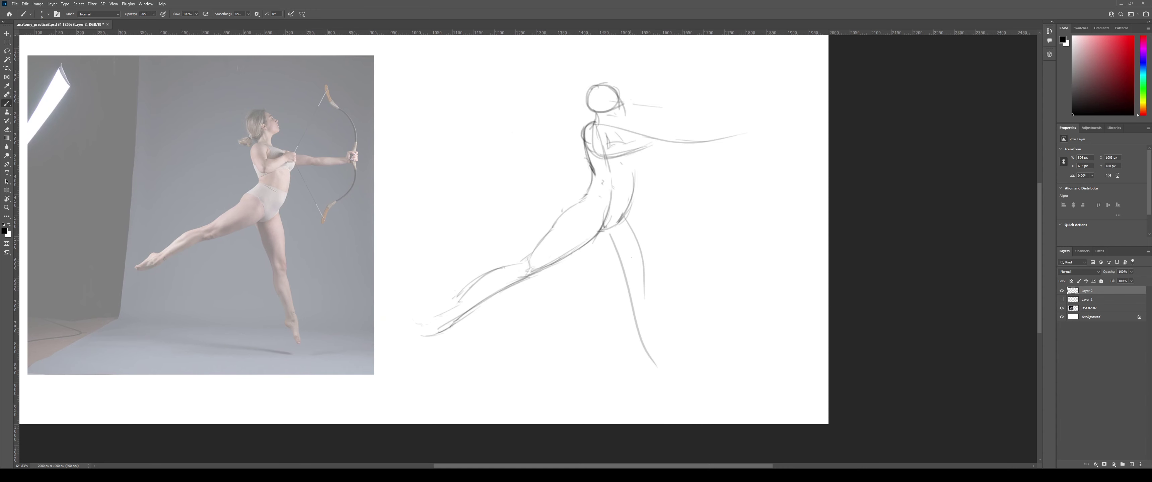
left_click_drag(597, 237, 619, 273)
key("ctrl+z")
left_click_drag(597, 236, 629, 304)
scroll(640, 308, "down", 2)
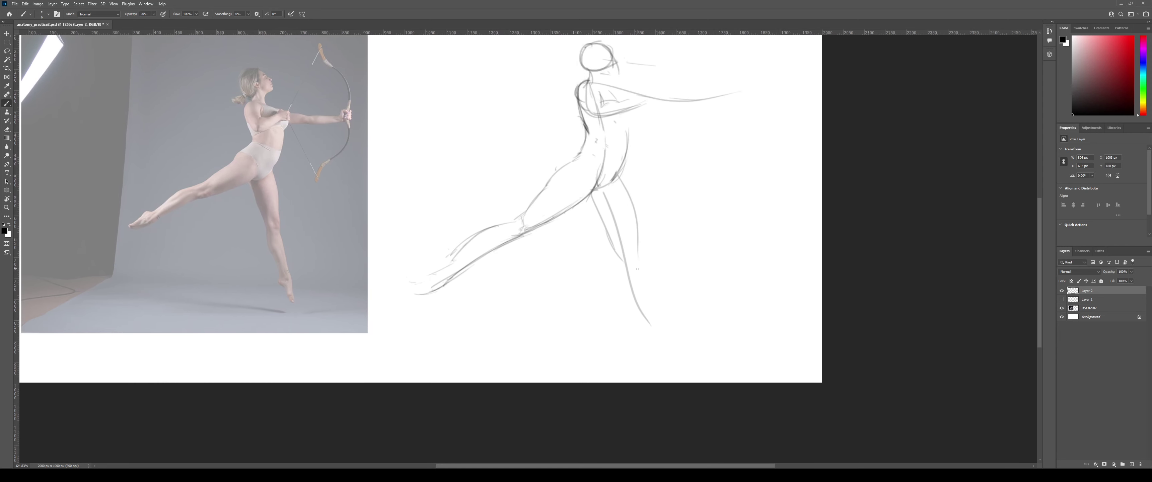
Extend the standing leg's front contour from the knee to the ankle, undoing the missed calf strokes.
left_click_drag(639, 252, 660, 317)
left_click_drag(619, 254, 638, 322)
key("ctrl+z")
left_click_drag(622, 254, 641, 316)
key("ctrl+z")
left_click_drag(631, 189, 621, 239)
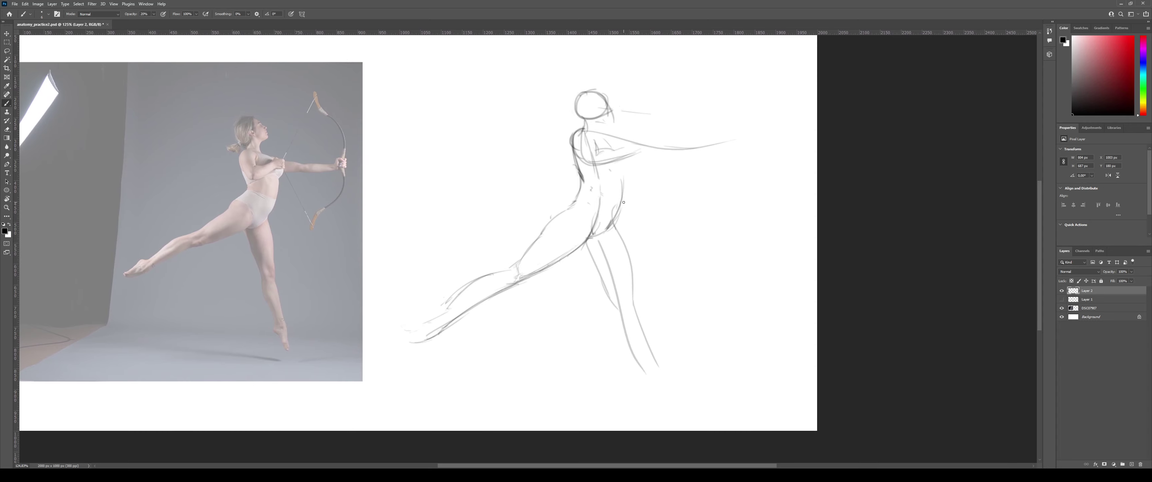
Erase the raised calf's old upper contour and redraw it from the knee, undoing the missed stroke.
key("z")
left_click_drag(632, 254, 630, 253)
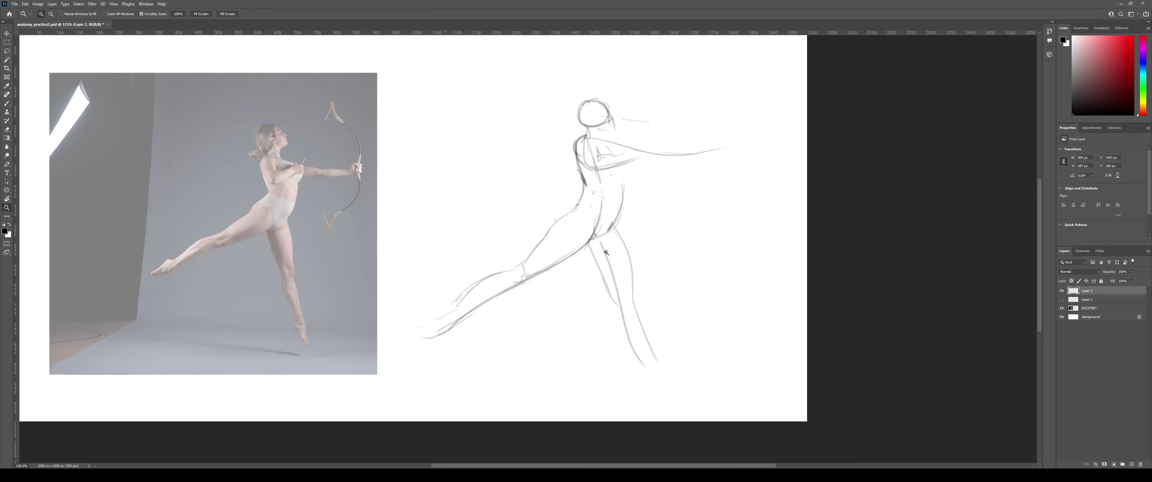
left_click_drag(632, 195, 628, 254)
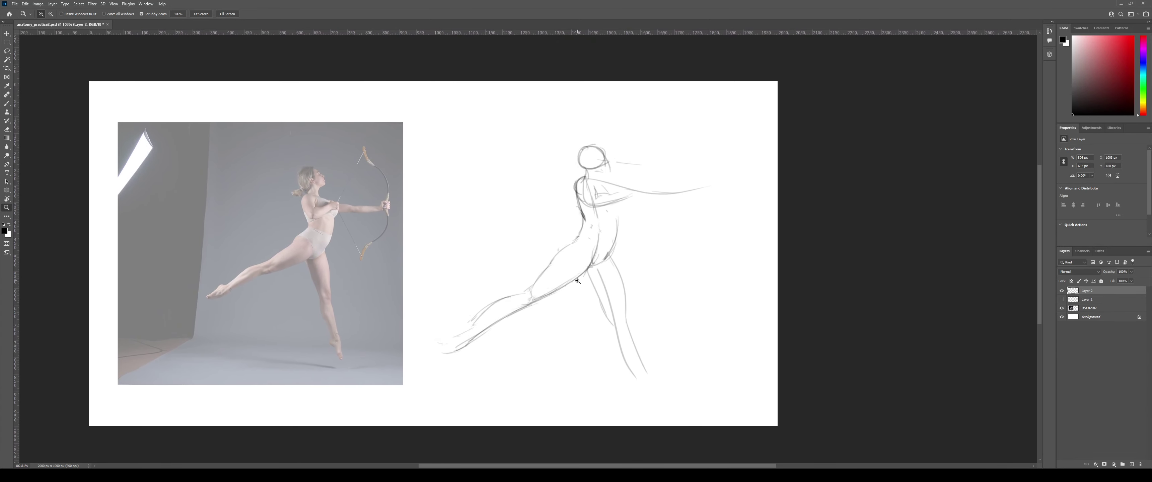
mouse_move(621, 296)
left_mouse_down()
mouse_move(638, 290)
mouse_move(620, 278)
mouse_move(650, 275)
left_mouse_up()
key("b")
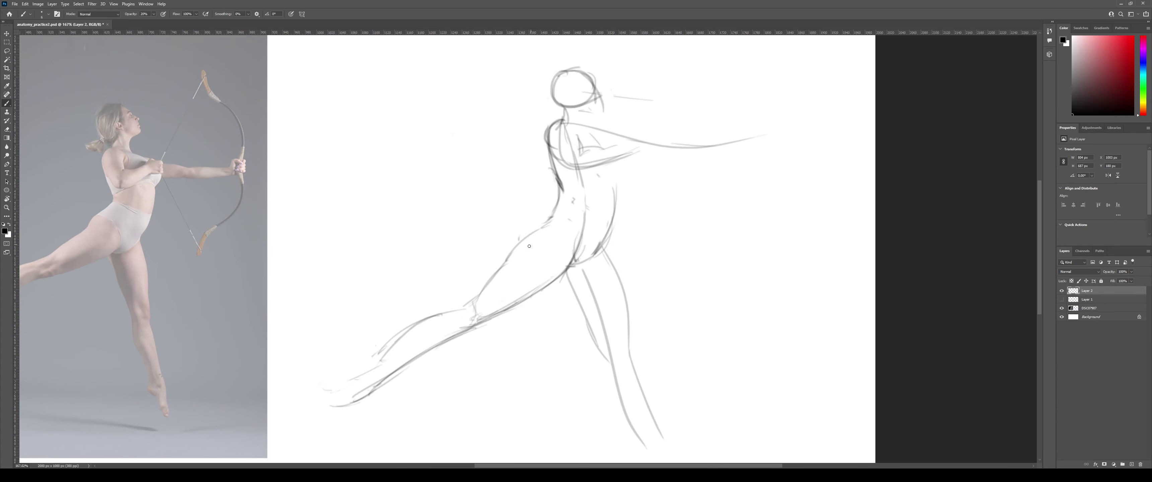
scroll(474, 290, "down", 2)
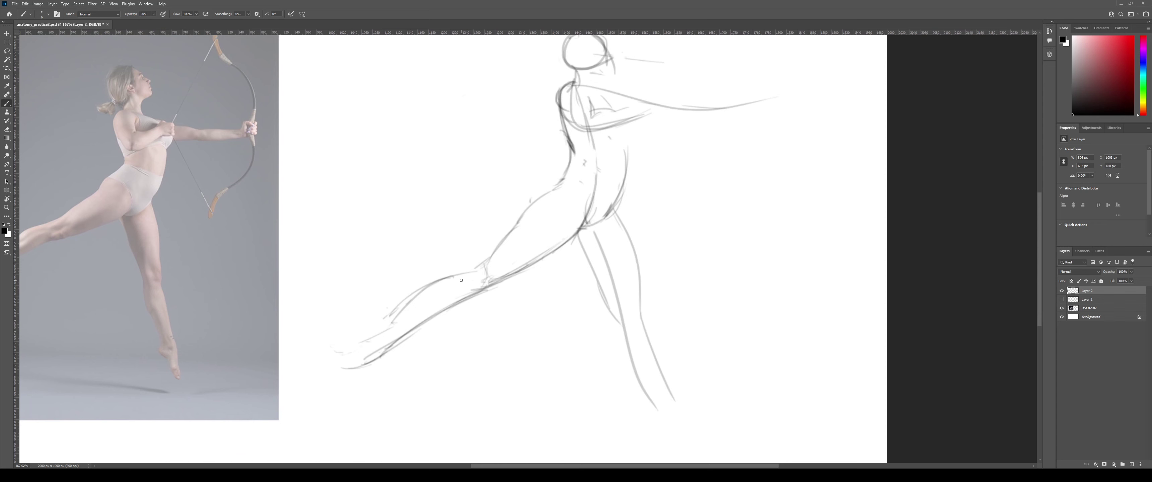
key("ctrl+z")
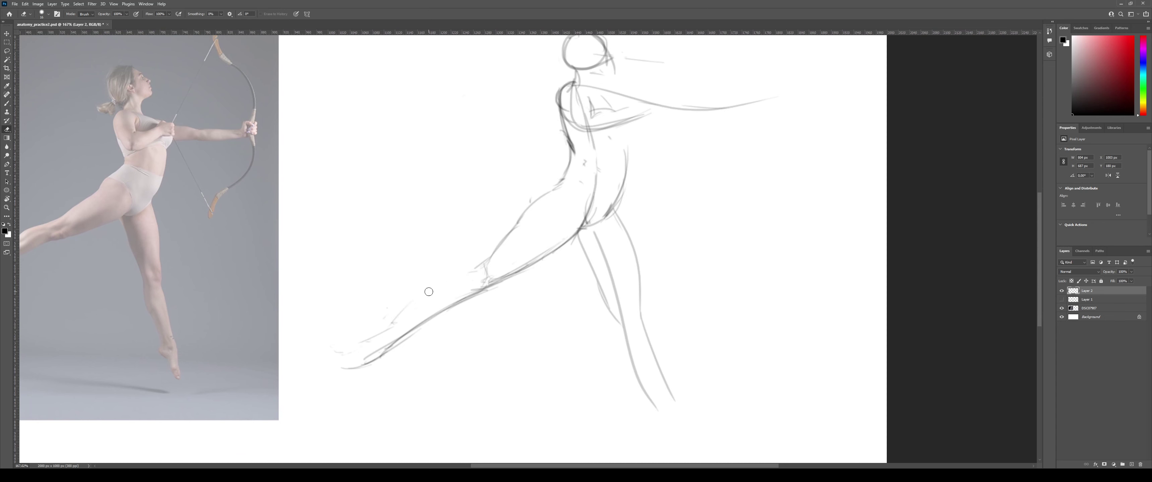
mouse_move(488, 263)
left_mouse_down()
mouse_move(442, 287)
mouse_move(431, 312)
left_mouse_up()
key("ctrl+z")
left_click_drag(479, 265, 425, 302)
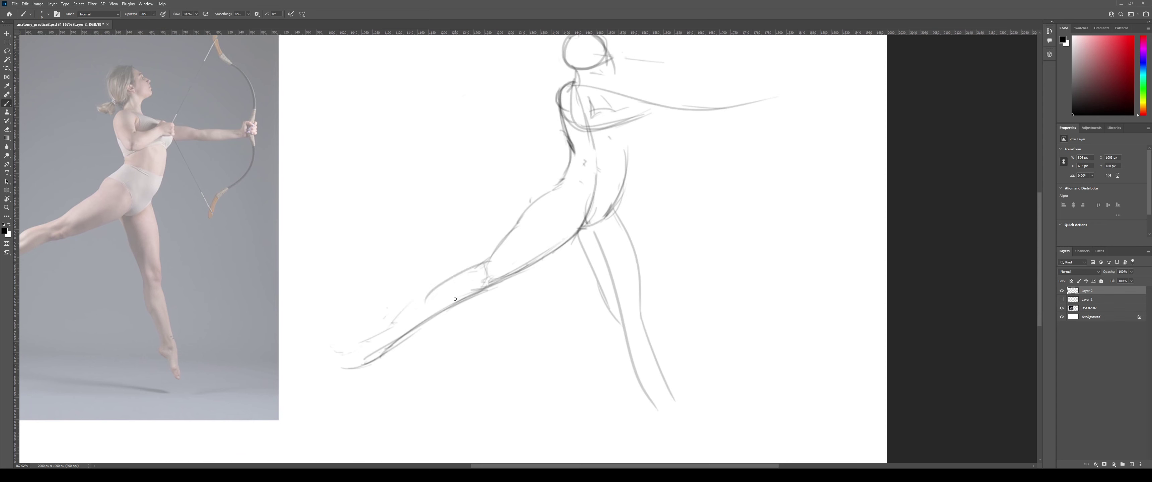
Extend the raised calf's upper contour toward the ankle and erase its underside line below the knee.
key("ctrl+z")
mouse_move(485, 260)
left_mouse_down()
mouse_move(393, 326)
mouse_move(452, 312)
mouse_move(474, 292)
left_mouse_up()
key("e")
key("b")
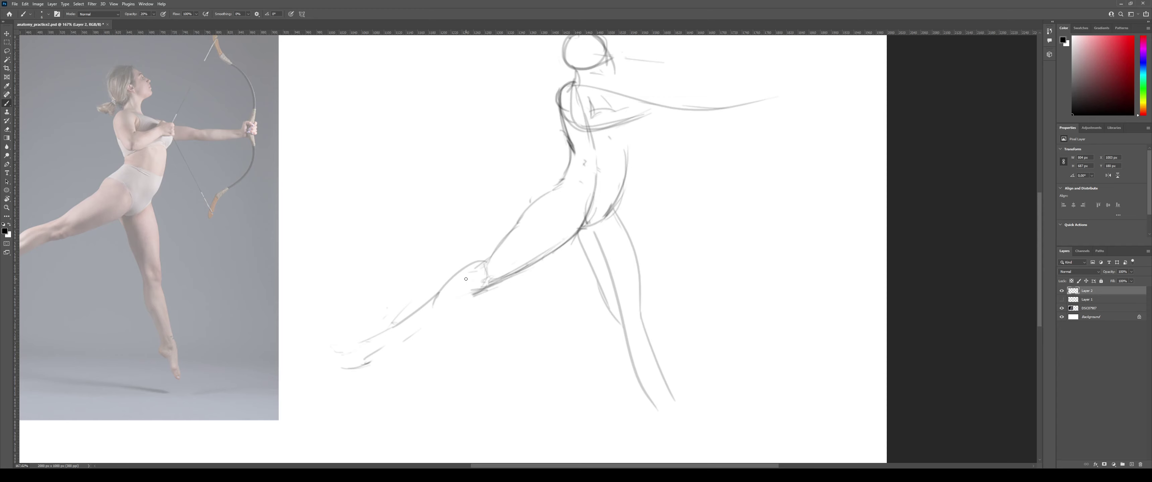
Draw the hip crease curving from the top of the raised thigh down to the crotch, undoing the missed strokes.
mouse_move(514, 261)
left_mouse_down()
mouse_move(468, 291)
mouse_move(501, 271)
left_mouse_up()
left_click_drag(603, 290, 542, 261)
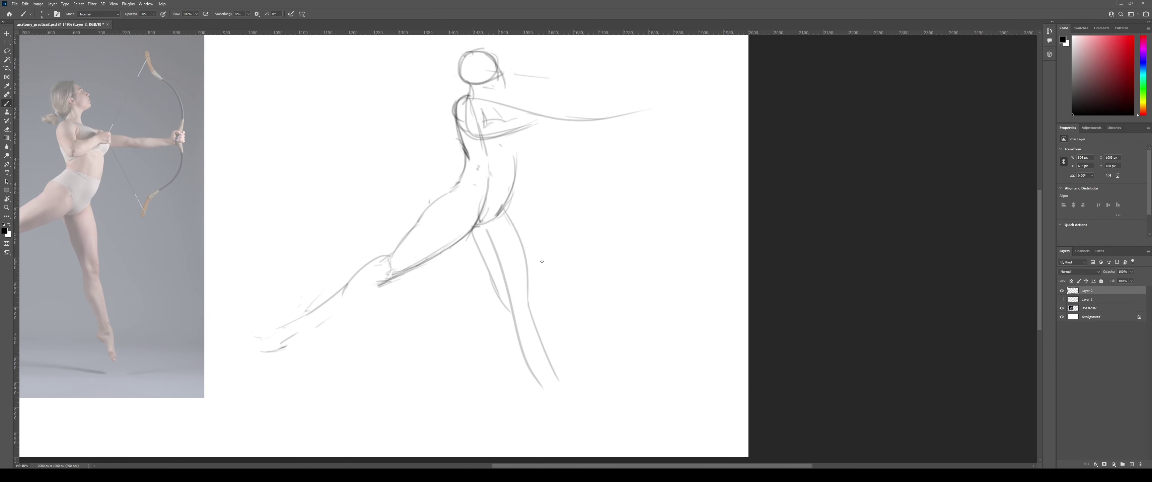
scroll(542, 261, "down", 2)
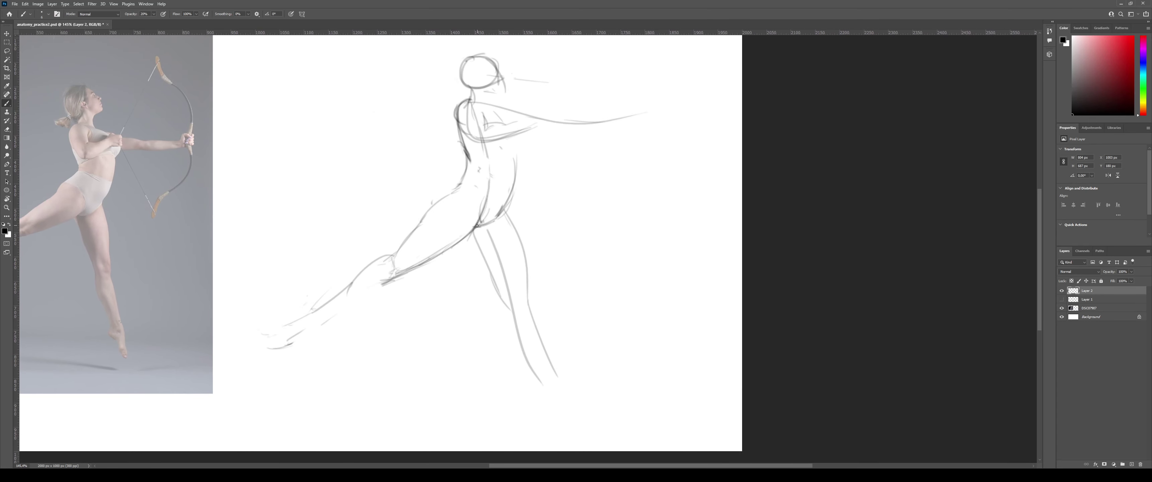
mouse_move(477, 226)
left_mouse_down()
mouse_move(516, 231)
mouse_move(506, 203)
mouse_move(530, 175)
mouse_move(511, 204)
left_mouse_up()
key("ctrl+z")
key("ctrl+z")
key("ctrl+z")
key("ctrl+z")
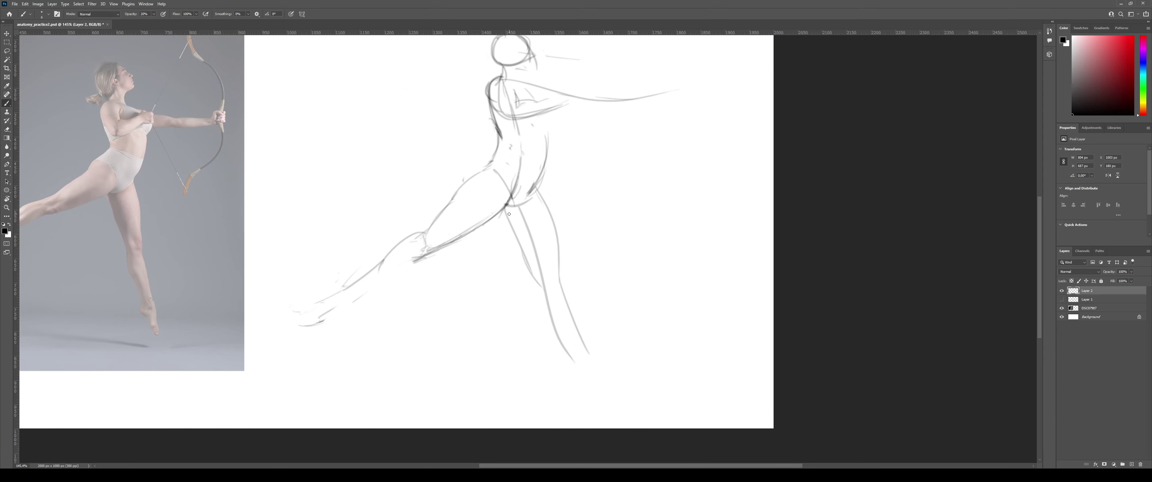
key("ctrl+z")
left_click_drag(496, 172, 510, 209)
Darken the lower belly contour near the crotch, undoing the missed stroke.
left_click_drag(522, 205, 549, 139)
key("ctrl+z")
left_click_drag(531, 126, 557, 150)
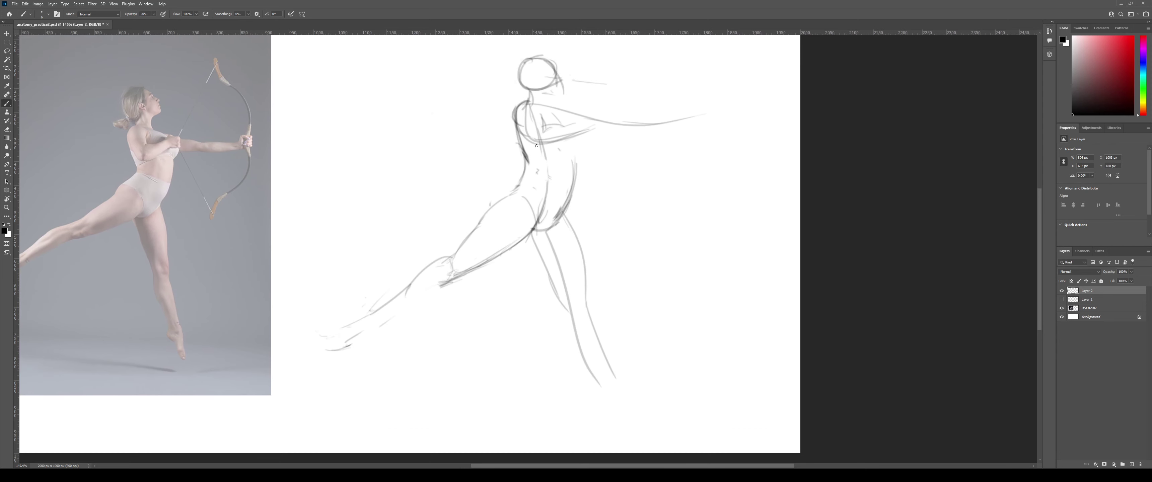
Erase the dark stroke at the waist and redraw the lower back flowing into the hip, undoing the missed strokes.
key("e")
key("b")
left_click_drag(542, 177, 527, 157)
mouse_move(488, 211)
left_mouse_down()
mouse_move(524, 195)
mouse_move(488, 216)
mouse_move(541, 205)
mouse_move(500, 197)
mouse_move(539, 207)
mouse_move(523, 160)
mouse_move(520, 192)
left_mouse_up()
key("ctrl+z")
key("ctrl+z")
key("ctrl+z")
left_click_drag(523, 159, 509, 207)
key("ctrl+z")
left_click_drag(523, 157, 503, 205)
key("ctrl+z")
mouse_move(521, 105)
left_mouse_down()
mouse_move(526, 178)
mouse_move(523, 163)
mouse_move(536, 182)
mouse_move(523, 166)
mouse_move(506, 191)
left_mouse_up()
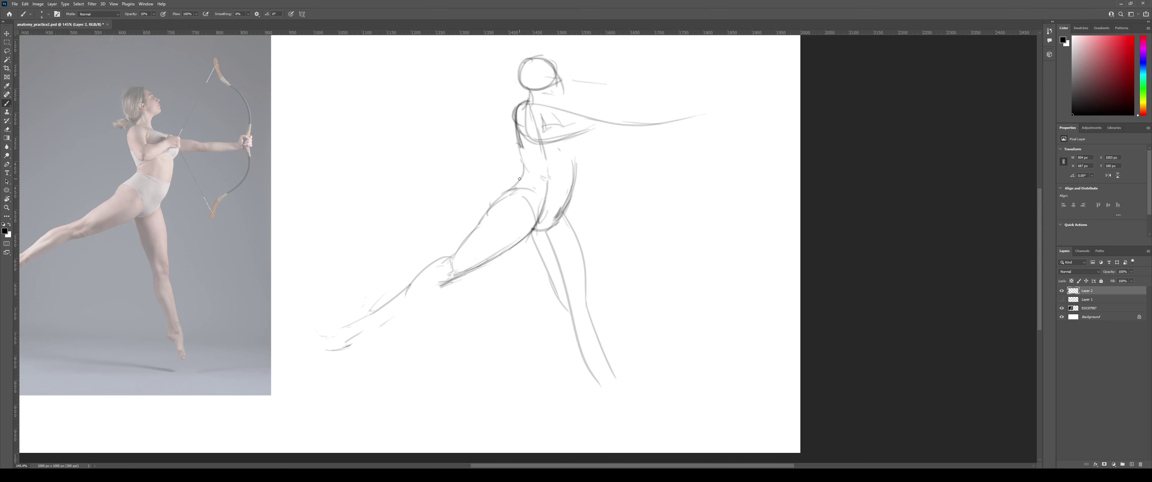
Draw a curved waistline across the top of the pelvis from the back to the belly.
scroll(534, 195, "down", 1)
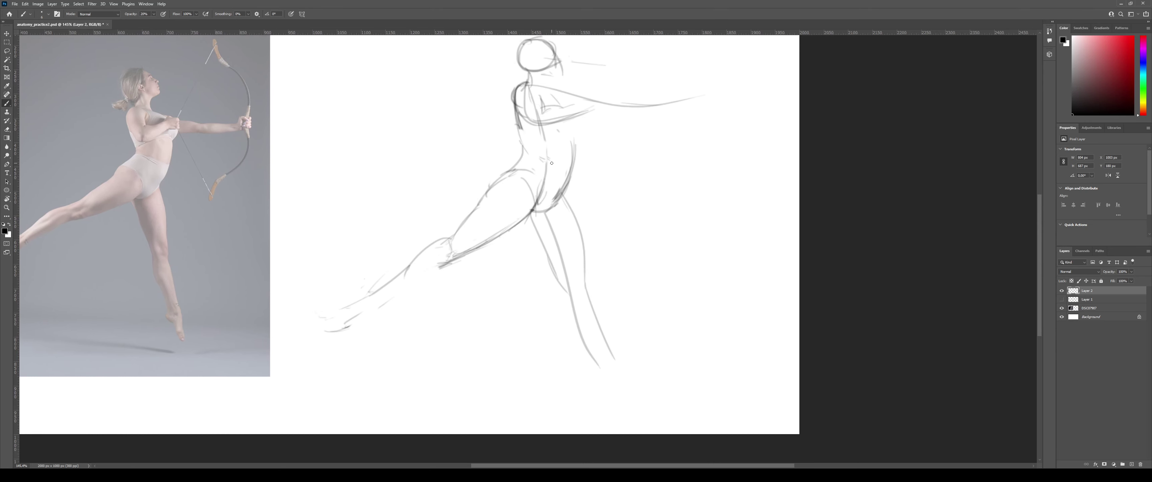
key("ctrl+z")
left_click_drag(522, 160, 569, 171)
Erase the raised foot's sketch lines and the leftover strokes under the lower calf.
mouse_move(425, 244)
left_mouse_down()
mouse_move(467, 244)
mouse_move(412, 244)
left_mouse_up()
key("e")
mouse_move(396, 296)
left_mouse_down()
mouse_move(332, 317)
mouse_move(360, 315)
left_mouse_up()
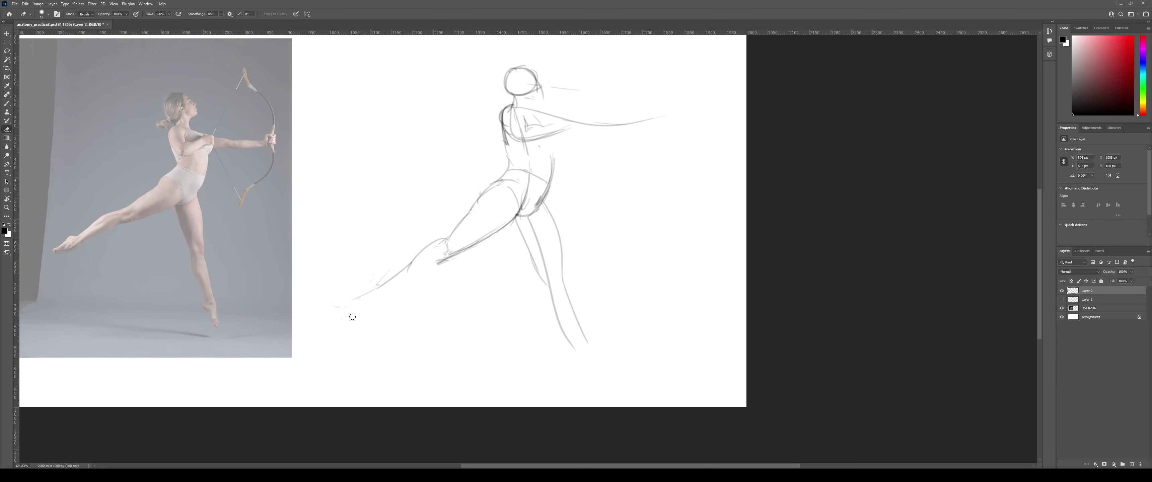
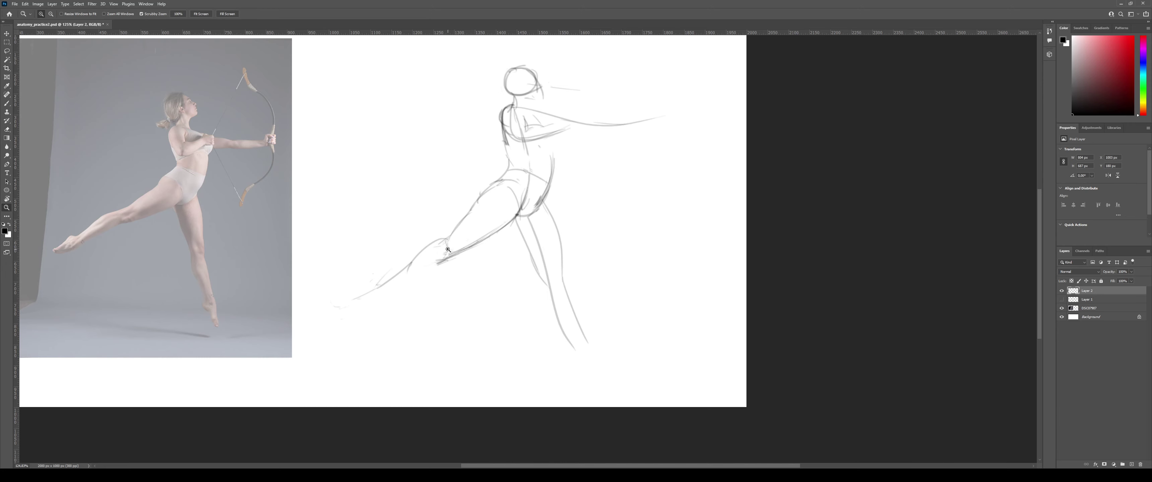
Clean up the raised knee and redraw the contours where the thigh meets the calf, undoing the missed stroke.
scroll(470, 236, "up", 2)
left_click_drag(488, 200, 454, 235)
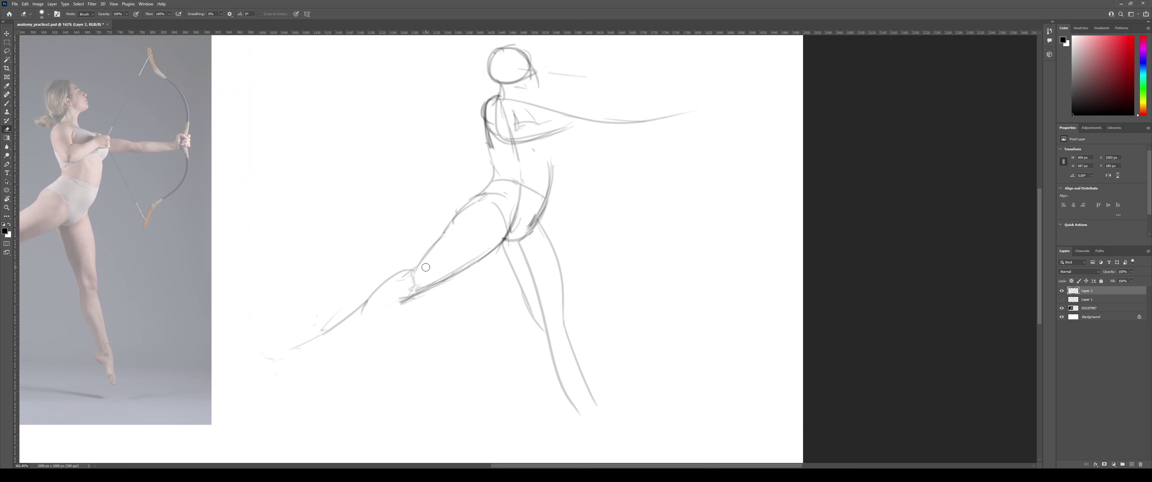
key("b")
key("e")
mouse_move(408, 273)
left_mouse_down()
mouse_move(448, 240)
mouse_move(522, 212)
mouse_move(459, 244)
mouse_move(448, 263)
left_mouse_up()
key("b")
key("ctrl+z")
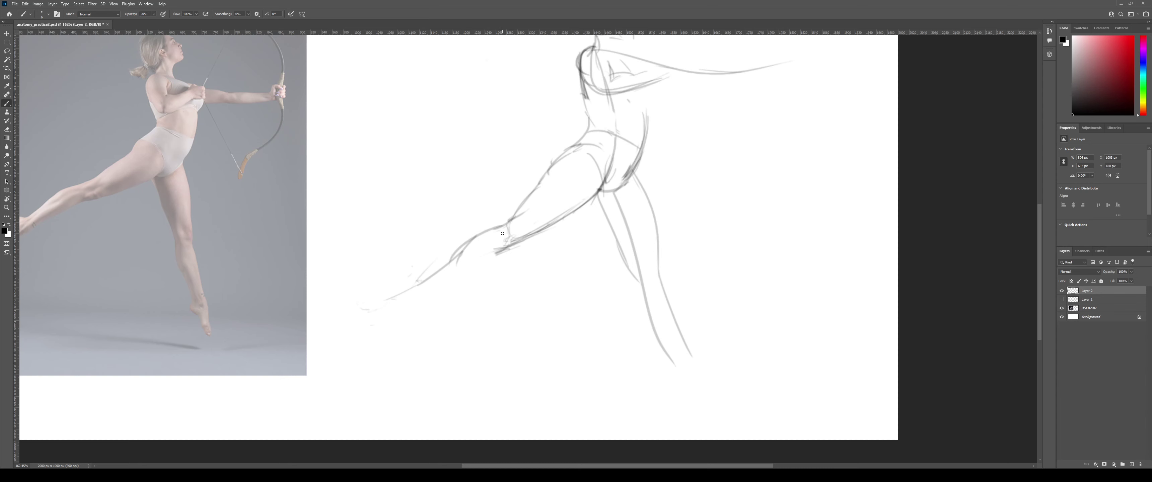
Erase the waistline across the pelvis and the overlapping lines at the back of the hip.
left_click_drag(534, 216, 501, 258)
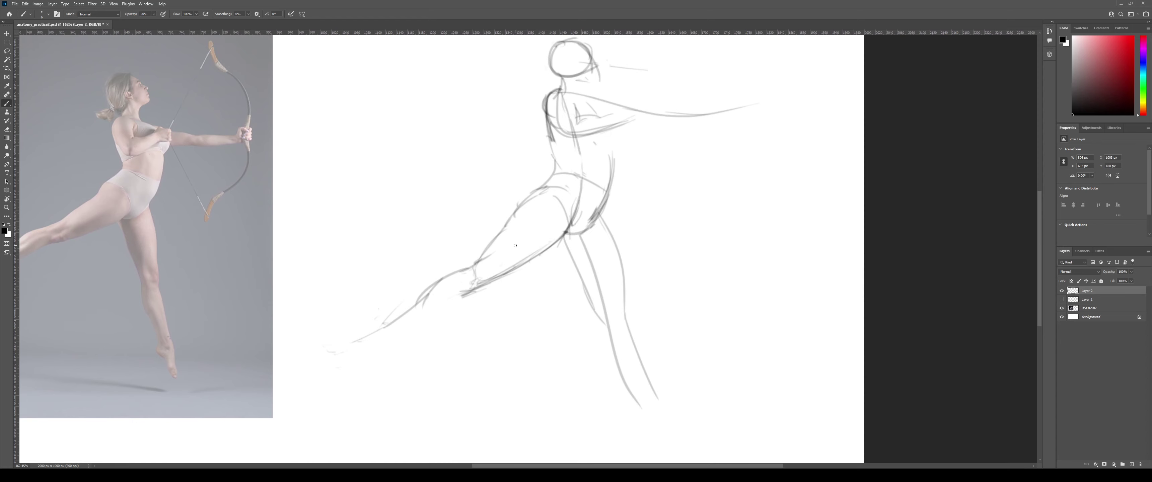
mouse_move(614, 197)
left_mouse_down()
mouse_move(615, 234)
mouse_move(750, 243)
mouse_move(660, 247)
left_mouse_up()
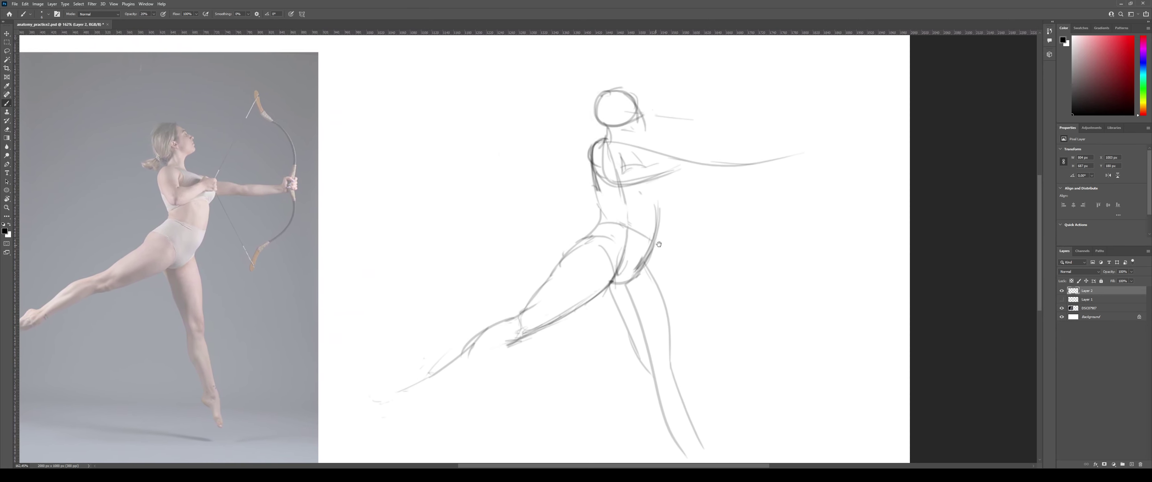
mouse_move(572, 247)
left_mouse_down()
mouse_move(601, 230)
mouse_move(644, 235)
mouse_move(552, 228)
mouse_move(572, 228)
left_mouse_up()
key("e")
key("b")
key("z")
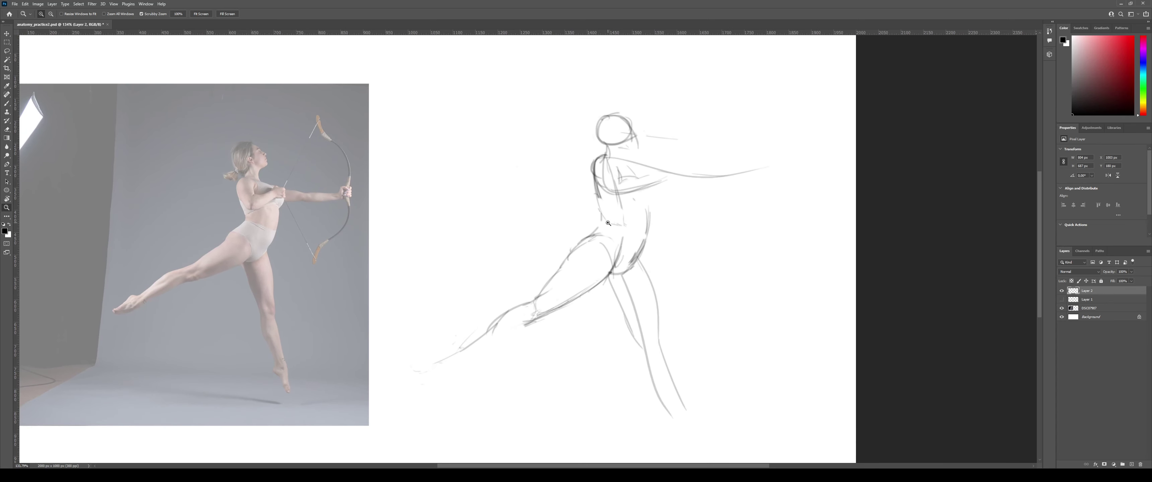
Erase the whole belly contour and redraw it as one lighter curve from the crotch upward, undoing the missed strokes.
key("e")
left_click_drag(649, 207, 634, 268)
mouse_move(643, 237)
left_mouse_down()
mouse_move(631, 267)
mouse_move(638, 261)
left_mouse_up()
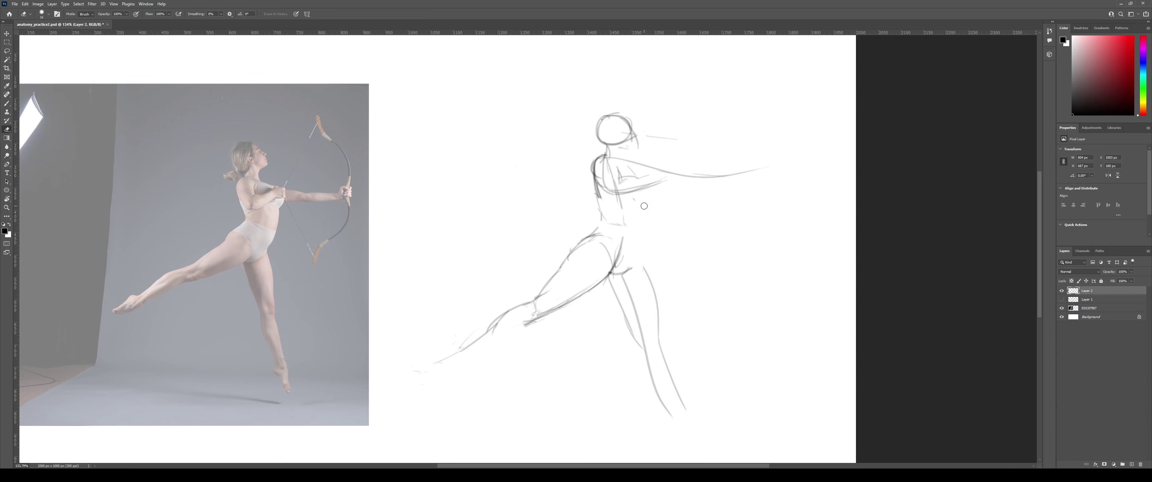
key("b")
left_click_drag(625, 275, 652, 214)
key("ctrl+z")
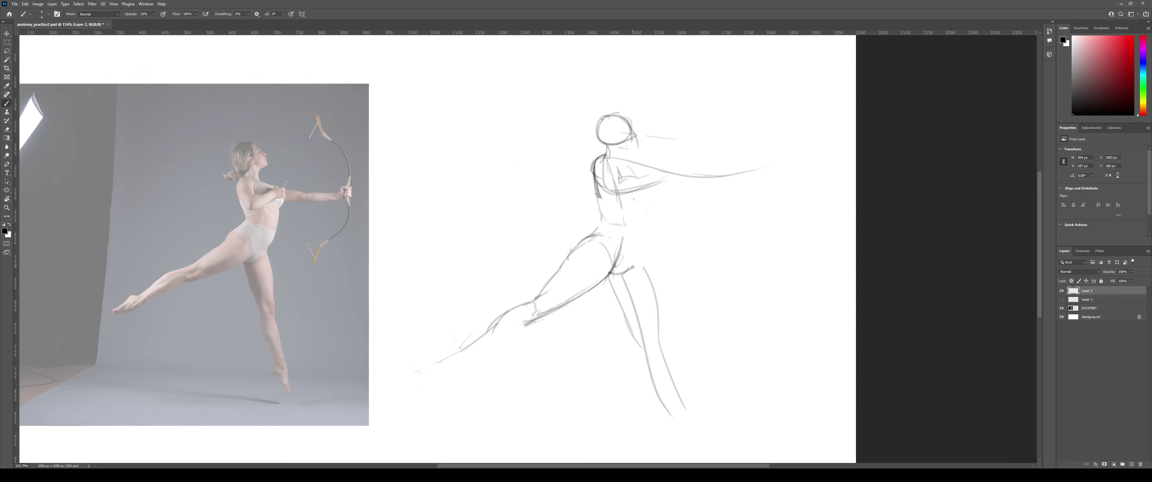
left_click_drag(626, 276, 640, 192)
key("ctrl+z")
left_click_drag(629, 271, 647, 208)
key("ctrl+z")
left_click_drag(628, 272, 644, 211)
Trace the back and front edges of the ribcage over the archer in the reference photo, undoing the missed strokes.
key("ctrl+space")
left_click_drag(592, 194, 622, 194)
left_click_drag(432, 204, 648, 210)
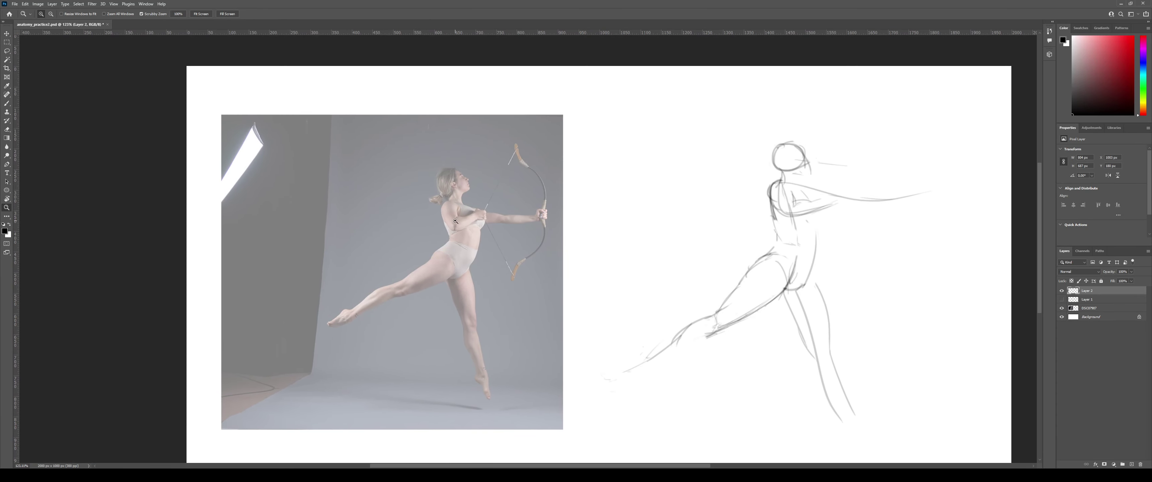
left_click_drag(455, 221, 508, 221)
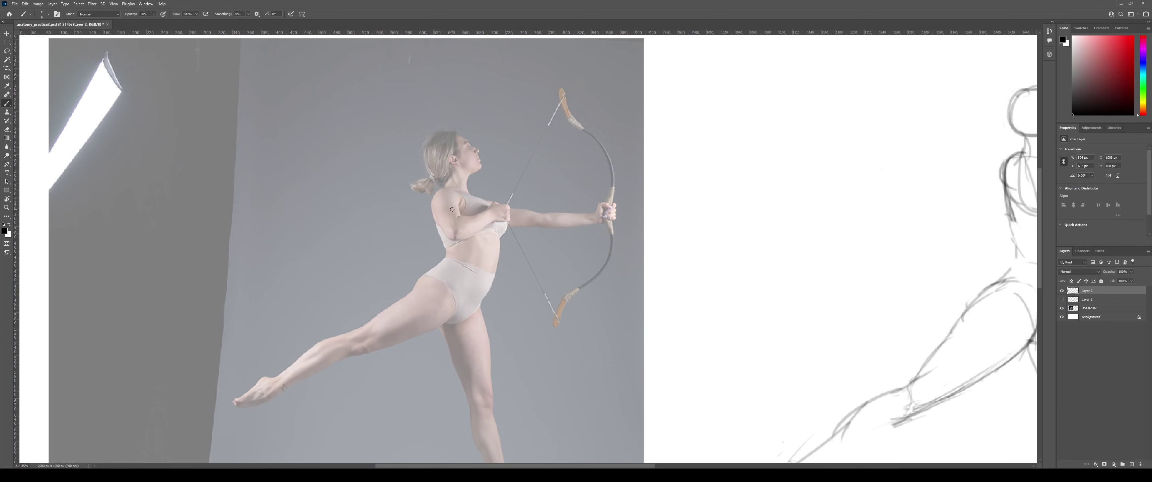
left_click_drag(432, 212, 450, 257)
key("ctrl+z")
left_click_drag(433, 206, 473, 269)
key("ctrl+z")
left_click_drag(432, 207, 474, 269)
left_click_drag(496, 209, 488, 279)
key("ctrl+z")
mouse_move(468, 247)
left_mouse_down()
mouse_move(455, 213)
mouse_move(492, 209)
left_mouse_up()
left_click_drag(409, 224, 420, 216)
Round out the ribcage guide on the photo with curved rib strokes and outline the pelvis with a second oval.
key("b")
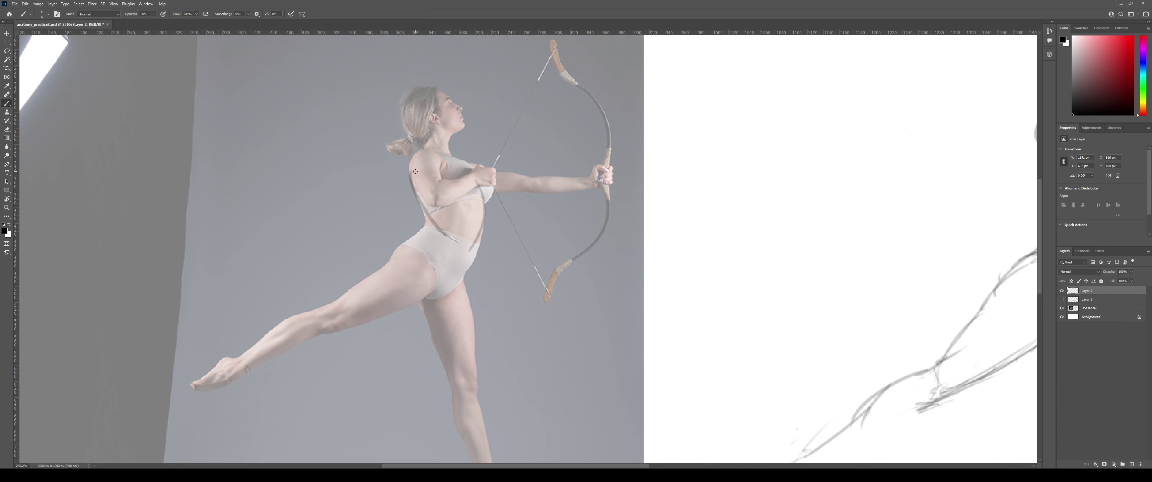
left_click_drag(410, 173, 432, 153)
mouse_move(420, 192)
left_mouse_down()
mouse_move(456, 235)
mouse_move(433, 204)
left_mouse_up()
left_click_drag(460, 226, 469, 221)
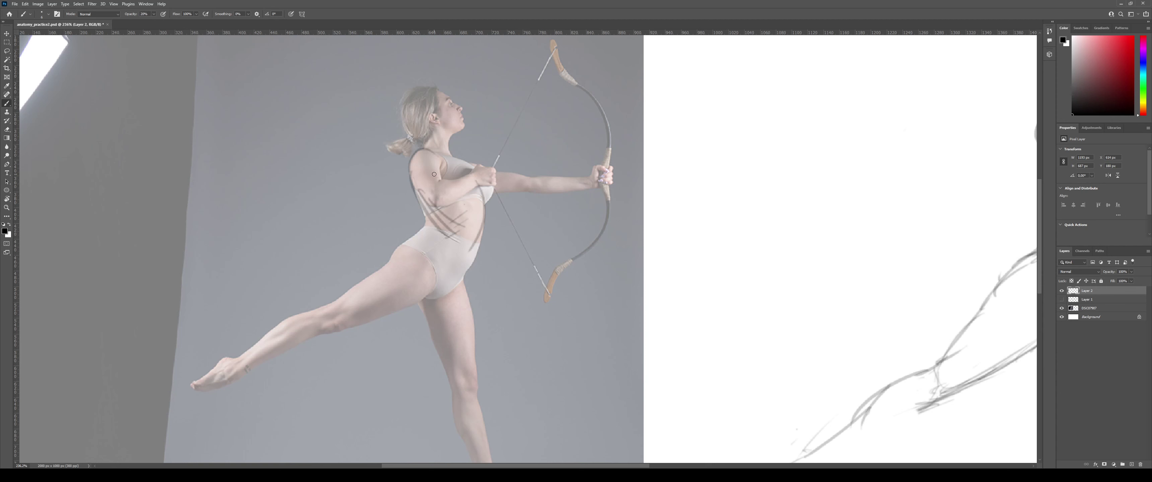
mouse_move(428, 181)
left_mouse_down()
mouse_move(491, 190)
mouse_move(453, 187)
mouse_move(484, 227)
mouse_move(450, 217)
mouse_move(425, 177)
mouse_move(466, 228)
left_mouse_up()
key("ctrl+z")
key("ctrl+z")
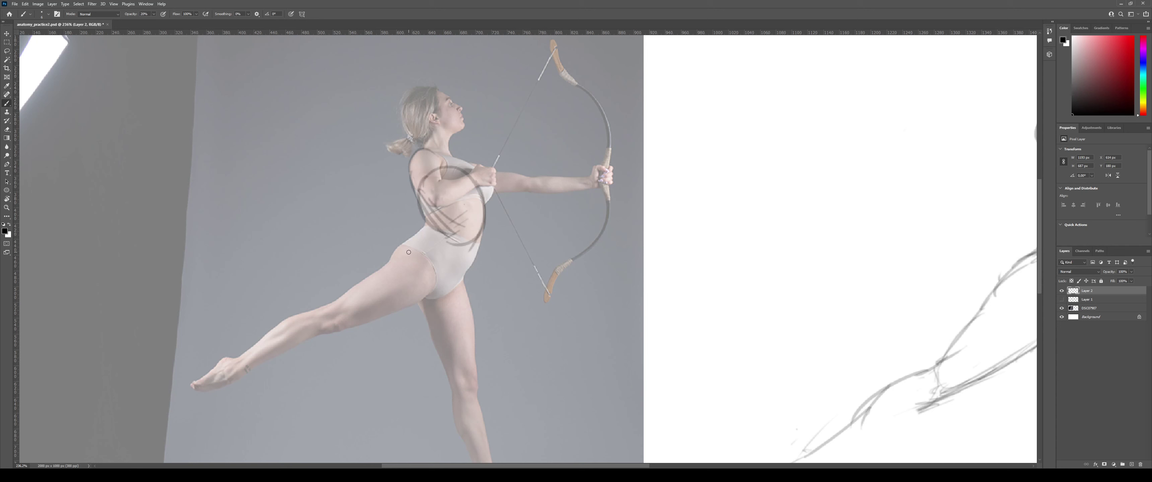
mouse_move(406, 254)
left_mouse_down()
mouse_move(449, 265)
mouse_move(466, 226)
mouse_move(449, 279)
mouse_move(460, 277)
left_mouse_up()
key("ctrl+z")
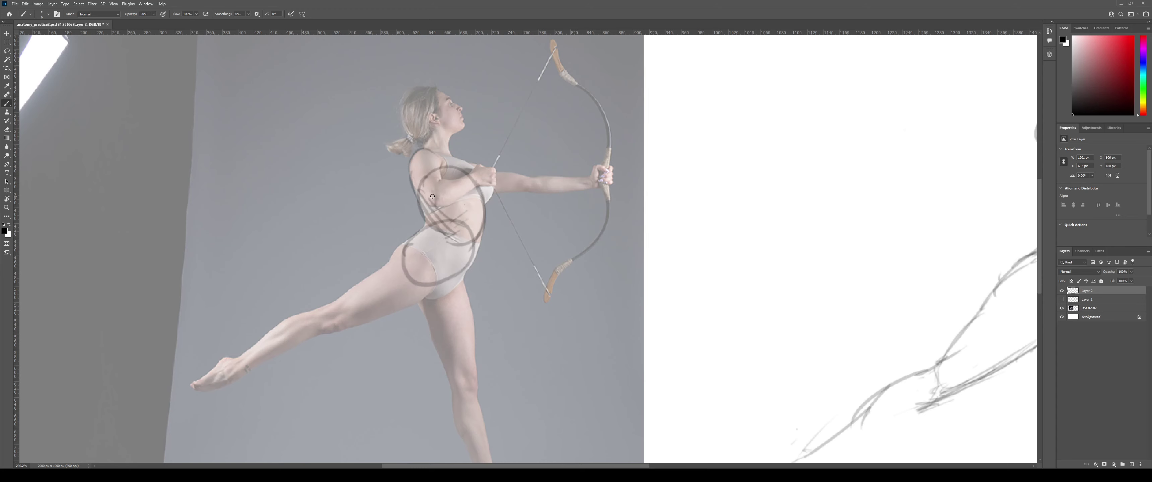
Redraw the sketch's front torso contour from the chest down to the crotch, undoing the missed strokes.
left_click_drag(502, 221, 401, 226)
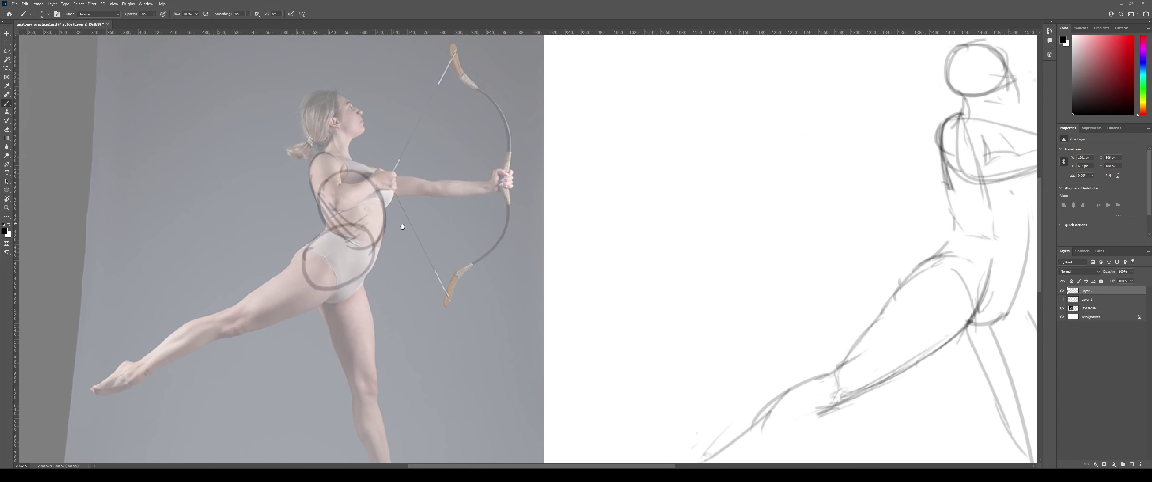
left_click_drag(705, 183, 481, 190)
mouse_move(738, 166)
left_mouse_down()
mouse_move(750, 155)
mouse_move(755, 226)
left_mouse_up()
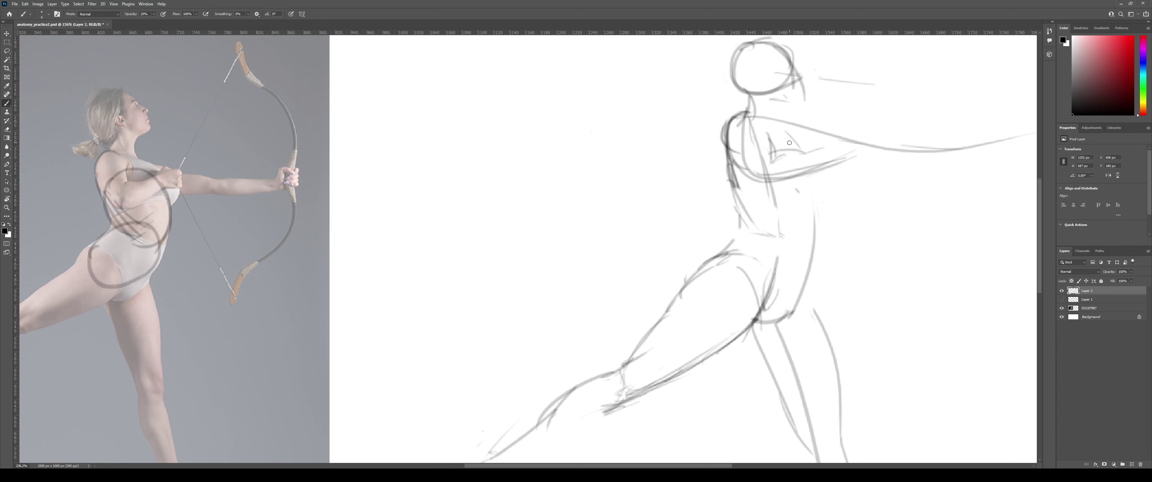
left_click_drag(790, 143, 786, 235)
key("ctrl+z")
mouse_move(789, 142)
left_mouse_down()
mouse_move(794, 238)
mouse_move(811, 185)
mouse_move(790, 268)
left_mouse_up()
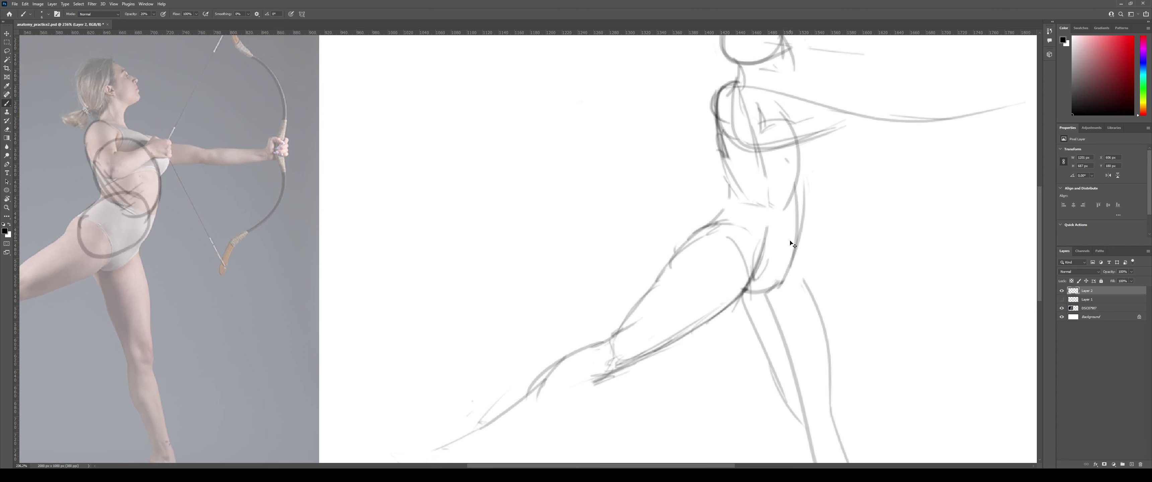
key("ctrl+z")
left_click_drag(796, 186, 769, 320)
key("ctrl+z")
left_click_drag(797, 184, 776, 293)
Erase part of the older belly line beside the redrawn front contour.
key("e")
left_click_drag(802, 233, 797, 249)
key("ctrl+space")
mouse_move(817, 219)
left_mouse_down()
mouse_move(795, 214)
mouse_move(806, 215)
left_mouse_up()
left_click_drag(817, 180, 799, 227)
Draw the breast's rounded contour at the front of the sketched chest, undoing the missed strokes.
key("b")
left_click_drag(767, 165, 787, 212)
key("ctrl+z")
key("ctrl+z")
left_click_drag(789, 181, 779, 220)
key("ctrl+z")
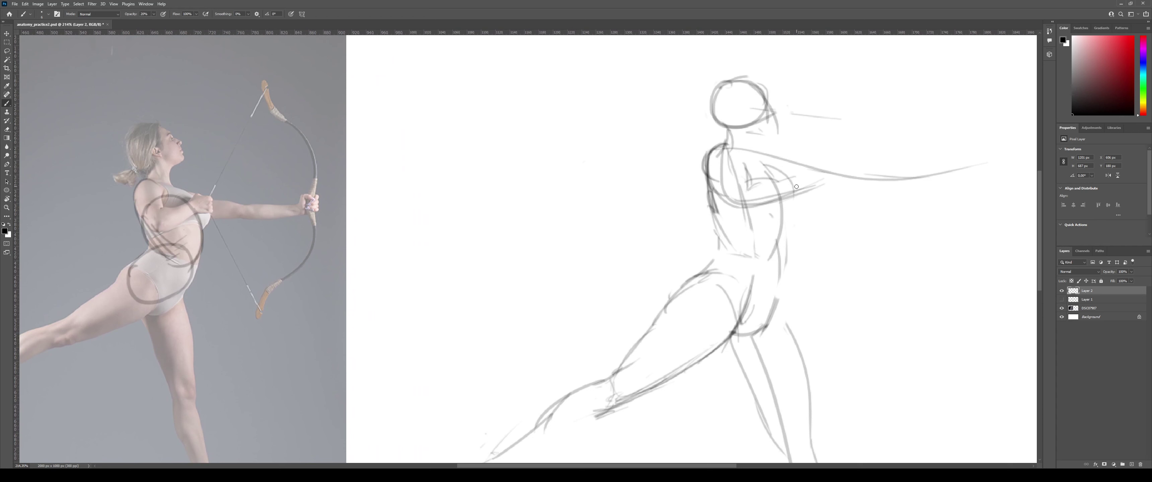
left_click_drag(794, 190, 784, 217)
key("ctrl+z")
Examine the whole sketch's proportions against the reference photo, paying attention to the size of the head.
scroll(744, 195, "down", 5)
scroll(712, 213, "up", 4)
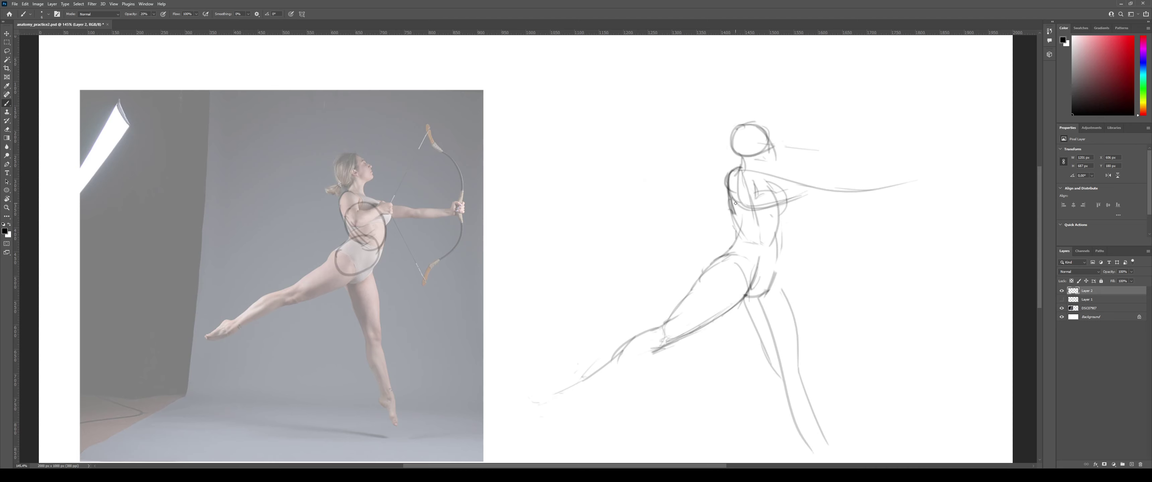
key("z")
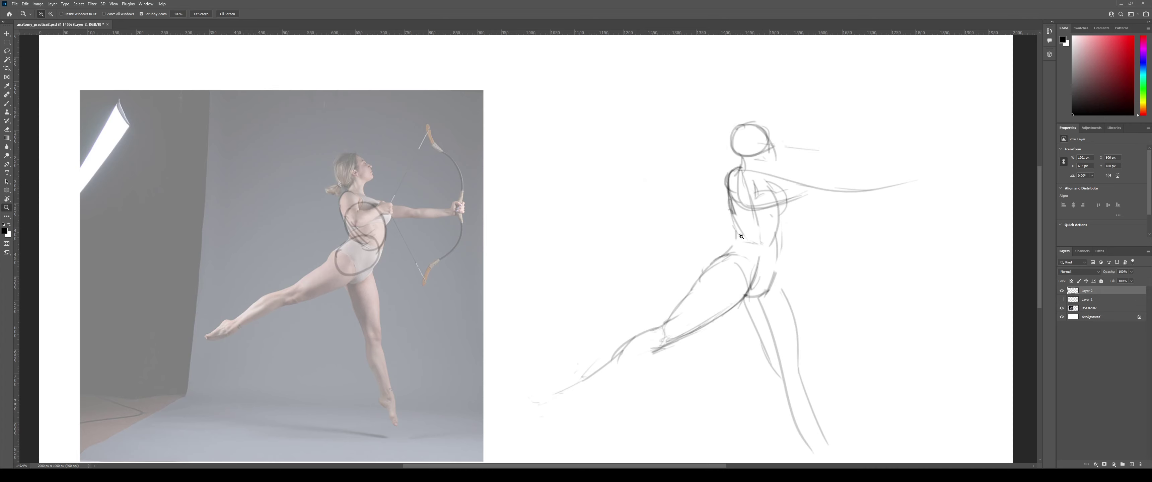
left_click_drag(741, 236, 731, 230)
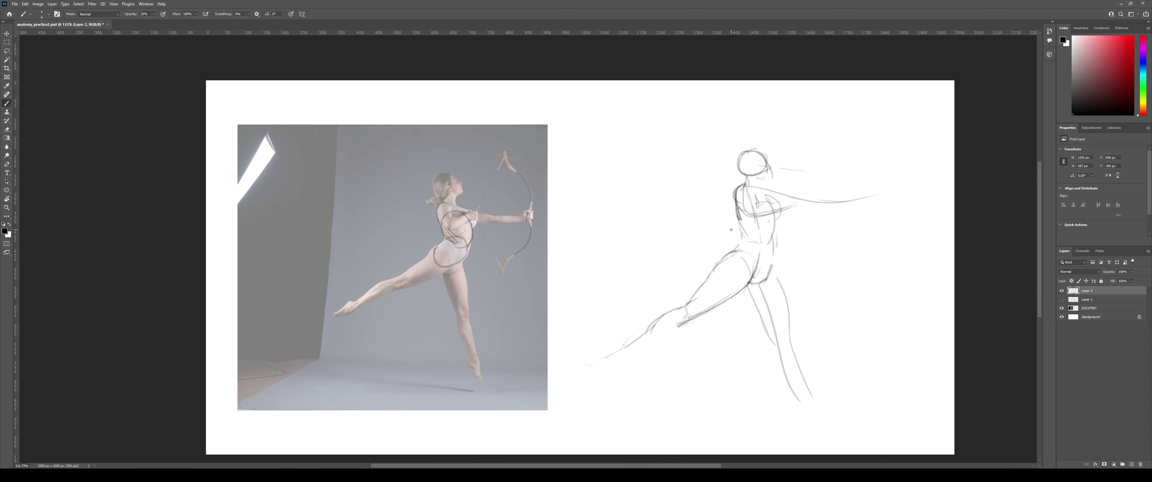
key("z")
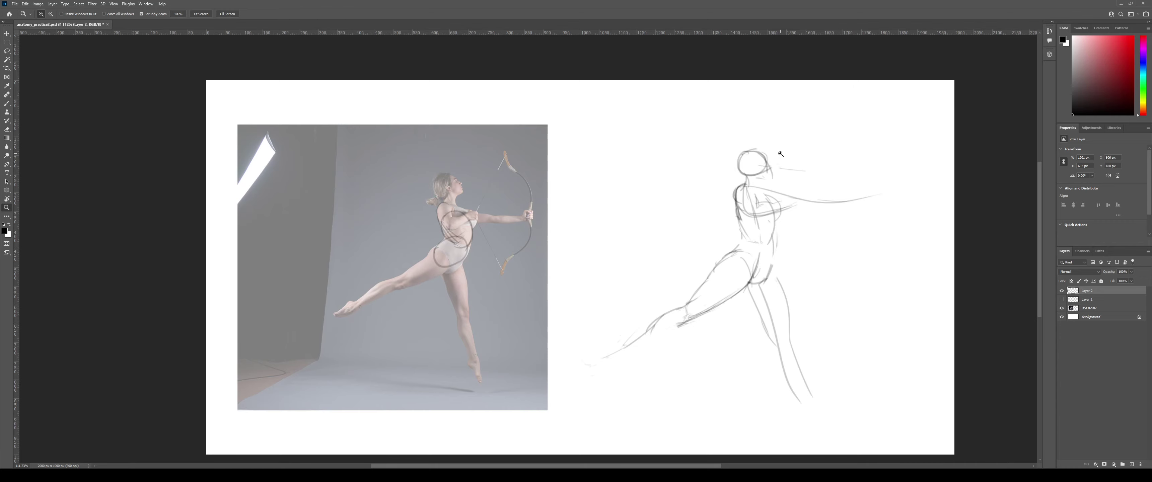
mouse_move(770, 170)
left_mouse_down()
mouse_move(815, 186)
mouse_move(759, 182)
left_mouse_up()
key("space")
key("z")
left_click_drag(718, 156, 732, 156)
key("space")
left_click_drag(690, 132, 714, 152)
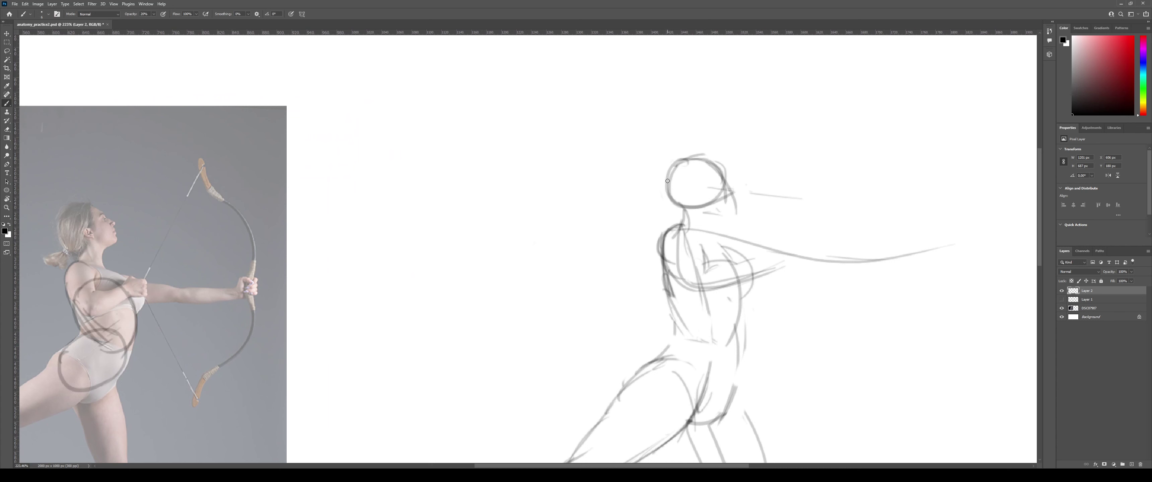
Redraw the sketched head as a larger outline, undoing the missed strokes and erasing the overlapping inner lines.
left_click_drag(665, 195, 704, 159)
key("ctrl+z")
left_click_drag(666, 196, 716, 148)
key("ctrl+z")
mouse_move(671, 197)
left_mouse_down()
mouse_move(696, 149)
mouse_move(672, 160)
mouse_move(696, 152)
mouse_move(679, 152)
mouse_move(714, 148)
mouse_move(726, 176)
left_mouse_up()
key("ctrl+z")
key("ctrl+z")
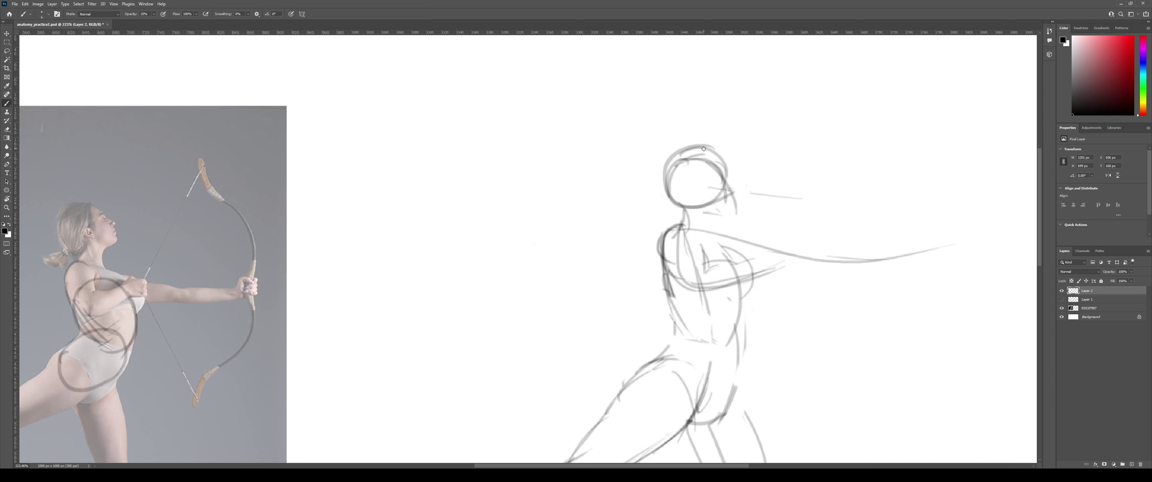
left_click_drag(703, 148, 726, 202)
key("e")
mouse_move(687, 165)
left_mouse_down()
mouse_move(675, 196)
mouse_move(724, 164)
mouse_move(735, 205)
left_mouse_up()
key("b")
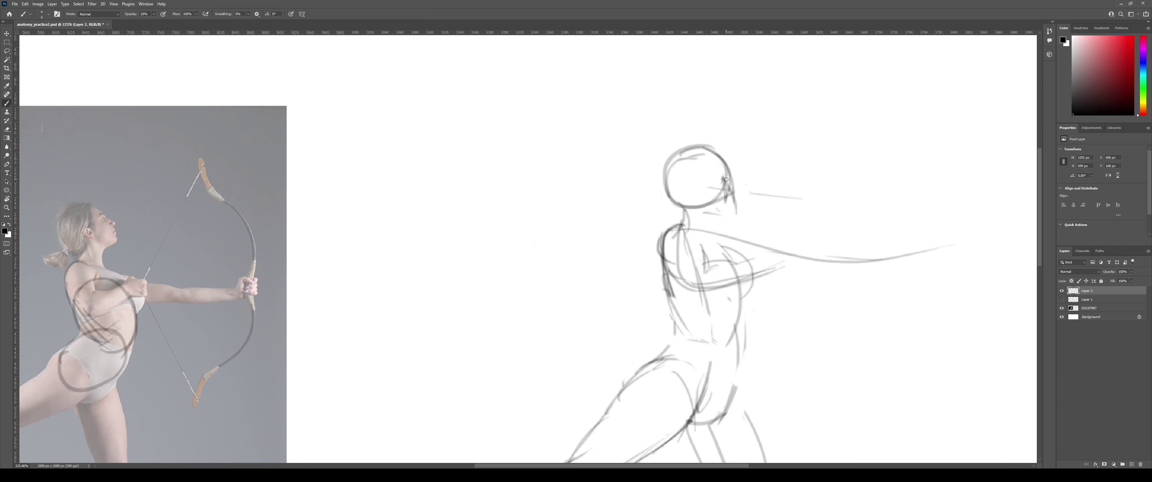
Mark the lower face inside the head and erase the enlarged head outline along with its face lines.
left_click_drag(696, 188, 706, 204)
key("e")
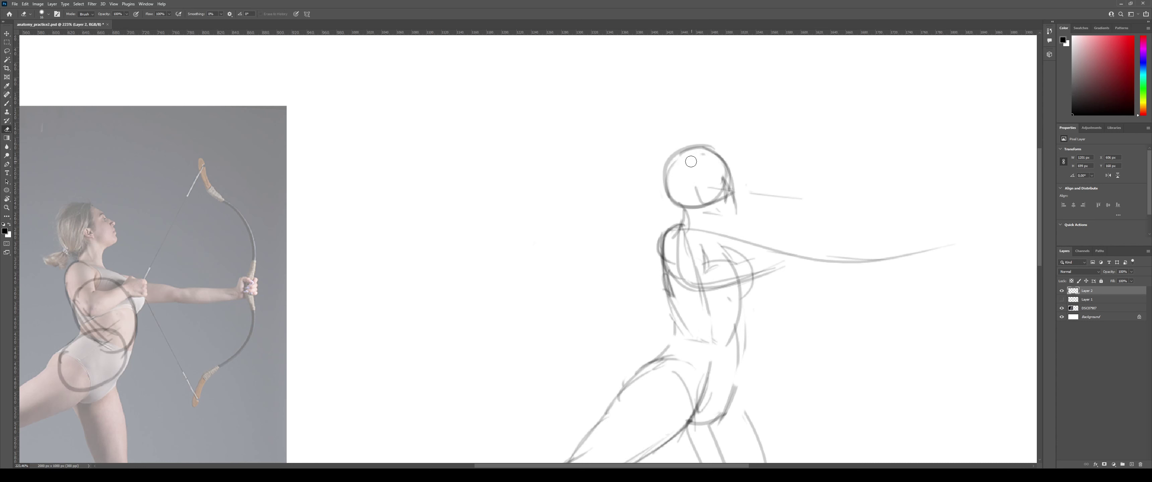
left_click_drag(724, 158, 726, 197)
key("b")
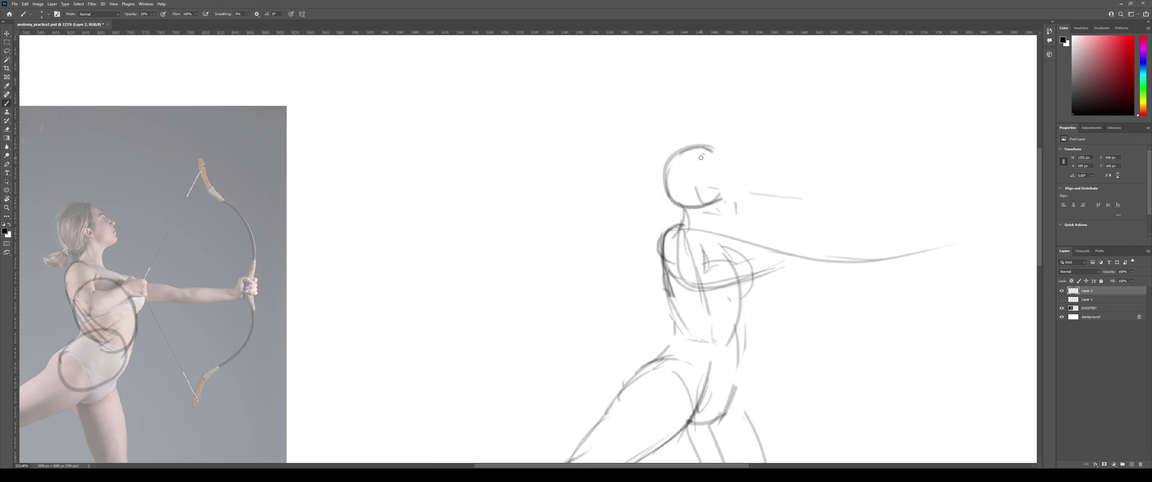
key("e")
mouse_move(677, 139)
left_mouse_down()
mouse_move(695, 152)
mouse_move(684, 205)
mouse_move(718, 175)
mouse_move(706, 195)
mouse_move(710, 154)
mouse_move(699, 157)
left_mouse_up()
key("b")
Draw a smaller round head above the neck, undoing the missed strokes and erasing the excess around the face side.
key("ctrl+z")
key("ctrl+z")
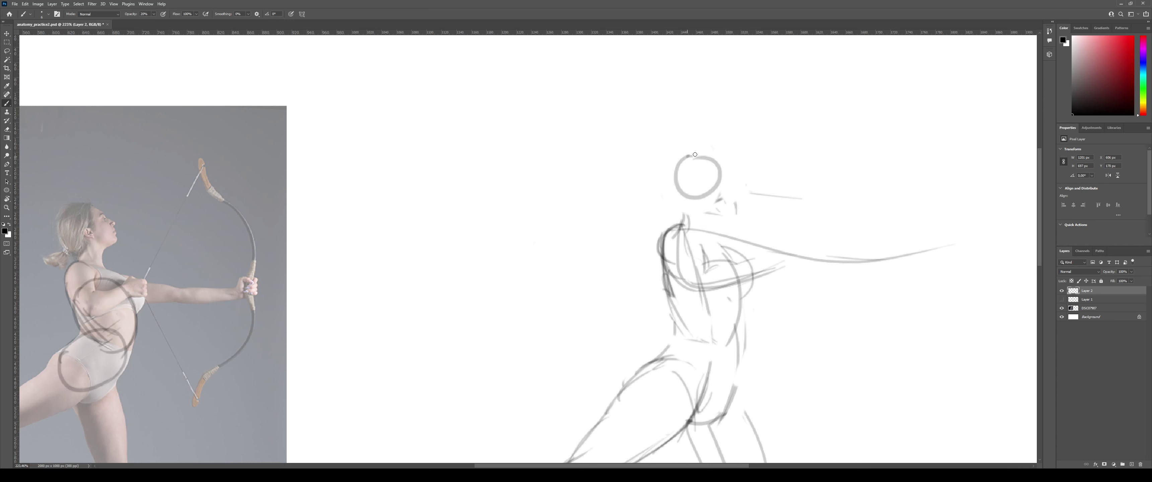
mouse_move(690, 157)
left_mouse_down()
mouse_move(723, 192)
mouse_move(714, 182)
left_mouse_up()
key("ctrl+z")
mouse_move(675, 180)
left_mouse_down()
mouse_move(725, 176)
mouse_move(680, 169)
mouse_move(691, 149)
mouse_move(716, 166)
mouse_move(702, 156)
mouse_move(717, 154)
mouse_move(717, 186)
mouse_move(713, 151)
mouse_move(716, 197)
left_mouse_up()
key("ctrl+z")
key("ctrl+z")
key("ctrl+z")
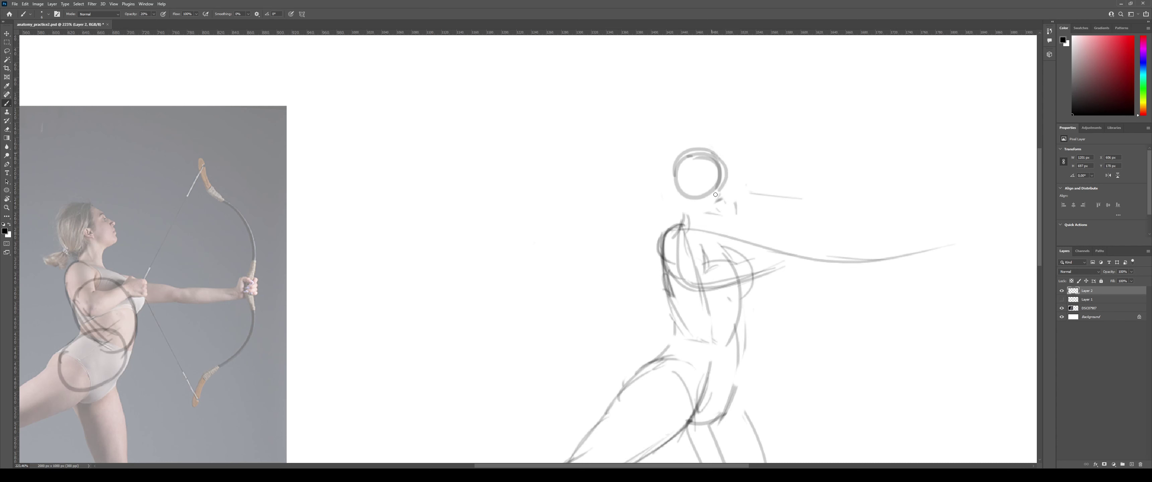
key("ctrl+z")
left_click_drag(721, 157, 717, 190)
key("e")
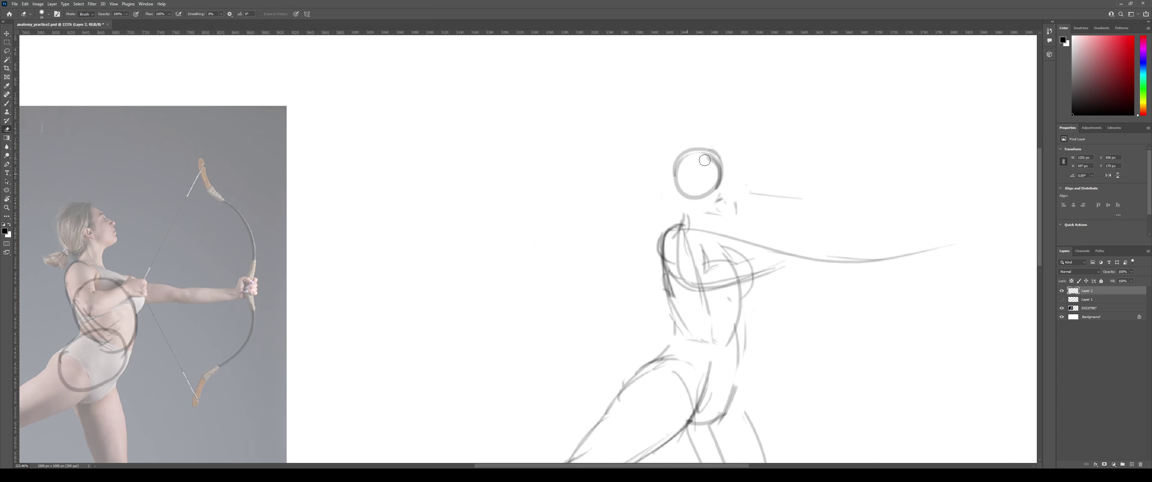
mouse_move(721, 157)
left_mouse_down()
mouse_move(671, 173)
mouse_move(733, 174)
mouse_move(748, 195)
left_mouse_up()
key("b")
Draw the curved contour of the extended upper arm from the shoulder to the elbow, undoing the missed strokes.
key("z")
left_click_drag(748, 195, 733, 146)
key("b")
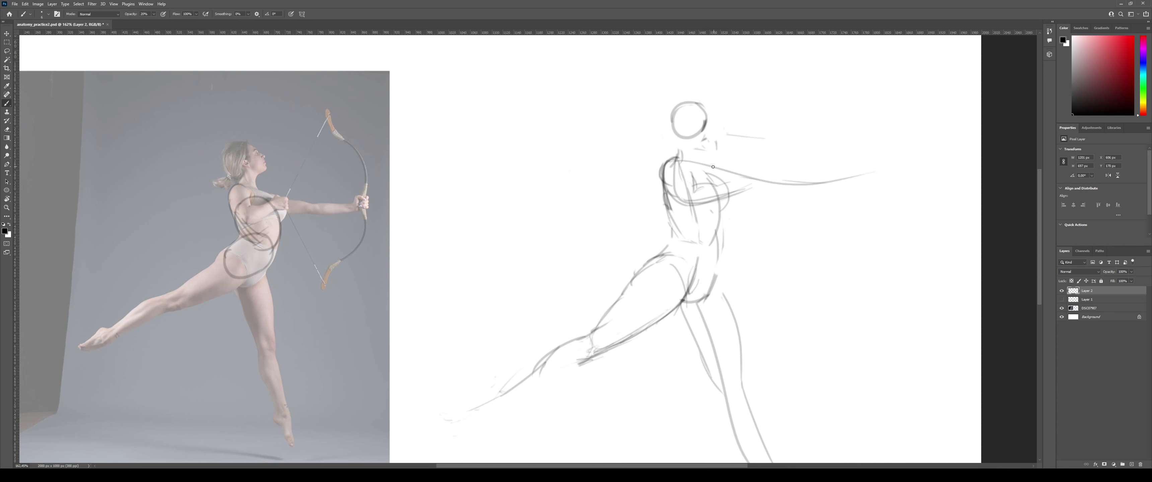
left_click_drag(713, 167, 785, 191)
key("ctrl+z")
left_click_drag(713, 162, 781, 187)
key("ctrl+z")
mouse_move(714, 165)
left_mouse_down()
mouse_move(775, 187)
mouse_move(760, 188)
left_mouse_up()
key("ctrl+z")
key("ctrl+z")
Outline the extended forearm with lower and upper contours tapering toward the wrist.
left_click_drag(768, 184, 850, 177)
left_click_drag(755, 170, 838, 169)
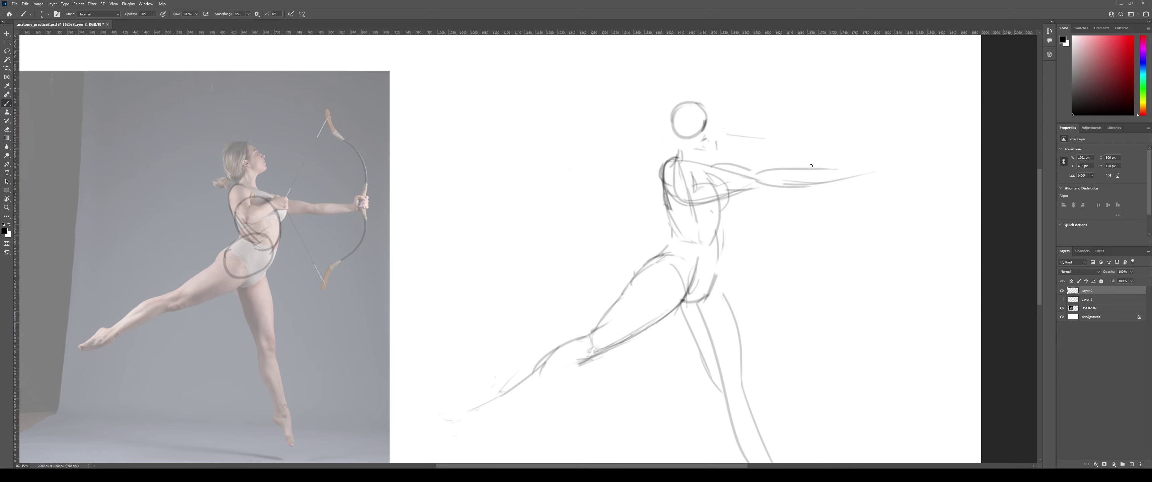
left_click_drag(795, 169, 845, 177)
Try curved strokes inside the near shoulder and upper arm of the sketch, undoing each one.
key("ctrl+space")
left_click_drag(759, 173, 787, 173)
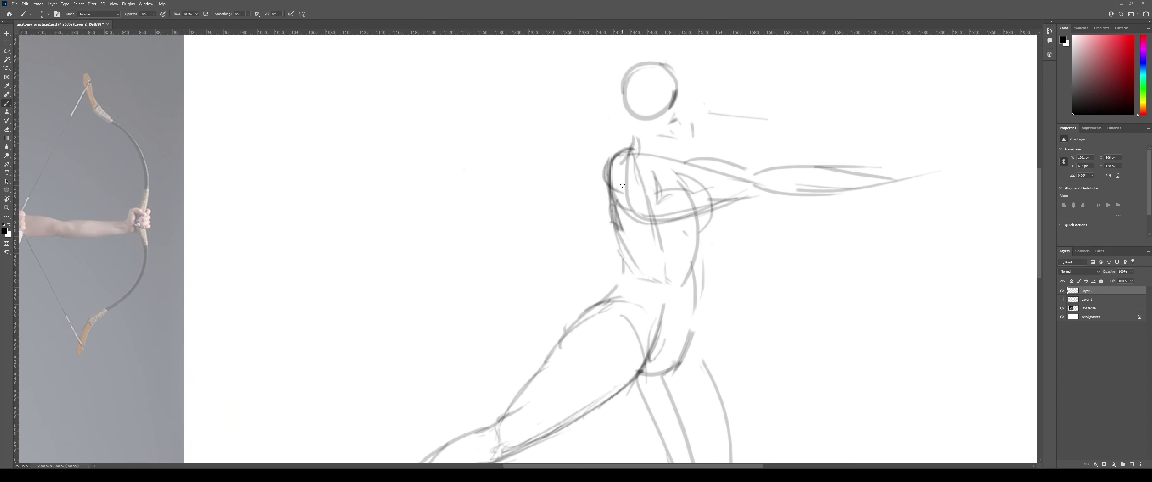
left_click_drag(614, 197, 638, 219)
key("ctrl+z")
key("ctrl+z")
left_click_drag(613, 182, 643, 219)
key("ctrl+z")
Erase the ribcage and pelvis guide strokes from the archer in the reference photo.
key("ctrl+space")
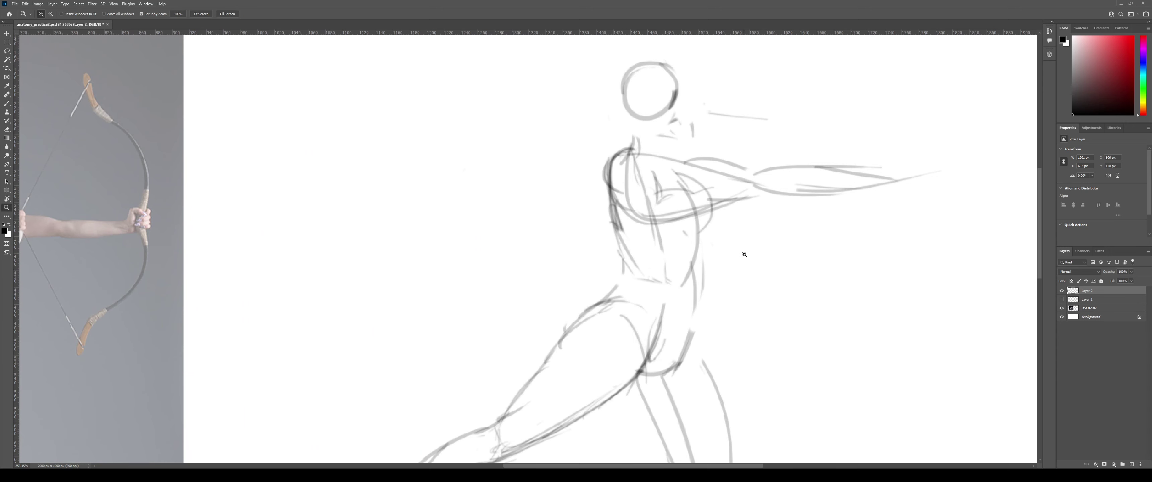
left_click_drag(742, 251, 714, 250)
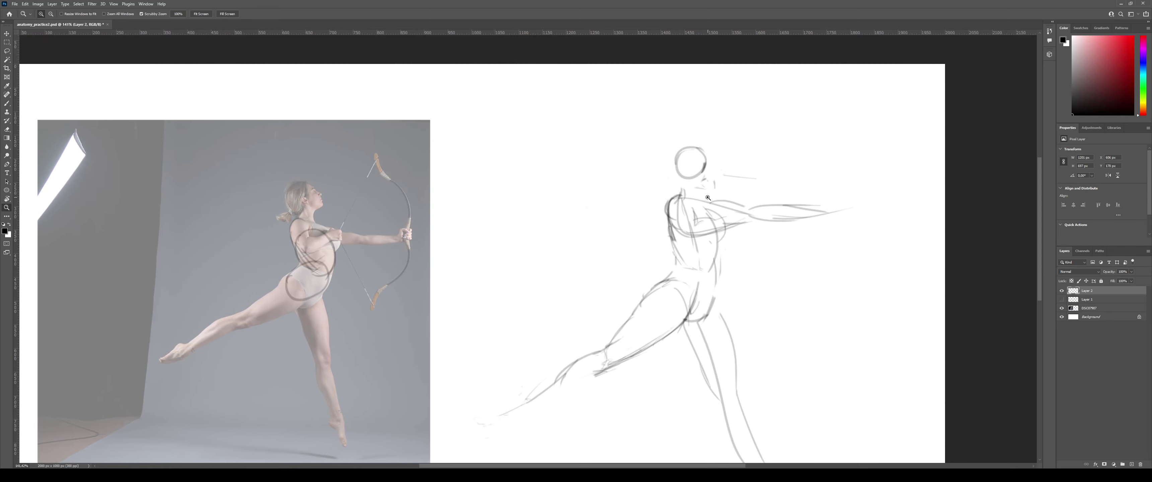
mouse_move(724, 215)
left_mouse_down()
mouse_move(735, 200)
mouse_move(757, 226)
mouse_move(761, 149)
mouse_move(748, 125)
left_mouse_up()
key("z")
left_click_drag(717, 219, 689, 220)
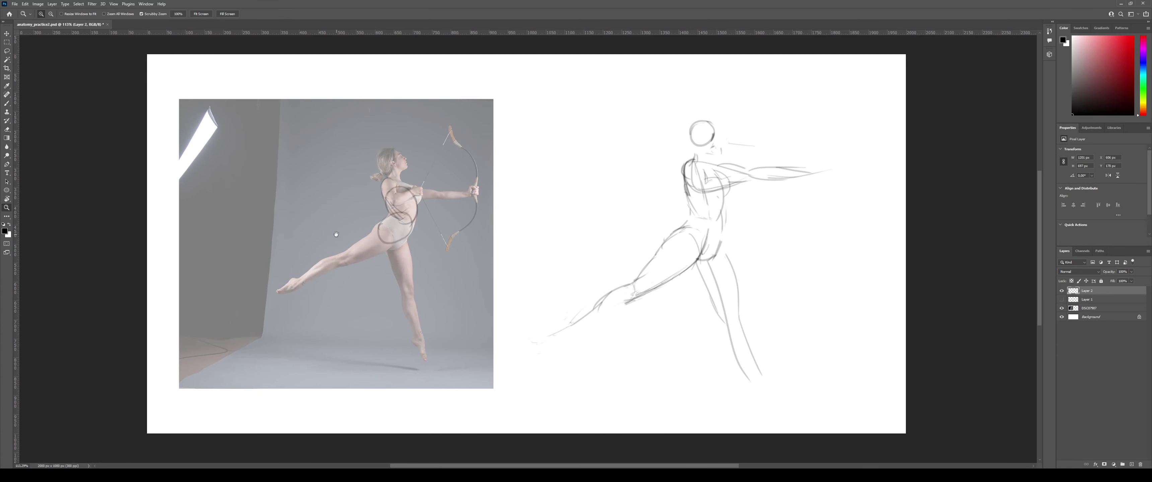
left_click_drag(371, 200, 410, 235)
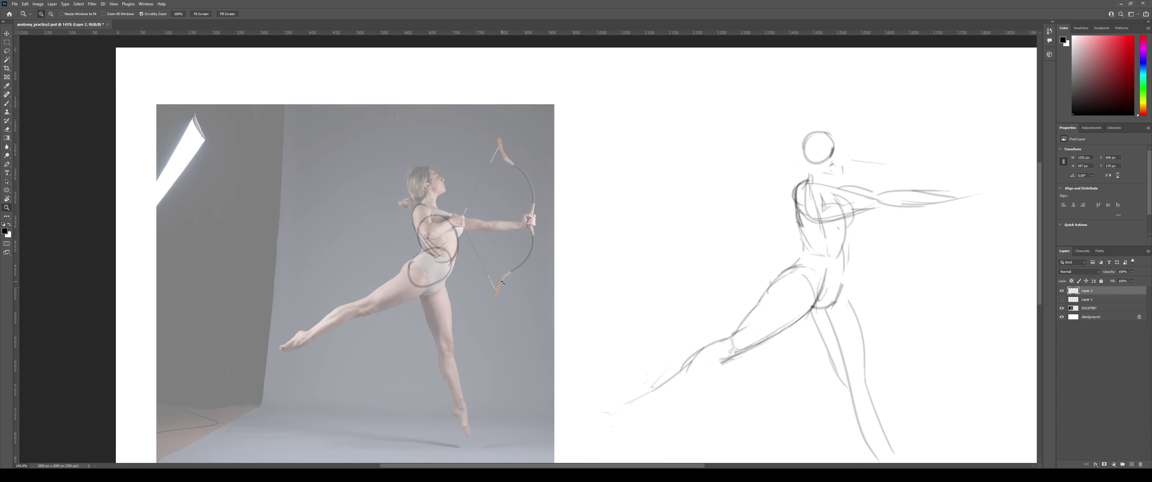
left_click_drag(503, 282, 494, 249)
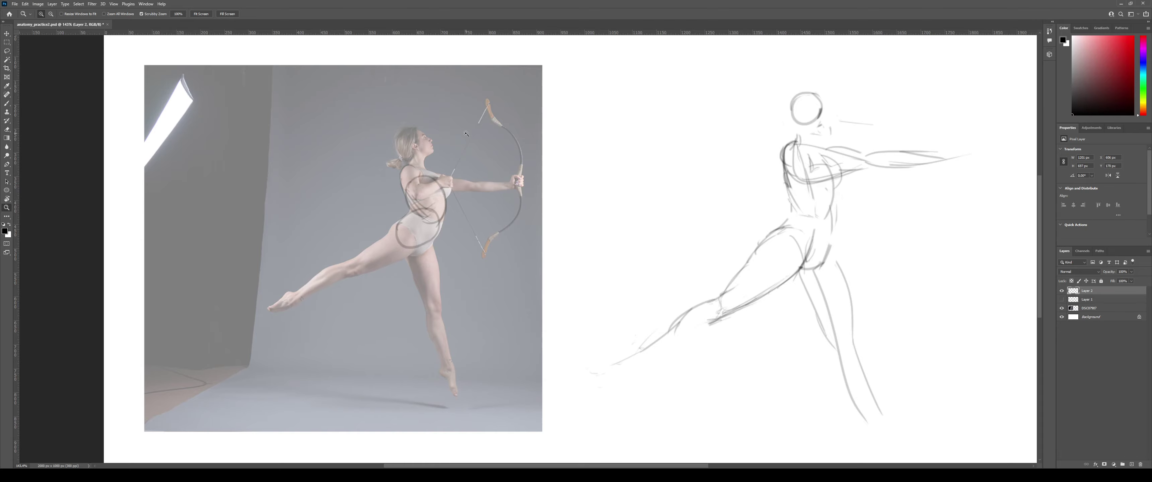
mouse_move(431, 190)
left_mouse_down()
mouse_move(455, 174)
mouse_move(416, 196)
mouse_move(460, 199)
mouse_move(420, 203)
mouse_move(437, 204)
mouse_move(419, 287)
mouse_move(481, 190)
mouse_move(470, 240)
mouse_move(483, 212)
mouse_move(447, 206)
mouse_move(434, 163)
mouse_move(474, 172)
left_mouse_up()
key("e")
key("b")
Draw a circle around the skull over the head in the reference photo, undoing the missed attempts.
left_click_drag(478, 232, 491, 269)
mouse_move(432, 144)
left_mouse_down()
mouse_move(469, 150)
mouse_move(427, 160)
mouse_move(477, 156)
mouse_move(441, 217)
mouse_move(478, 214)
left_mouse_up()
key("b")
key("ctrl+z")
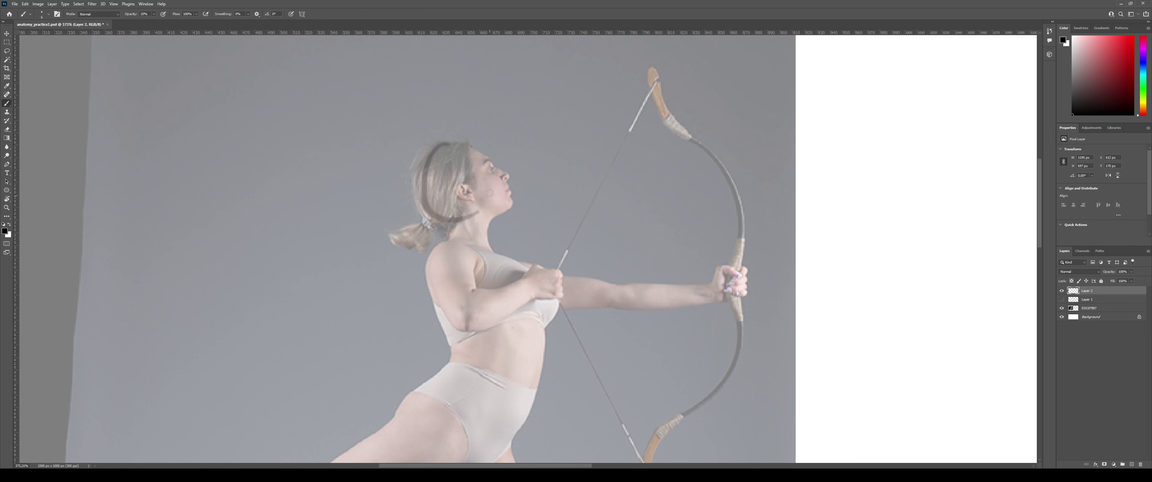
key("ctrl+z")
left_click_drag(460, 145, 489, 221)
left_click_drag(441, 152, 492, 212)
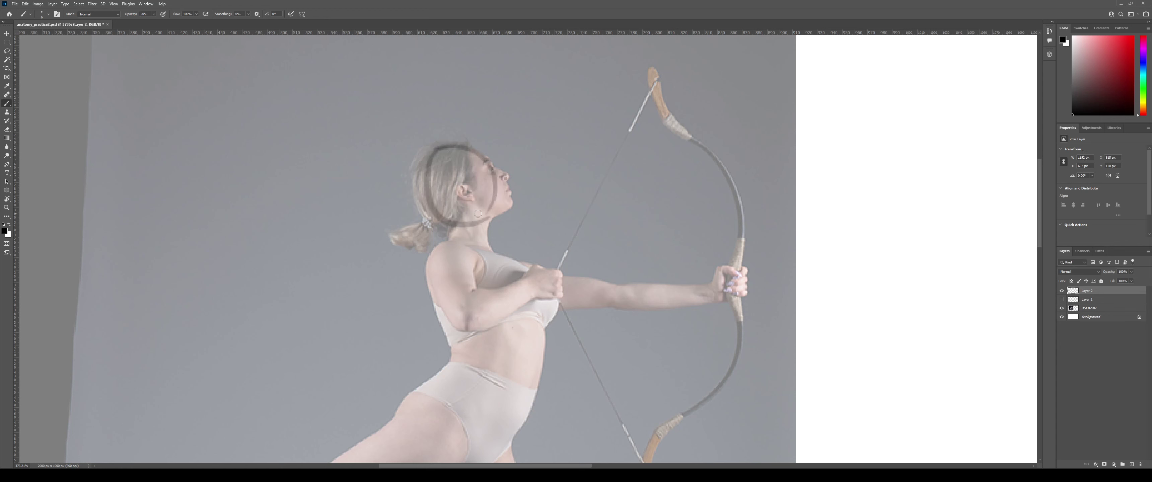
key("ctrl+z")
left_click_drag(441, 152, 483, 219)
key("ctrl+z")
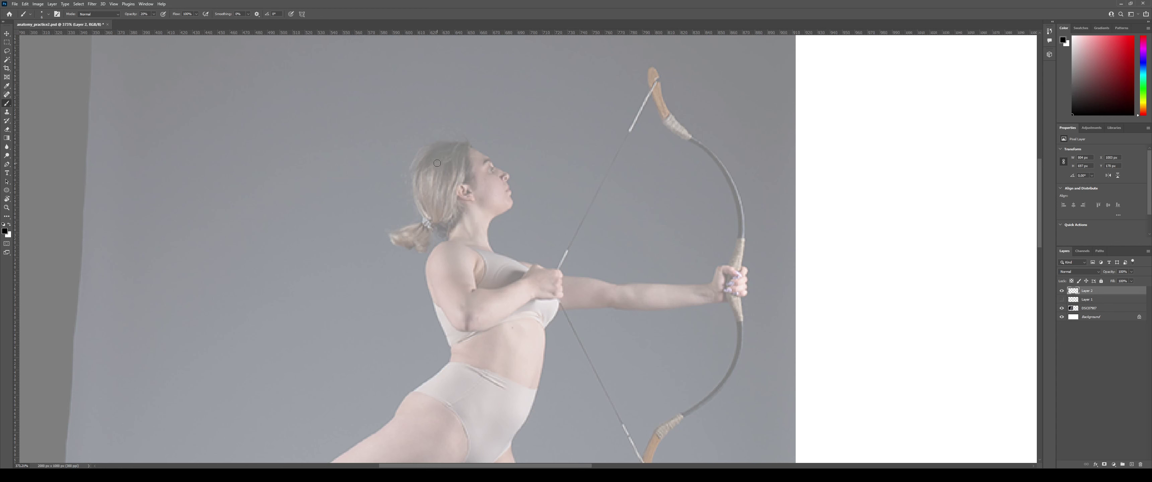
left_click_drag(441, 149, 465, 163)
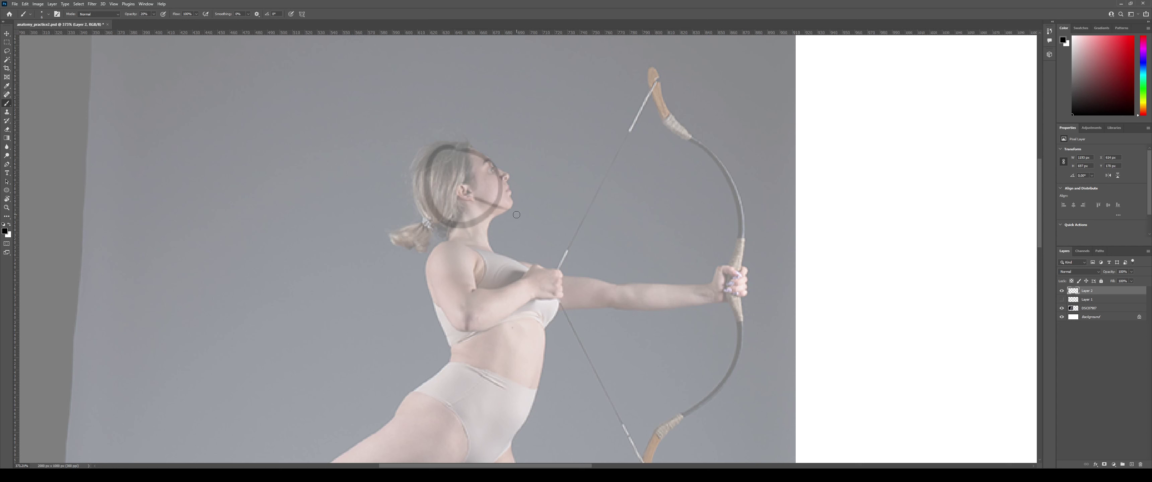
Mark the ear and jaw area inside the photo's head guide and circle the near shoulder.
mouse_move(475, 199)
left_mouse_down()
mouse_move(504, 205)
mouse_move(492, 209)
left_mouse_up()
mouse_move(470, 188)
left_mouse_down()
mouse_move(440, 190)
mouse_move(475, 191)
left_mouse_up()
mouse_move(489, 236)
left_mouse_down()
mouse_move(466, 188)
mouse_move(438, 203)
left_mouse_up()
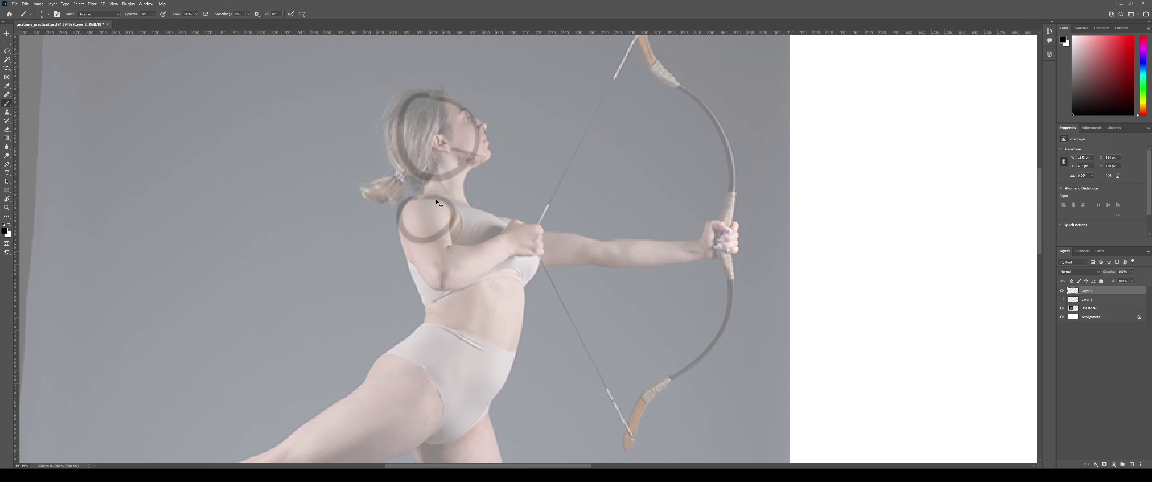
Draw a second circle over the chest beside the near-shoulder circle and join the two centres with a straight line.
key("ctrl+z")
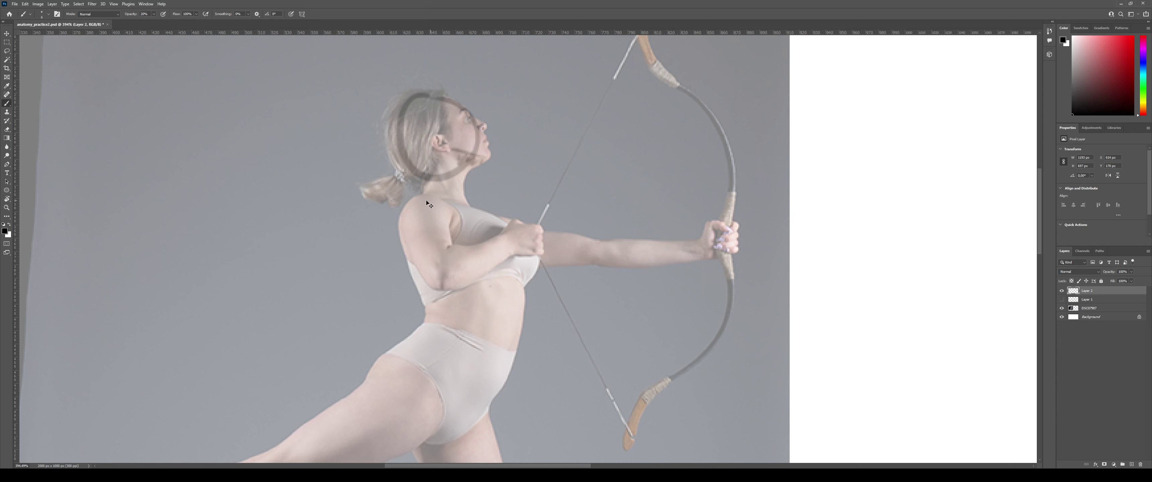
key("ctrl+shift+z")
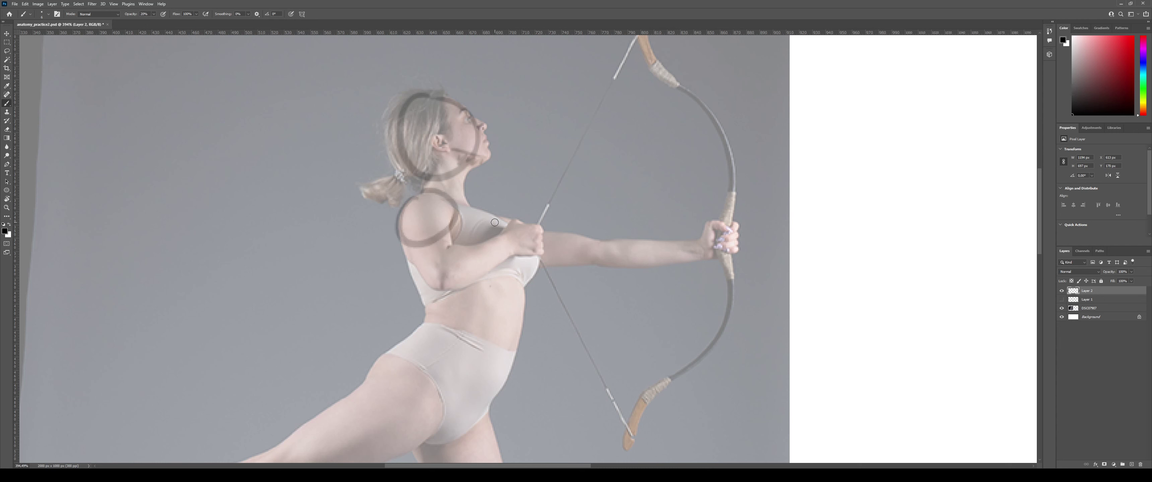
mouse_move(479, 219)
left_mouse_down()
mouse_move(468, 255)
mouse_move(484, 218)
left_mouse_up()
key("ctrl+z")
left_click(425, 215)
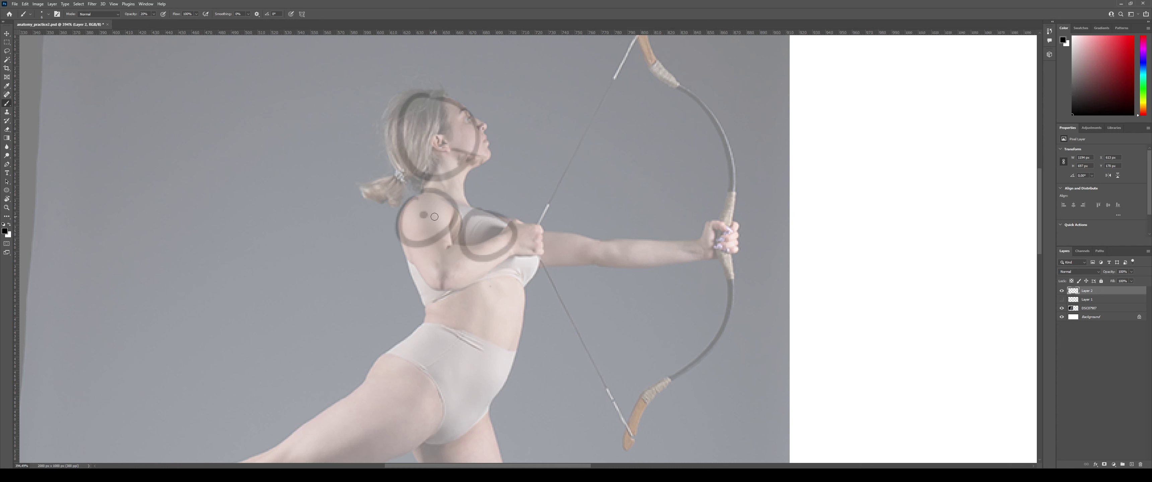
left_click(488, 233, "shift")
Box in the shoulder and chest circles with straight strokes over the reference photo, undoing the misplaced lines.
left_click(397, 219)
left_click(441, 206, "shift")
left_click(452, 205, "shift")
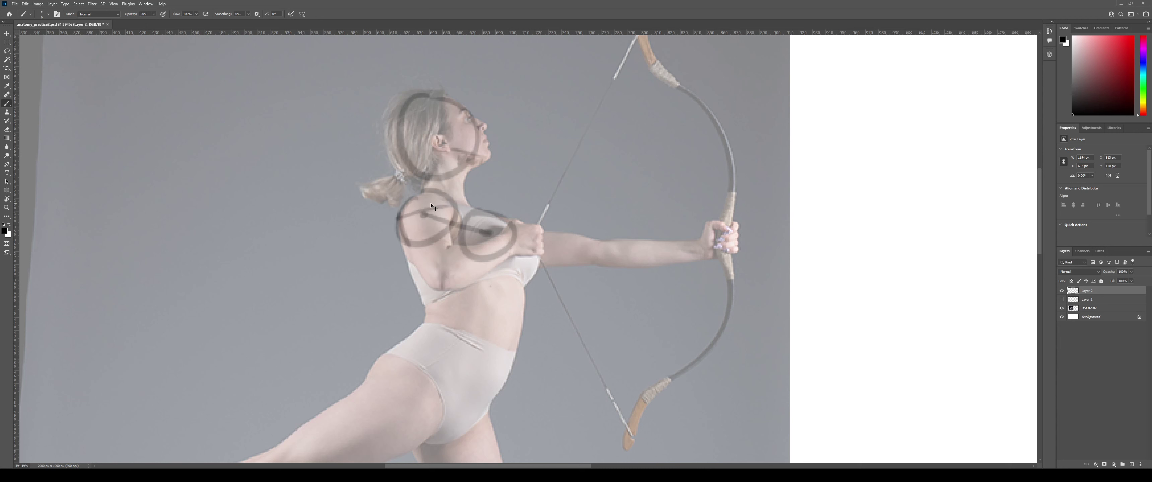
key("ctrl+z")
key("ctrl+z")
mouse_move(399, 190)
left_mouse_down()
mouse_move(403, 246)
mouse_move(411, 196)
mouse_move(398, 190)
mouse_move(467, 192)
mouse_move(454, 187)
mouse_move(458, 223)
left_mouse_up()
key("ctrl+z")
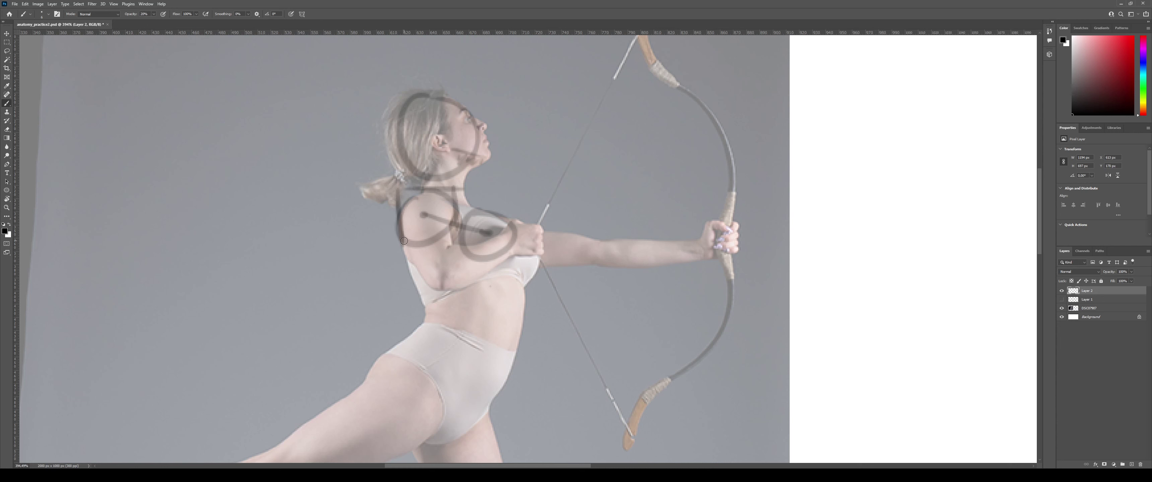
mouse_move(404, 241)
left_mouse_down()
mouse_move(464, 249)
mouse_move(500, 233)
mouse_move(462, 211)
mouse_move(404, 242)
mouse_move(499, 264)
left_mouse_up()
mouse_move(449, 238)
left_mouse_down()
mouse_move(510, 256)
mouse_move(495, 259)
mouse_move(514, 269)
mouse_move(509, 225)
left_mouse_up()
key("ctrl+z")
key("ctrl+z")
mouse_move(465, 191)
left_mouse_down()
mouse_move(523, 230)
mouse_move(438, 212)
mouse_move(516, 221)
mouse_move(514, 257)
mouse_move(450, 233)
left_mouse_up()
Examine the head and shoulder guides on the reference photo up close and beside the sketch.
key("z")
key("b")
key("z")
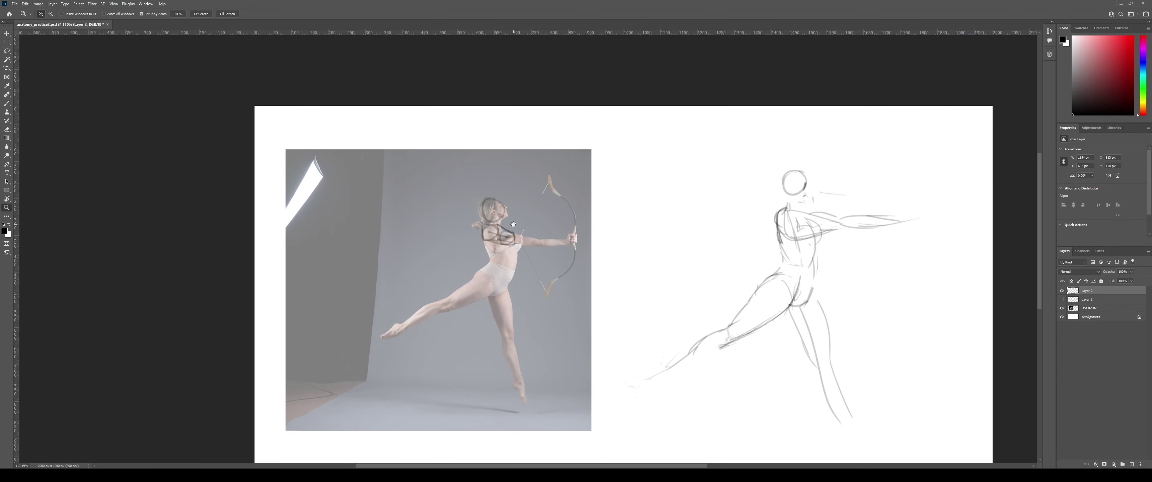
left_click_drag(607, 239, 465, 230)
left_click_drag(370, 226, 427, 228)
key("b")
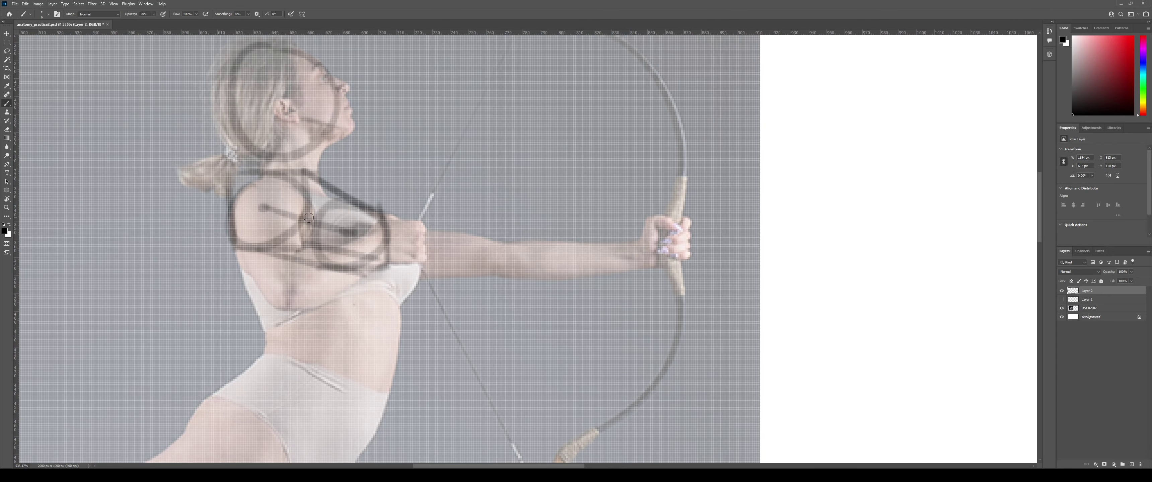
key("z")
left_click_drag(318, 195, 307, 195)
key("b")
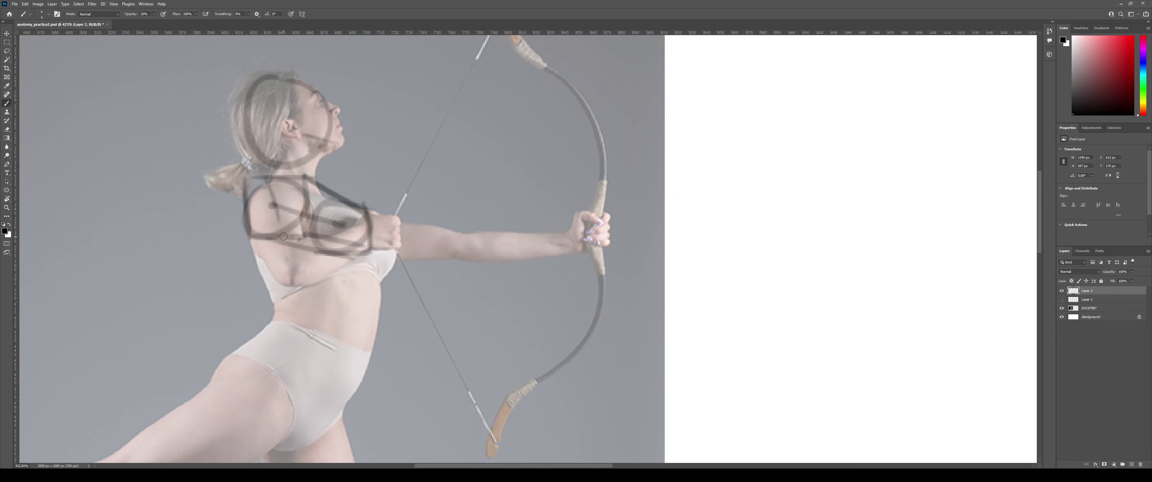
key("z")
left_click_drag(356, 228, 322, 227)
Examine the archer's raised and standing legs in the reference photo and compare the whole pose with the sketch.
left_click_drag(386, 273, 441, 197)
left_click_drag(440, 197, 413, 196)
key("b")
mouse_move(392, 251)
left_mouse_down()
mouse_move(390, 191)
mouse_move(408, 245)
mouse_move(389, 160)
mouse_move(428, 260)
mouse_move(407, 259)
left_mouse_up()
key("z")
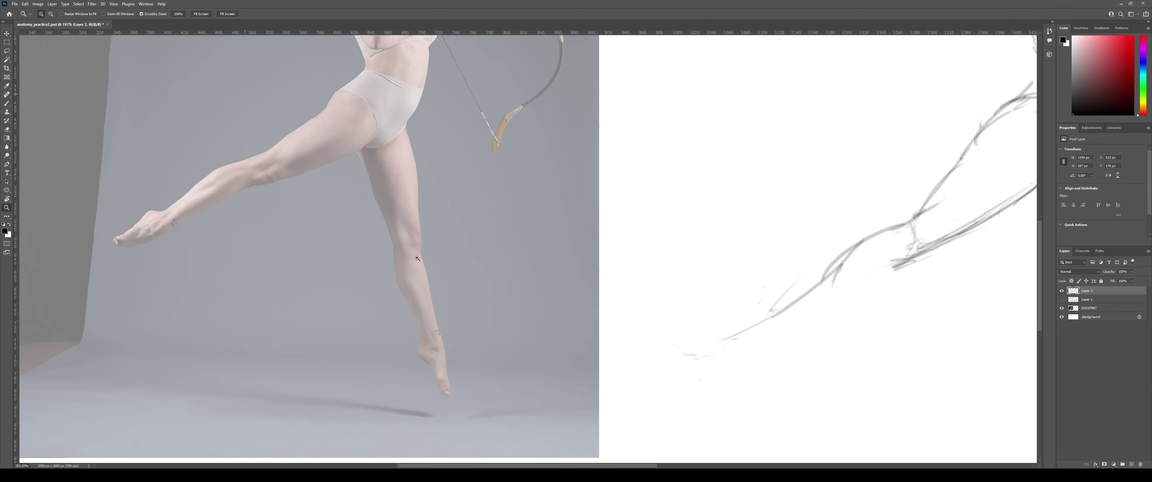
key("b")
mouse_move(447, 302)
left_mouse_down()
mouse_move(427, 263)
mouse_move(439, 254)
left_mouse_up()
key("z")
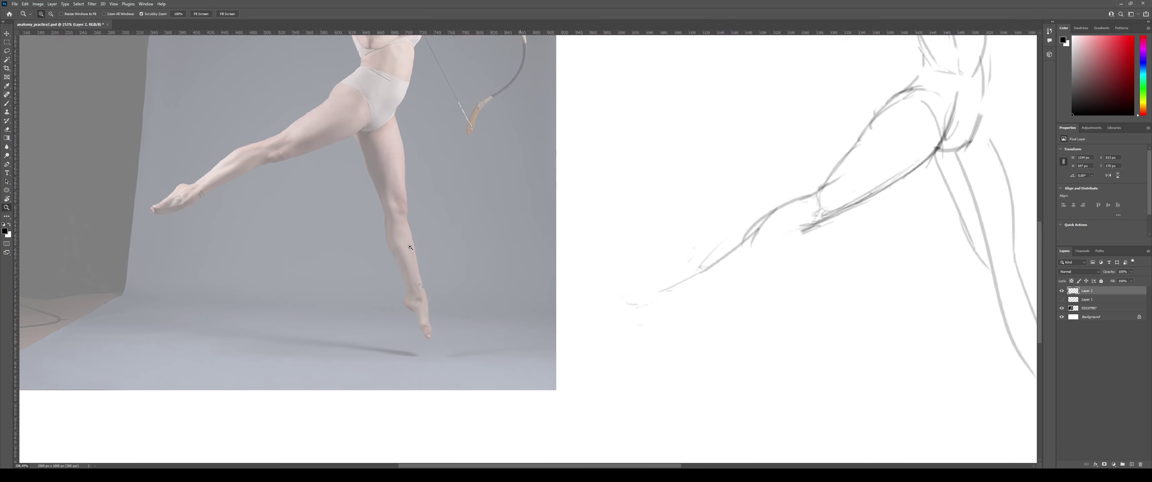
mouse_move(412, 89)
left_mouse_down()
mouse_move(454, 238)
mouse_move(454, 217)
mouse_move(465, 217)
left_mouse_up()
key("b")
key("z")
key("b")
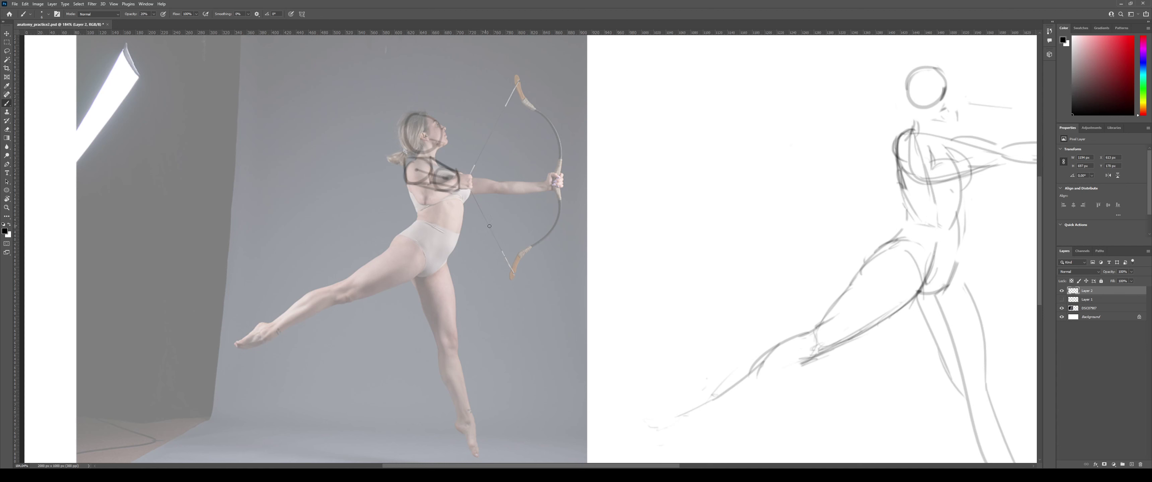
Draw a straight horizontal line across the archer's waist in the reference photo, replacing the first line placed too low.
left_click_drag(603, 236, 149, 235)
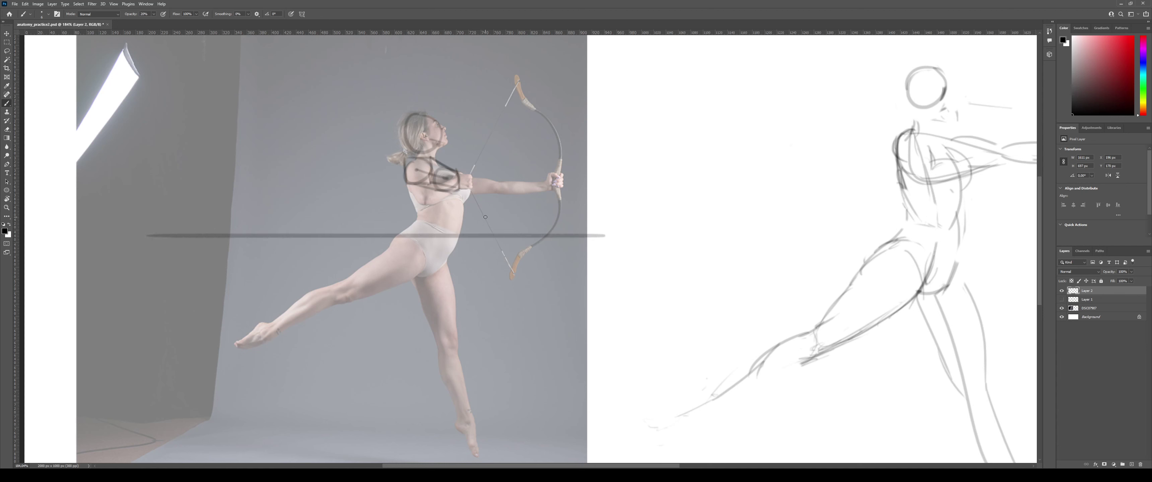
key("ctrl+z")
left_click_drag(599, 218, 231, 218)
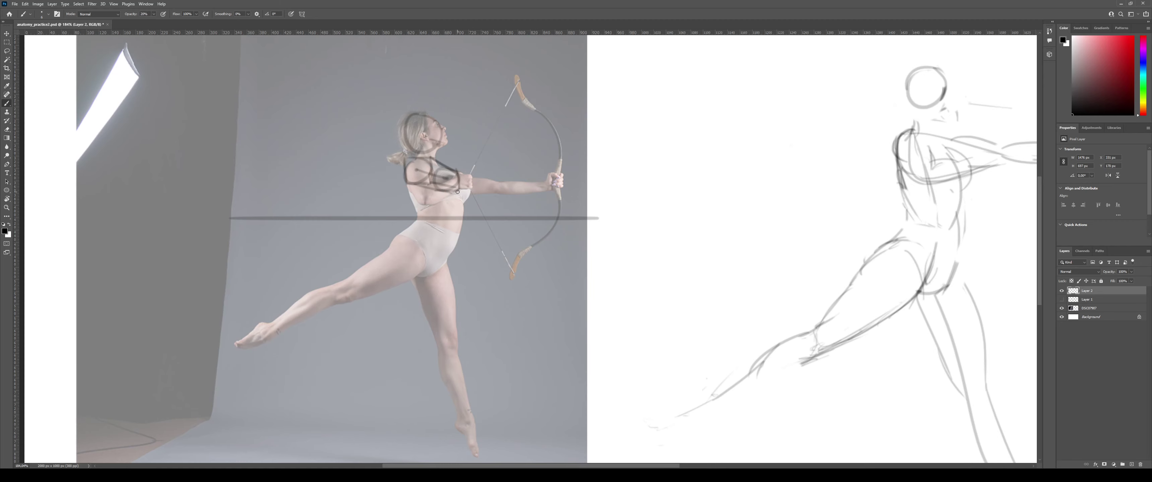
Try strokes along the hip and the upper edge of the pelvis in the reference photo, undoing them.
scroll(447, 193, "up", 3)
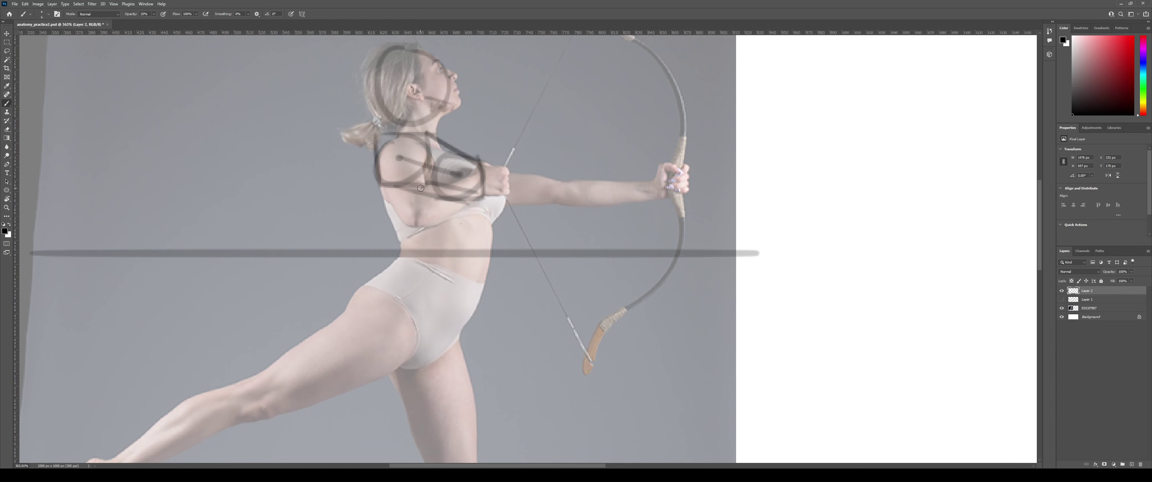
scroll(436, 147, "down", 3)
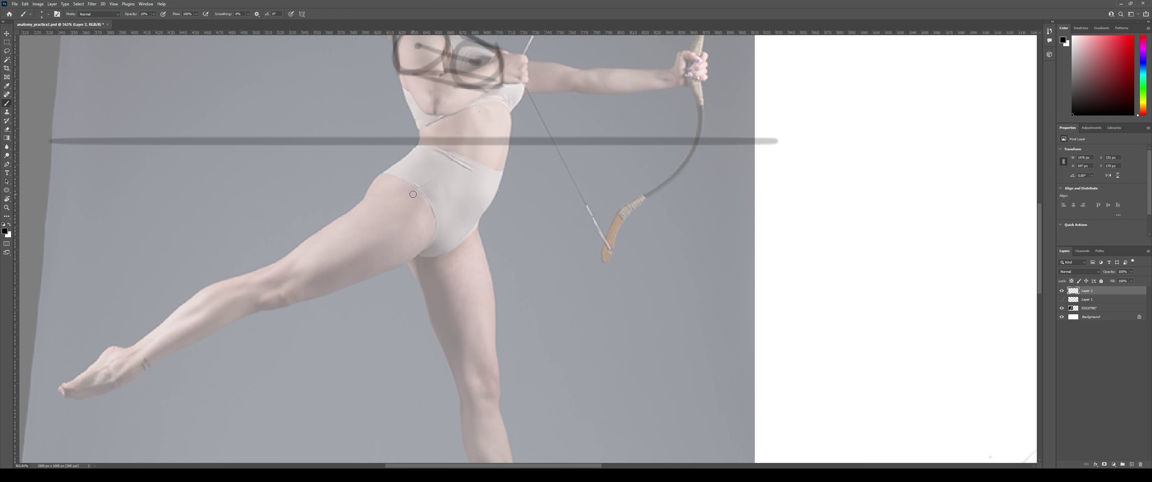
mouse_move(369, 198)
left_mouse_down()
mouse_move(420, 163)
mouse_move(409, 165)
mouse_move(428, 172)
mouse_move(406, 166)
mouse_move(474, 206)
left_mouse_up()
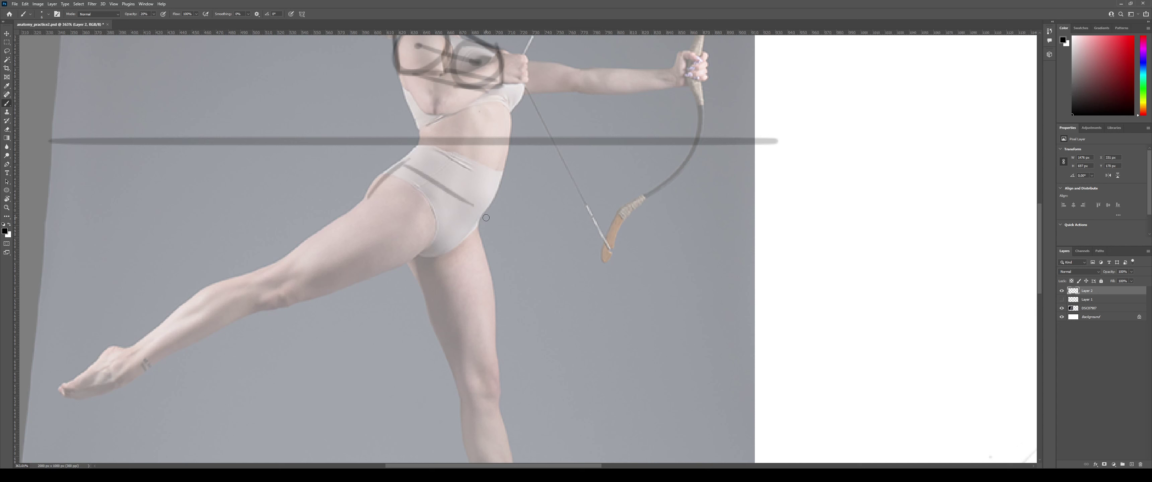
key("ctrl+z")
key("ctrl+z")
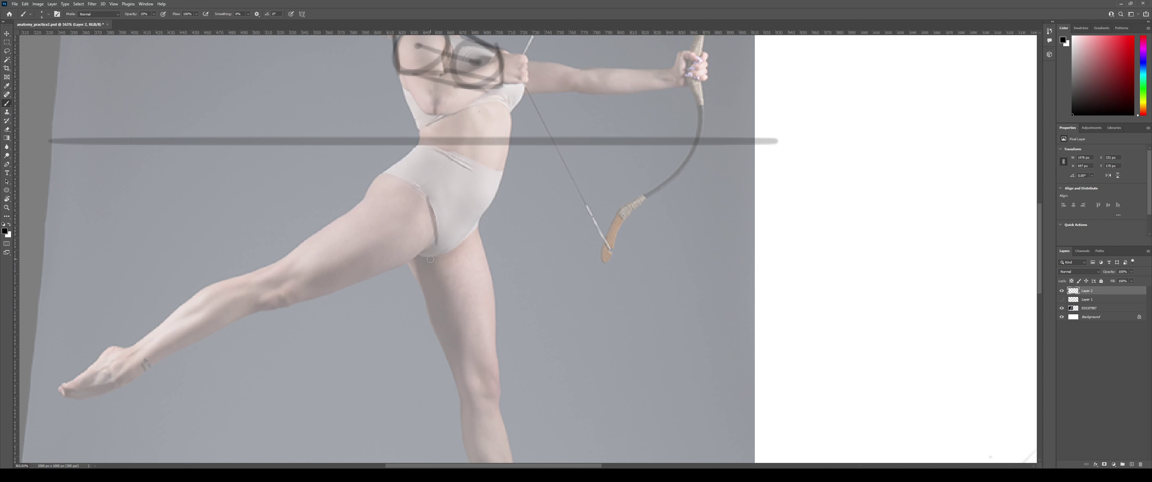
Draw the pelvis block's middle edge along the near leg opening and its lower edge toward the far hip.
left_click_drag(435, 208, 430, 259)
key("ctrl+z")
mouse_move(432, 216)
left_mouse_down()
mouse_move(428, 251)
mouse_move(439, 259)
left_mouse_up()
key("ctrl+z")
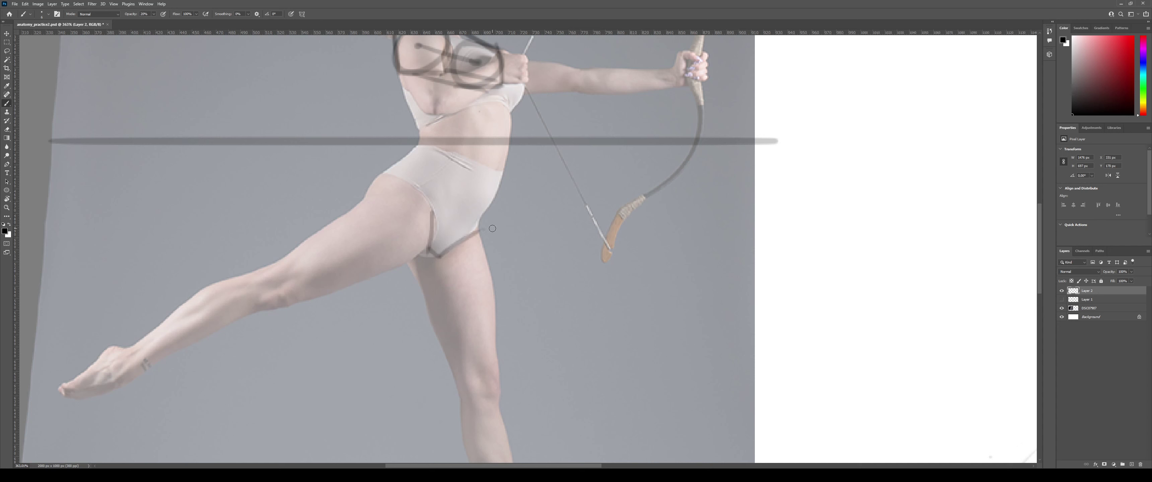
left_click_drag(469, 230, 441, 261)
Outline the near side plane of the pelvis block over the hip in the photo, undoing the missed strokes.
left_click_drag(384, 182, 430, 207)
key("ctrl+z")
mouse_move(378, 179)
left_mouse_down()
mouse_move(394, 152)
mouse_move(452, 178)
mouse_move(430, 206)
left_mouse_up()
key("ctrl+z")
mouse_move(376, 178)
left_mouse_down()
mouse_move(397, 242)
mouse_move(429, 248)
left_mouse_up()
Add the front plane edges of the pelvis block in the photo, redrawing the strokes that miss.
left_click_drag(452, 178, 488, 228)
key("ctrl+z")
key("ctrl+z")
left_click_drag(451, 181, 478, 215)
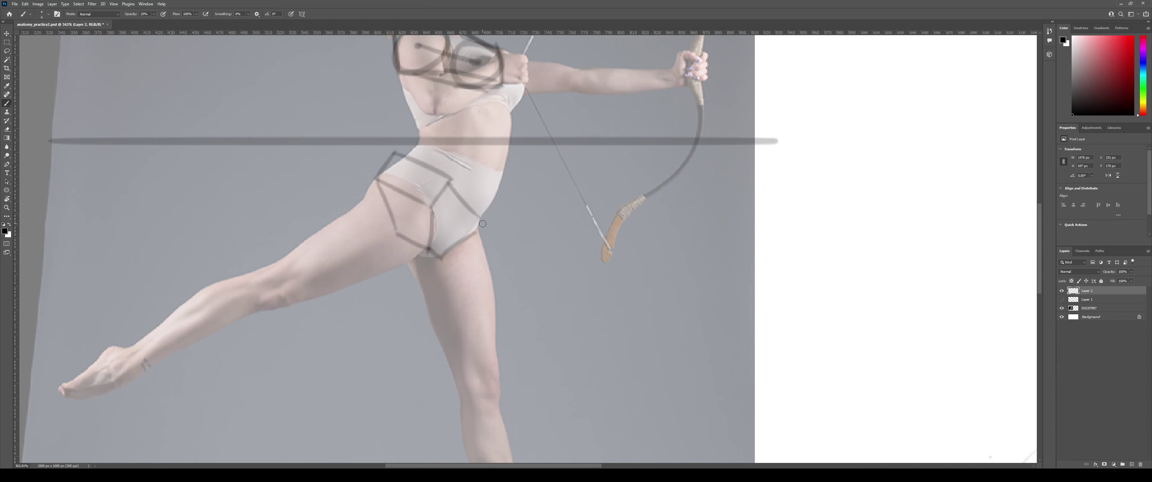
key("ctrl+z")
mouse_move(449, 178)
left_mouse_down()
mouse_move(483, 210)
mouse_move(421, 210)
mouse_move(464, 209)
mouse_move(447, 209)
mouse_move(478, 234)
mouse_move(460, 234)
left_mouse_up()
Circle the ankle of the standing leg in the photo, adding a curved band across it and a direction stroke above.
key("z")
left_click_drag(460, 234, 488, 244)
mouse_move(488, 244)
left_mouse_down()
mouse_move(459, 151)
mouse_move(464, 173)
left_mouse_up()
key("b")
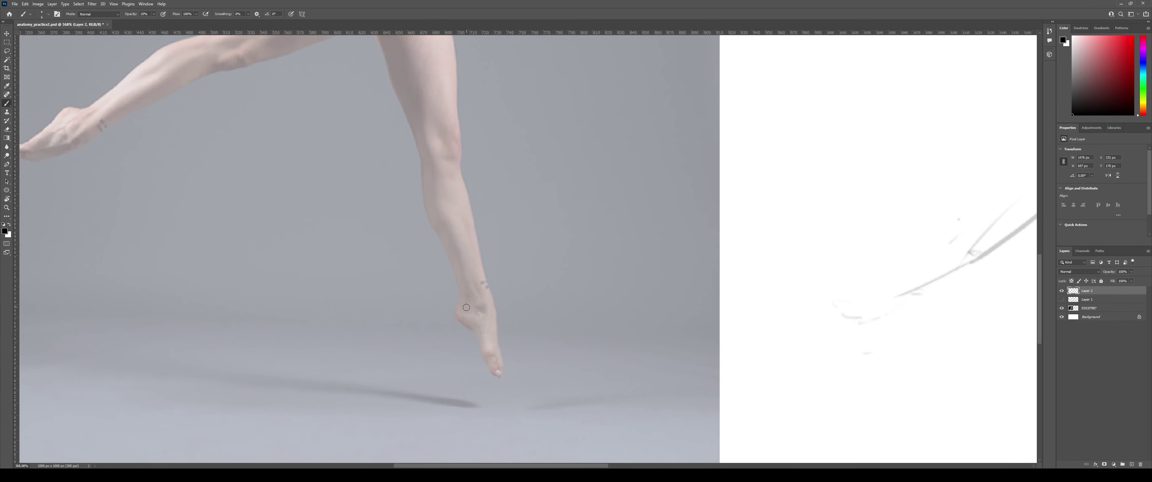
key("ctrl+z")
left_click_drag(475, 295, 496, 302)
key("ctrl+z")
left_click_drag(479, 237, 482, 282)
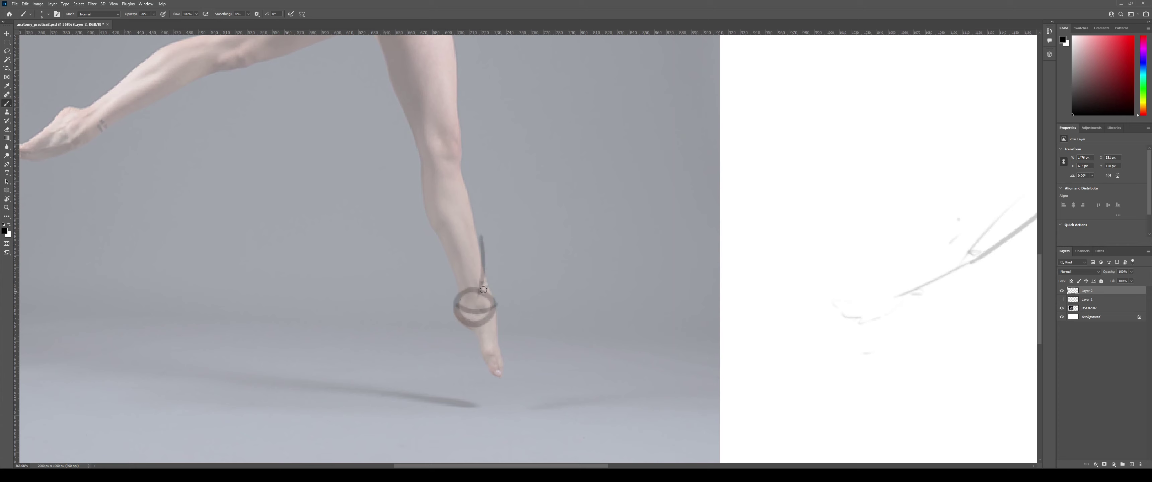
key("ctrl+z")
mouse_move(499, 230)
left_mouse_down()
mouse_move(483, 279)
mouse_move(497, 276)
left_mouse_up()
Examine the shoulder, waist, pelvis and ankle guides on the reference photo and compare them with the sketch.
key("z")
left_click_drag(512, 245, 481, 245)
left_click_drag(484, 199, 490, 289)
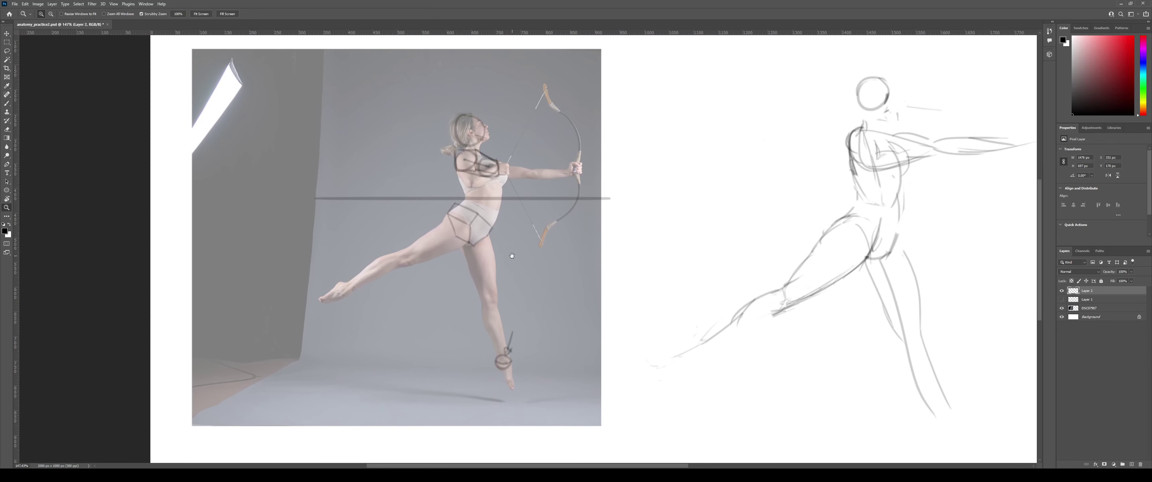
left_click_drag(512, 256, 518, 330)
left_click_drag(477, 260, 496, 260)
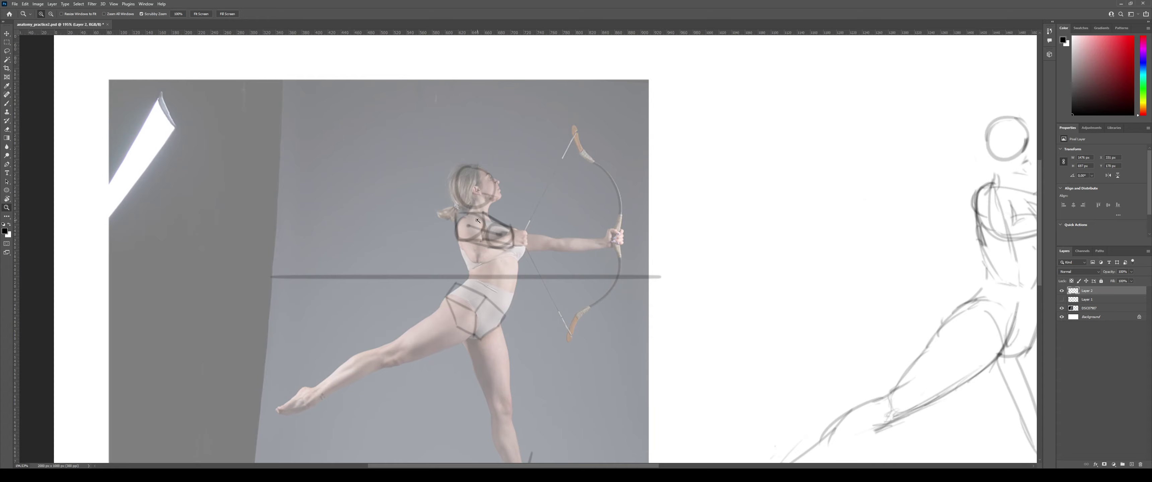
left_click_drag(478, 221, 499, 299)
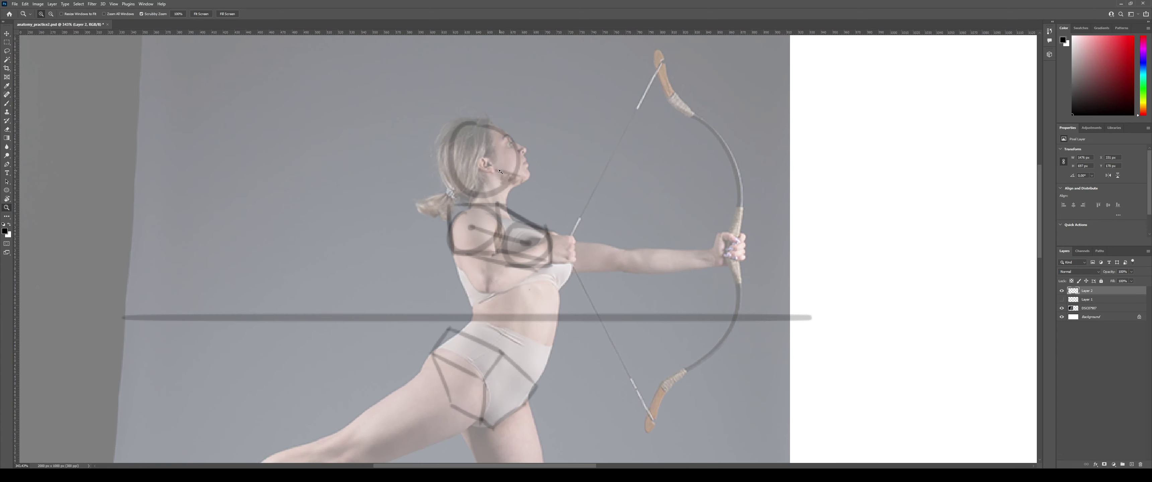
key("b")
mouse_move(453, 252)
left_mouse_down()
mouse_move(537, 281)
mouse_move(479, 261)
mouse_move(515, 271)
mouse_move(492, 258)
left_mouse_up()
key("ctrl+z")
key("z")
key("b")
left_click_drag(518, 315, 525, 242)
key("z")
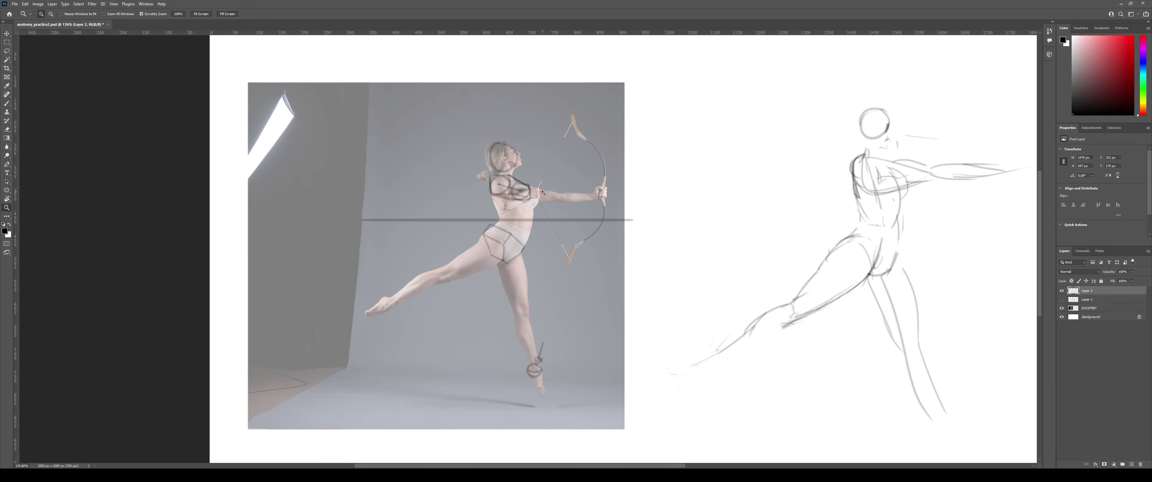
scroll(546, 192, "down", 1)
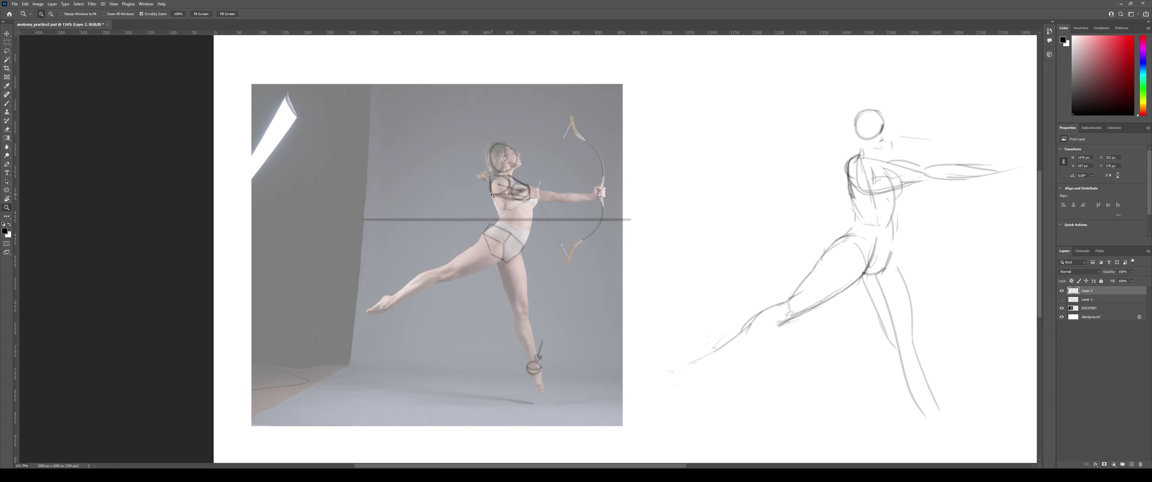
Draw an oval at the waist between the shoulder box and pelvis block in the photo, undoing the misplaced strokes.
mouse_move(496, 230)
left_mouse_down()
mouse_move(532, 230)
mouse_move(528, 219)
mouse_move(555, 209)
mouse_move(515, 206)
mouse_move(555, 246)
left_mouse_up()
key("b")
key("ctrl+z")
key("ctrl+z")
key("ctrl+z")
key("ctrl+z")
mouse_move(511, 207)
left_mouse_down()
mouse_move(545, 206)
mouse_move(547, 215)
left_mouse_up()
key("ctrl+z")
key("ctrl+z")
Draw curved strokes along the torso in the photo linking the shoulder box to the pelvis, undoing the missed ones.
mouse_move(514, 146)
left_mouse_down()
mouse_move(505, 162)
mouse_move(562, 219)
mouse_move(548, 171)
mouse_move(546, 199)
left_mouse_up()
key("ctrl+z")
key("ctrl+z")
left_click_drag(504, 152, 547, 210)
key("ctrl+z")
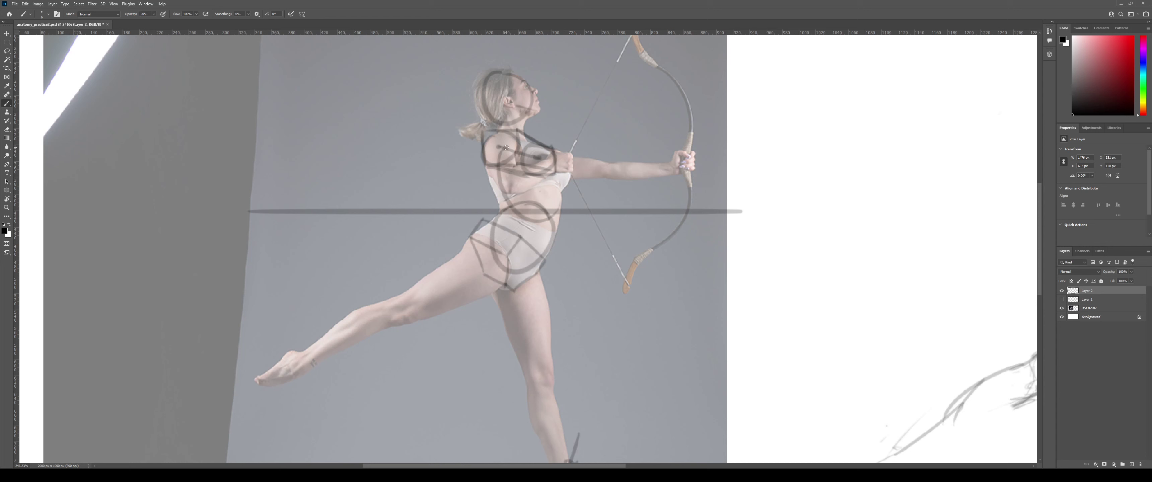
mouse_move(507, 147)
left_mouse_down()
mouse_move(563, 215)
mouse_move(564, 180)
mouse_move(559, 218)
mouse_move(468, 182)
mouse_move(561, 208)
mouse_move(505, 190)
left_mouse_up()
key("ctrl+z")
key("z")
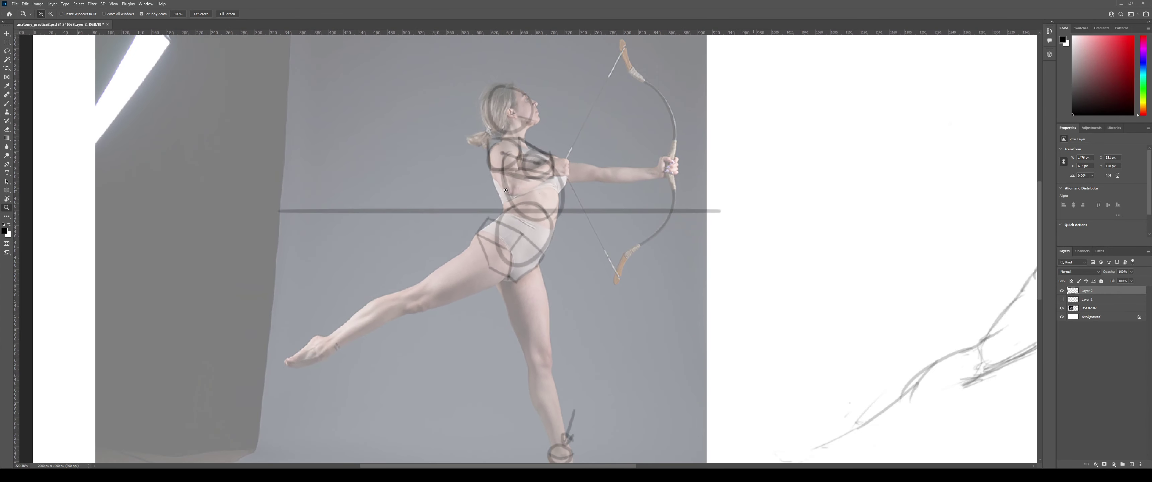
Save the anatomy practice document.
left_click_drag(620, 216, 507, 234)
left_click_drag(592, 225, 523, 248)
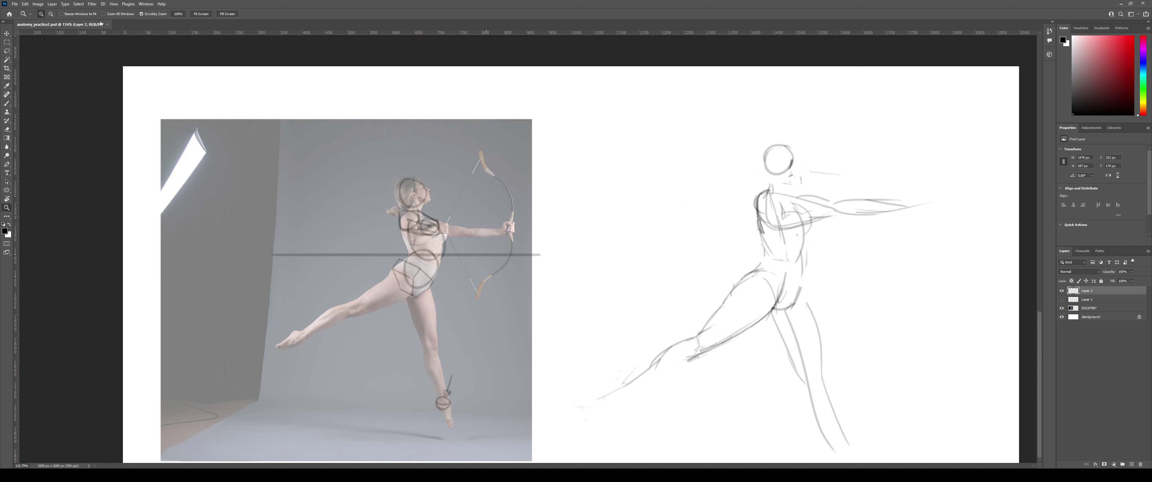
key("ctrl+s")
key("ctrl+w")
left_click(414, 237)
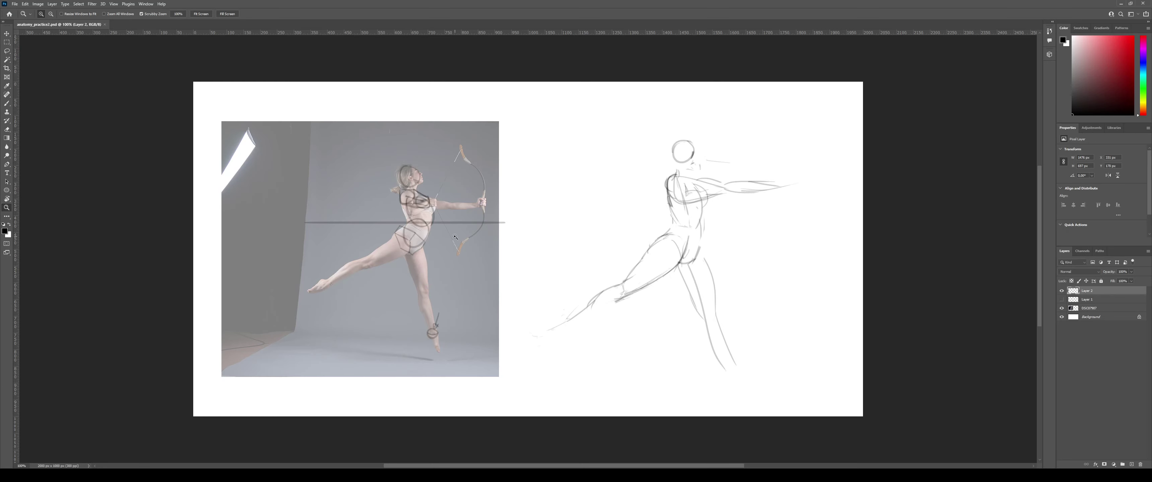
Draw overlapping construction circles over the hips and buttocks of the archer in the reference photo.
left_click_drag(406, 210, 435, 213)
key("b")
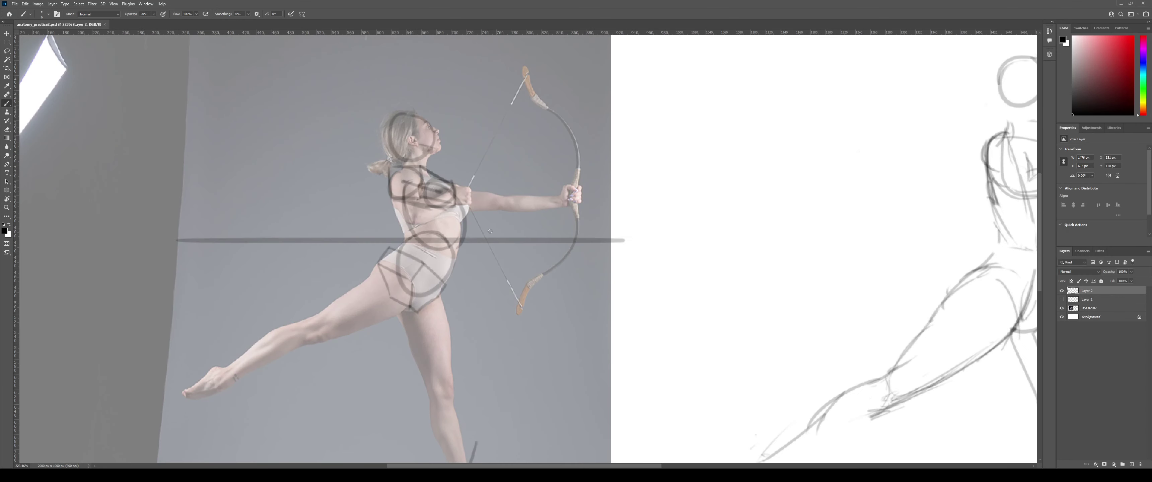
scroll(427, 197, "down", 2)
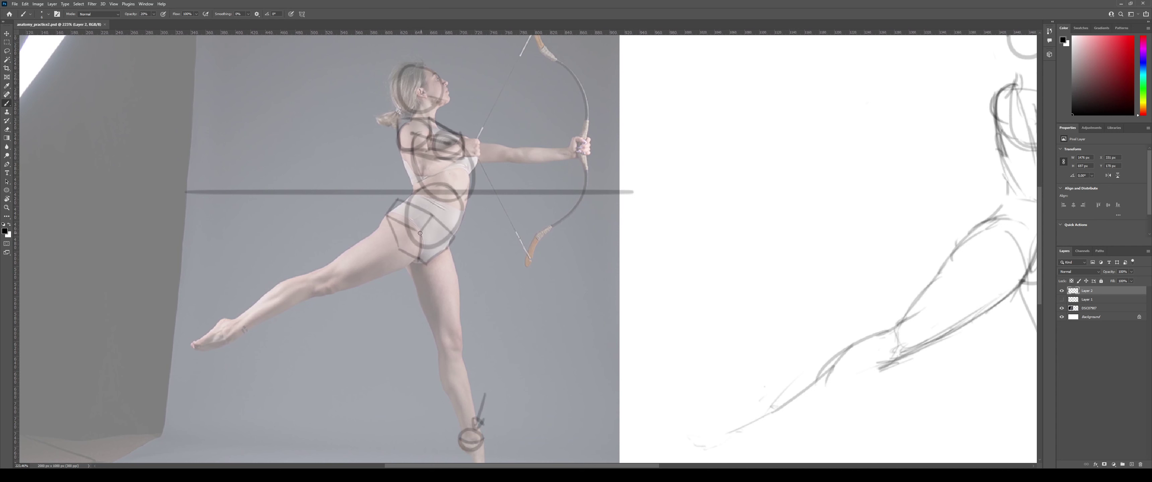
mouse_move(393, 216)
left_mouse_down()
mouse_move(421, 229)
mouse_move(397, 253)
mouse_move(406, 220)
mouse_move(420, 272)
mouse_move(430, 239)
mouse_move(407, 260)
left_mouse_up()
key("ctrl+z")
key("ctrl+z")
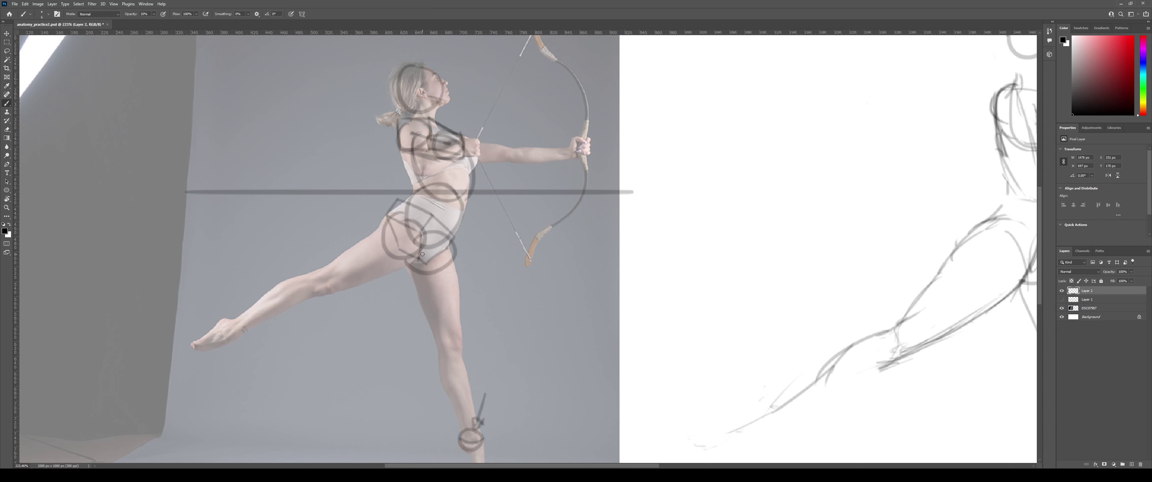
key("ctrl+z")
left_click_drag(424, 230, 421, 245)
key("ctrl+z")
mouse_move(396, 216)
left_mouse_down()
mouse_move(382, 240)
mouse_move(397, 257)
mouse_move(448, 257)
mouse_move(431, 275)
left_mouse_up()
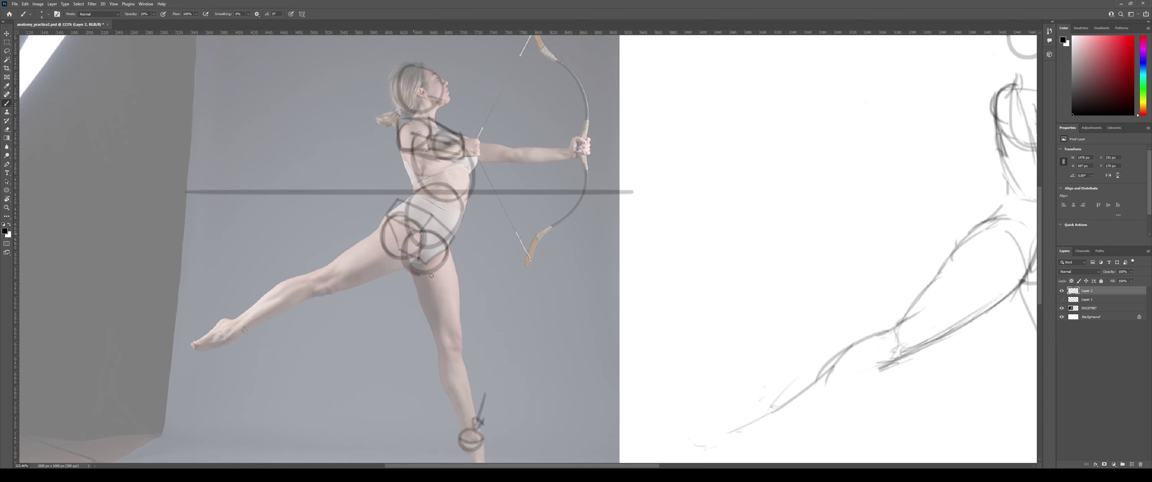
Clean up the rough lines around the waist and hip of the sketched figure with the Eraser.
key("z")
left_click_drag(439, 245, 398, 250)
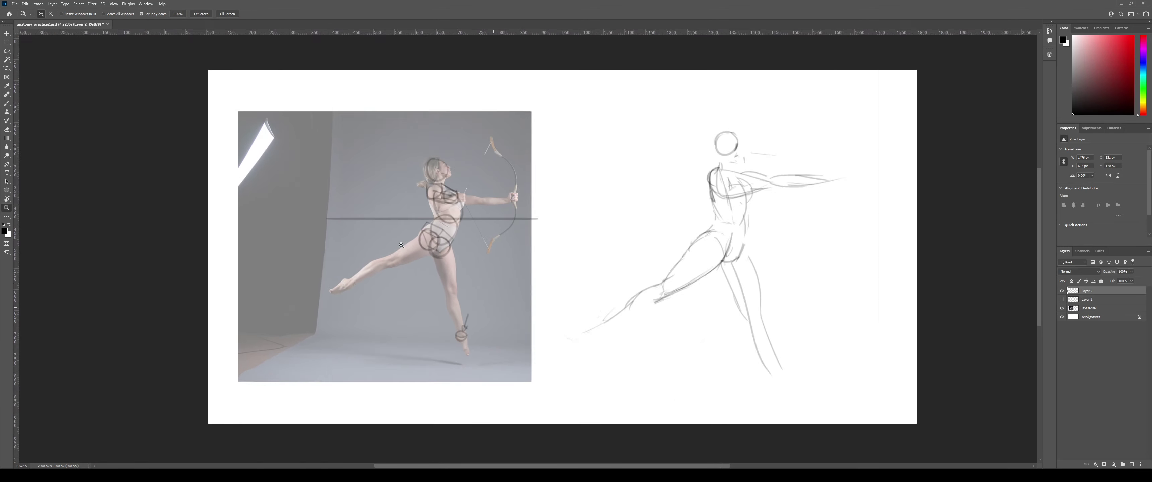
mouse_move(401, 246)
left_mouse_down()
mouse_move(391, 245)
mouse_move(420, 244)
mouse_move(452, 332)
mouse_move(435, 243)
mouse_move(423, 242)
left_mouse_up()
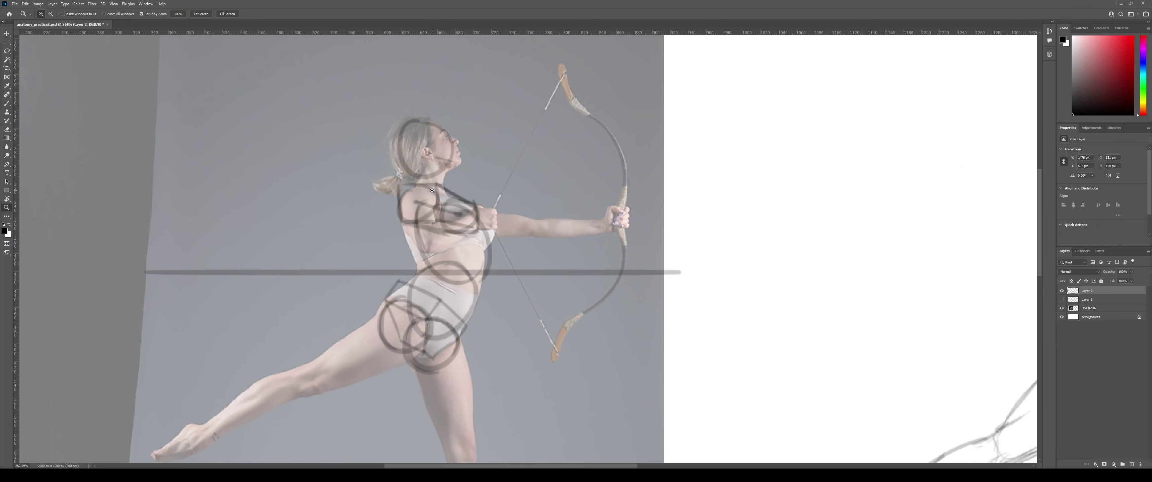
mouse_move(546, 216)
left_mouse_down()
mouse_move(481, 232)
mouse_move(550, 226)
left_mouse_up()
key("b")
key("z")
left_click_drag(707, 196, 389, 214)
key("z")
left_click_drag(607, 211, 577, 211)
key("b")
left_click_drag(577, 211, 441, 198)
mouse_move(470, 218)
left_mouse_down()
mouse_move(461, 212)
mouse_move(484, 227)
left_mouse_up()
key("e")
left_click_drag(496, 300, 509, 239)
key("b")
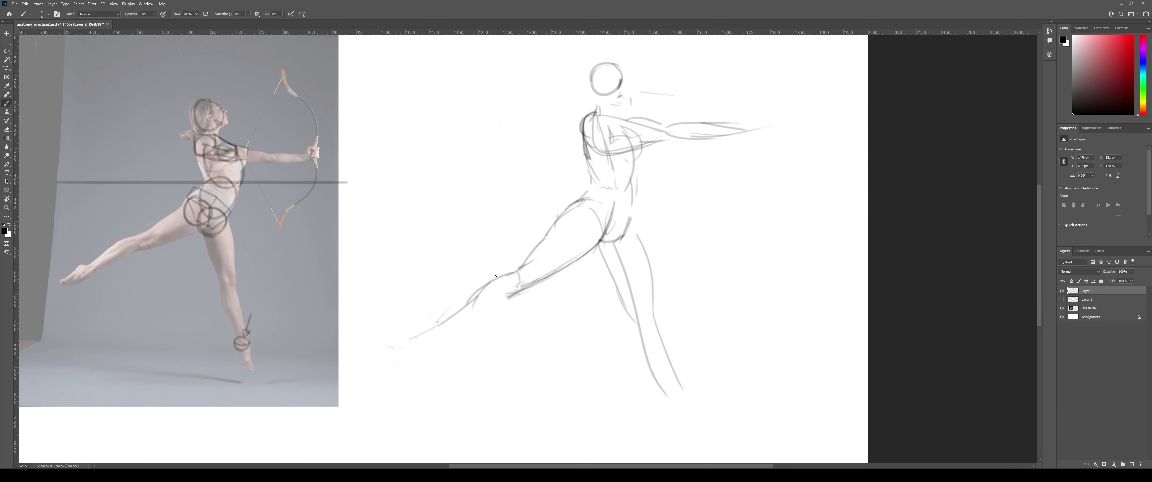
Sketch the waistline across the lower torso of the figure, undoing and redrawing strokes as needed.
left_click_drag(609, 219, 522, 316)
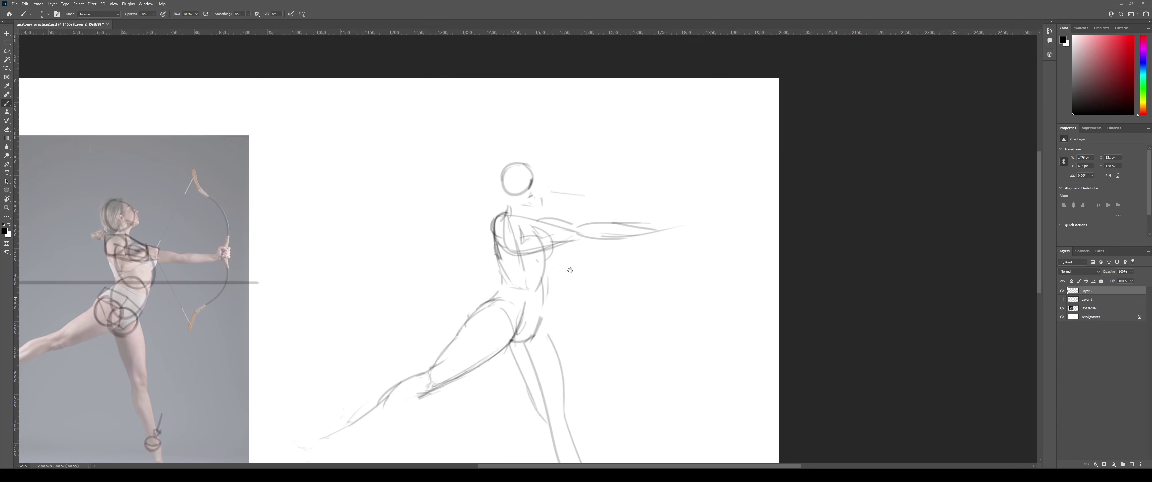
left_click_drag(541, 215, 588, 228)
key("ctrl+z")
key("ctrl+z")
mouse_move(540, 169)
left_mouse_down()
mouse_move(553, 179)
mouse_move(539, 197)
mouse_move(585, 275)
mouse_move(579, 208)
mouse_move(545, 182)
mouse_move(561, 224)
mouse_move(540, 246)
mouse_move(551, 192)
mouse_move(542, 240)
mouse_move(511, 243)
mouse_move(520, 254)
mouse_move(574, 219)
mouse_move(589, 253)
left_mouse_up()
key("ctrl+z")
key("ctrl+z")
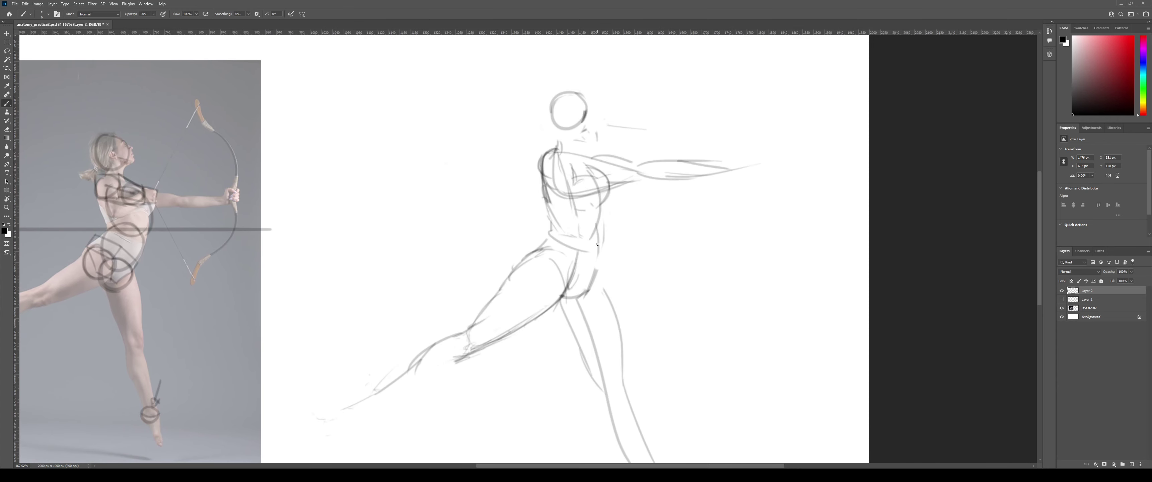
key("ctrl+z")
left_click_drag(550, 229, 596, 249)
mouse_move(551, 229)
left_mouse_down()
mouse_move(542, 249)
mouse_move(568, 276)
left_mouse_up()
key("ctrl+z")
key("ctrl+z")
key("ctrl+z")
Sketch the belly contour from under the chest down to the front of the hips.
left_click_drag(594, 288, 600, 281)
left_click_drag(599, 230, 582, 298)
key("ctrl+z")
mouse_move(600, 228)
left_mouse_down()
mouse_move(583, 298)
mouse_move(587, 289)
left_mouse_up()
key("ctrl+z")
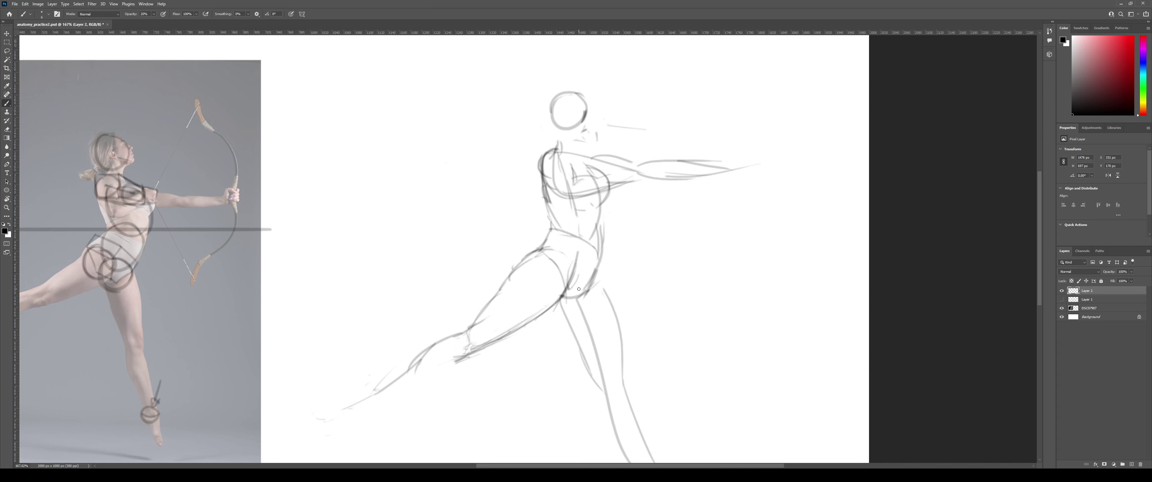
key("ctrl+z")
left_click_drag(601, 261, 584, 290)
key("ctrl+z")
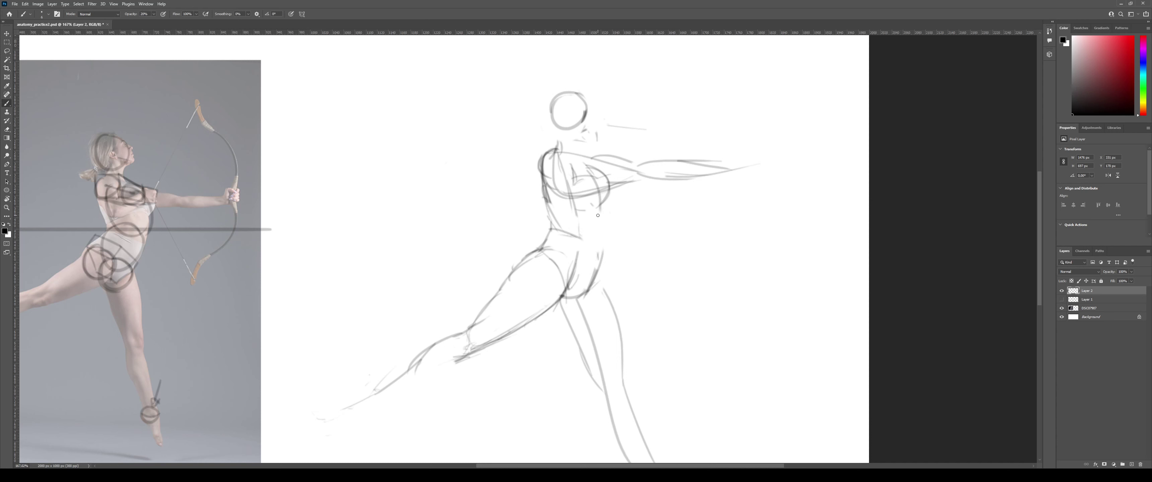
left_click_drag(600, 223, 596, 279)
key("ctrl+z")
left_click_drag(600, 204, 591, 281)
Erase the old chest contour and redraw it as a rounder curve beneath the extended arm.
left_click_drag(620, 195, 639, 240)
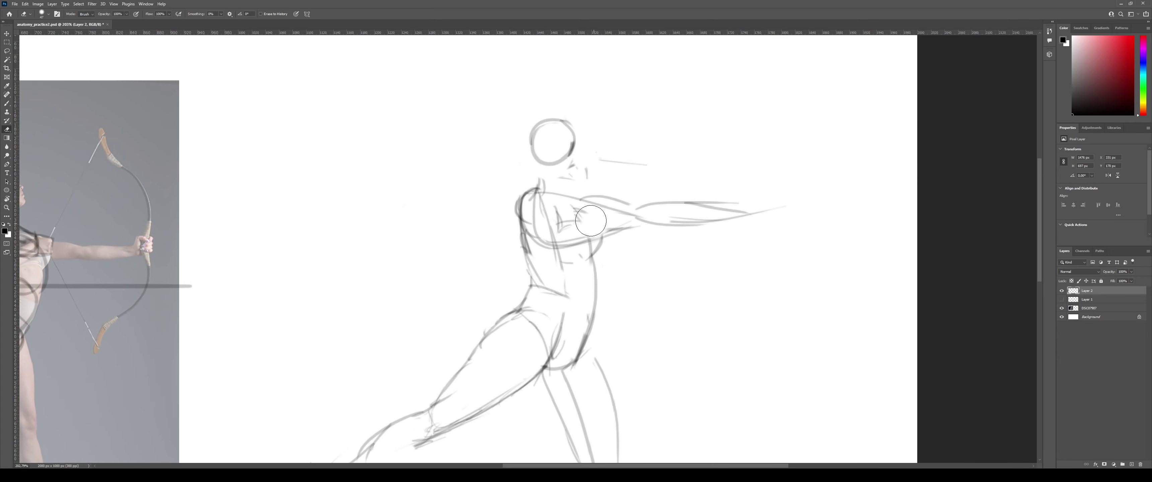
key("b")
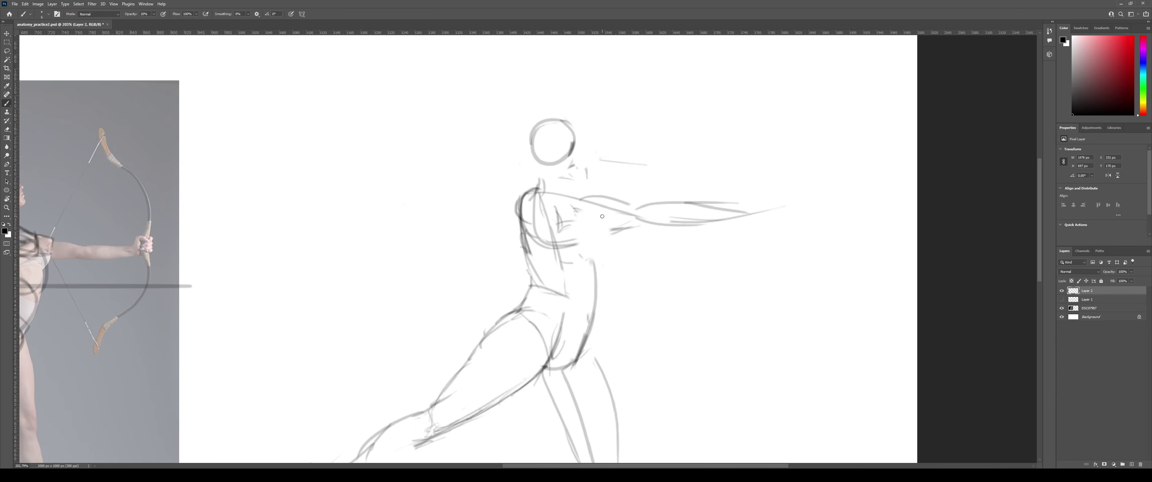
left_click_drag(586, 213, 593, 263)
key("ctrl+z")
mouse_move(586, 213)
left_mouse_down()
mouse_move(592, 260)
mouse_move(550, 265)
mouse_move(577, 264)
left_mouse_up()
Try to sketch a curved line from the crotch up the abdomen toward the ribcage.
key("z")
left_click_drag(459, 270, 652, 269)
left_click_drag(396, 224, 389, 272)
mouse_move(1033, 277)
left_mouse_down()
mouse_move(638, 242)
mouse_move(581, 260)
mouse_move(613, 260)
left_mouse_up()
key("b")
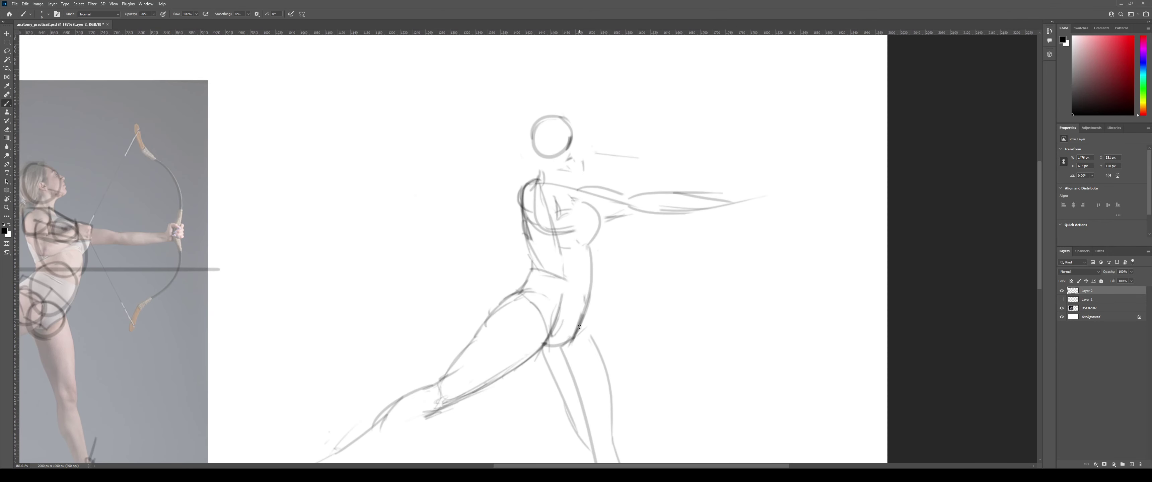
left_click_drag(549, 344, 579, 254)
key("ctrl+z")
mouse_move(549, 342)
left_mouse_down()
mouse_move(577, 304)
mouse_move(584, 251)
left_mouse_up()
key("ctrl+z")
Rework the ribcage lines and strengthen the back contour below the shoulder.
key("z")
left_click(594, 255)
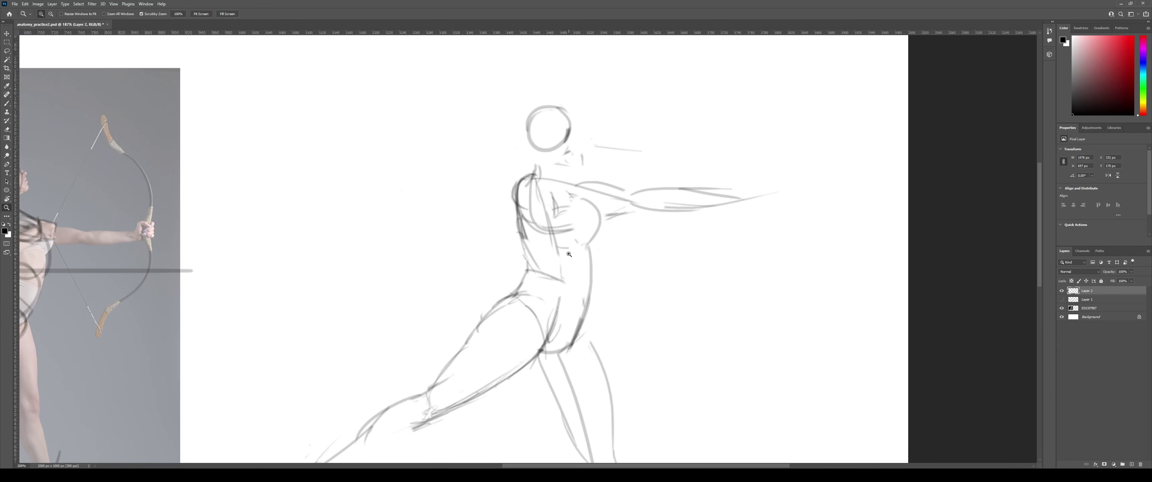
scroll(569, 254, "up", 2)
key("b")
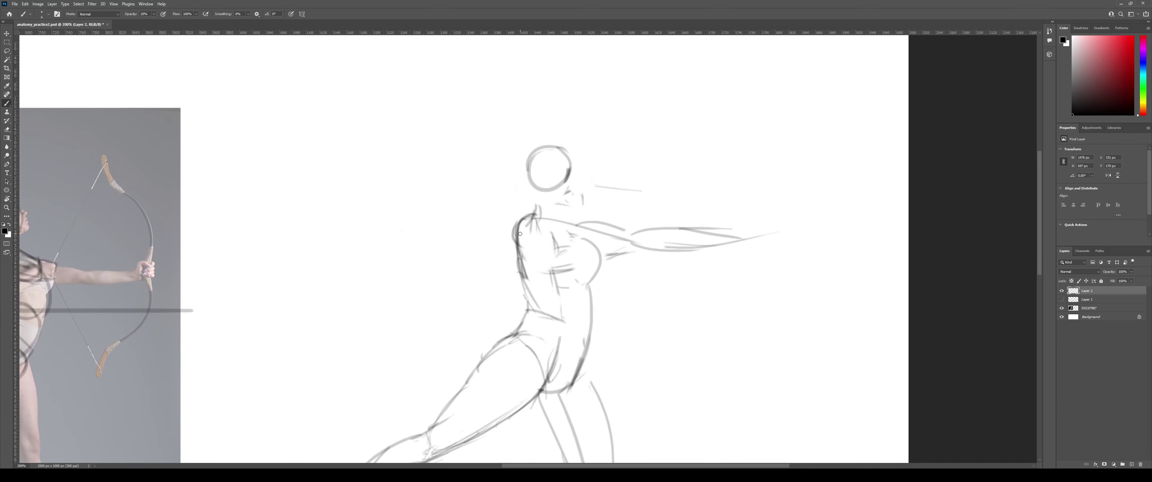
left_click_drag(520, 233, 529, 266)
key("z")
left_click_drag(633, 239, 616, 254)
key("b")
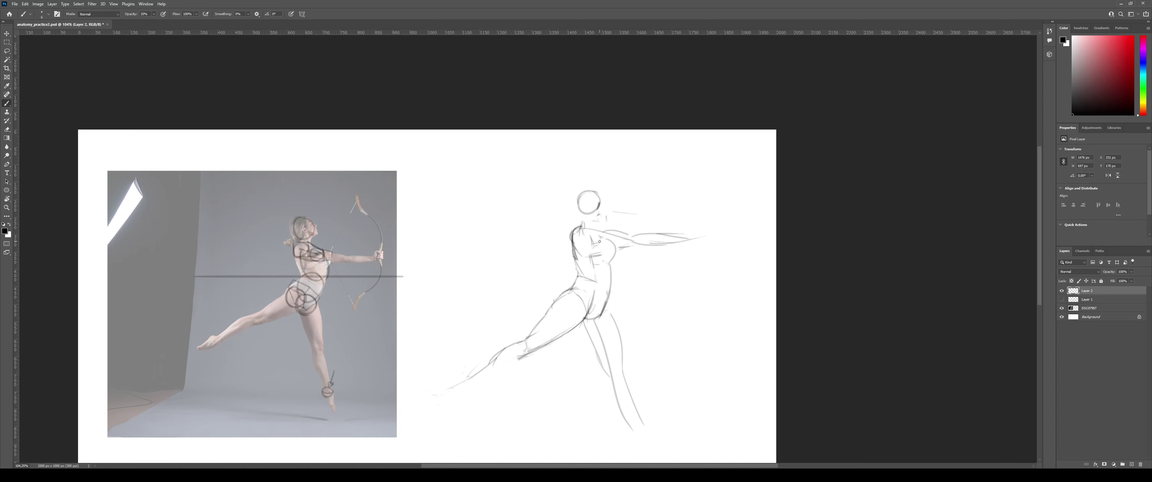
Try to redraw the face side of the head circle on the sketched figure.
scroll(600, 241, "up", 5)
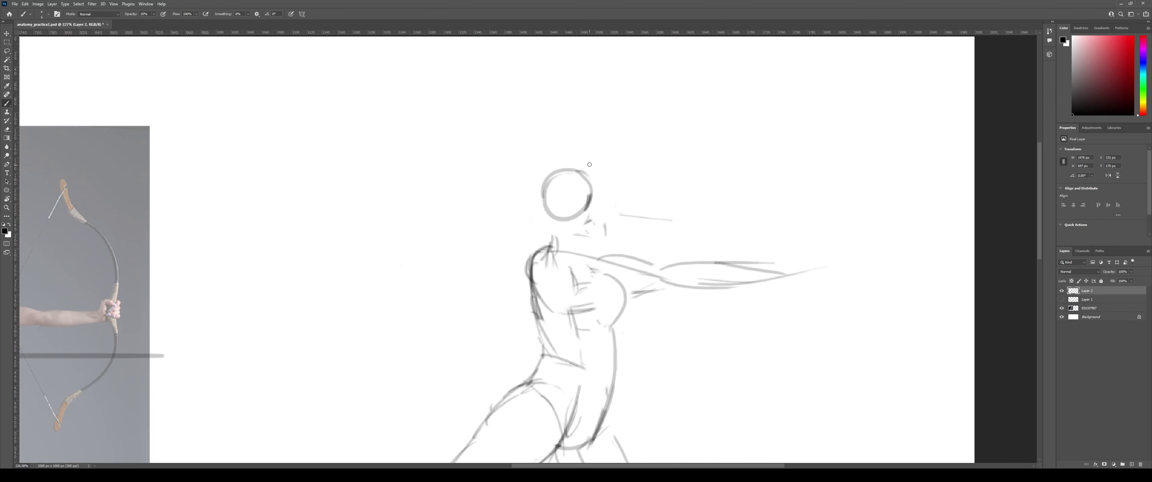
left_click_drag(577, 172, 585, 217)
key("ctrl+z")
key("z")
scroll(594, 228, "down", 5)
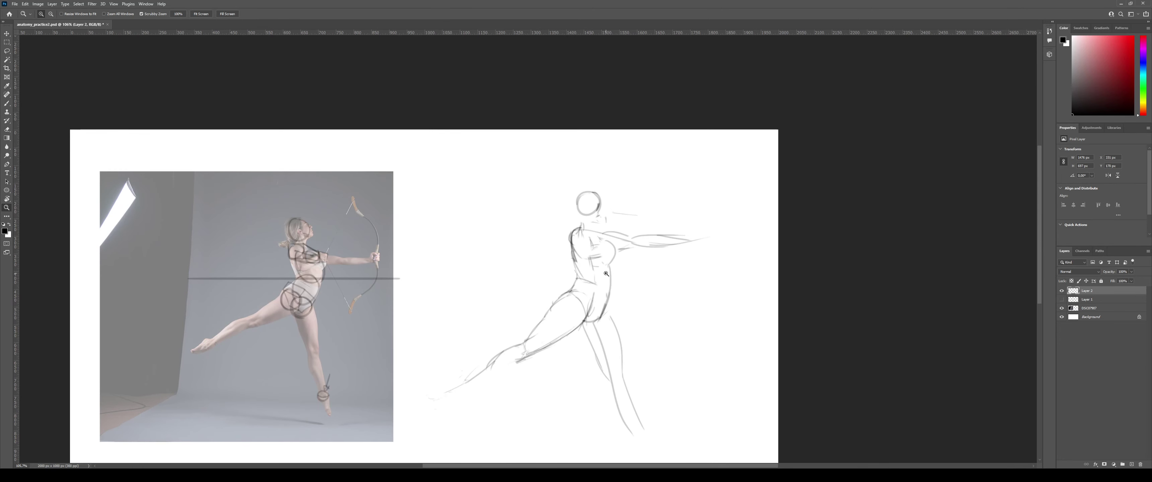
key("e")
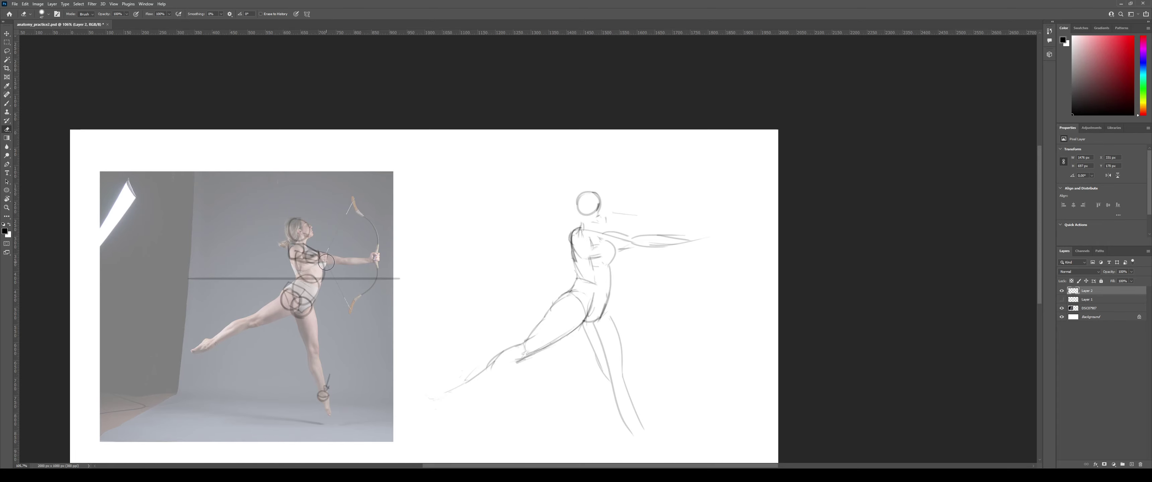
key("b")
key("z")
left_click_drag(692, 222, 727, 222)
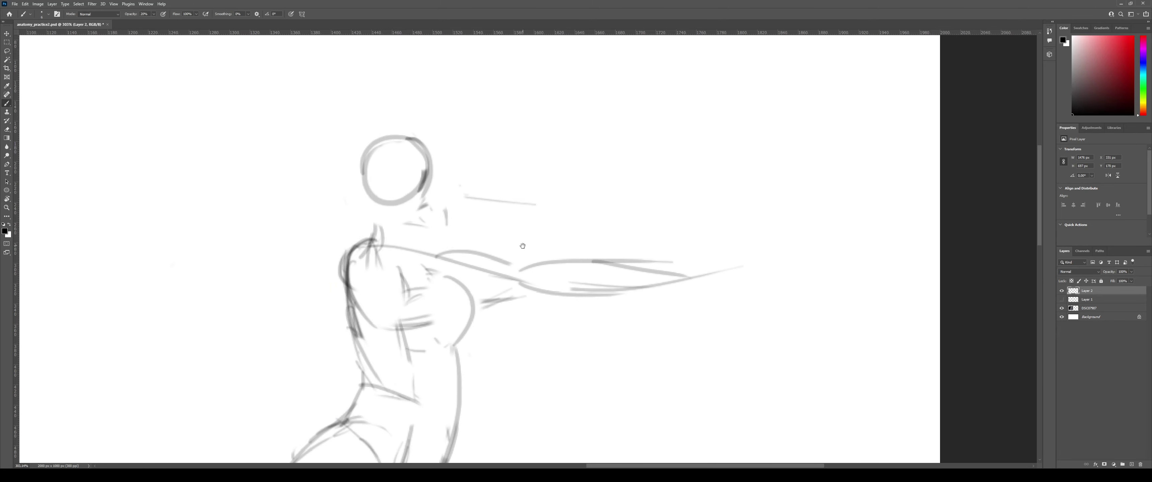
mouse_move(501, 255)
left_mouse_down()
mouse_move(581, 235)
mouse_move(529, 239)
mouse_move(534, 258)
left_mouse_up()
key("b")
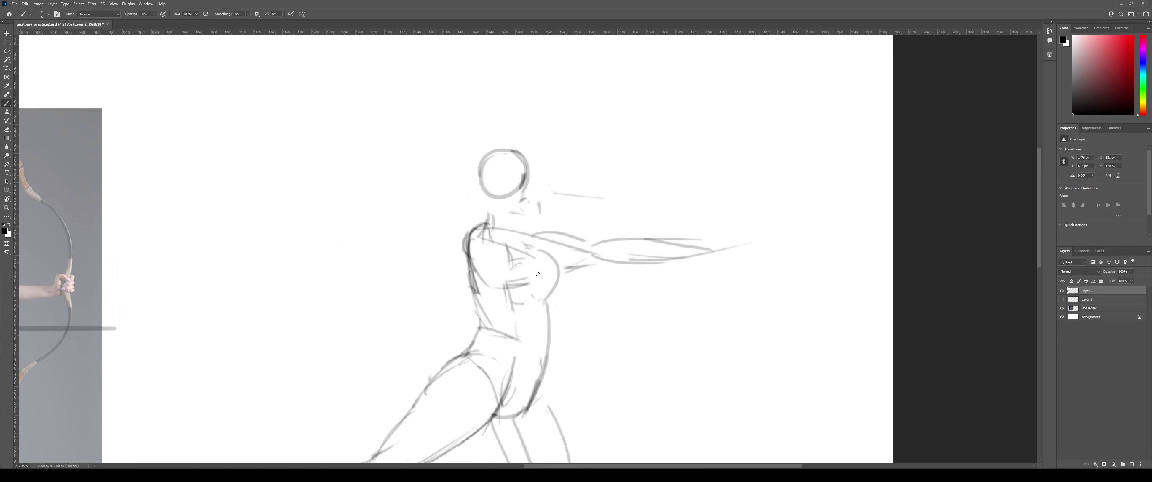
Rework the top shoulder line running from the neck toward the extended arm.
key("z")
key("ctrl+z")
key("b")
mouse_move(477, 227)
left_mouse_down()
mouse_move(556, 251)
mouse_move(517, 220)
left_mouse_up()
key("ctrl+z")
key("z")
mouse_move(565, 227)
left_mouse_down()
mouse_move(538, 226)
mouse_move(566, 227)
left_mouse_up()
key("b")
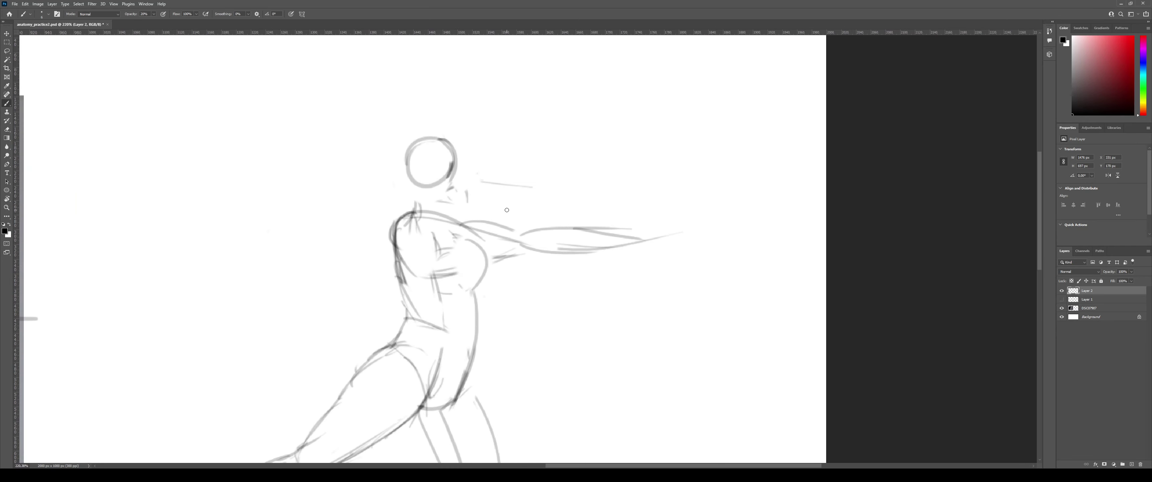
left_click_drag(487, 281, 516, 197)
Erase the stray inner line of the standing leg and rework the contour around its knee.
key("z")
left_click_drag(502, 241, 477, 242)
mouse_move(525, 276)
left_mouse_down()
mouse_move(550, 278)
mouse_move(436, 284)
left_mouse_up()
key("b")
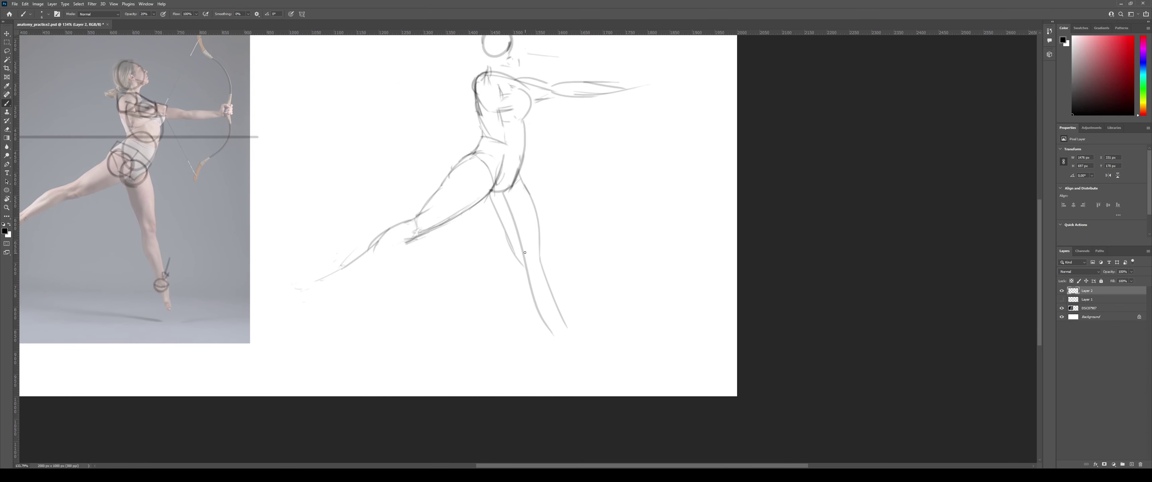
left_click_drag(524, 256, 549, 322)
key("ctrl+z")
left_click_drag(539, 245, 542, 264)
key("e")
left_click_drag(519, 231, 534, 282)
key("b")
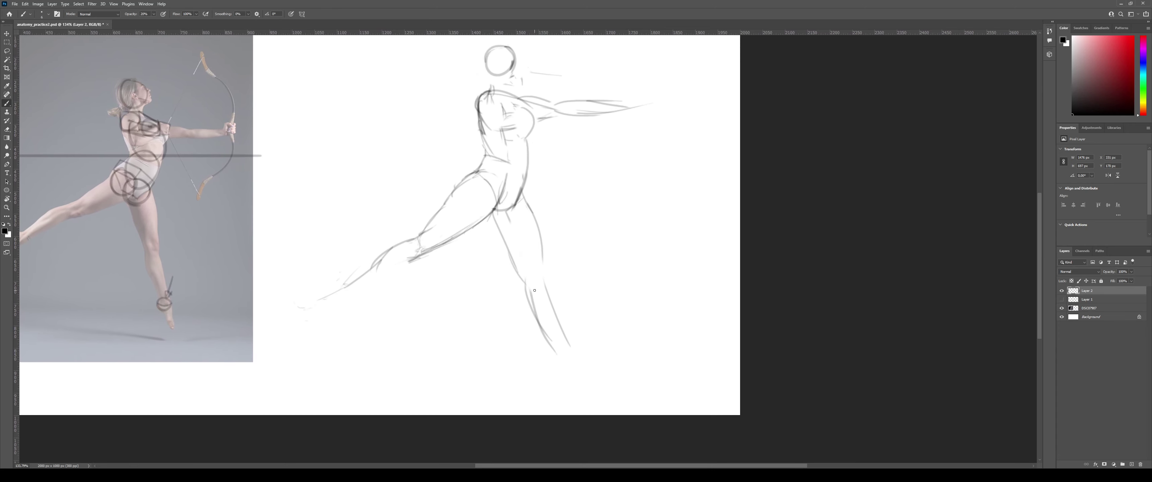
Try to sketch the calf and ankle lines of the standing leg.
key("ctrl+z")
key("z")
left_click_drag(499, 227, 446, 229)
key("b")
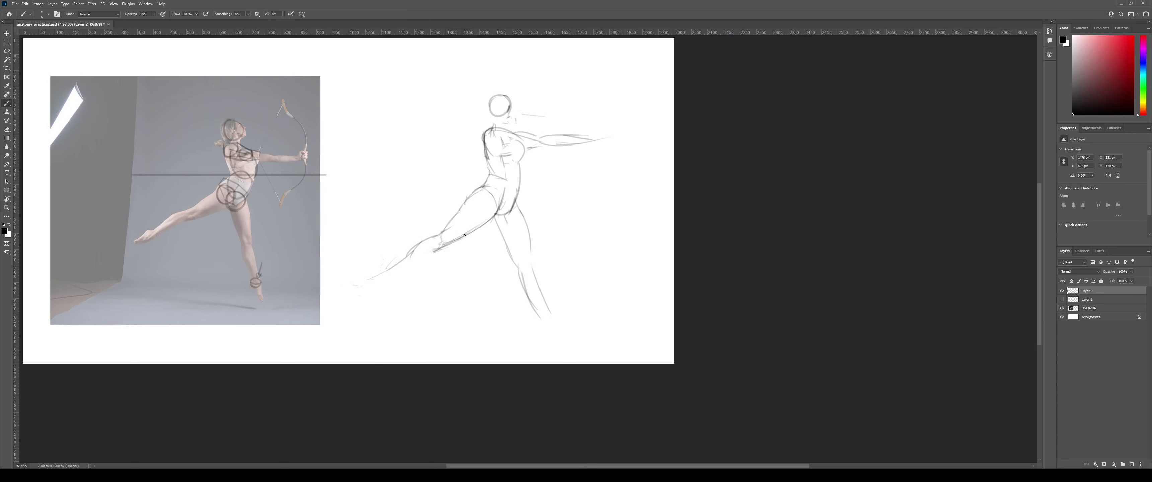
key("z")
left_click_drag(512, 170, 540, 188)
key("b")
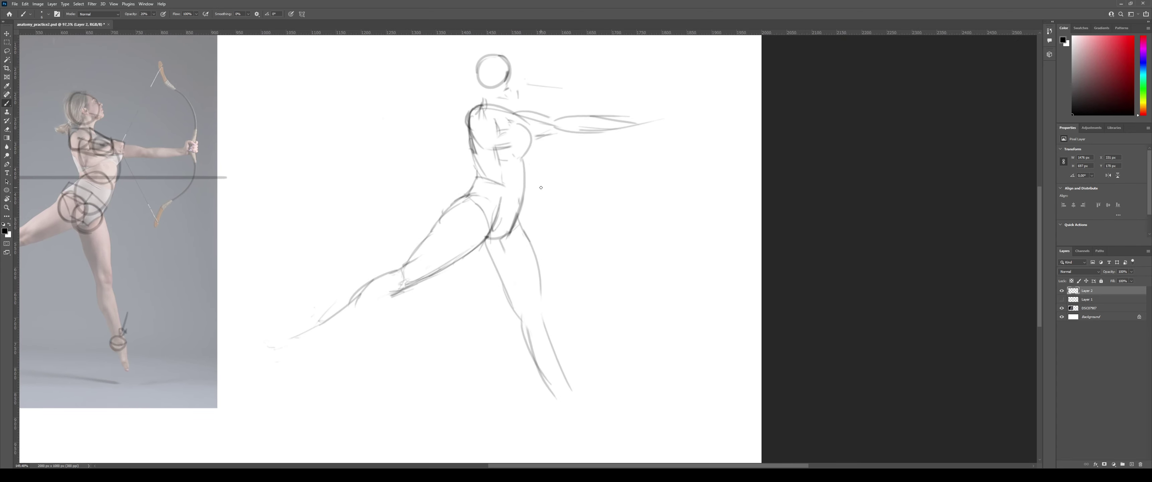
mouse_move(528, 322)
left_mouse_down()
mouse_move(513, 287)
mouse_move(537, 313)
mouse_move(569, 264)
mouse_move(574, 327)
left_mouse_up()
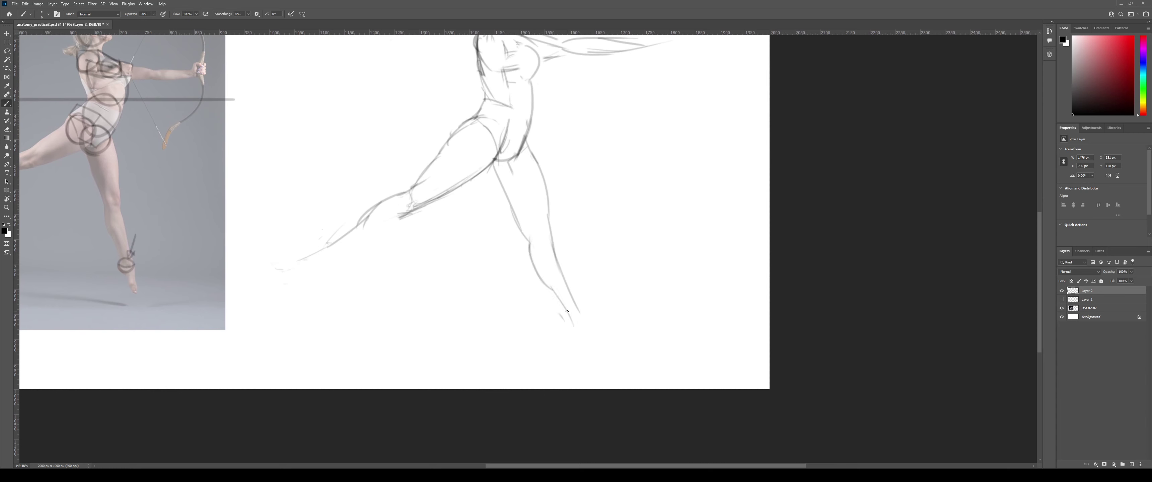
key("ctrl+z")
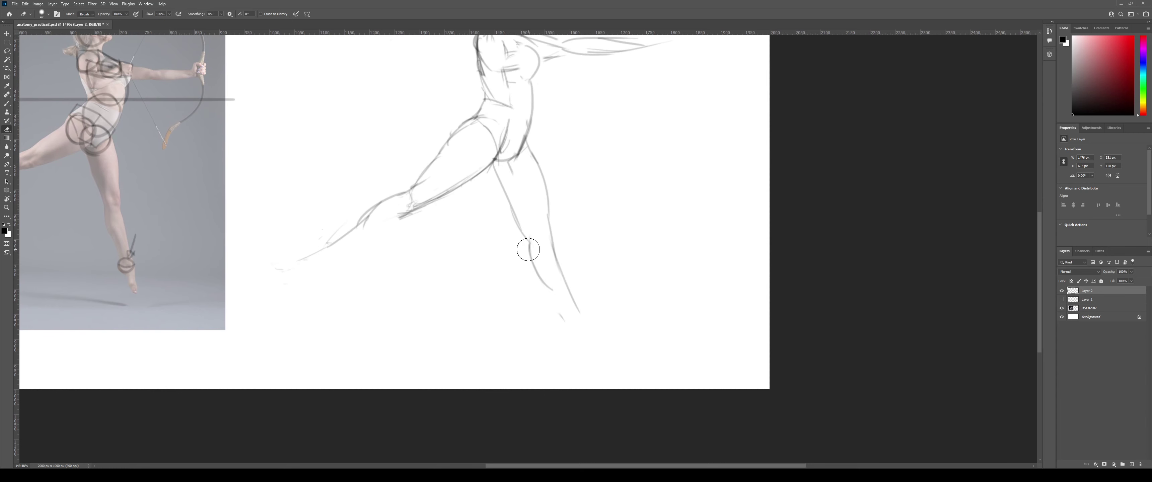
Erase the rear contour of the standing leg and redraw the thigh line down to the knee.
key("ctrl+z")
mouse_move(513, 204)
left_mouse_down()
mouse_move(524, 234)
mouse_move(492, 240)
mouse_move(515, 224)
mouse_move(542, 250)
mouse_move(519, 268)
mouse_move(538, 278)
left_mouse_up()
key("z")
key("b")
key("ctrl+z")
key("z")
key("e")
key("b")
key("b")
key("ctrl+z")
left_click_drag(509, 239, 539, 279)
key("ctrl+z")
left_click_drag(508, 238, 541, 281)
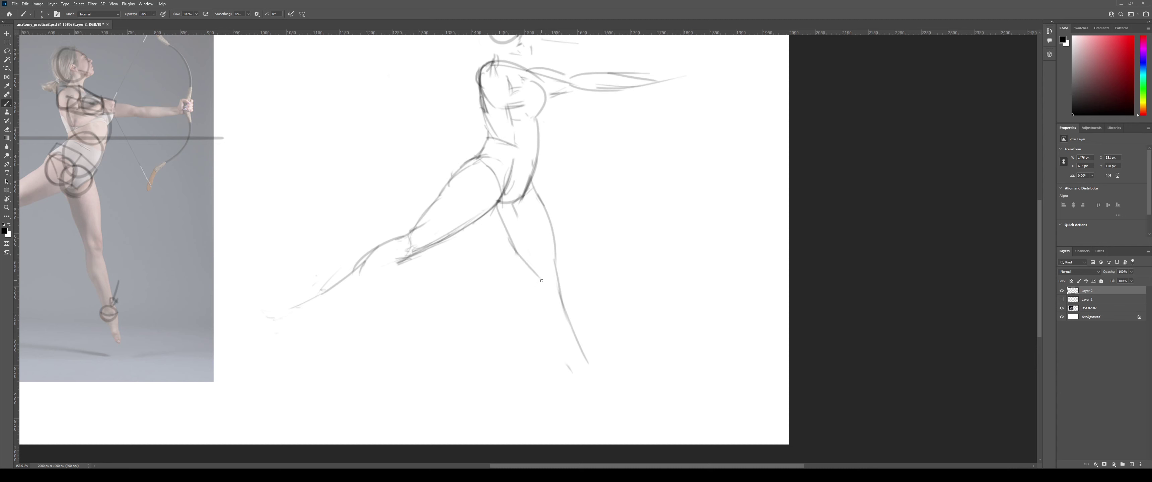
Sketch the calf contour of the standing leg from behind the knee down to the ankle.
key("ctrl+z")
mouse_move(512, 244)
left_mouse_down()
mouse_move(541, 280)
mouse_move(538, 303)
left_mouse_up()
key("ctrl+z")
left_click_drag(531, 273, 570, 357)
key("ctrl+z")
left_click_drag(539, 309, 573, 375)
Erase the old shin line of the standing leg and redraw the front contour from knee to ankle.
key("e")
left_click_drag(562, 291, 577, 333)
key("b")
left_click_drag(555, 251, 565, 296)
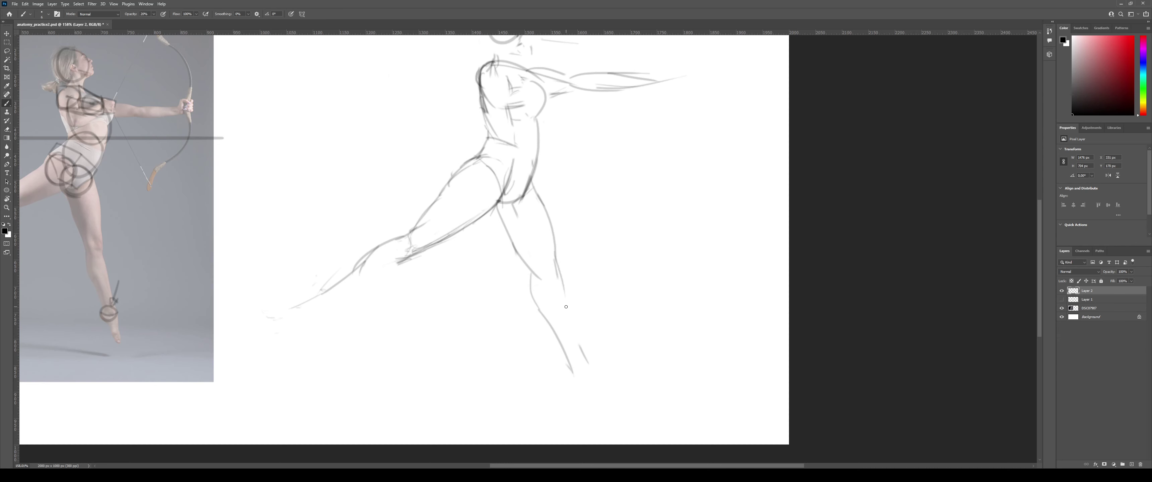
key("ctrl+z")
left_click_drag(554, 261, 587, 357)
scroll(582, 354, "down", 5)
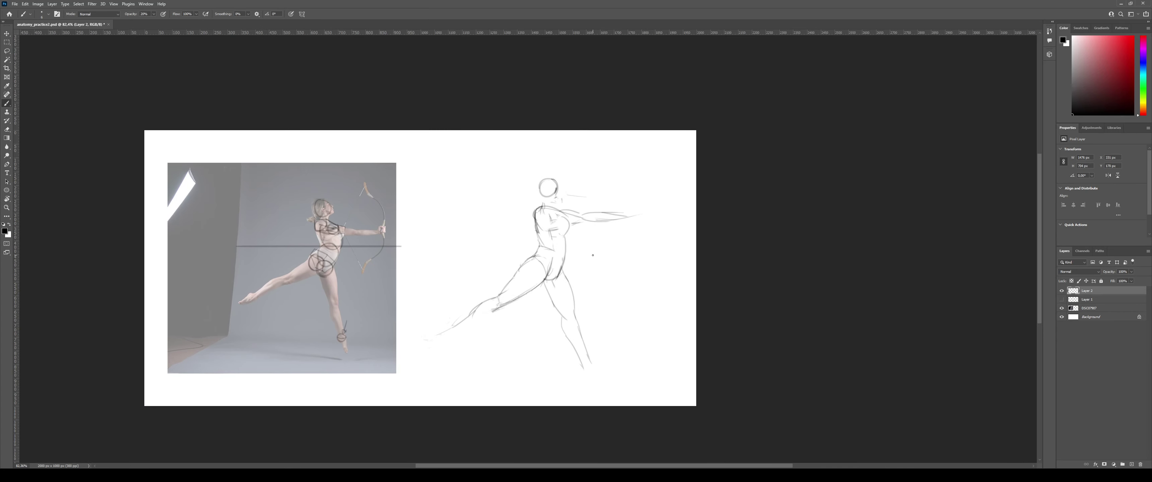
scroll(472, 309, "up", 4)
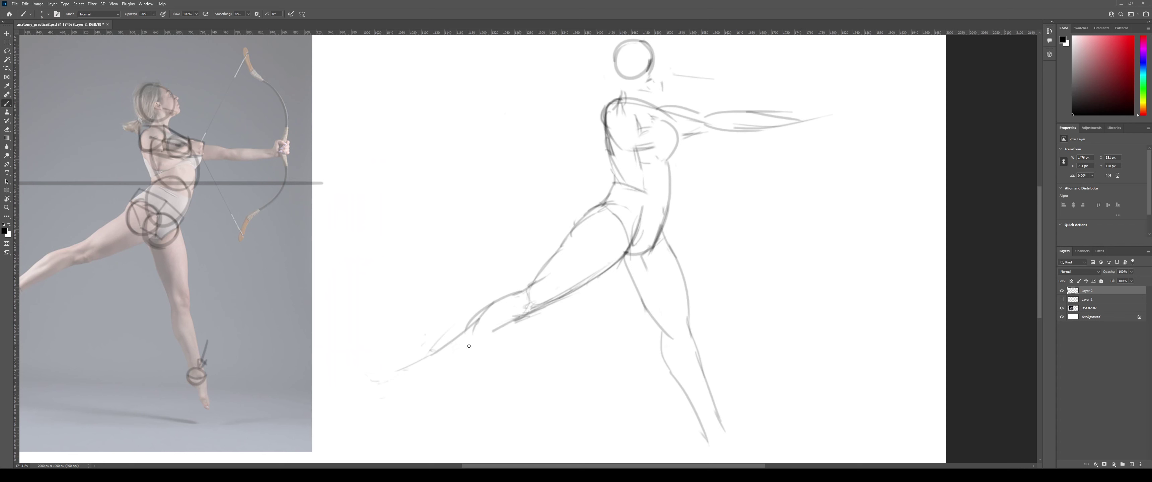
Erase the stray lower-leg lines of the raised leg and redraw its calf contours toward the ankle.
key("e")
left_click_drag(481, 325, 432, 351)
key("b")
key("ctrl+z")
left_click_drag(484, 309, 436, 352)
Redraw the upper contour of the raised thigh from the knee up to the hip.
left_click_drag(516, 293, 583, 234)
key("e")
key("b")
key("ctrl+z")
key("ctrl+z")
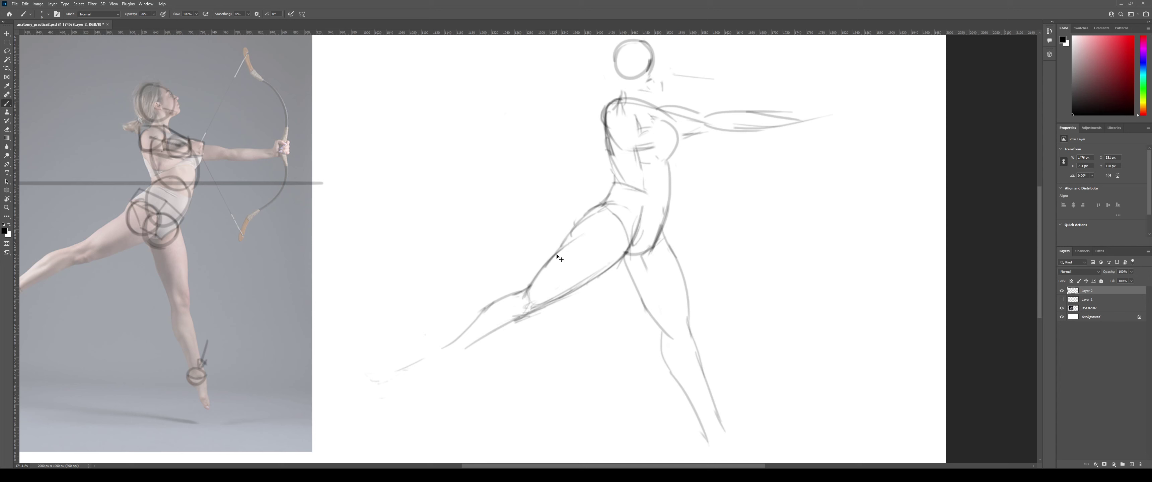
key("ctrl+z")
left_click_drag(547, 263, 591, 217)
key("ctrl+z")
mouse_move(562, 246)
left_mouse_down()
mouse_move(592, 208)
mouse_move(633, 197)
mouse_move(619, 210)
mouse_move(639, 183)
left_mouse_up()
key("e")
key("b")
key("ctrl+z")
Try to redraw the front torso contour from below the bust down to the hip.
mouse_move(619, 215)
left_mouse_down()
mouse_move(628, 177)
mouse_move(686, 208)
left_mouse_up()
key("e")
key("b")
left_click_drag(686, 172, 678, 239)
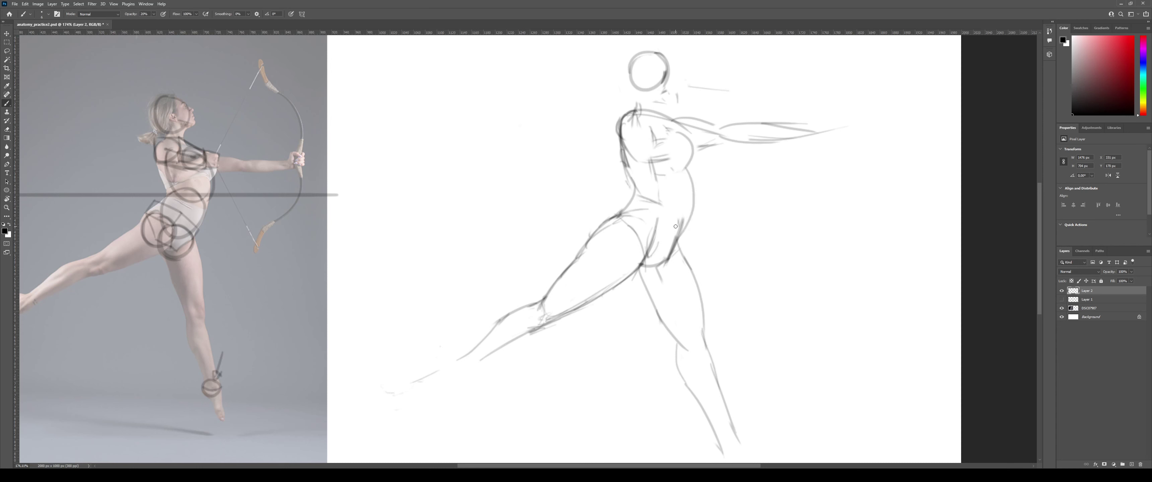
key("ctrl+z")
left_click_drag(687, 172, 664, 263)
key("ctrl+z")
Clean up the back line of the torso and redraw it from the shoulder down to the waist.
scroll(635, 177, "up", 3)
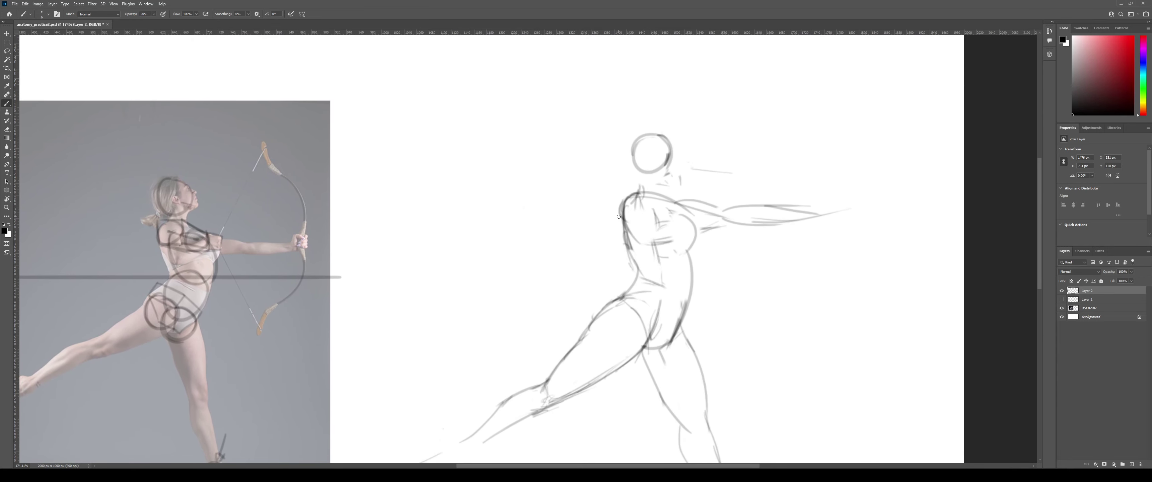
left_click_drag(619, 217, 640, 268)
key("e")
key("b")
left_click_drag(621, 221, 642, 275)
left_click_drag(625, 244, 641, 275)
Erase the construction sketches covering the figure's head, torso and hips in the reference photo.
key("e")
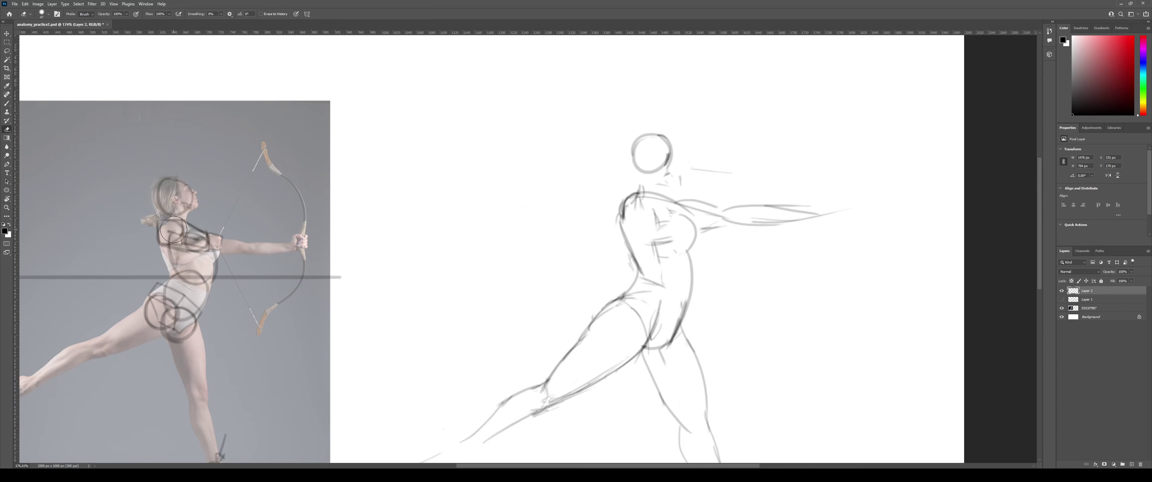
mouse_move(194, 217)
left_mouse_down()
mouse_move(166, 234)
mouse_move(231, 171)
mouse_move(188, 286)
mouse_move(227, 182)
left_mouse_up()
key("b")
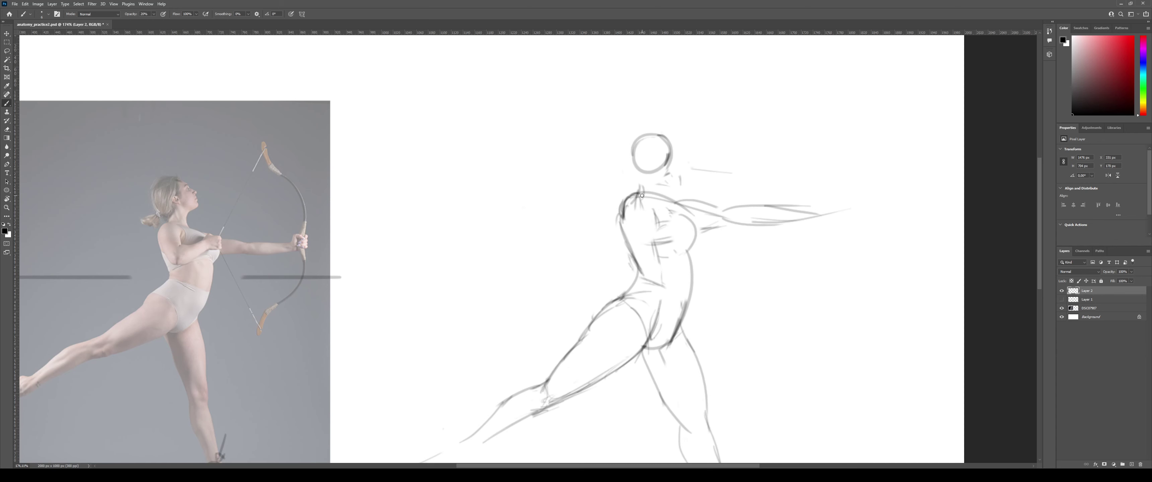
Try to sketch tapering ribcage lines along the back and front of the torso toward the waist.
left_click_drag(626, 200, 630, 239)
key("ctrl+z")
left_click_drag(623, 233, 653, 286)
left_click_drag(696, 235, 671, 289)
left_click_drag(691, 251, 671, 286)
left_click_drag(632, 252, 660, 296)
key("ctrl+z")
key("ctrl+z")
key("ctrl+z")
key("ctrl+z")
Rework the upper back contour and erase its dark overlapping strokes between the shoulder and waist.
mouse_move(625, 244)
left_mouse_down()
mouse_move(660, 306)
mouse_move(626, 240)
mouse_move(660, 299)
mouse_move(634, 268)
left_mouse_up()
key("z")
key("b")
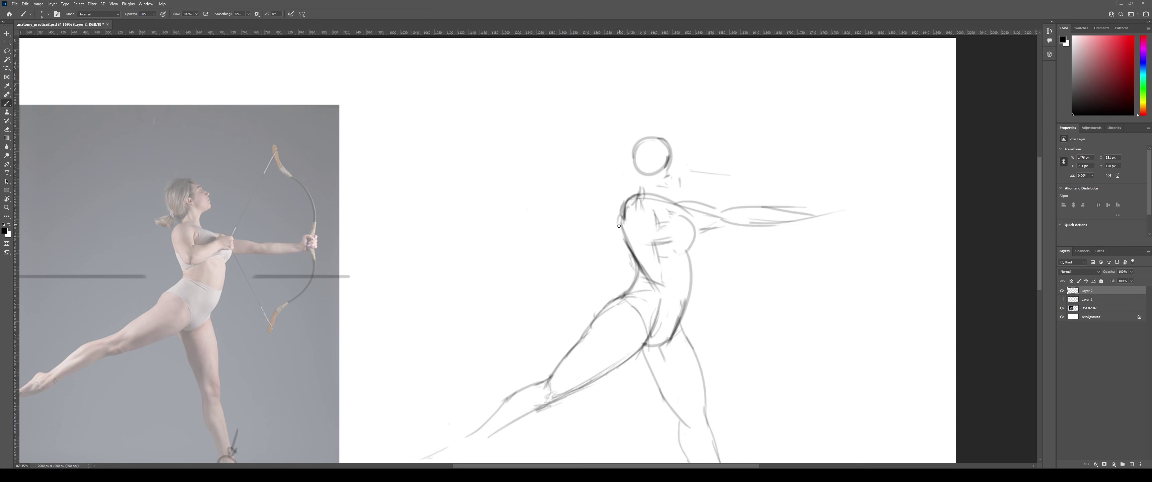
left_click_drag(619, 234, 637, 271)
mouse_move(621, 216)
left_mouse_down()
mouse_move(642, 262)
mouse_move(625, 215)
mouse_move(632, 265)
mouse_move(622, 216)
mouse_move(645, 278)
mouse_move(637, 254)
mouse_move(660, 285)
mouse_move(621, 218)
mouse_move(636, 272)
left_mouse_up()
key("e")
key("b")
key("ctrl+z")
key("e")
key("b")
Redraw the back contour as one smooth curve rising from above the waist to the shoulder.
left_click_drag(615, 227, 625, 210)
key("ctrl+z")
left_click_drag(626, 254, 624, 203)
key("ctrl+z")
left_click_drag(629, 257, 624, 197)
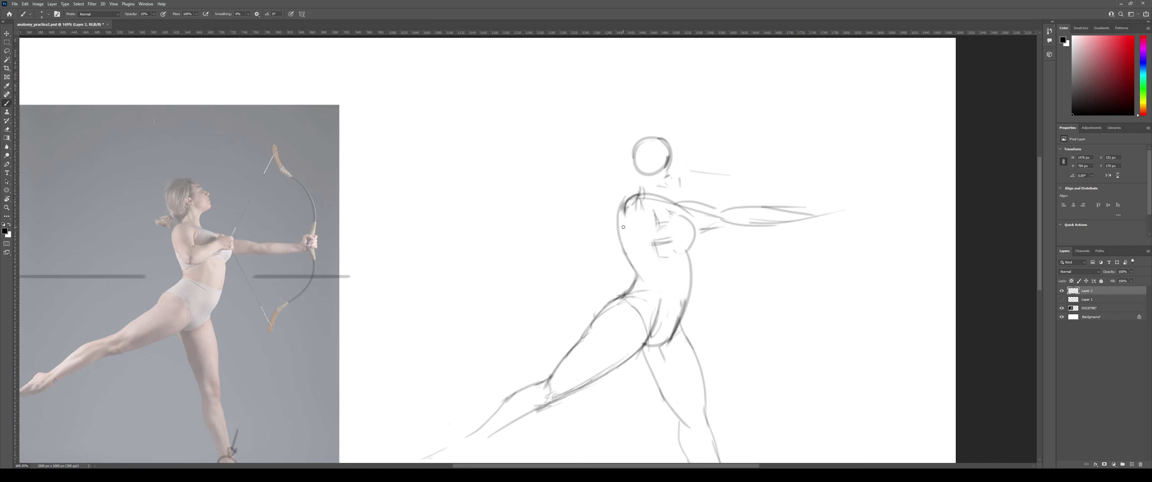
key("ctrl+z")
mouse_move(626, 254)
left_mouse_down()
mouse_move(622, 218)
mouse_move(624, 195)
left_mouse_up()
key("ctrl+z")
left_click_drag(627, 255, 643, 194)
left_click_drag(622, 235, 629, 255)
key("ctrl+z")
left_click_drag(635, 191, 627, 253)
key("ctrl+z")
mouse_move(624, 204)
left_mouse_down()
mouse_move(628, 255)
mouse_move(624, 202)
left_mouse_up()
key("ctrl+z")
left_click_drag(627, 257, 645, 196)
key("ctrl+z")
Try to sketch guide curves over the bent arm and chest in the reference photo.
mouse_move(184, 224)
left_mouse_down()
mouse_move(199, 255)
mouse_move(173, 242)
mouse_move(225, 253)
mouse_move(199, 233)
mouse_move(218, 268)
mouse_move(213, 239)
left_mouse_up()
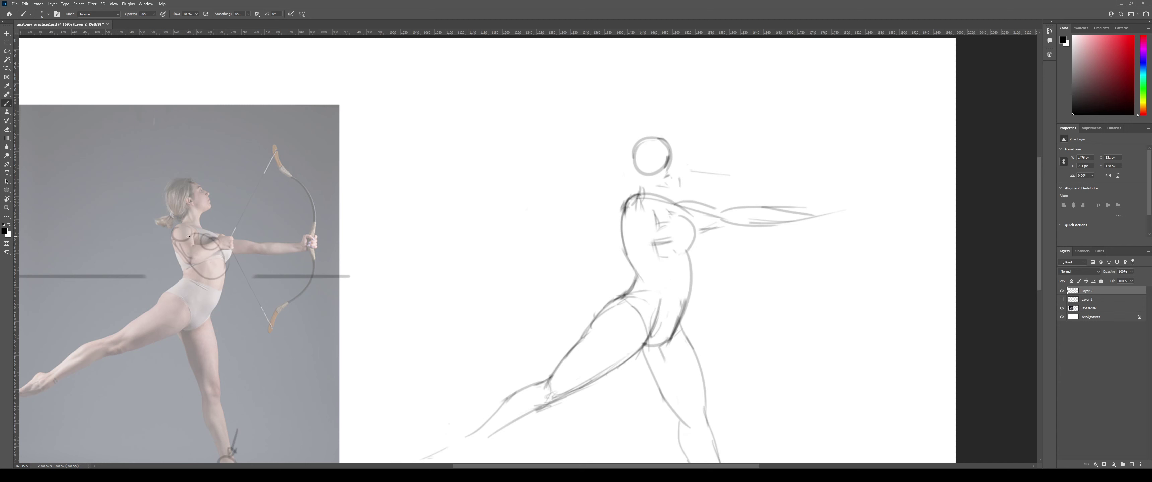
key("e")
mouse_move(192, 233)
left_mouse_down()
mouse_move(211, 241)
mouse_move(215, 264)
mouse_move(222, 230)
left_mouse_up()
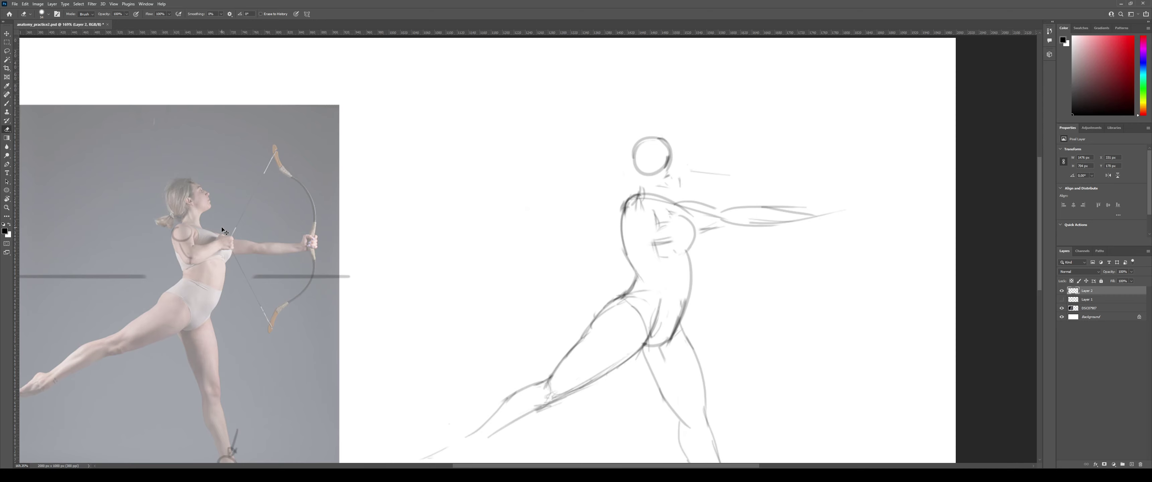
key("ctrl+z")
key("ctrl+z")
Sketch the bent arm's outer contour from the shoulder around the elbow to the forearm, and mark the inner elbow.
key("ctrl+space")
mouse_move(618, 213)
left_mouse_down()
mouse_move(678, 210)
mouse_move(637, 210)
mouse_move(653, 235)
left_mouse_up()
key("b")
key("ctrl+space")
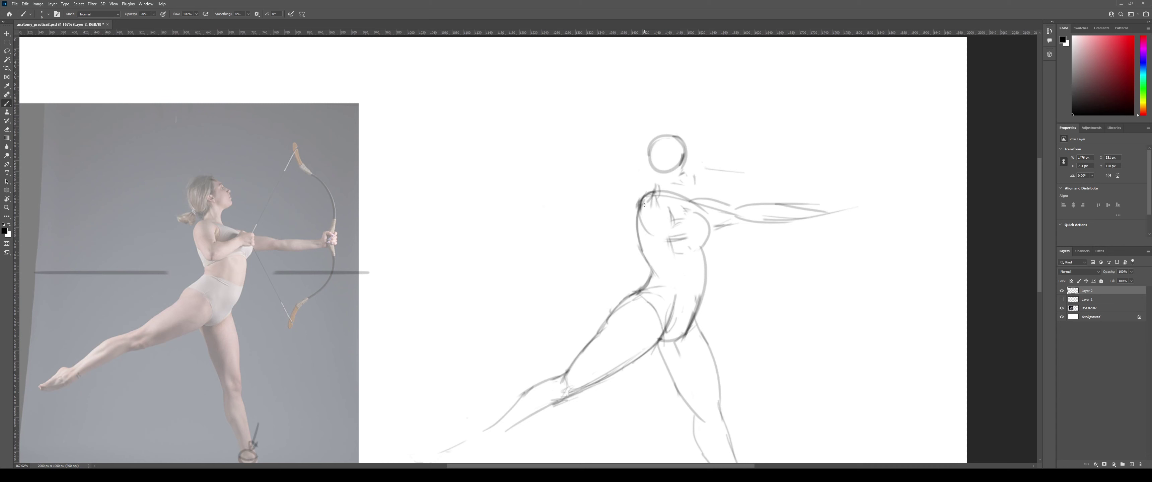
mouse_move(645, 205)
left_mouse_down()
mouse_move(663, 245)
mouse_move(659, 234)
mouse_move(659, 244)
mouse_move(713, 227)
left_mouse_up()
key("ctrl+z")
key("ctrl+z")
key("ctrl+z")
scroll(679, 214, "down", 1)
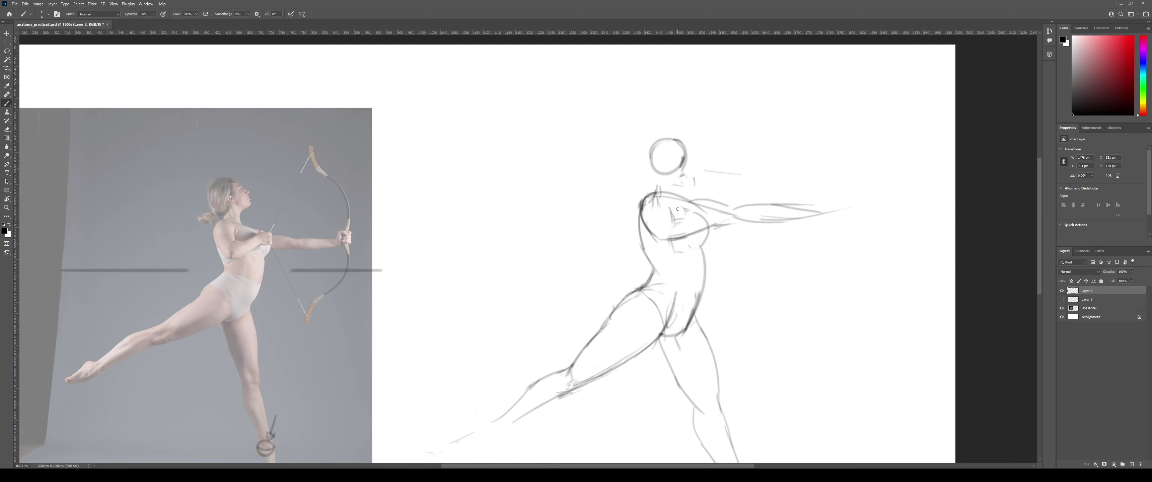
scroll(677, 209, "up", 3)
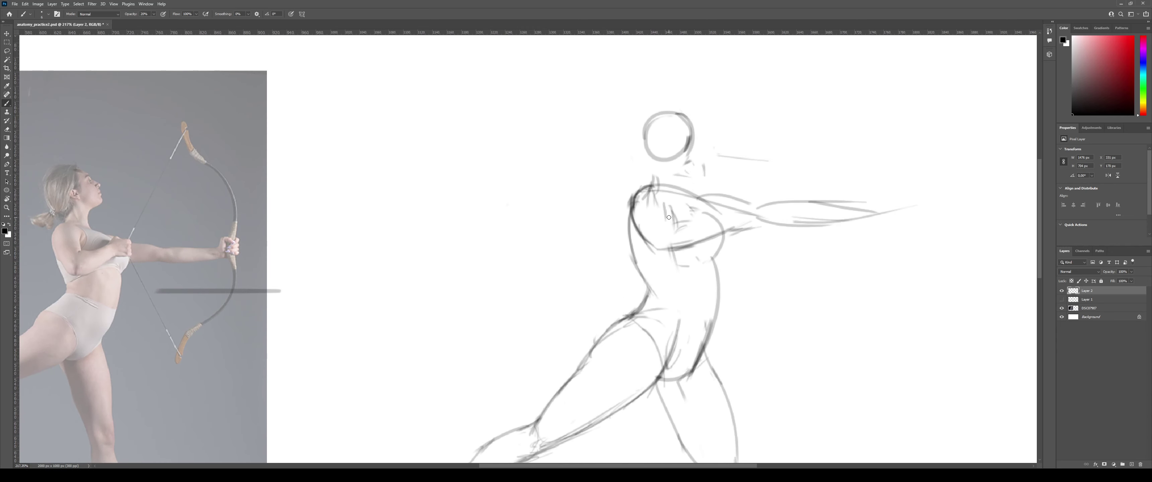
key("ctrl+z")
left_click_drag(668, 214, 672, 225)
Try to sketch shoulder and elbow guides along the bent upper arm in the reference photo.
left_click_drag(546, 239, 782, 259)
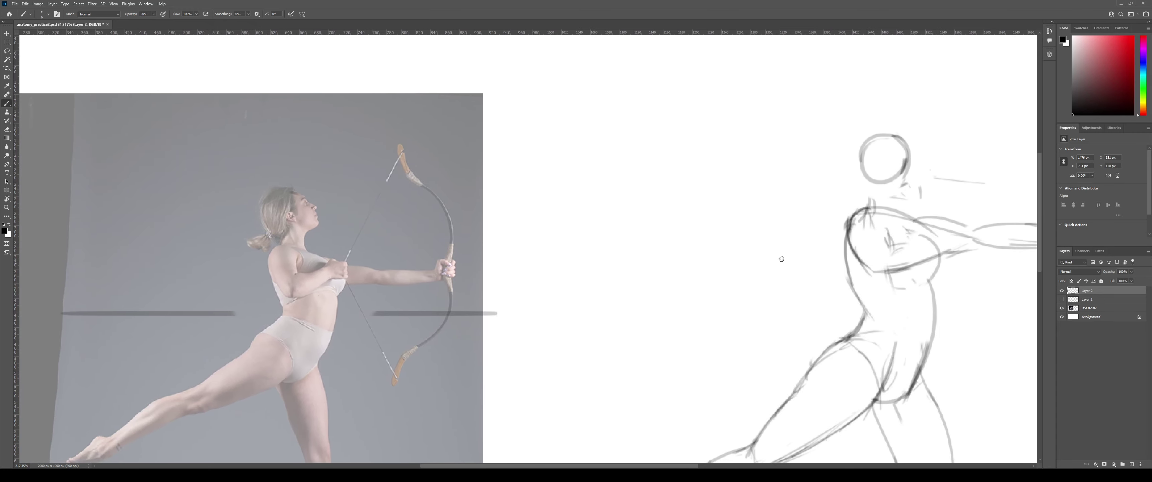
key("z")
mouse_move(380, 282)
left_mouse_down()
mouse_move(394, 282)
mouse_move(376, 281)
mouse_move(376, 257)
left_mouse_up()
key("b")
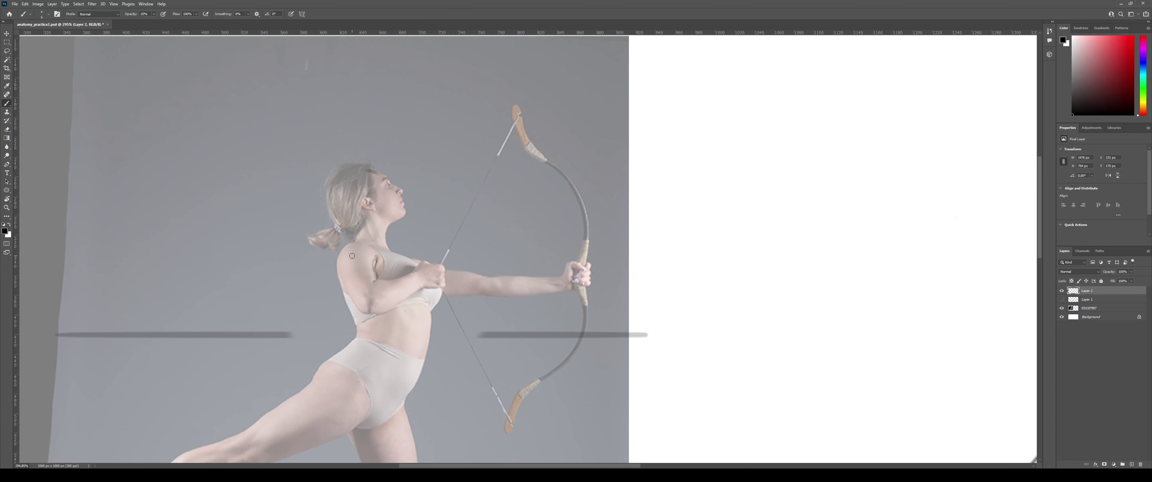
mouse_move(370, 297)
left_mouse_down()
mouse_move(358, 255)
mouse_move(345, 254)
mouse_move(350, 262)
left_mouse_up()
mouse_move(380, 294)
left_mouse_down()
mouse_move(371, 313)
mouse_move(361, 299)
mouse_move(372, 288)
left_mouse_up()
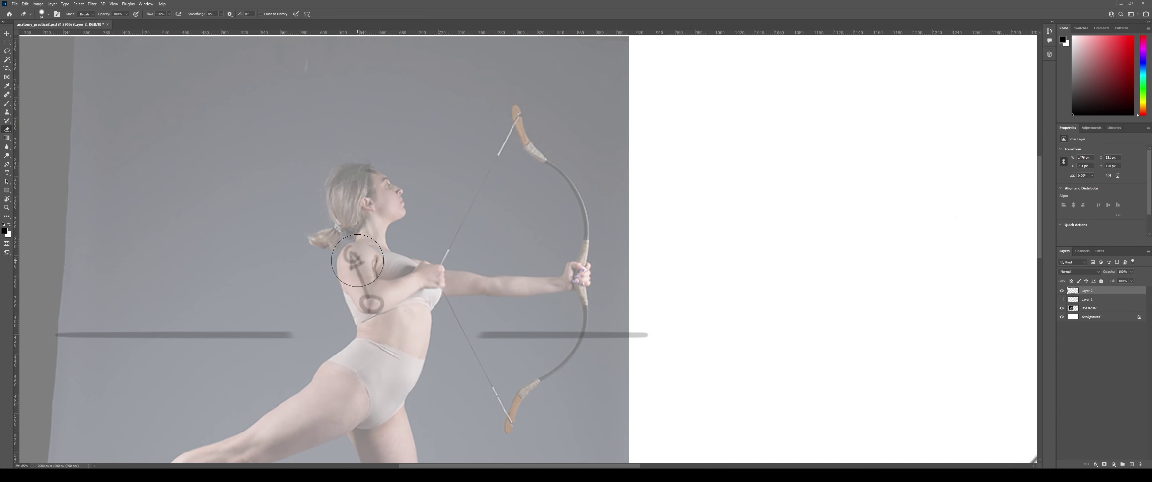
key("ctrl+z")
key("ctrl+z")
key("ctrl+z")
key("ctrl+z")
key("ctrl+z")
key("ctrl+z")
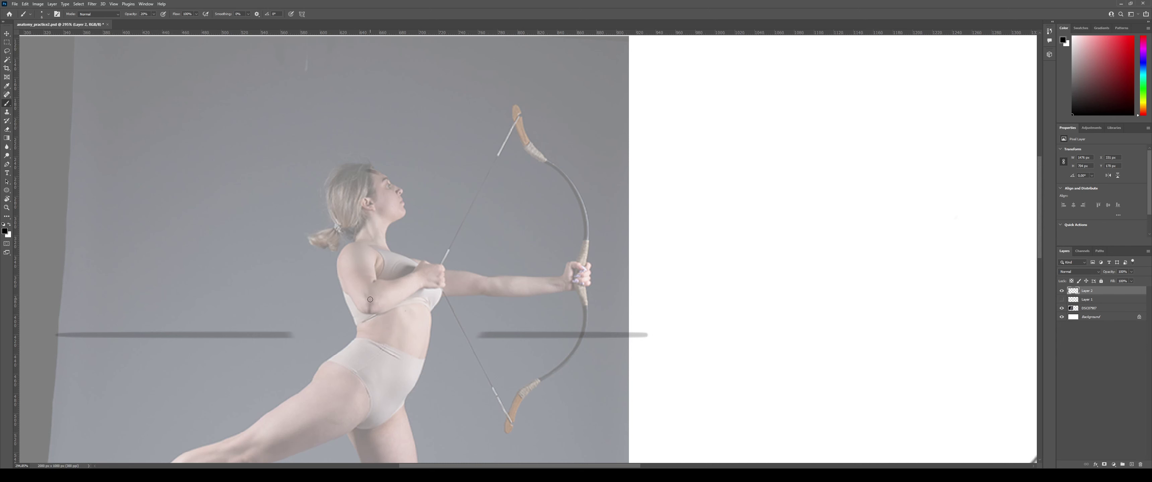
mouse_move(369, 300)
left_mouse_down()
mouse_move(354, 255)
mouse_move(371, 288)
mouse_move(363, 282)
left_mouse_up()
key("ctrl+z")
Sketch the upper contour of the bent forearm across the chest and the inner line of the upper arm.
key("e")
left_click_drag(544, 258, 257, 217)
key("b")
mouse_move(650, 224)
left_mouse_down()
mouse_move(783, 228)
mouse_move(881, 213)
left_mouse_up()
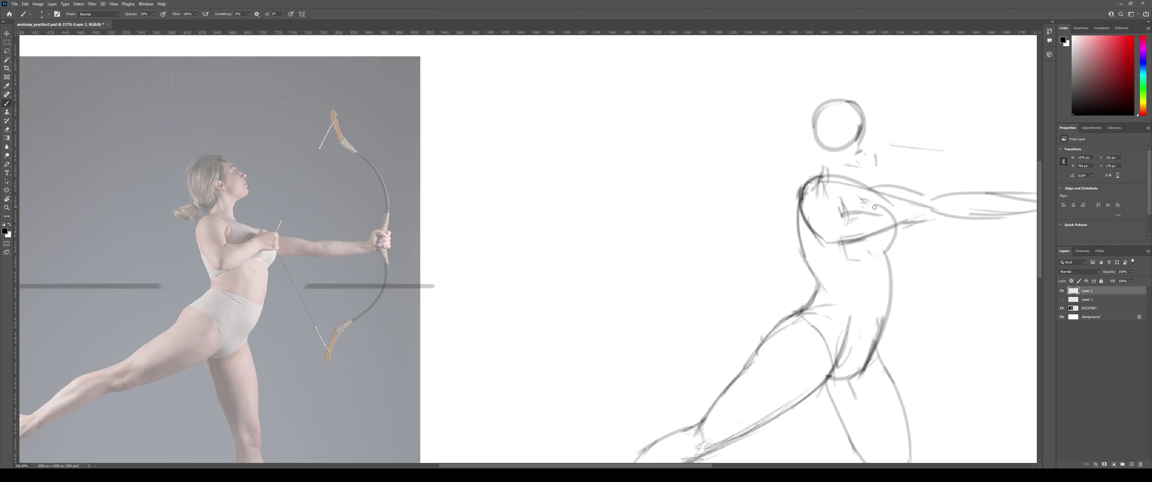
key("ctrl+z")
left_click_drag(844, 217, 896, 202)
left_click_drag(859, 241, 908, 216)
mouse_move(377, 284)
left_mouse_down()
mouse_move(446, 287)
mouse_move(277, 308)
left_mouse_up()
left_click_drag(737, 219, 741, 229)
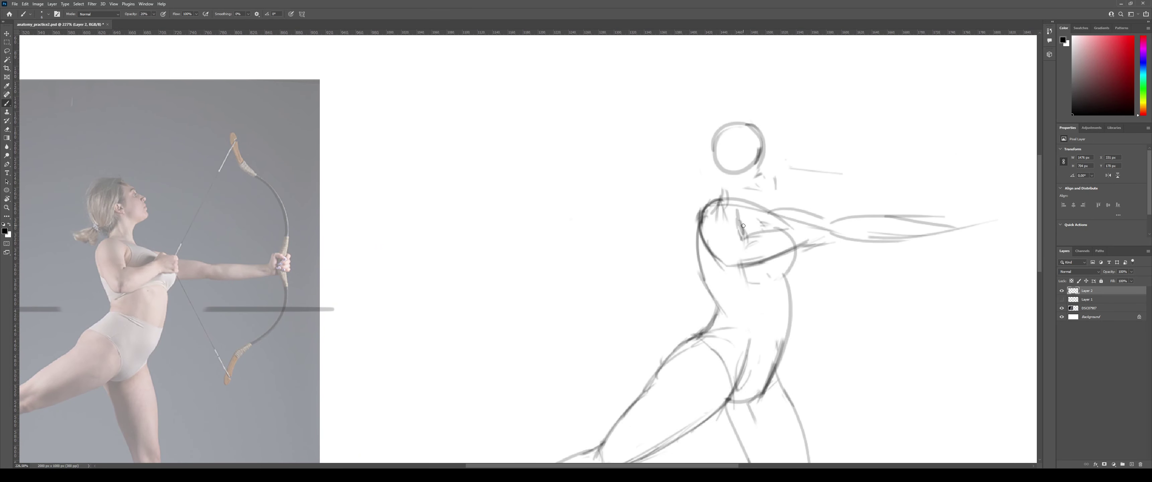
Try to trace the bent upper arm and forearm over the reference photo.
mouse_move(278, 282)
left_mouse_down()
mouse_move(400, 282)
mouse_move(436, 270)
left_mouse_up()
scroll(286, 258, "up", 2)
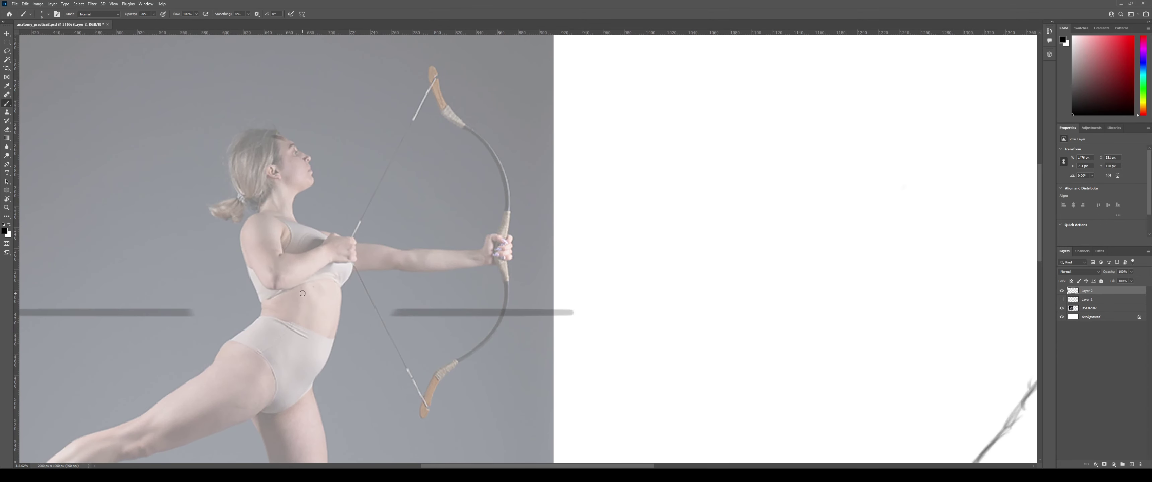
mouse_move(253, 232)
left_mouse_down()
mouse_move(284, 291)
mouse_move(278, 269)
left_mouse_up()
key("ctrl+z")
key("ctrl+z")
key("ctrl+z")
key("ctrl+z")
left_click_drag(283, 255, 358, 253)
Erase the stray inner lines between the shoulder and bent forearm of the sketched figure.
key("e")
left_click_drag(832, 237, 458, 271)
left_click_drag(721, 235, 524, 235)
mouse_move(703, 227)
left_mouse_down()
mouse_move(663, 227)
mouse_move(721, 223)
mouse_move(713, 233)
mouse_move(766, 241)
mouse_move(786, 228)
mouse_move(723, 234)
left_mouse_up()
key("b")
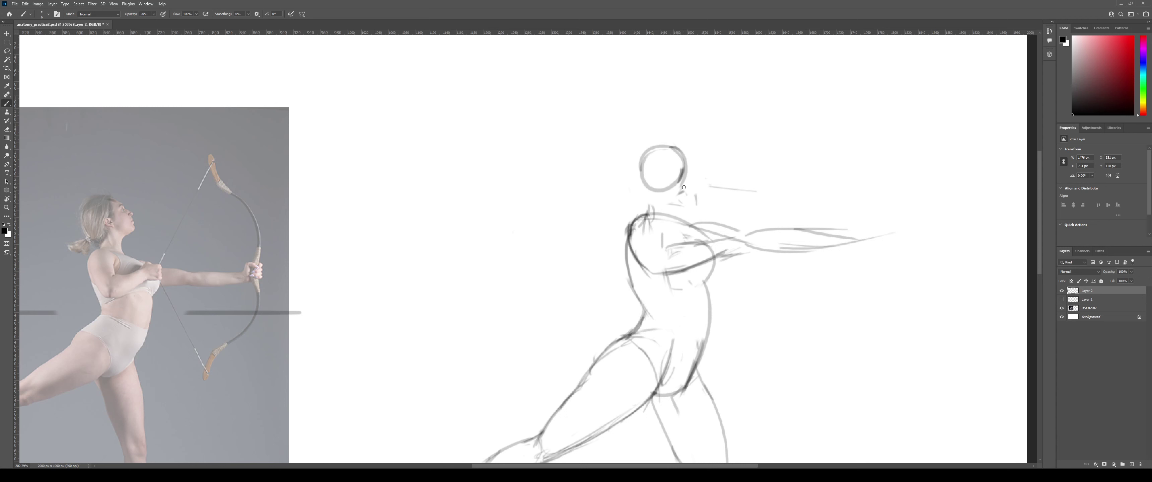
Sketch the front of the neck, the face profile beside the head circle, and the nape line.
left_click_drag(677, 187, 687, 222)
key("ctrl+z")
left_click_drag(676, 188, 687, 220)
left_click_drag(663, 147, 692, 182)
mouse_move(682, 152)
left_mouse_down()
mouse_move(697, 204)
mouse_move(673, 196)
mouse_move(697, 189)
left_mouse_up()
left_click_drag(649, 189, 647, 214)
left_click_drag(643, 179, 641, 217)
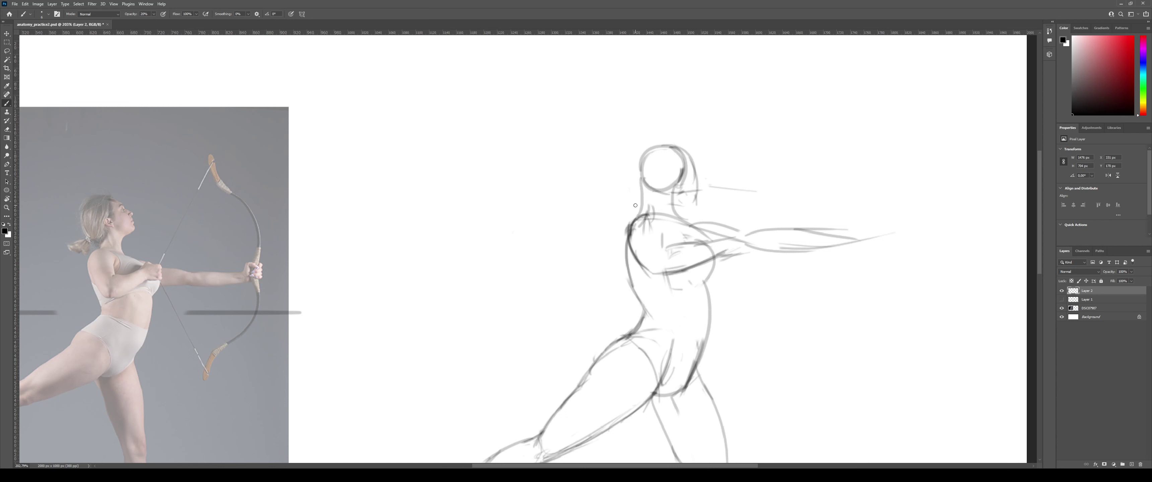
Redraw the skull as a larger curve around the back of the head and erase the old circle lines inside.
key("ctrl+z")
left_click_drag(675, 147, 633, 189)
key("ctrl+z")
mouse_move(675, 147)
left_mouse_down()
mouse_move(635, 185)
mouse_move(653, 179)
mouse_move(651, 140)
mouse_move(677, 152)
left_mouse_up()
key("ctrl+z")
key("ctrl+z")
left_click_drag(649, 184, 653, 141)
key("ctrl+z")
mouse_move(651, 188)
left_mouse_down()
mouse_move(675, 145)
mouse_move(652, 145)
mouse_move(688, 162)
mouse_move(649, 146)
mouse_move(689, 155)
left_mouse_up()
key("ctrl+z")
key("e")
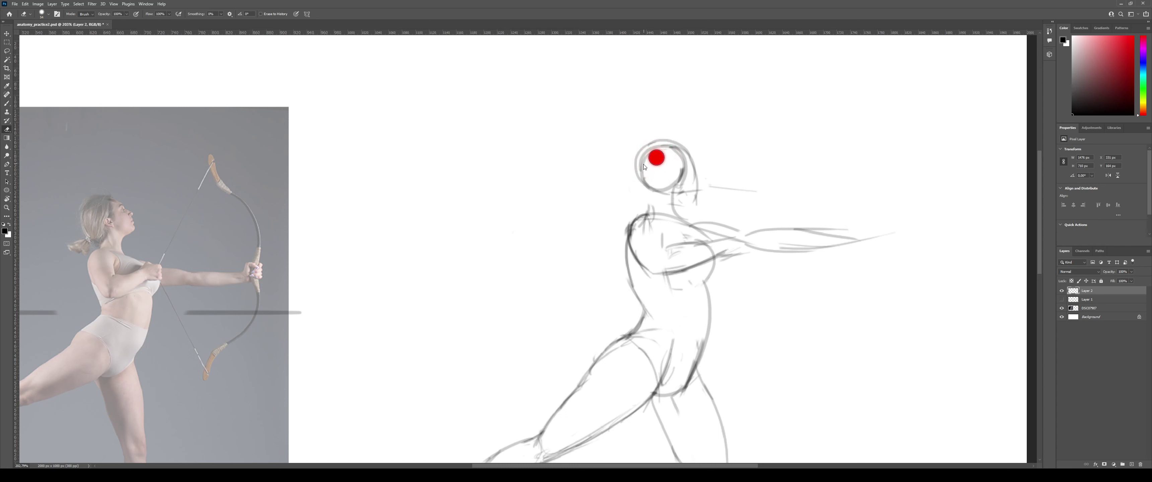
mouse_move(655, 170)
left_mouse_down()
mouse_move(645, 155)
mouse_move(676, 157)
left_mouse_up()
key("b")
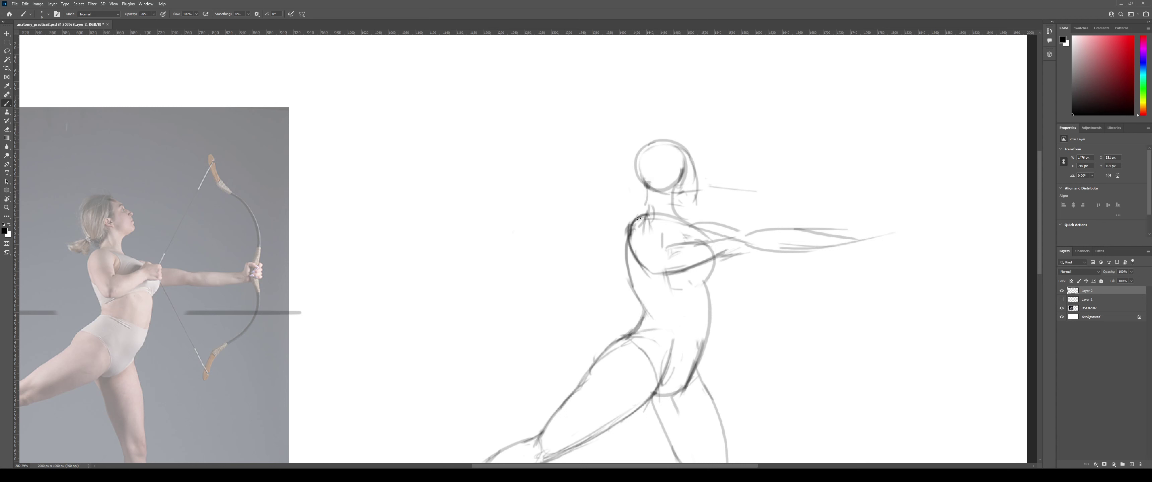
Redraw the nape line from the back of the head circle down to the rear shoulder.
left_click_drag(632, 225, 646, 213)
left_click_drag(639, 177, 638, 216)
key("ctrl+z")
key("ctrl+z")
left_click_drag(640, 182, 633, 225)
key("ctrl+z")
key("ctrl+z")
key("ctrl+z")
key("e")
key("b")
Strengthen the back and crown of the skull with larger curved strokes around the head circle.
left_click_drag(657, 189, 661, 211)
key("ctrl+z")
mouse_move(644, 188)
left_mouse_down()
mouse_move(637, 220)
mouse_move(639, 177)
mouse_move(648, 143)
left_mouse_up()
key("ctrl+z")
mouse_move(641, 178)
left_mouse_down()
mouse_move(665, 146)
mouse_move(652, 144)
mouse_move(686, 161)
mouse_move(684, 148)
mouse_move(695, 185)
mouse_move(650, 191)
mouse_move(638, 176)
mouse_move(677, 137)
mouse_move(678, 153)
mouse_move(633, 155)
mouse_move(677, 144)
left_mouse_up()
key("ctrl+z")
key("ctrl+z")
key("ctrl+z")
key("ctrl+z")
key("ctrl+z")
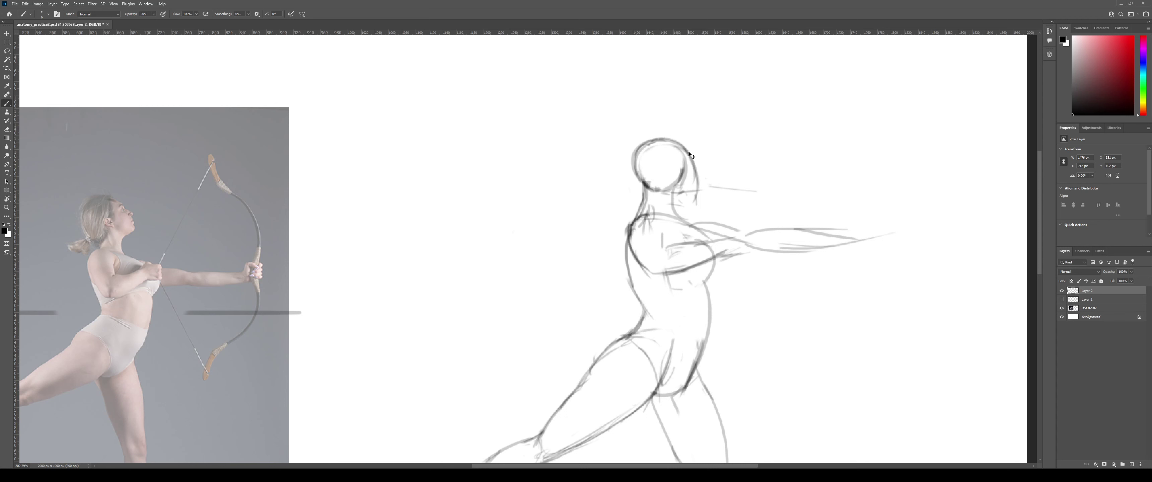
key("ctrl+z")
Redraw the forehead and face front line from the crown down, and add the jawline toward the chin.
left_click_drag(665, 135, 693, 163)
key("ctrl+z")
key("ctrl+z")
mouse_move(663, 137)
left_mouse_down()
mouse_move(691, 153)
mouse_move(695, 191)
left_mouse_up()
key("ctrl+z")
left_click_drag(664, 174, 702, 188)
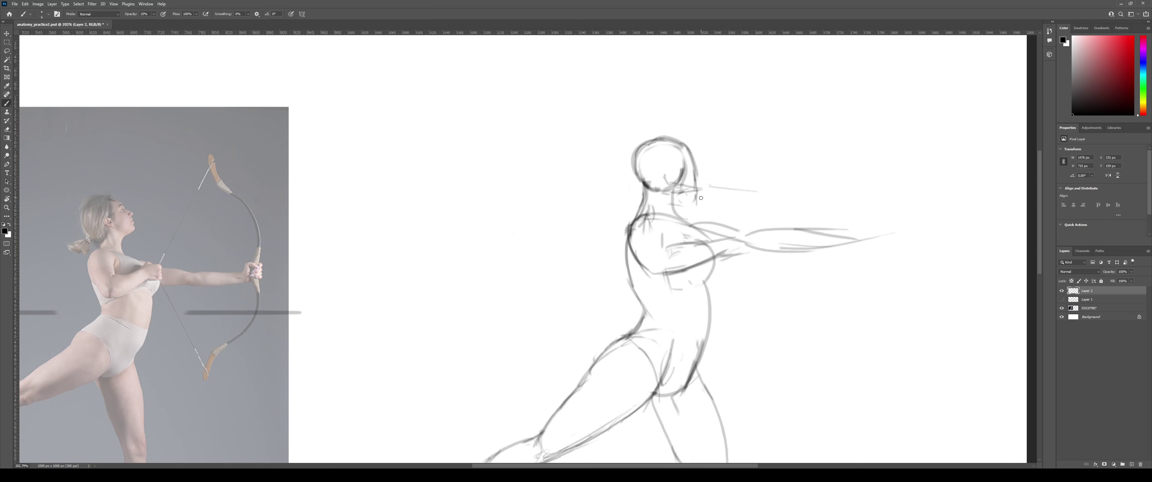
Draw the underside of the chin and curve the front of the neck down into the chest.
mouse_move(681, 194)
left_mouse_down()
mouse_move(693, 225)
mouse_move(692, 191)
mouse_move(636, 195)
mouse_move(653, 197)
mouse_move(664, 148)
mouse_move(677, 147)
left_mouse_up()
key("z")
key("b")
key("ctrl+z")
mouse_move(651, 187)
left_mouse_down()
mouse_move(654, 151)
mouse_move(662, 183)
mouse_move(687, 202)
left_mouse_up()
key("ctrl+z")
key("z")
mouse_move(688, 201)
left_mouse_down()
mouse_move(618, 165)
mouse_move(692, 205)
mouse_move(696, 188)
mouse_move(635, 187)
left_mouse_up()
key("b")
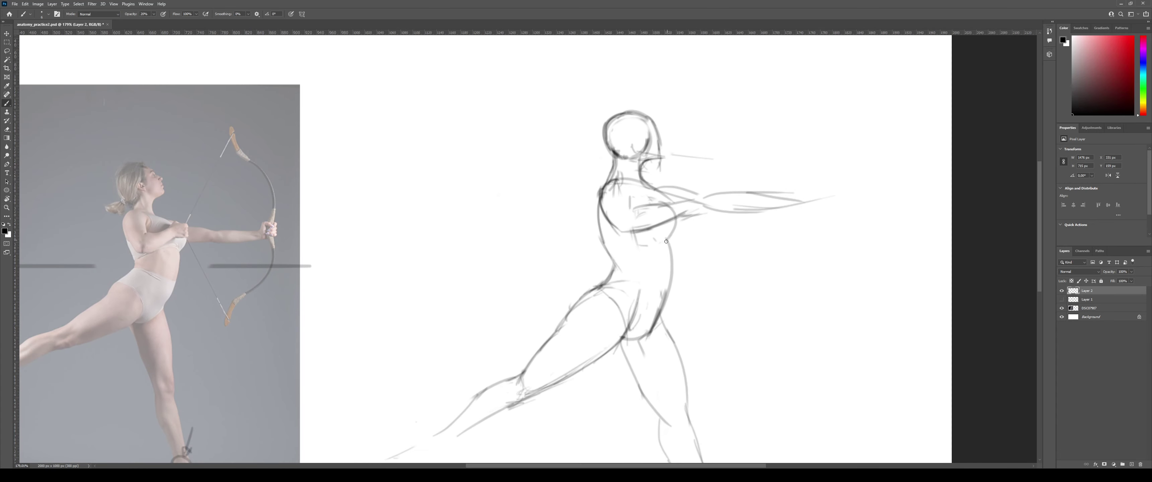
Sketch the front of the chest and the curved lower edge of the ribcage across the torso.
key("z")
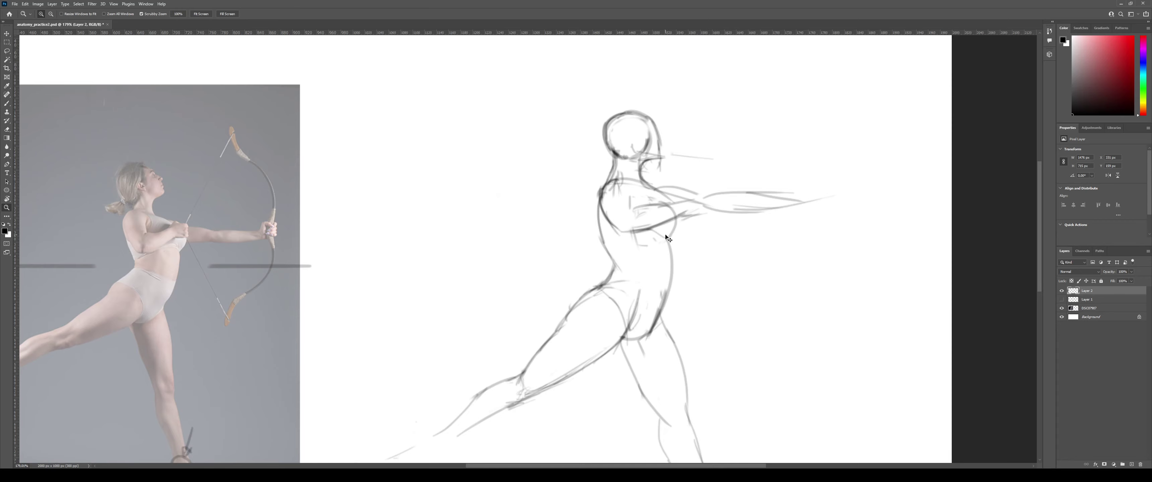
left_click(667, 238)
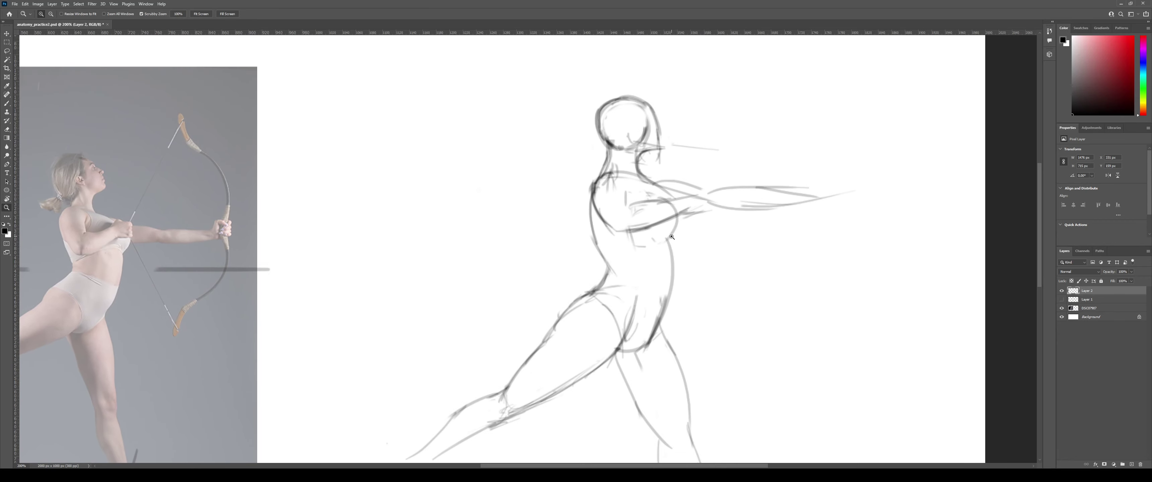
left_click(671, 237)
left_click_drag(671, 237, 635, 232)
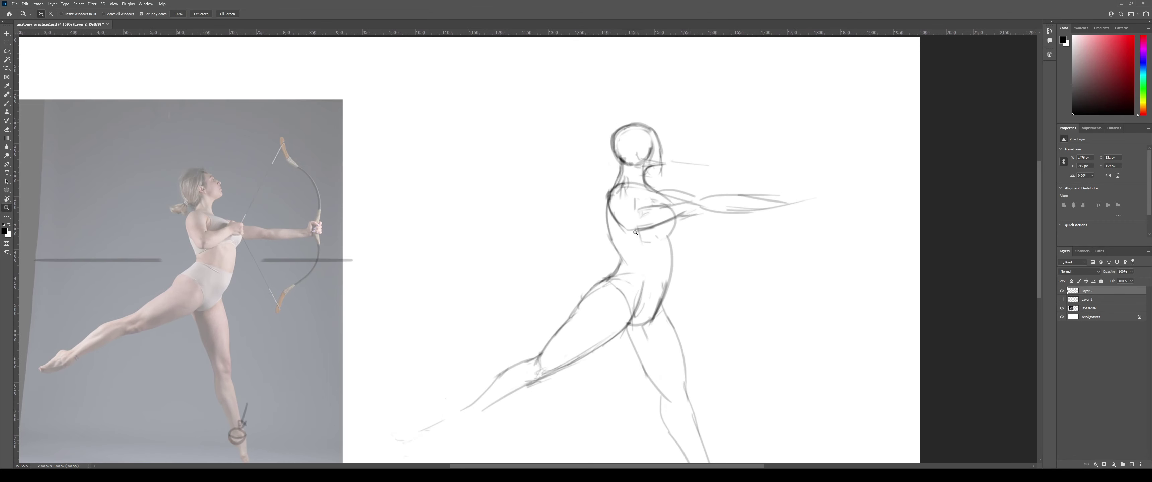
key("b")
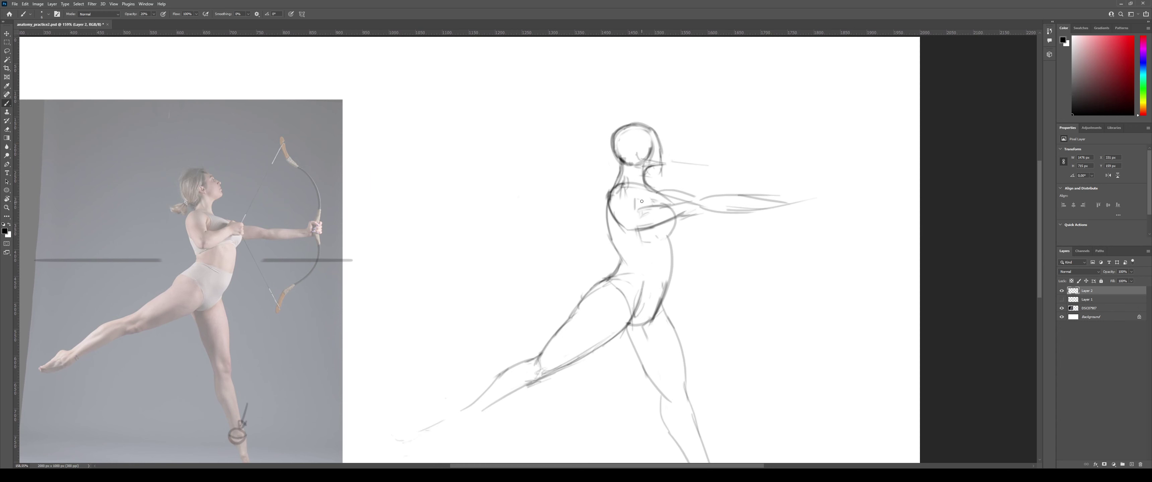
left_click_drag(652, 210, 649, 227)
mouse_move(619, 256)
left_mouse_down()
mouse_move(694, 236)
mouse_move(617, 251)
mouse_move(643, 238)
mouse_move(673, 252)
mouse_move(621, 250)
mouse_move(675, 233)
left_mouse_up()
key("ctrl+z")
key("ctrl+z")
Draw the curved waistline of the briefs from the small of the back to the front of the hip.
left_click_drag(630, 265, 662, 288)
key("ctrl+z")
key("ctrl+z")
left_click_drag(621, 264, 663, 295)
key("z")
key("b")
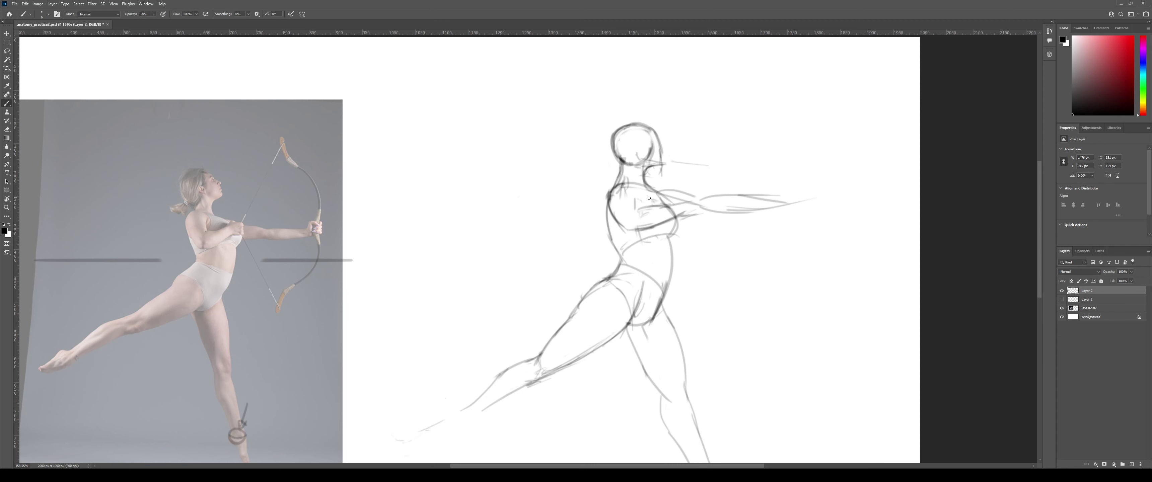
Try to draw the underside of the bust below the bent forearm.
mouse_move(632, 228)
left_mouse_down()
mouse_move(675, 236)
mouse_move(653, 234)
mouse_move(664, 226)
mouse_move(587, 310)
left_mouse_up()
key("ctrl+z")
key("ctrl+z")
key("z")
left_click_drag(623, 237, 629, 242)
key("b")
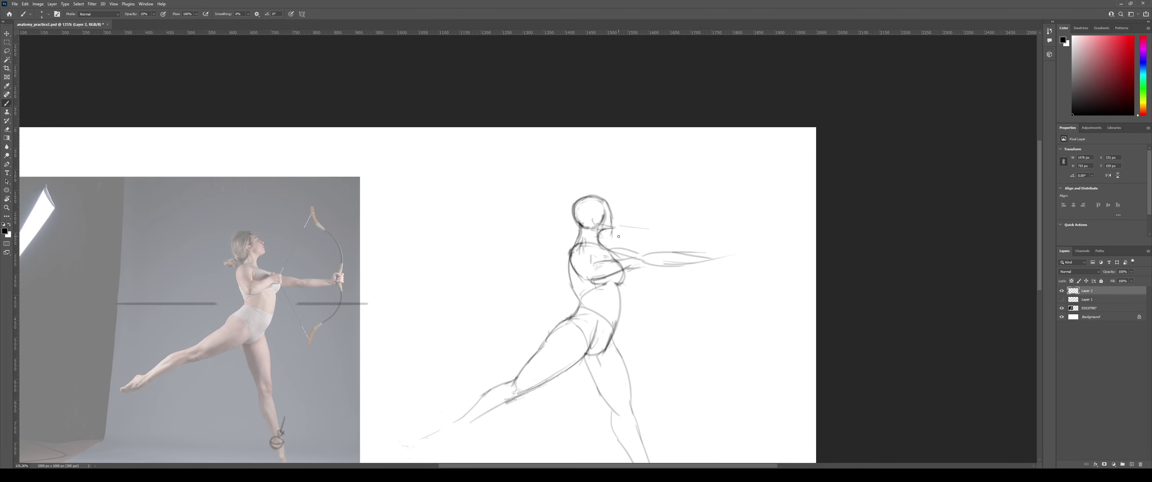
Check the chest against the reference photo and erase the bust contour in front of the sketched torso.
key("z")
left_click_drag(618, 237, 637, 247)
key("z")
left_click_drag(643, 280, 621, 280)
key("e")
mouse_move(396, 253)
left_mouse_down()
mouse_move(498, 238)
mouse_move(535, 255)
mouse_move(503, 256)
mouse_move(500, 285)
left_mouse_up()
key("z")
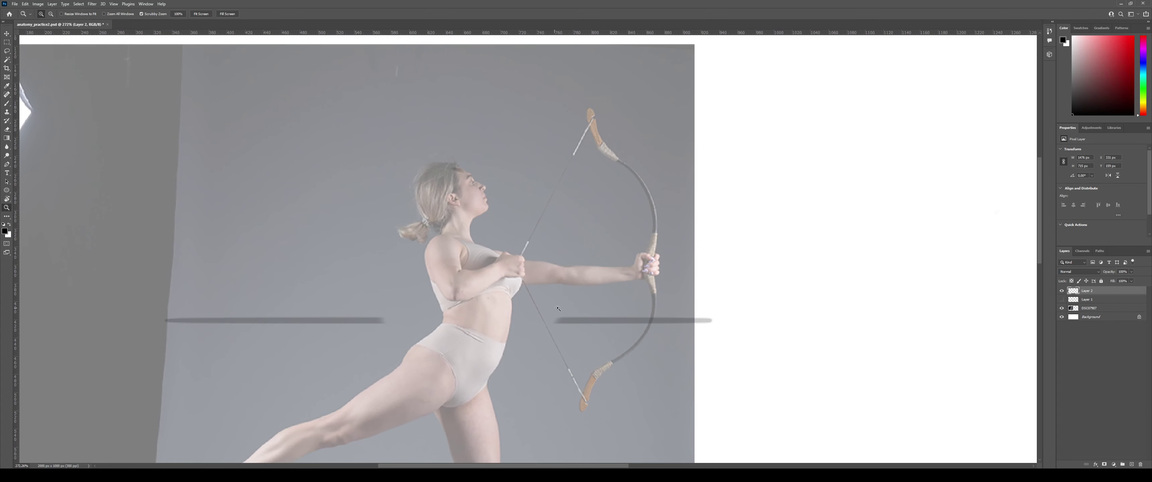
left_click(604, 273, "alt")
left_click_drag(935, 246, 440, 238)
left_click(624, 239)
key("e")
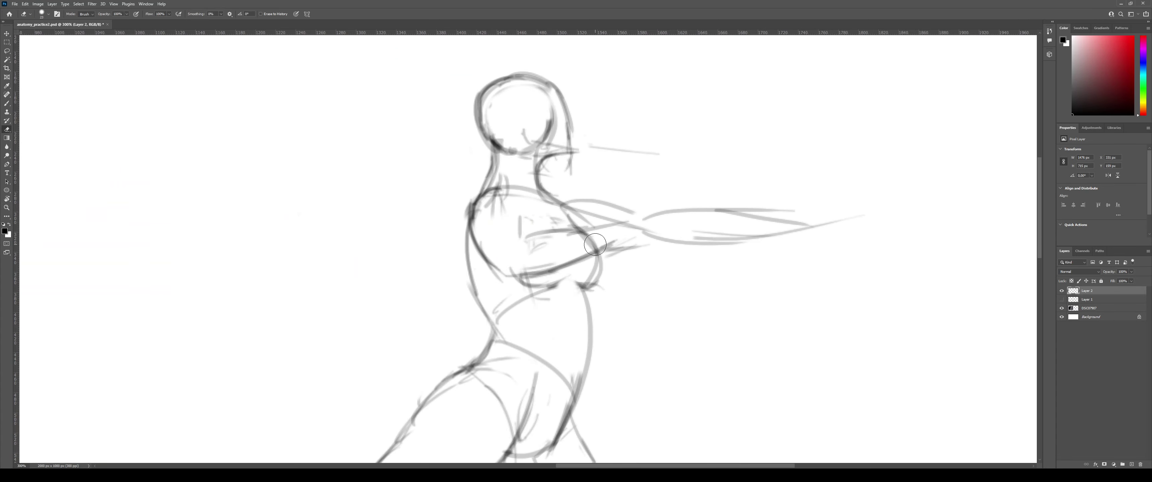
mouse_move(595, 245)
left_mouse_down()
mouse_move(591, 288)
mouse_move(528, 288)
mouse_move(569, 235)
left_mouse_up()
key("z")
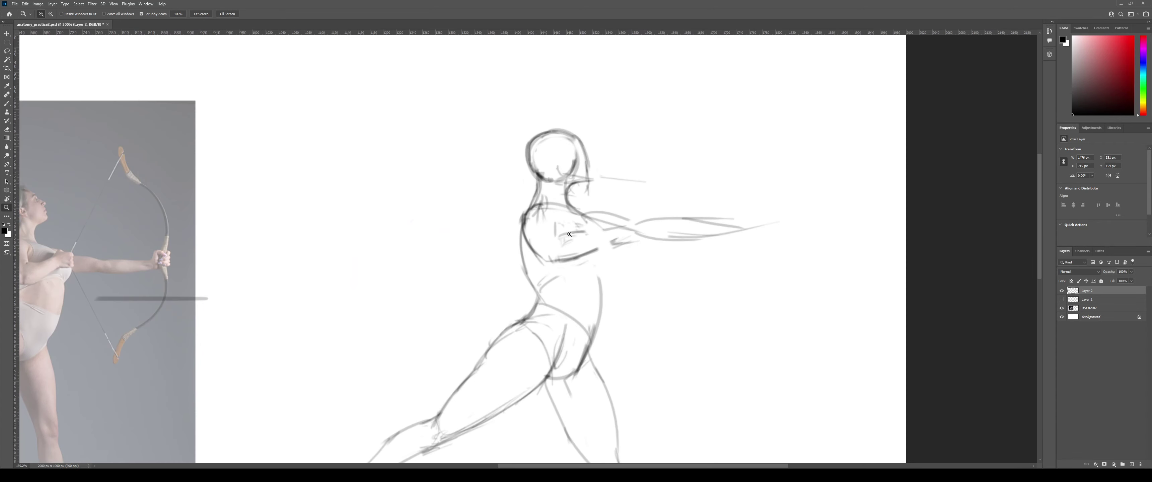
Redraw the bust contour beside the outstretched arm and place a new belly line farther forward.
left_click_drag(265, 244, 748, 264)
left_click_drag(538, 267, 598, 269)
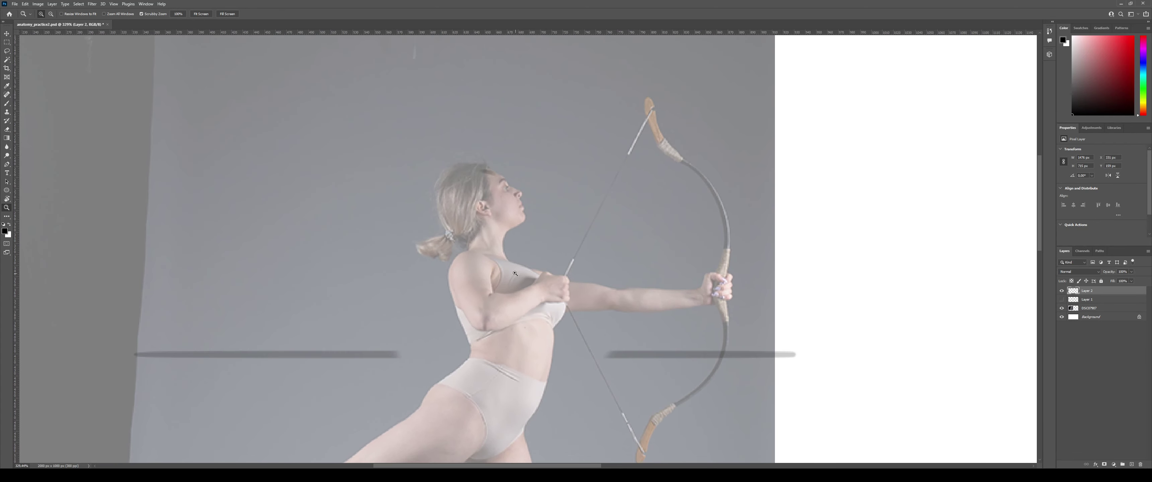
scroll(515, 274, "down", 1)
scroll(596, 246, "right", 10)
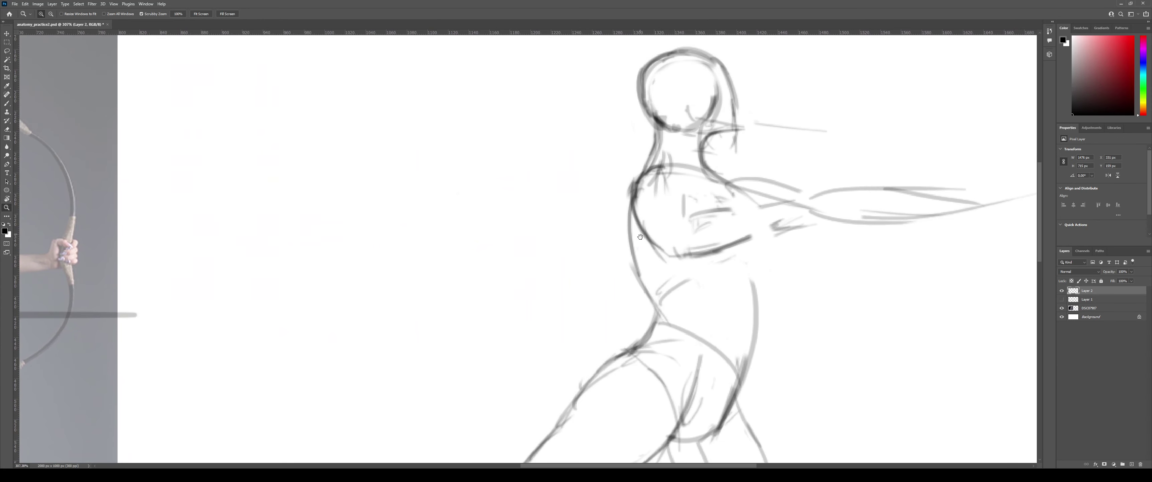
scroll(640, 237, "right", 4)
key("b")
left_click_drag(668, 213, 691, 244)
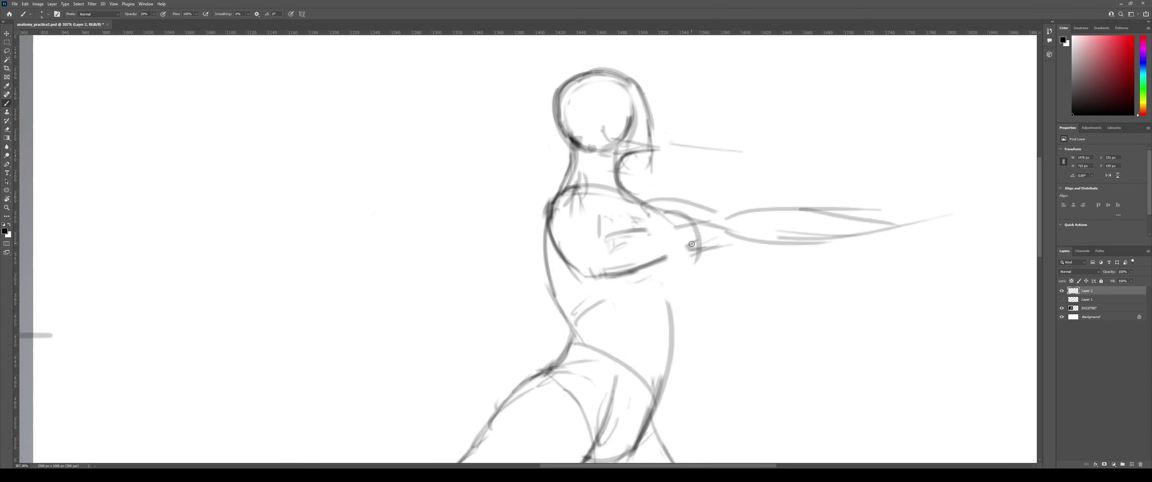
key("ctrl+z")
left_click_drag(670, 209, 692, 263)
left_click_drag(692, 227, 675, 365)
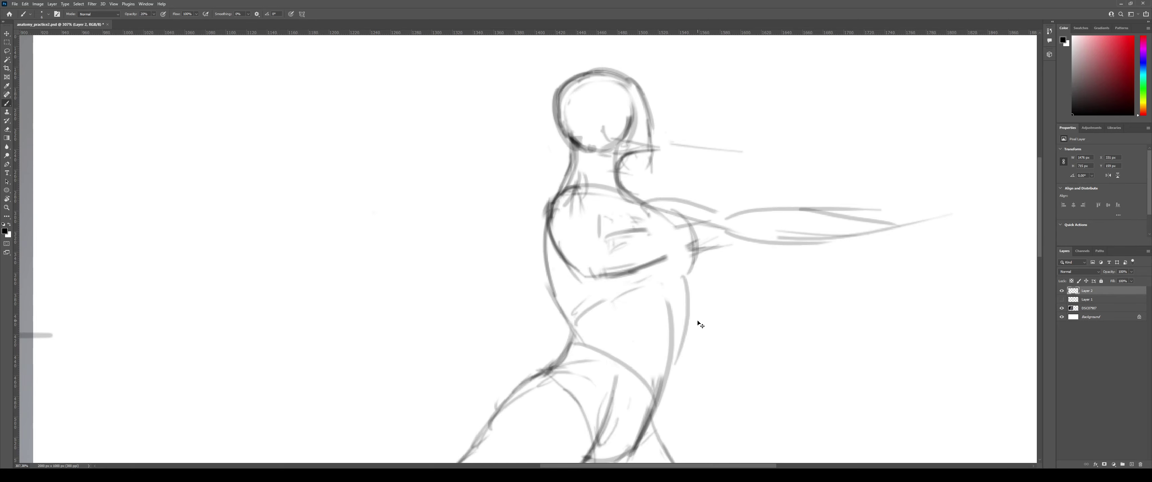
Refine the belly contour into a single curve from under the bust to the front of the hip.
key("z")
mouse_move(708, 298)
left_mouse_down()
mouse_move(674, 263)
mouse_move(671, 274)
left_mouse_up()
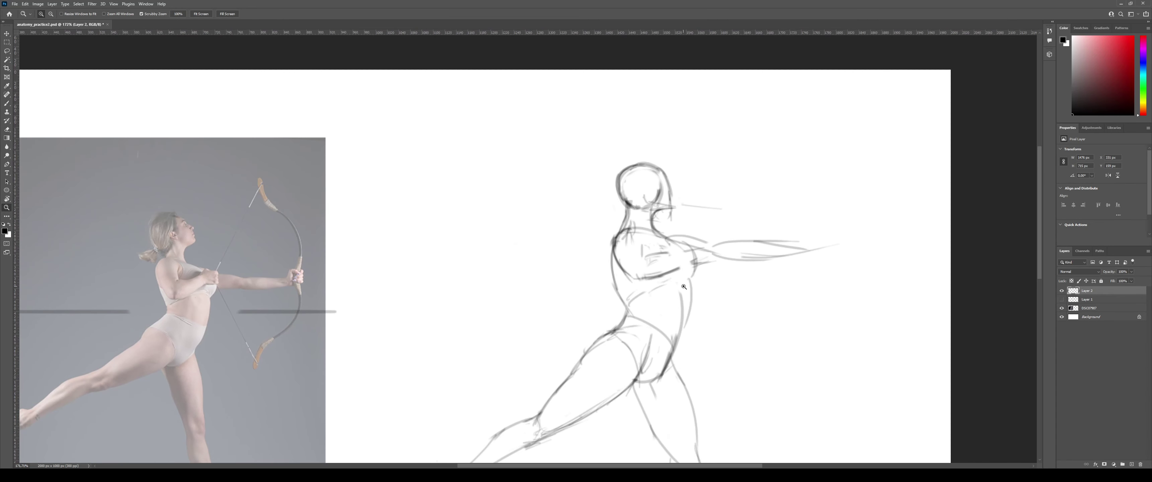
key("b")
left_click_drag(673, 366, 671, 375)
key("ctrl+z")
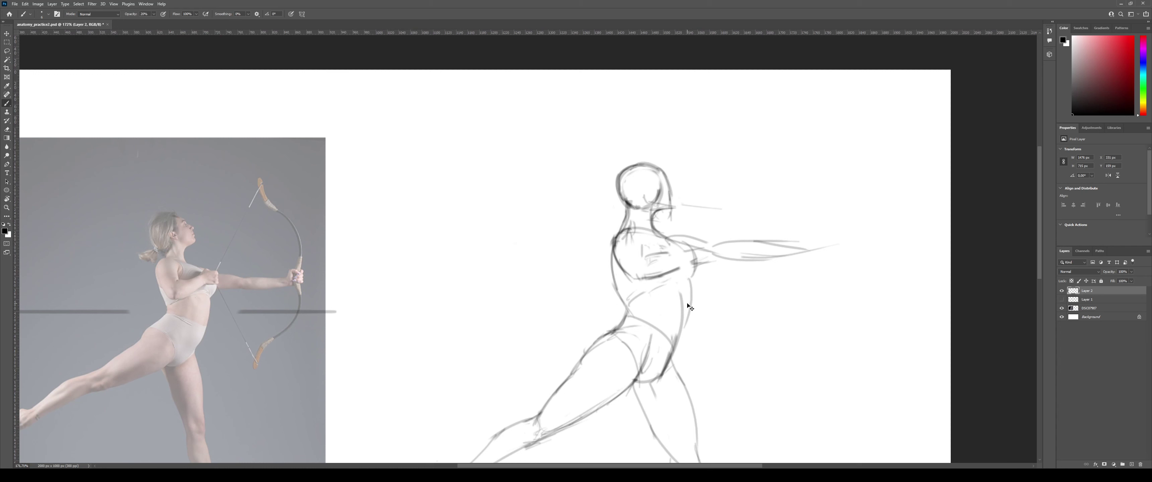
left_click_drag(690, 282, 656, 375)
key("ctrl+z")
left_click_drag(691, 290, 669, 363)
key("ctrl+z")
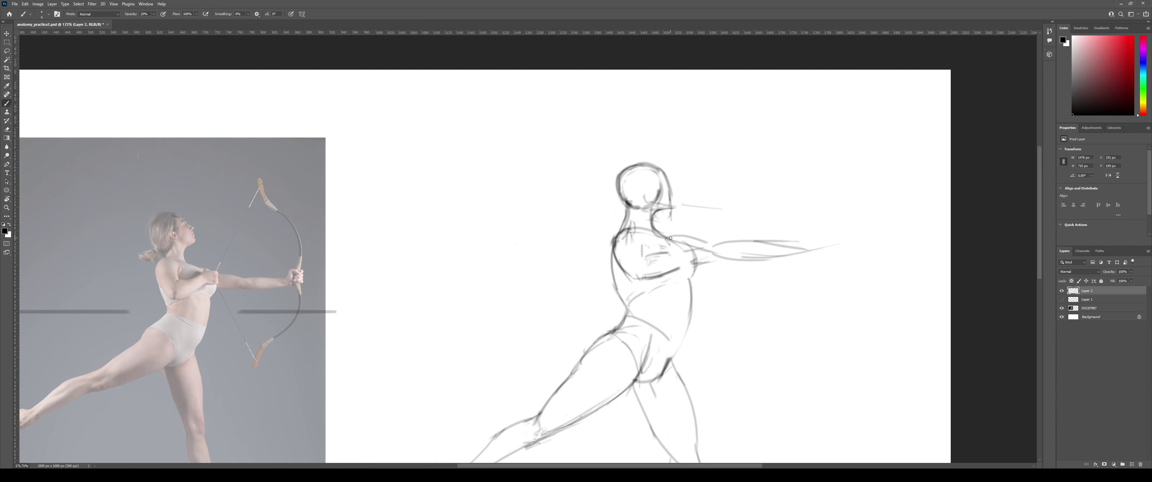
Strengthen the bust contour and the curved line beneath it running toward the back.
left_click_drag(670, 238, 690, 272)
key("ctrl+z")
mouse_move(652, 264)
left_mouse_down()
mouse_move(664, 284)
mouse_move(690, 283)
mouse_move(629, 305)
left_mouse_up()
key("ctrl+z")
key("ctrl+z")
key("ctrl+z")
key("ctrl+z")
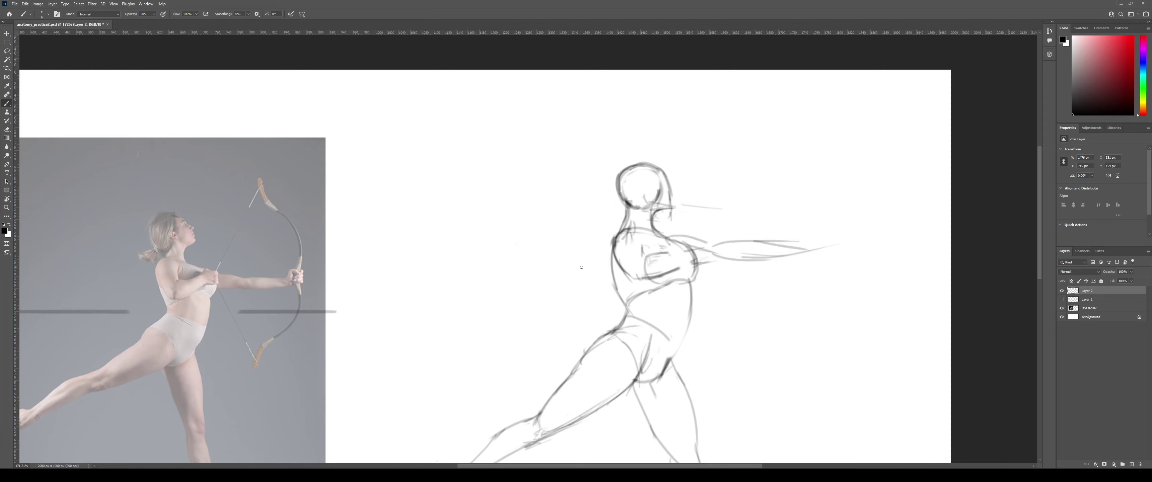
Redraw the back contour from the rear shoulder through the ribcage into the waist.
mouse_move(698, 232)
left_mouse_down()
mouse_move(613, 253)
mouse_move(702, 233)
left_mouse_up()
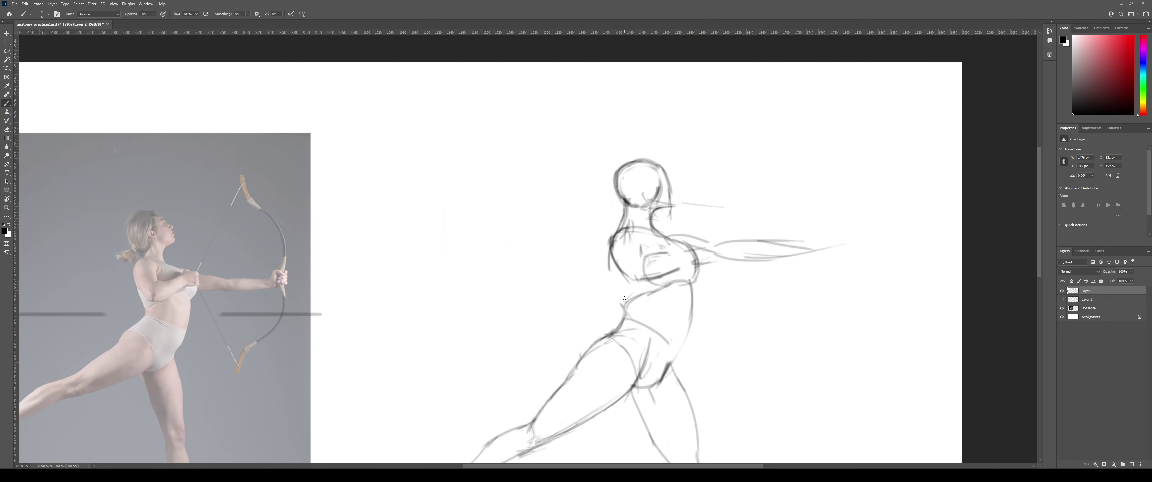
left_click_drag(612, 255, 641, 302)
key("ctrl+z")
left_click_drag(613, 257, 635, 297)
key("ctrl+z")
left_click_drag(611, 258, 637, 306)
left_click_drag(625, 304, 622, 324)
scroll(635, 298, "up", 1)
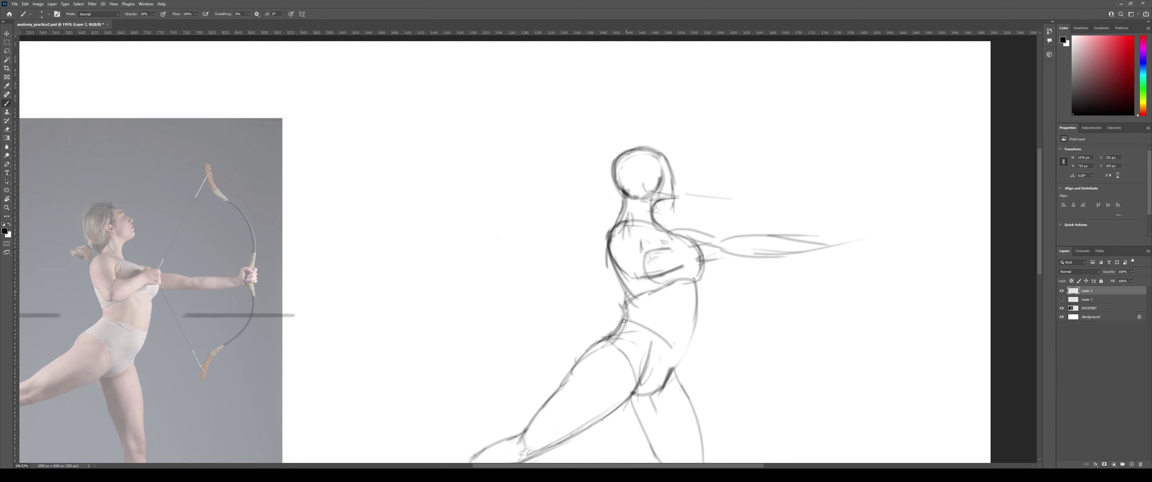
mouse_move(626, 283)
left_mouse_down()
mouse_move(637, 308)
mouse_move(631, 297)
left_mouse_up()
left_click_drag(614, 268, 644, 305)
key("ctrl+z")
Compare the whole figure with the photo and redraw the waistline and rear leg opening of the briefs.
scroll(644, 305, "down", 4)
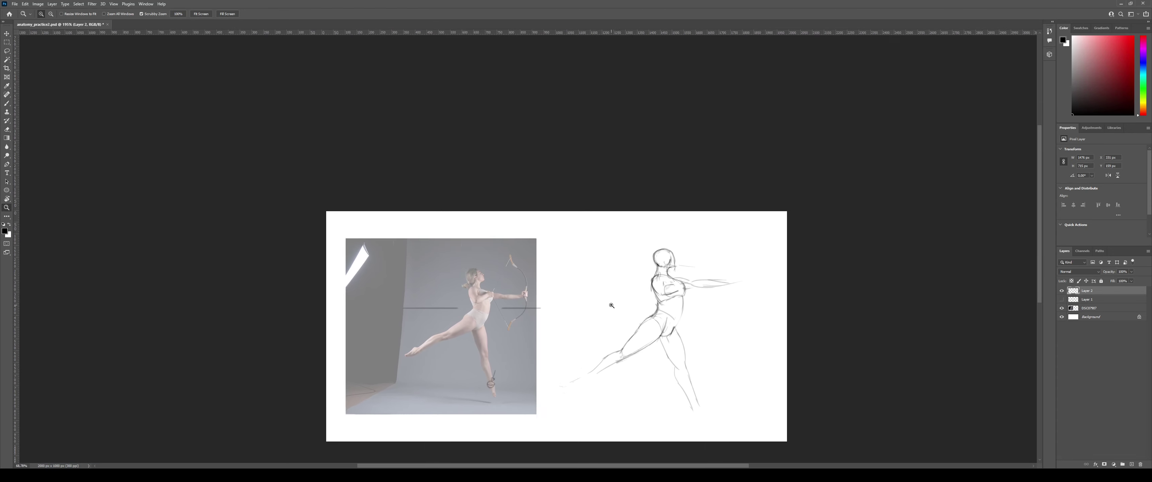
scroll(635, 296, "up", 3)
mouse_move(621, 271)
left_mouse_down()
mouse_move(651, 313)
mouse_move(611, 313)
left_mouse_up()
key("ctrl+space")
mouse_move(655, 294)
left_mouse_down()
mouse_move(614, 289)
mouse_move(642, 294)
left_mouse_up()
mouse_move(614, 326)
left_mouse_down()
mouse_move(608, 295)
mouse_move(630, 294)
left_mouse_up()
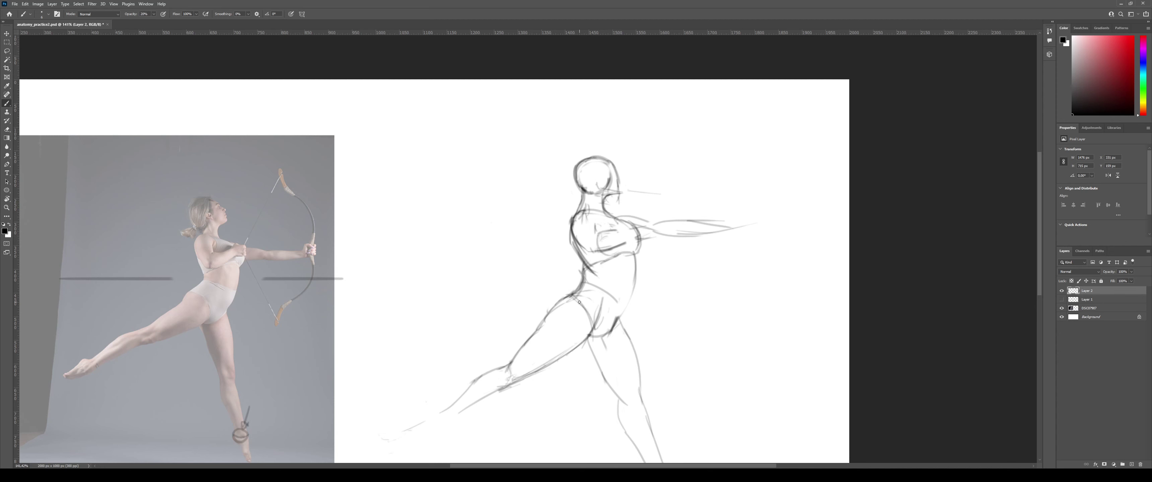
key("e")
key("b")
left_click_drag(580, 280, 608, 294)
key("ctrl+z")
key("ctrl+z")
key("ctrl+z")
Darken the crease at the front of the hip and connect the belly contour to the standing thigh.
left_click_drag(623, 317, 607, 332)
mouse_move(635, 255)
left_mouse_down()
mouse_move(631, 298)
mouse_move(577, 290)
left_mouse_up()
left_click_drag(671, 298, 668, 240)
left_click_drag(663, 182, 645, 207)
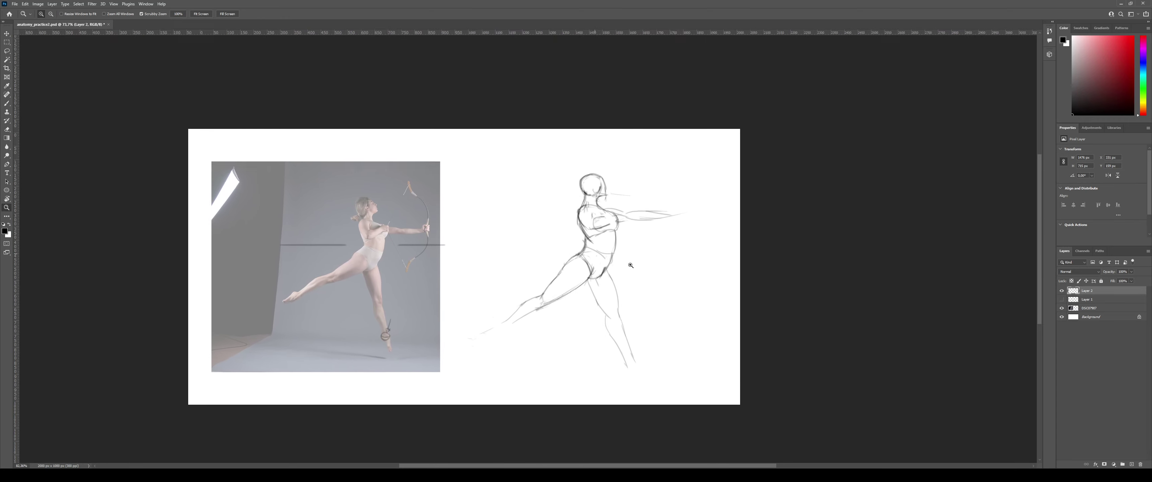
scroll(622, 236, "up", 6)
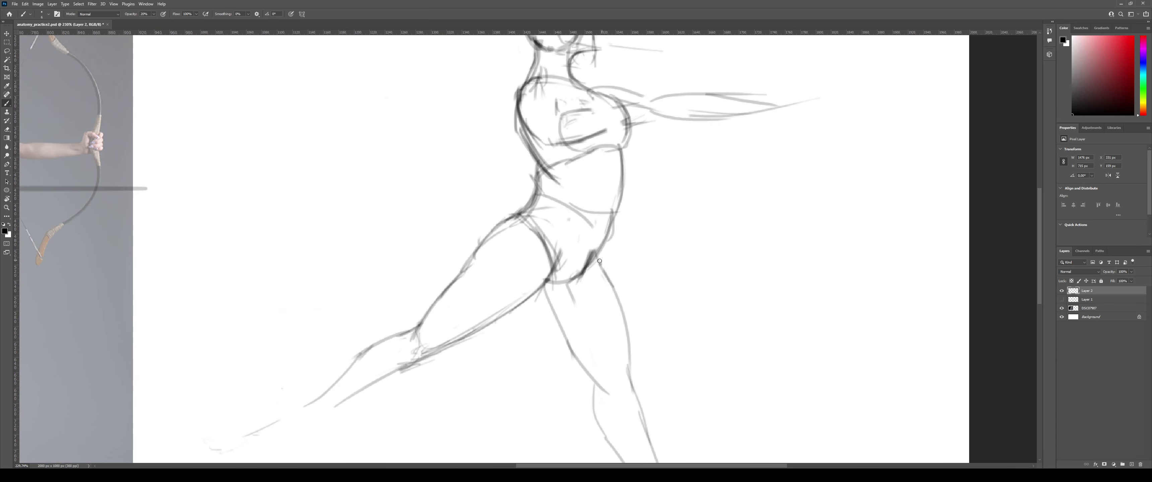
left_click_drag(603, 242, 600, 264)
left_click_drag(600, 249, 608, 285)
mouse_move(603, 241)
left_mouse_down()
mouse_move(616, 200)
mouse_move(614, 220)
left_mouse_up()
Sketch the bent forearm across the chest from the elbow toward the front of the bust.
mouse_move(649, 176)
left_mouse_down()
mouse_move(622, 268)
mouse_move(612, 263)
left_mouse_up()
key("z")
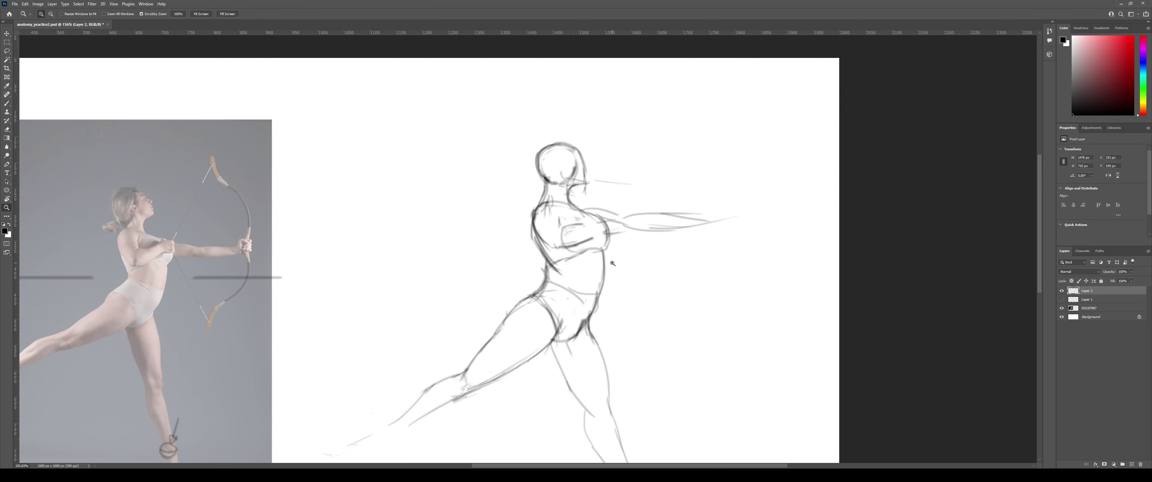
mouse_move(653, 228)
left_mouse_down()
mouse_move(636, 265)
mouse_move(599, 250)
mouse_move(543, 268)
mouse_move(598, 262)
mouse_move(608, 276)
left_mouse_up()
key("b")
key("ctrl+z")
key("ctrl+z")
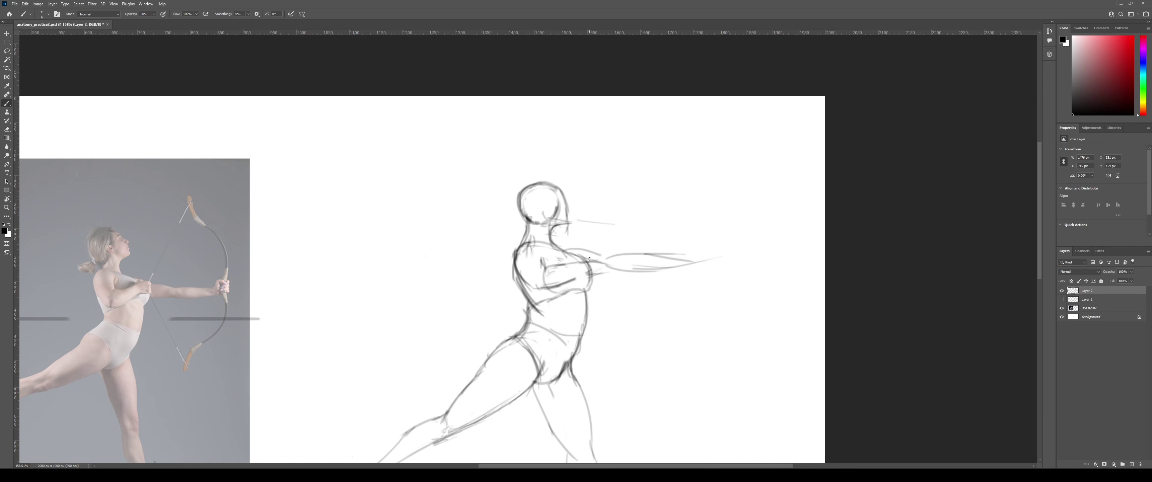
Block in the string-drawing hand at the end of the bent forearm and clean up its edge.
mouse_move(591, 260)
left_mouse_down()
mouse_move(605, 256)
mouse_move(606, 282)
left_mouse_up()
key("e")
mouse_move(606, 281)
left_mouse_down()
mouse_move(598, 283)
mouse_move(609, 278)
left_mouse_up()
key("b")
Examine the archer's bent arm, hand and extended arm in the reference photo against the sketch.
key("ctrl+space")
mouse_move(134, 316)
left_mouse_down()
mouse_move(223, 304)
mouse_move(183, 294)
left_mouse_up()
key("space")
left_click_drag(691, 237, 633, 232)
key("ctrl+space")
key("space")
left_click_drag(468, 249, 485, 268)
key("ctrl+space")
left_click_drag(613, 237, 601, 237)
key("space")
left_click_drag(885, 184, 676, 256)
key("space")
key("b")
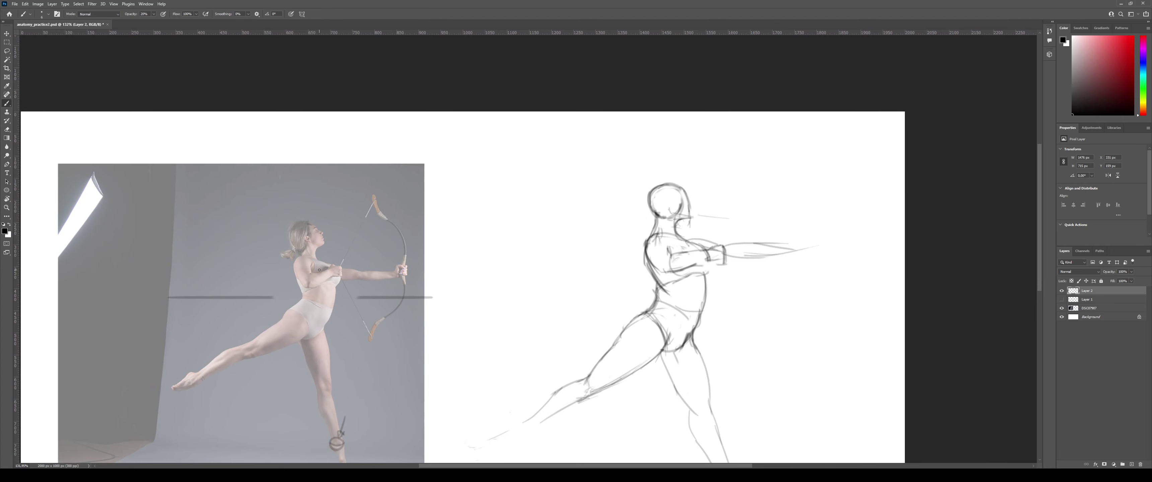
key("ctrl+space")
left_click_drag(331, 258, 343, 258)
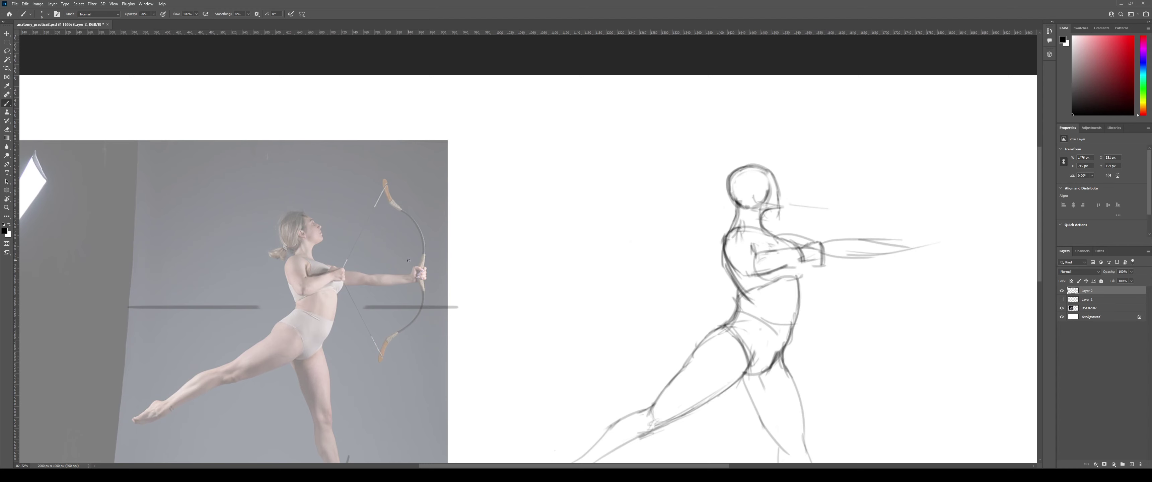
Remove the blocked-in drawing hand and redraw the bent forearm crossing the chest with the bust contour behind it.
key("space")
mouse_move(769, 244)
left_mouse_down()
mouse_move(685, 234)
mouse_move(736, 239)
mouse_move(731, 260)
mouse_move(689, 253)
mouse_move(667, 277)
left_mouse_up()
key("ctrl+z")
key("e")
key("b")
key("ctrl+z")
left_click_drag(643, 236, 669, 275)
key("ctrl+z")
mouse_move(638, 231)
left_mouse_down()
mouse_move(704, 264)
mouse_move(690, 273)
mouse_move(733, 251)
left_mouse_up()
mouse_move(667, 234)
left_mouse_down()
mouse_move(673, 253)
mouse_move(681, 241)
mouse_move(715, 241)
mouse_move(702, 245)
left_mouse_up()
key("ctrl+z")
mouse_move(697, 248)
left_mouse_down()
mouse_move(733, 235)
mouse_move(701, 254)
mouse_move(735, 240)
mouse_move(703, 234)
mouse_move(710, 257)
mouse_move(706, 233)
mouse_move(716, 266)
left_mouse_up()
key("ctrl+z")
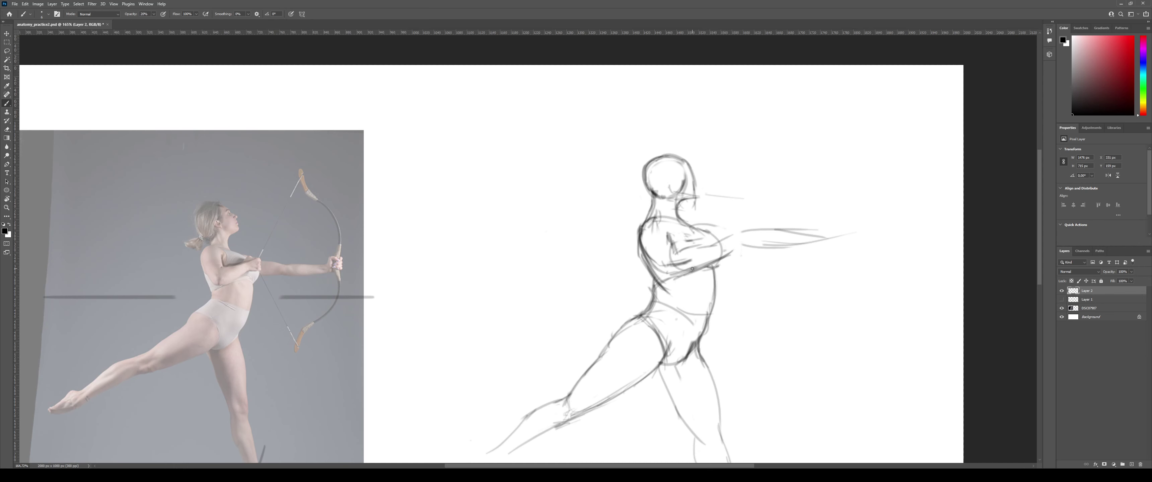
Erase the stray construction lines inside the upper arm and bent forearm.
mouse_move(671, 241)
left_mouse_down()
mouse_move(673, 264)
mouse_move(711, 271)
mouse_move(725, 256)
mouse_move(677, 257)
mouse_move(689, 261)
mouse_move(693, 234)
mouse_move(669, 248)
left_mouse_up()
key("e")
key("b")
key("e")
key("b")
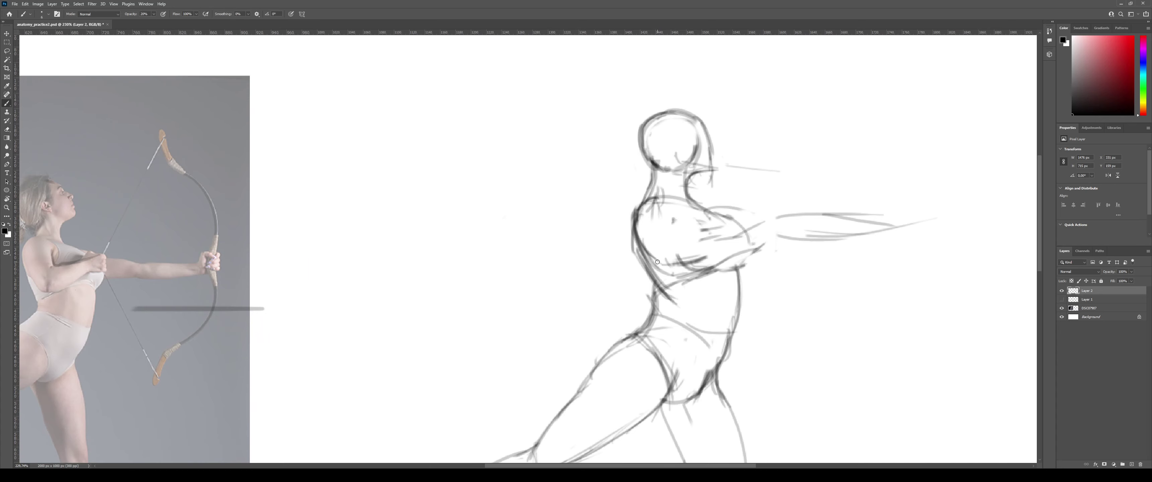
key("z")
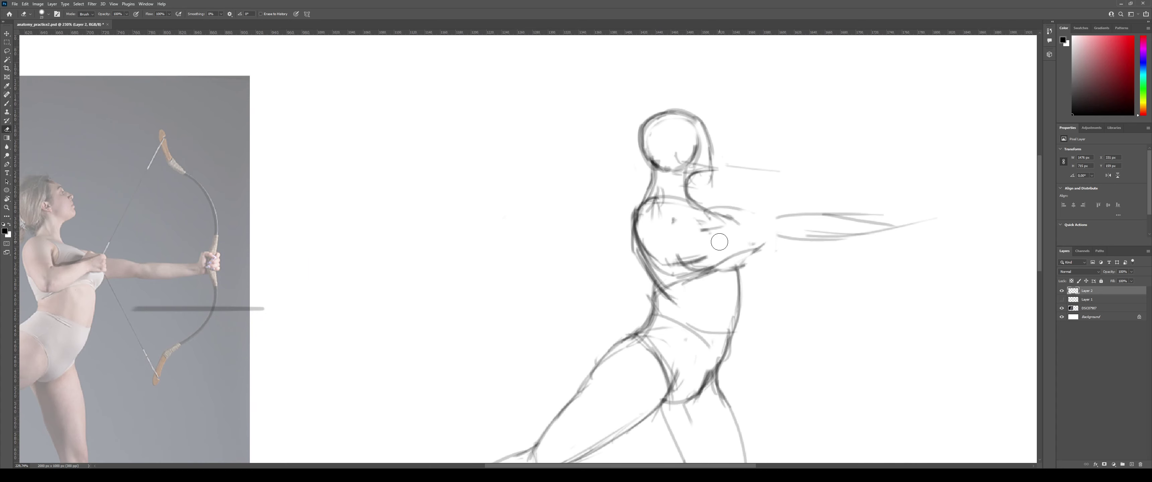
mouse_move(675, 245)
left_mouse_down()
mouse_move(664, 239)
mouse_move(678, 245)
mouse_move(672, 268)
mouse_move(685, 272)
left_mouse_up()
Redraw the underside of the bent forearm as one dark line from the elbow toward the front of the chest.
key("b")
left_click_drag(657, 251, 696, 270)
key("ctrl+z")
key("ctrl+z")
key("ctrl+z")
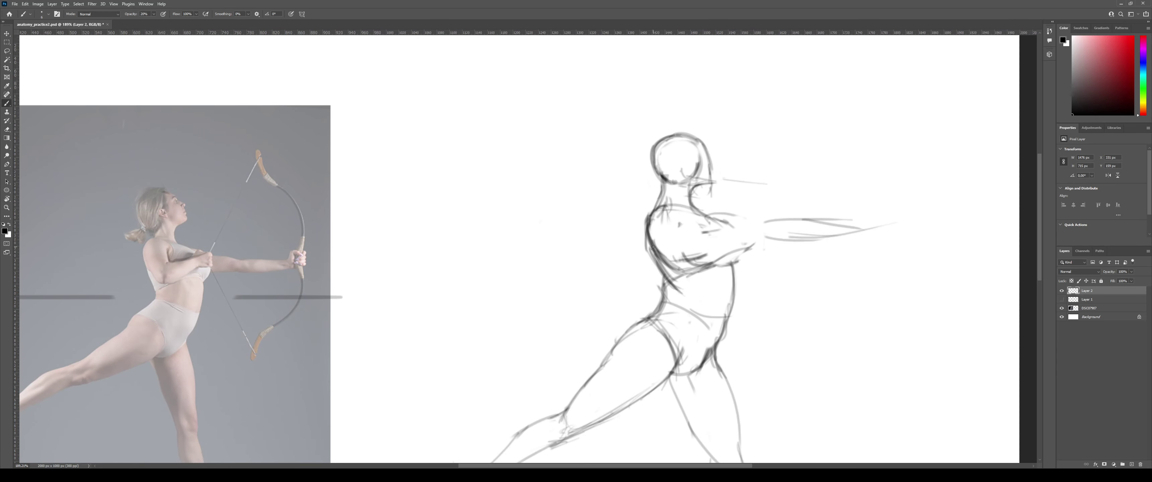
key("e")
key("b")
mouse_move(684, 256)
left_mouse_down()
mouse_move(656, 254)
mouse_move(690, 271)
mouse_move(762, 244)
left_mouse_up()
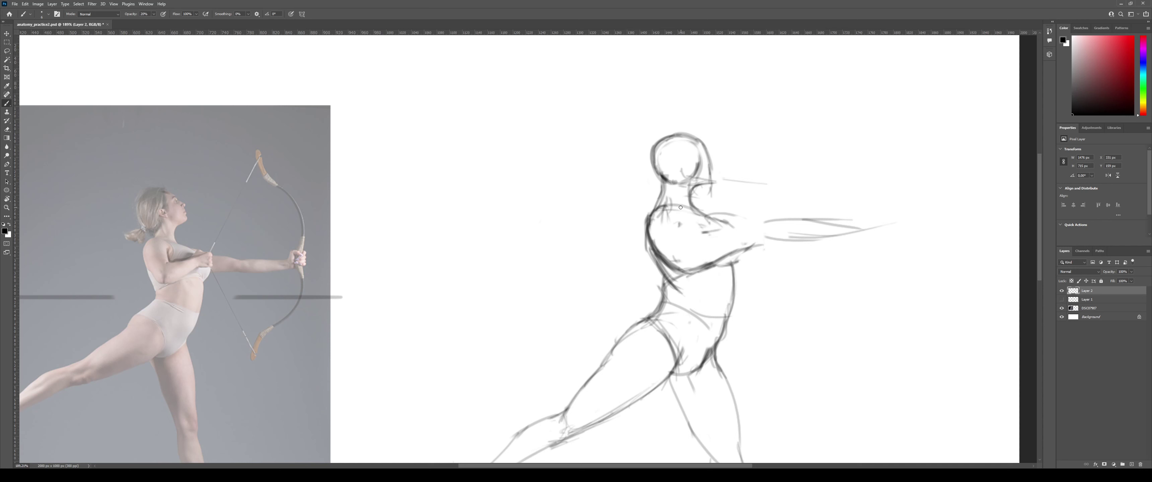
Sketch the inner edge of the upper arm and the upper edge of the bent forearm.
mouse_move(680, 207)
left_mouse_down()
mouse_move(692, 224)
mouse_move(678, 239)
left_mouse_up()
key("ctrl+z")
key("ctrl+z")
left_click_drag(676, 219, 687, 240)
mouse_move(699, 241)
left_mouse_down()
mouse_move(764, 226)
mouse_move(723, 250)
left_mouse_up()
key("ctrl+z")
key("ctrl+z")
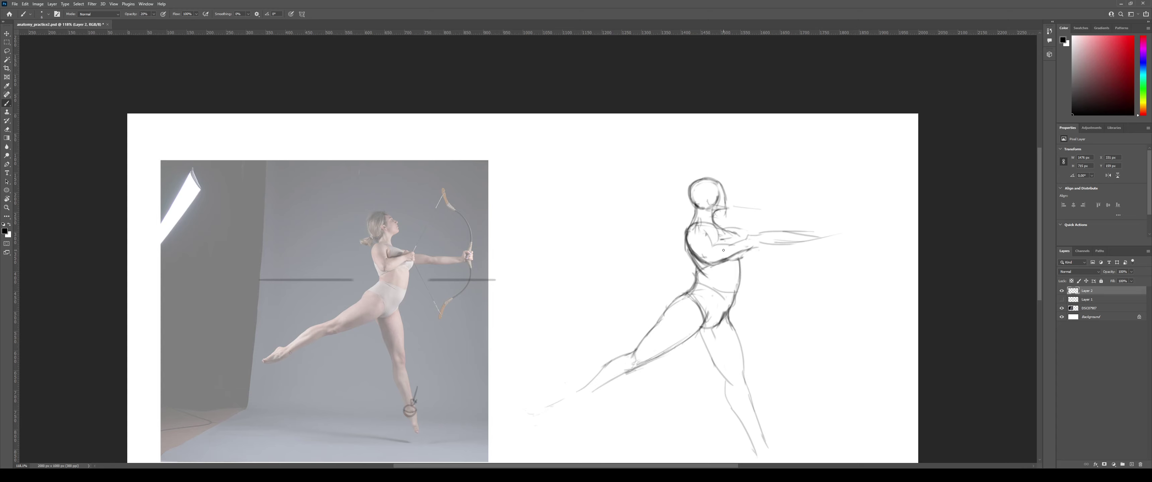
Darken the waistband of the briefs from the lower back across to the belly.
left_click_drag(816, 270, 847, 267)
left_click_drag(692, 313, 708, 280)
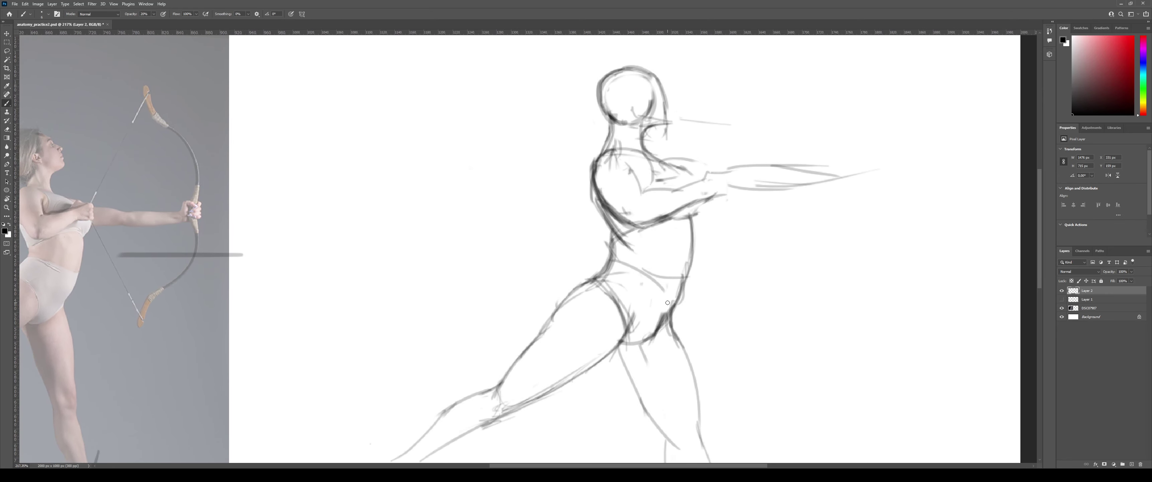
left_click_drag(616, 260, 682, 279)
left_click_drag(631, 242, 663, 202)
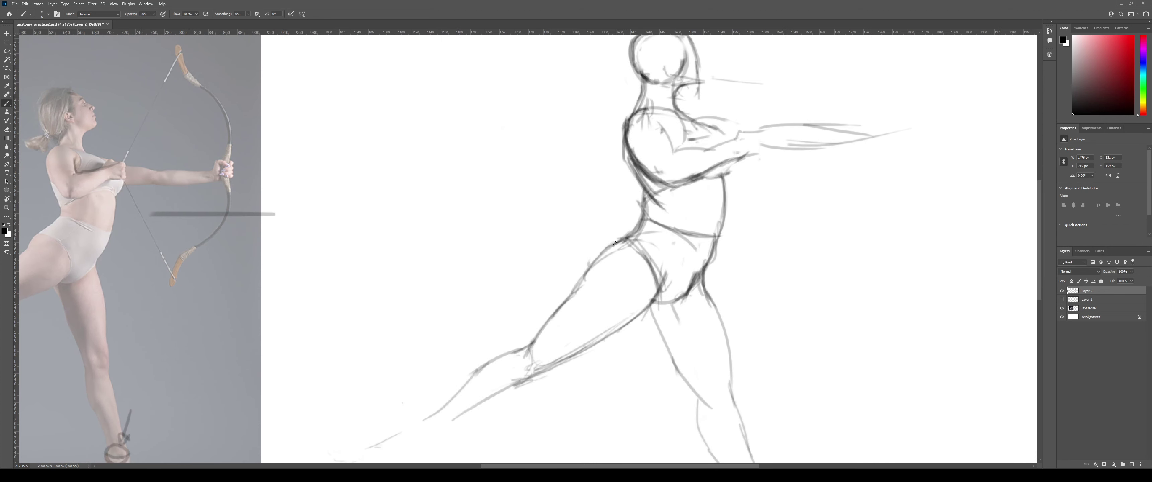
Restate the upper contour of the raised thigh from the buttock toward the knee.
mouse_move(619, 244)
left_mouse_down()
mouse_move(589, 295)
mouse_move(573, 283)
mouse_move(591, 280)
mouse_move(582, 272)
left_mouse_up()
key("z")
key("b")
mouse_move(566, 307)
left_mouse_down()
mouse_move(637, 243)
mouse_move(601, 267)
left_mouse_up()
key("ctrl+z")
left_click_drag(645, 230, 599, 289)
key("ctrl+z")
left_click_drag(643, 230, 600, 274)
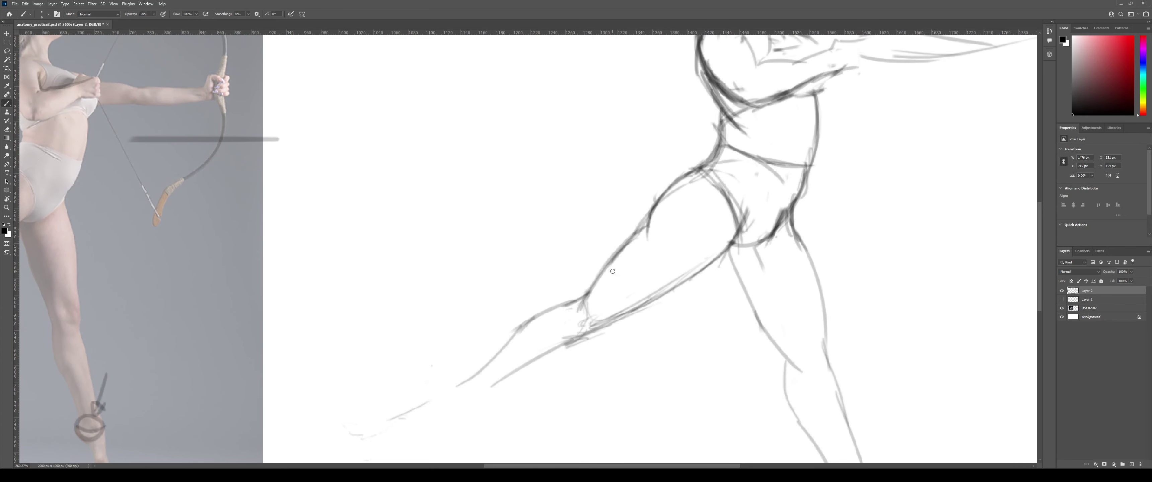
mouse_move(639, 237)
left_mouse_down()
mouse_move(581, 308)
mouse_move(661, 232)
mouse_move(627, 244)
mouse_move(551, 310)
mouse_move(546, 344)
left_mouse_up()
key("ctrl+z")
left_click_drag(599, 299, 554, 307)
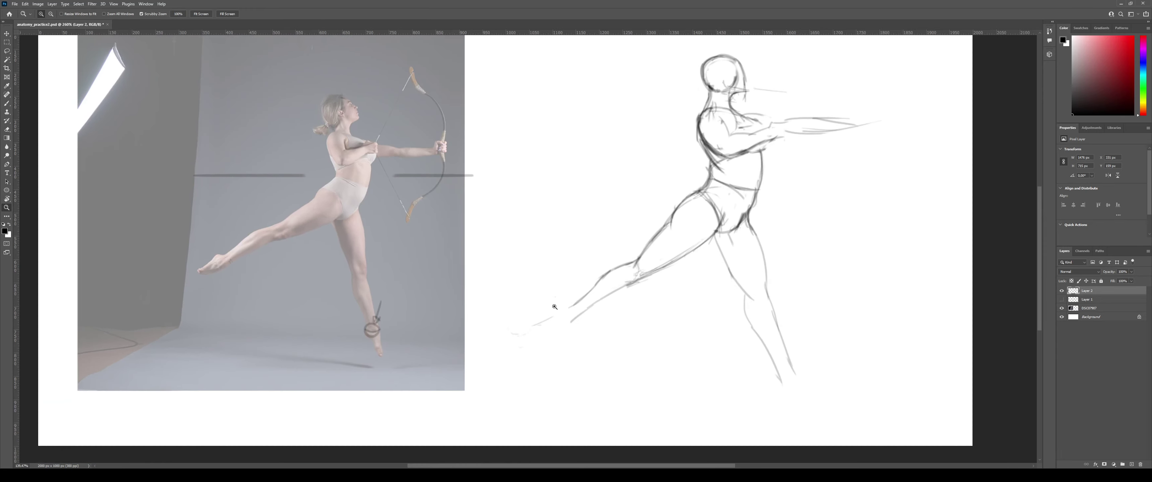
Restate the upper and lower edges of the bent forearm and erase the lines running past its front end.
left_click_drag(676, 256, 608, 309)
left_click_drag(694, 227, 662, 289)
mouse_move(649, 263)
left_mouse_down()
mouse_move(617, 262)
mouse_move(663, 248)
mouse_move(635, 243)
mouse_move(786, 235)
mouse_move(638, 279)
left_mouse_up()
key("b")
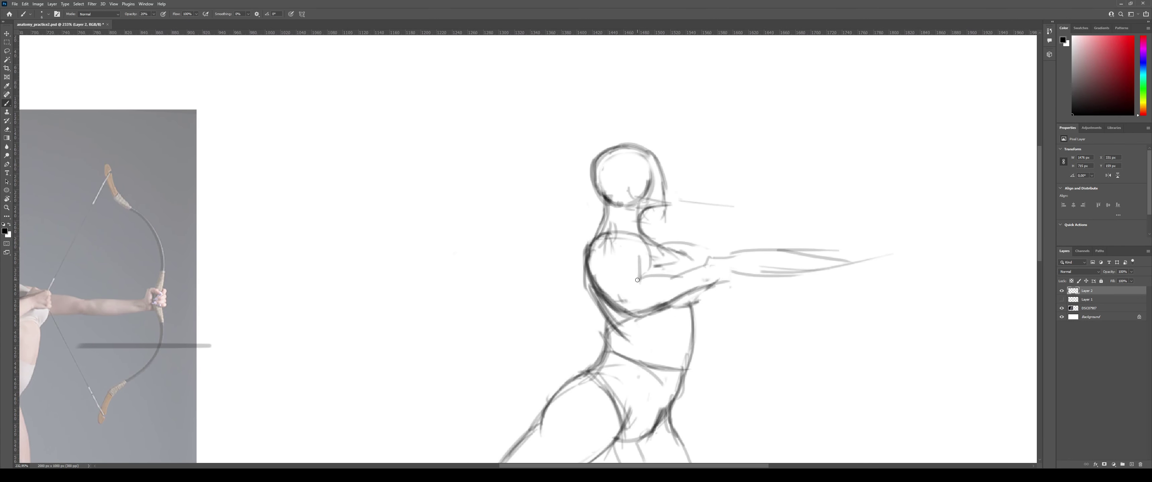
key("ctrl+z")
mouse_move(627, 256)
left_mouse_down()
mouse_move(630, 283)
mouse_move(684, 274)
left_mouse_up()
mouse_move(662, 308)
left_mouse_down()
mouse_move(699, 292)
mouse_move(708, 266)
mouse_move(724, 277)
left_mouse_up()
key("e")
mouse_move(699, 285)
left_mouse_down()
mouse_move(639, 286)
mouse_move(696, 285)
left_mouse_up()
left_click_drag(682, 254, 698, 296)
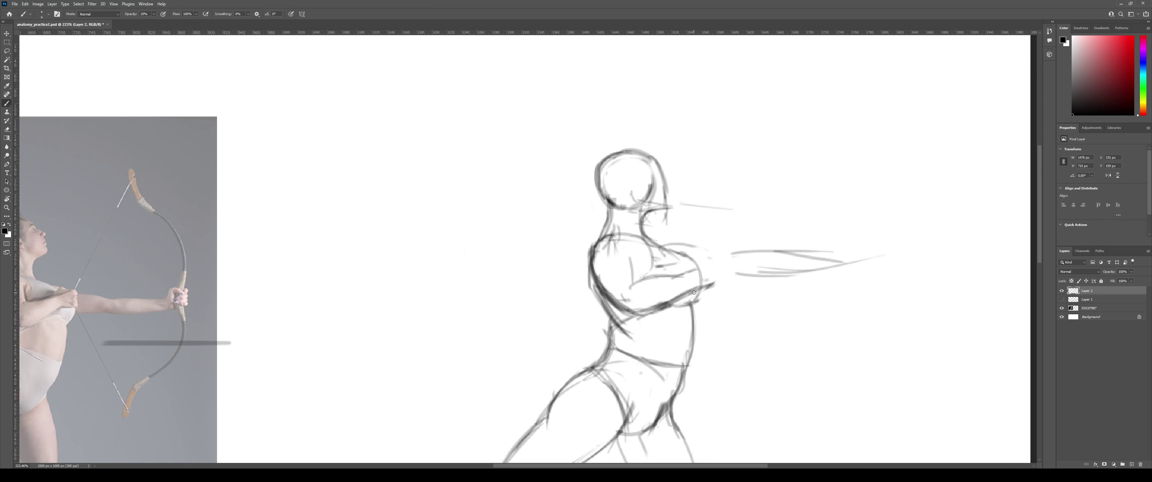
Draw the rounded front contour of the bust around the end of the bent forearm.
left_click_drag(683, 255, 698, 294)
key("ctrl+z")
mouse_move(689, 260)
left_mouse_down()
mouse_move(701, 299)
mouse_move(684, 304)
left_mouse_up()
key("ctrl+z")
left_click_drag(638, 277, 726, 245)
key("e")
key("b")
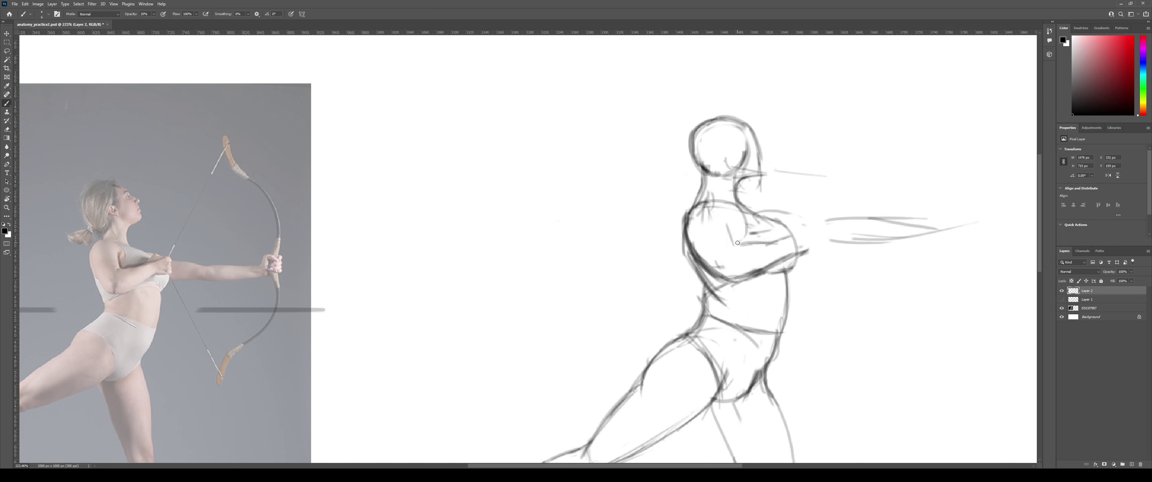
Define the crease of the bent elbow where the upper arm meets the forearm.
left_click_drag(732, 248, 759, 249)
key("z")
left_click_drag(757, 247, 698, 249)
key("b")
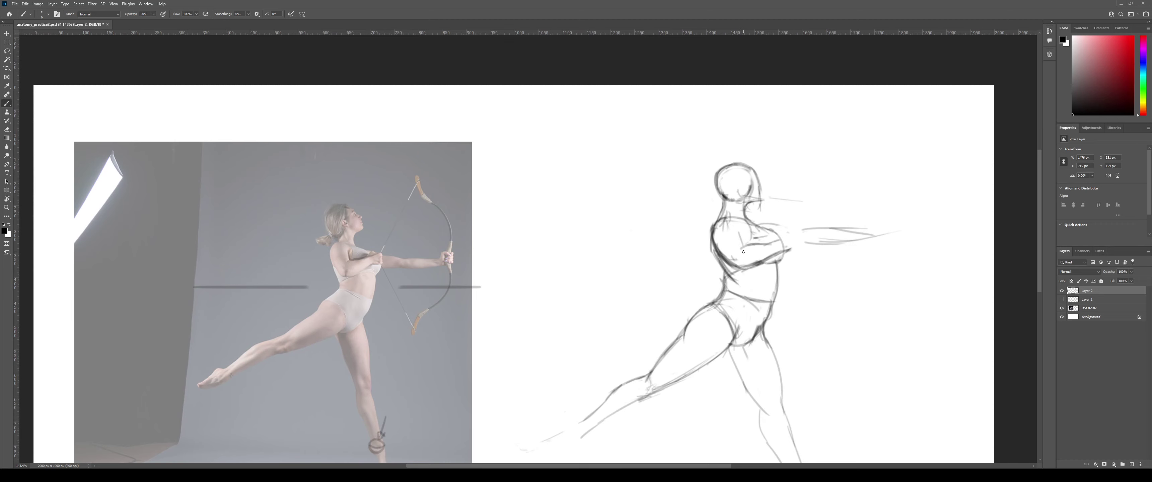
Erase the old vertical profile and chin strokes at the front of the face.
key("z")
left_click_drag(791, 237, 761, 246)
left_click_drag(927, 228, 760, 206)
mouse_move(581, 166)
left_mouse_down()
mouse_move(635, 165)
mouse_move(586, 161)
mouse_move(606, 156)
mouse_move(815, 176)
left_mouse_up()
key("b")
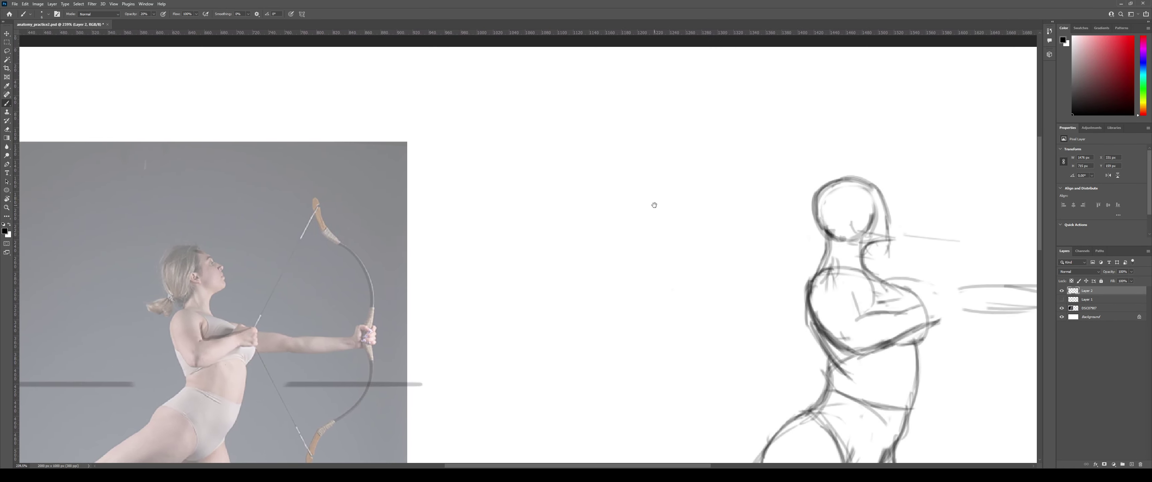
left_click_drag(654, 205, 617, 198)
key("z")
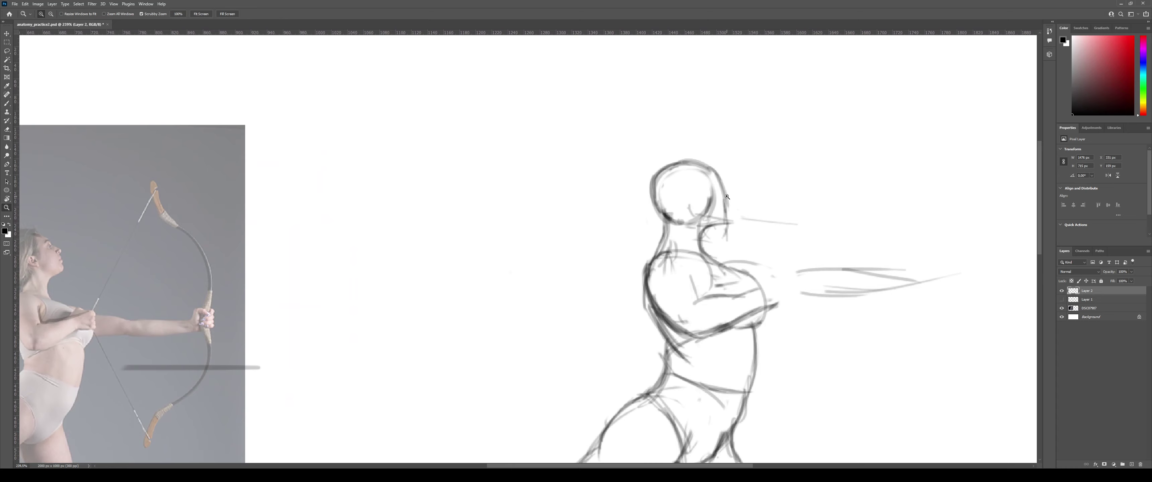
mouse_move(729, 196)
left_mouse_down()
mouse_move(743, 197)
mouse_move(705, 222)
mouse_move(723, 216)
mouse_move(720, 232)
mouse_move(713, 225)
mouse_move(732, 212)
left_mouse_up()
key("b")
key("e")
key("b")
key("ctrl+z")
key("ctrl+z")
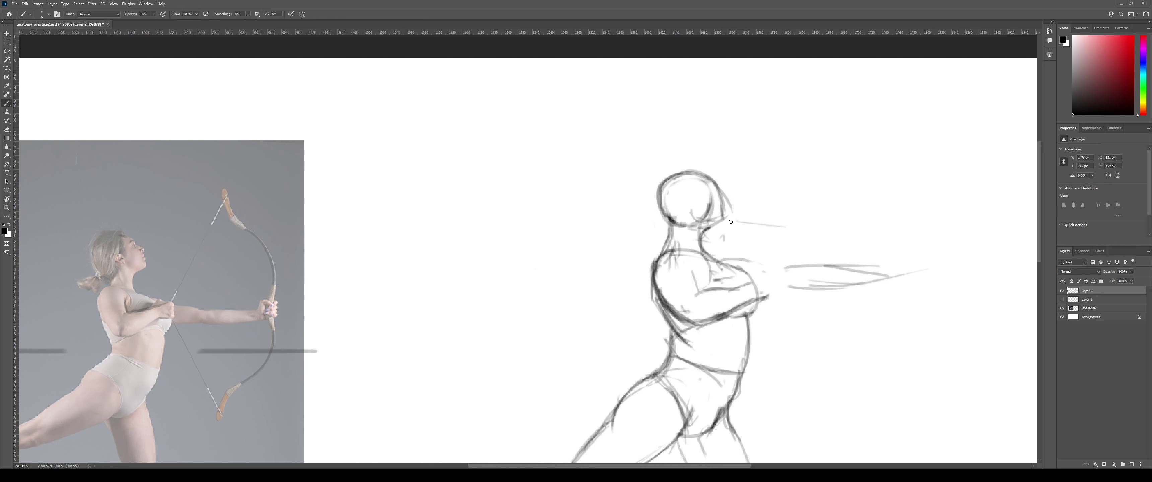
key("ctrl+z")
Draw a tilted guideline across the head for the raised gaze and a higher arc over the skull.
left_click_drag(670, 179, 699, 167)
key("ctrl+z")
left_click_drag(678, 201, 739, 175)
key("ctrl+z")
left_click_drag(683, 204, 751, 169)
left_click_drag(661, 190, 709, 163)
key("ctrl+z")
mouse_move(662, 190)
left_mouse_down()
mouse_move(718, 176)
mouse_move(705, 166)
mouse_move(660, 190)
mouse_move(709, 180)
mouse_move(658, 190)
mouse_move(704, 167)
mouse_move(724, 212)
left_mouse_up()
key("ctrl+z")
key("ctrl+z")
key("ctrl+z")
key("ctrl+z")
key("ctrl+z")
key("ctrl+z")
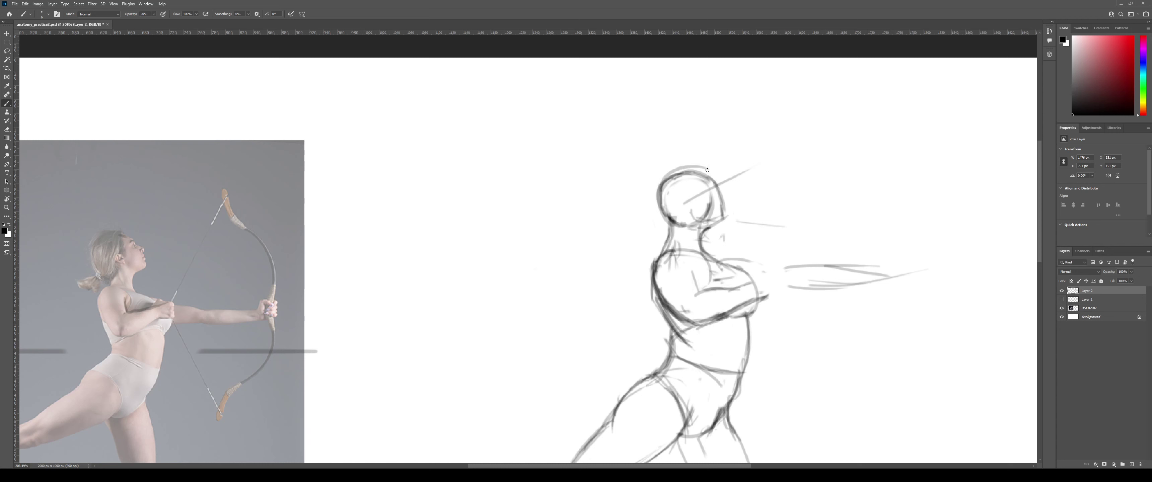
Redraw the front of the head from the crown down the face and clean up the overlapping outline.
mouse_move(694, 166)
left_mouse_down()
mouse_move(709, 170)
mouse_move(725, 218)
left_mouse_up()
key("ctrl+z")
key("ctrl+z")
left_click_drag(701, 166, 723, 216)
key("e")
key("b")
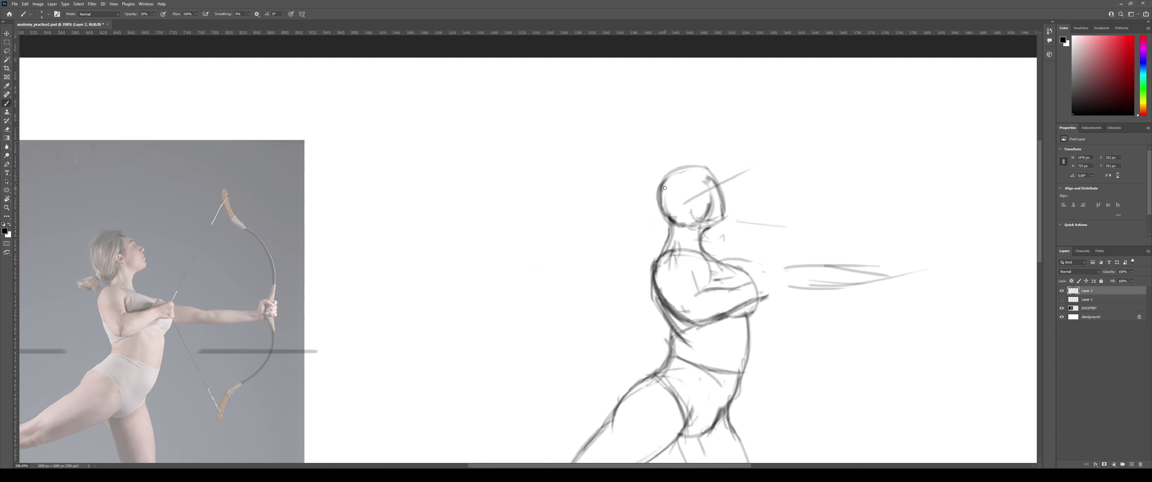
Refine the top of the skull and sketch the jaw toward the chin.
mouse_move(667, 185)
left_mouse_down()
mouse_move(707, 179)
mouse_move(676, 180)
mouse_move(686, 169)
mouse_move(709, 178)
mouse_move(686, 168)
mouse_move(715, 170)
left_mouse_up()
key("ctrl+z")
key("ctrl+z")
mouse_move(692, 213)
left_mouse_down()
mouse_move(733, 217)
mouse_move(724, 205)
mouse_move(708, 229)
left_mouse_up()
key("z")
mouse_move(733, 183)
left_mouse_down()
mouse_move(684, 195)
mouse_move(743, 211)
left_mouse_up()
scroll(742, 212, "up", 2)
key("b")
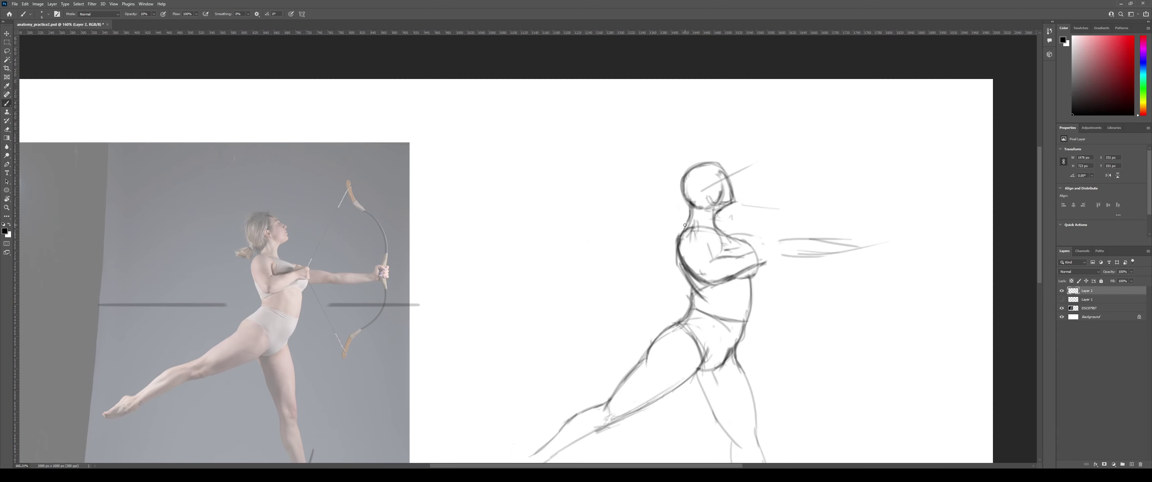
Sketch the shoulder line leading into the extended arm and rough in the arm's underside toward the wrist.
key("z")
scroll(724, 197, "down", 4)
scroll(725, 194, "up", 2)
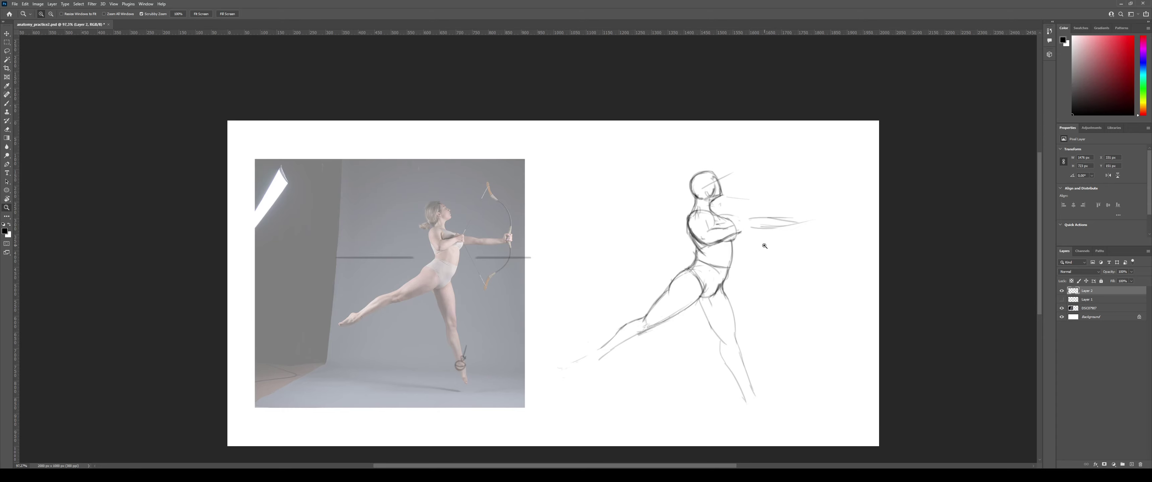
scroll(764, 246, "up", 3)
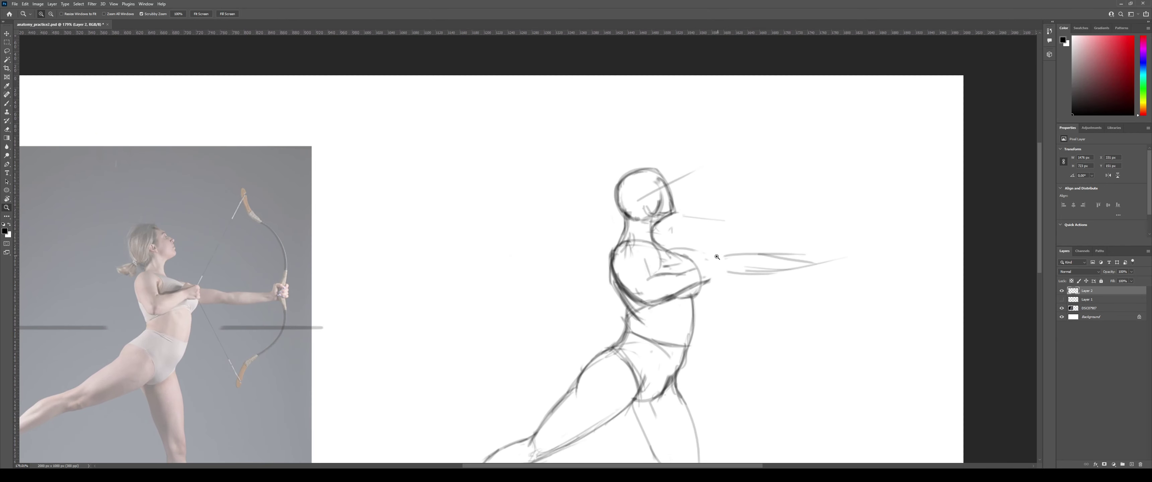
scroll(717, 256, "down", 2)
key("b")
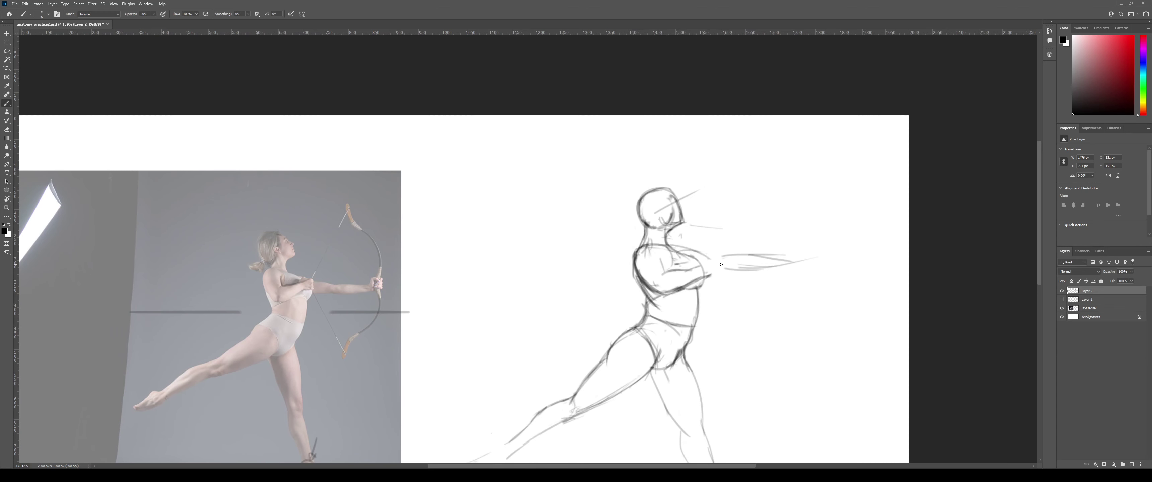
left_click_drag(640, 251, 713, 262)
left_click_drag(679, 249, 767, 253)
key("ctrl+z")
mouse_move(705, 281)
left_mouse_down()
mouse_move(745, 265)
mouse_move(726, 271)
mouse_move(793, 269)
mouse_move(752, 255)
mouse_move(805, 264)
left_mouse_up()
key("e")
key("b")
Redraw the upper and lower contours of the extended forearm so they taper to the wrist.
left_click_drag(719, 259, 806, 261)
key("ctrl+z")
key("ctrl+z")
key("ctrl+z")
key("ctrl+z")
mouse_move(732, 273)
left_mouse_down()
mouse_move(825, 253)
mouse_move(792, 256)
mouse_move(808, 253)
left_mouse_up()
key("ctrl+z")
left_click_drag(749, 253, 831, 251)
mouse_move(747, 273)
left_mouse_down()
mouse_move(833, 263)
mouse_move(770, 260)
mouse_move(819, 266)
mouse_move(791, 251)
mouse_move(796, 265)
left_mouse_up()
Block in the bow-gripping fist at the end of the extended arm.
key("z")
key("b")
key("z")
key("b")
mouse_move(798, 248)
left_mouse_down()
mouse_move(802, 268)
mouse_move(771, 263)
mouse_move(828, 259)
mouse_move(810, 240)
mouse_move(823, 249)
left_mouse_up()
key("z")
key("b")
left_click_drag(821, 246, 823, 268)
key("ctrl+z")
key("ctrl+z")
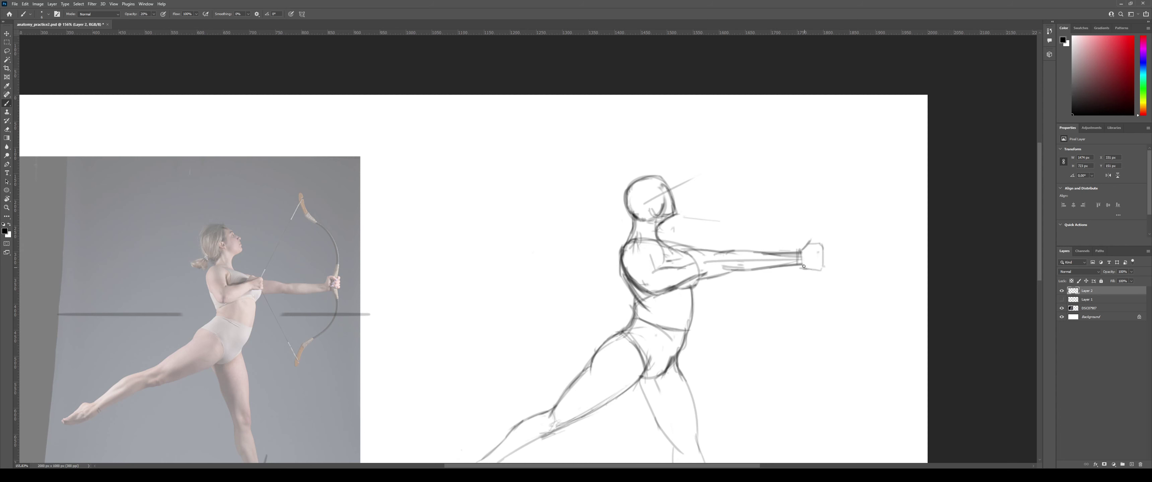
Reinforce the underside and front edge of the gripping fist and clean up its outline.
left_click_drag(804, 266, 824, 268)
mouse_move(803, 266)
left_mouse_down()
mouse_move(825, 266)
mouse_move(822, 241)
mouse_move(807, 247)
mouse_move(822, 246)
mouse_move(821, 265)
left_mouse_up()
key("e")
key("b")
key("e")
key("b")
key("z")
left_click_drag(838, 231, 828, 260)
key("z")
key("z")
left_click(708, 270)
key("b")
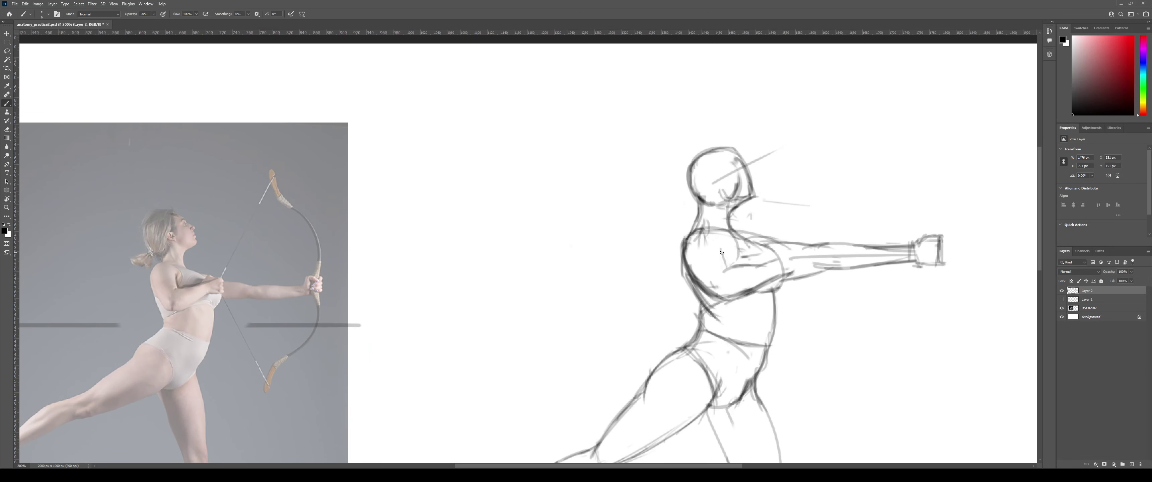
mouse_move(722, 247)
left_mouse_down()
mouse_move(726, 268)
mouse_move(808, 258)
mouse_move(757, 258)
left_mouse_up()
key("ctrl+z")
key("ctrl+z")
Mark both hands on the reference photo and draw an arrow along the extended arm pointing back toward the drawing hand.
key("z")
left_click_drag(600, 264, 677, 268)
left_click_drag(764, 271, 586, 273)
mouse_move(772, 256)
left_mouse_down()
mouse_move(733, 254)
mouse_move(796, 255)
left_mouse_up()
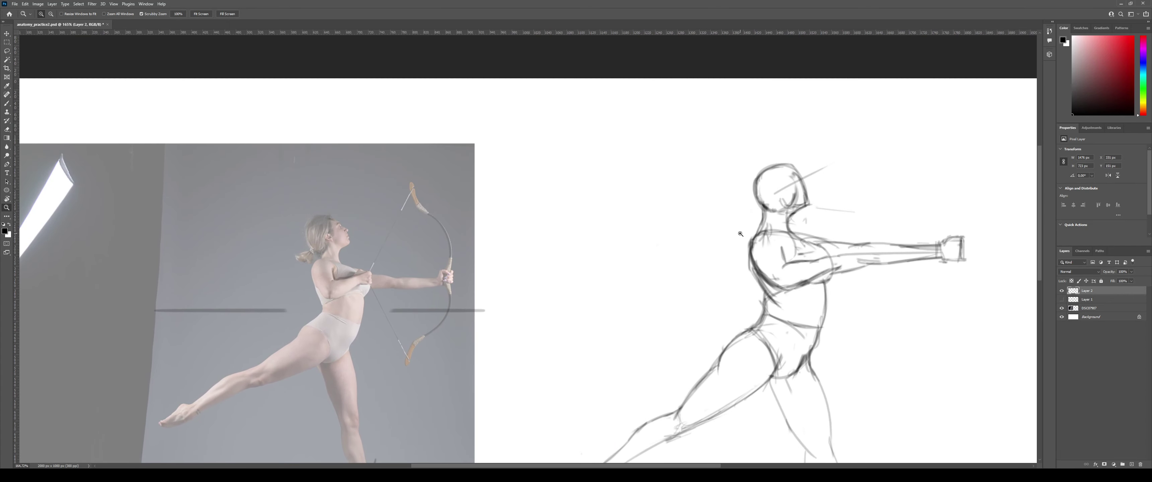
left_click_drag(339, 290, 407, 287)
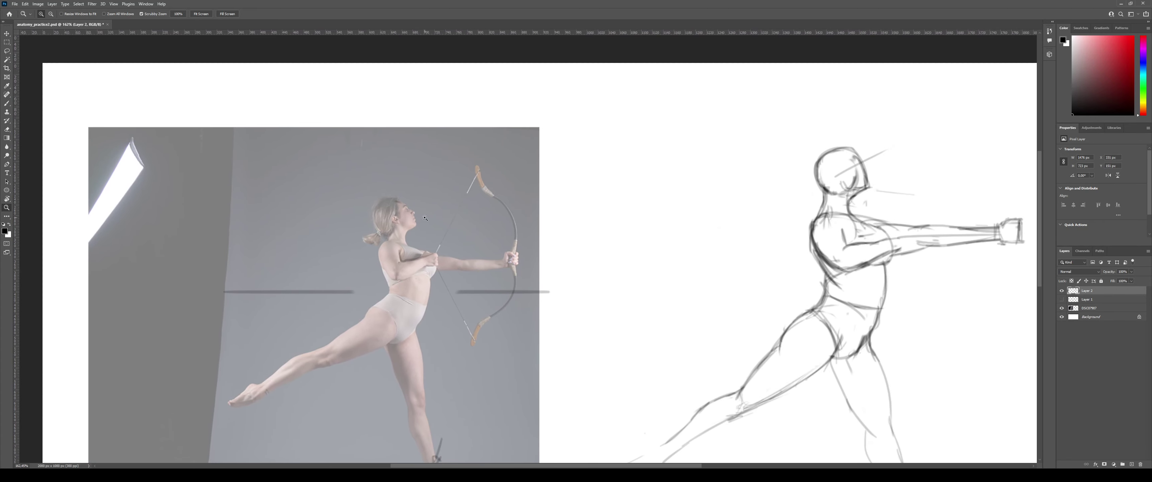
left_click_drag(523, 277, 578, 268)
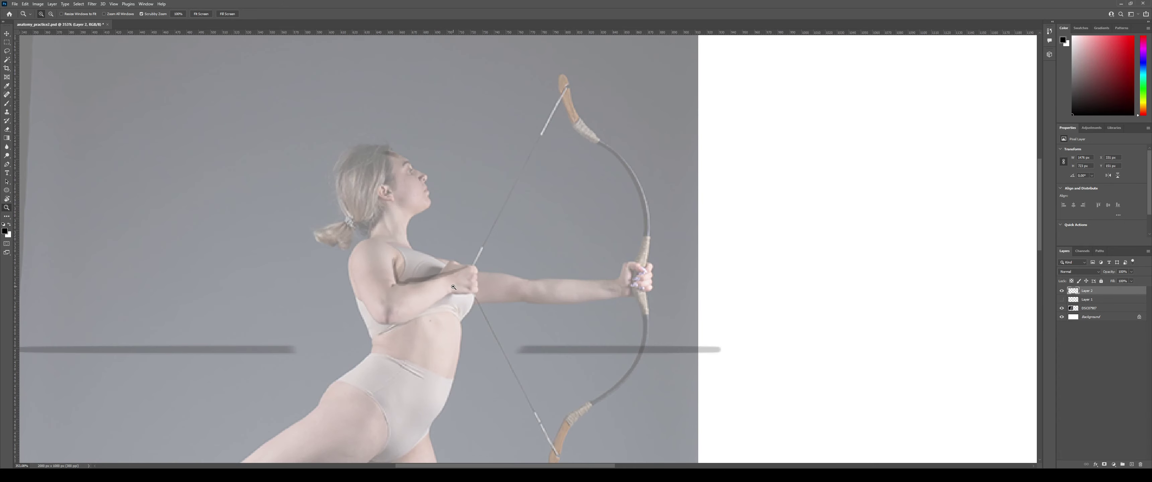
key("z")
left_click_drag(548, 287, 521, 283)
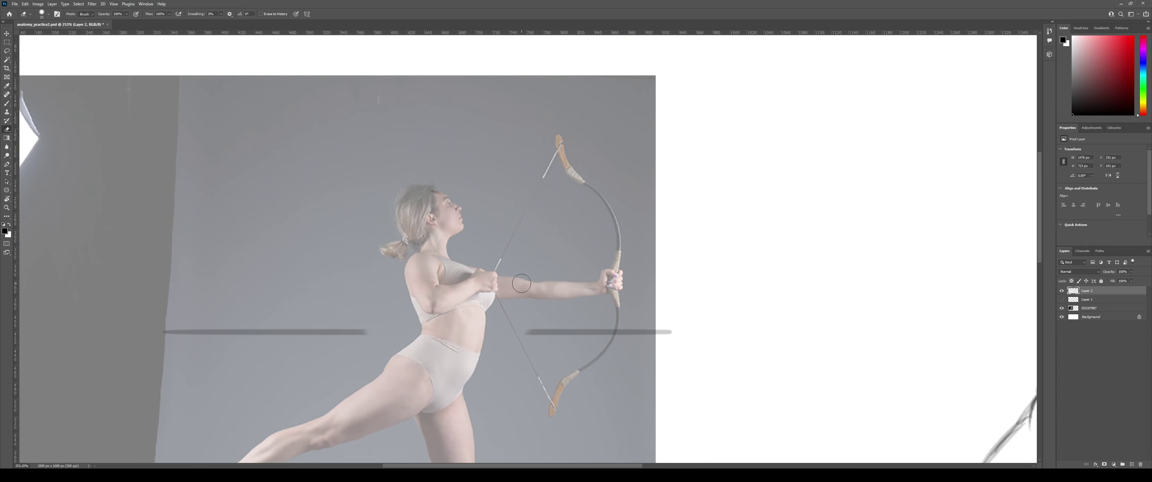
key("b")
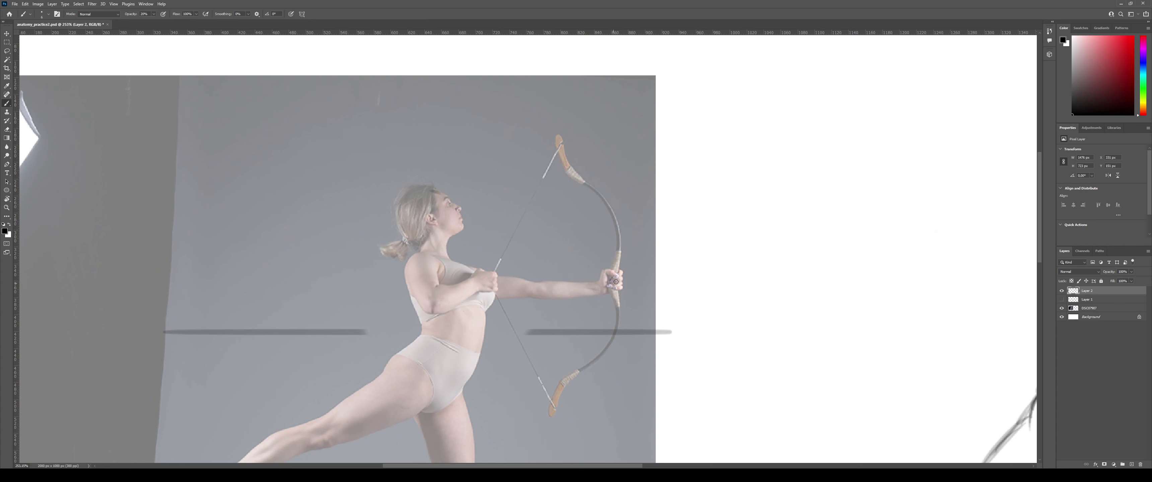
left_click_drag(480, 281, 482, 282)
left_click(551, 286)
mouse_move(553, 285)
left_mouse_down()
mouse_move(600, 282)
mouse_move(506, 291)
mouse_move(516, 293)
left_mouse_up()
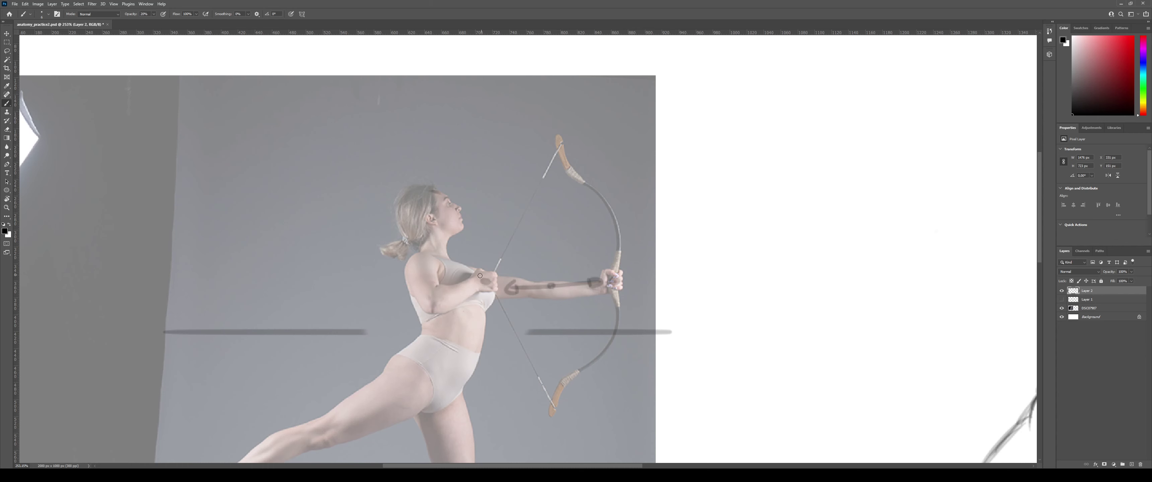
left_click_drag(488, 282, 566, 285)
key("ctrl+z")
key("ctrl+z")
left_click_drag(474, 276, 620, 281)
key("ctrl+z")
Draw a straight diagonal line on the reference from below the drawing hand to above the bow hand, ending in a circle.
left_click(483, 320, "shift")
left_click(612, 240, "shift")
key("ctrl+z")
left_click(610, 246, "shift")
left_click_drag(619, 248, 617, 245)
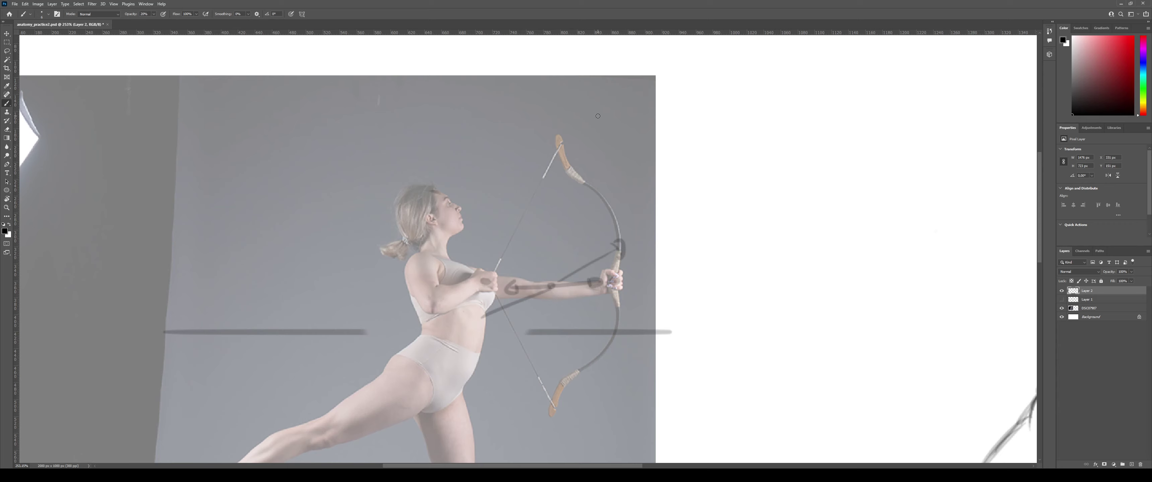
Draw curved rotation arrows around both bow tips and a straight arrow pointing forward from the bow hand.
mouse_move(598, 115)
left_mouse_down()
mouse_move(551, 107)
mouse_move(530, 127)
mouse_move(546, 128)
left_mouse_up()
mouse_move(630, 352)
left_mouse_down()
mouse_move(620, 287)
mouse_move(611, 291)
left_mouse_up()
left_click_drag(518, 357, 589, 362)
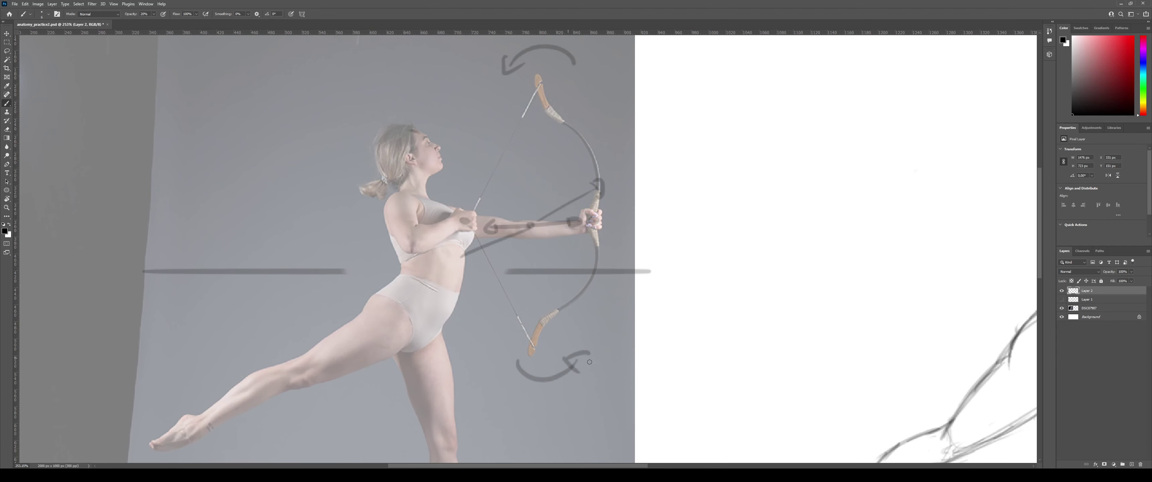
left_click_drag(616, 225, 579, 269)
mouse_move(571, 265)
left_mouse_down()
mouse_move(767, 257)
mouse_move(766, 267)
mouse_move(367, 264)
mouse_move(514, 265)
left_mouse_up()
Try to block in the string-drawing hand at the end of the sketched figure's bent arm.
key("z")
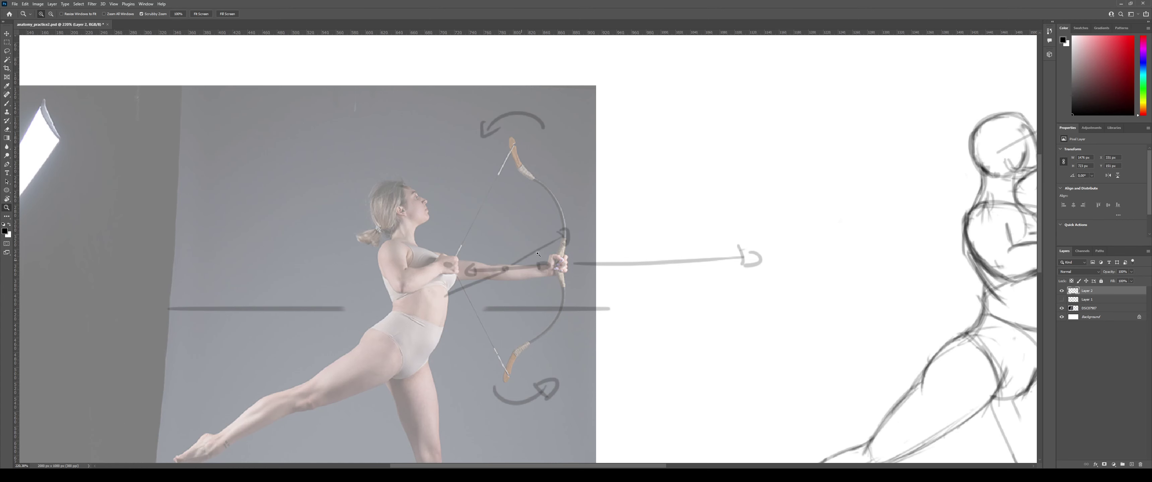
left_click_drag(459, 315, 478, 294)
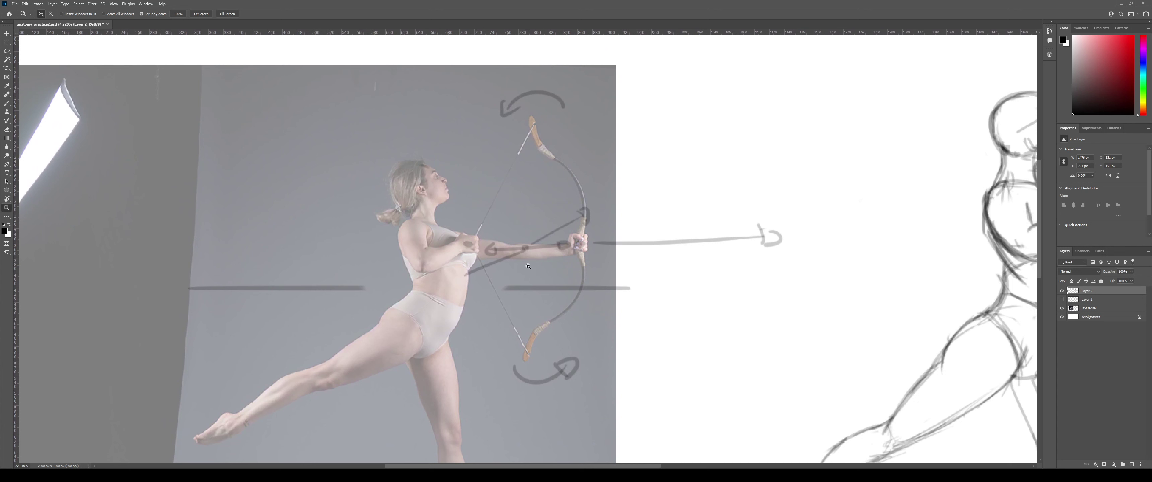
key("b")
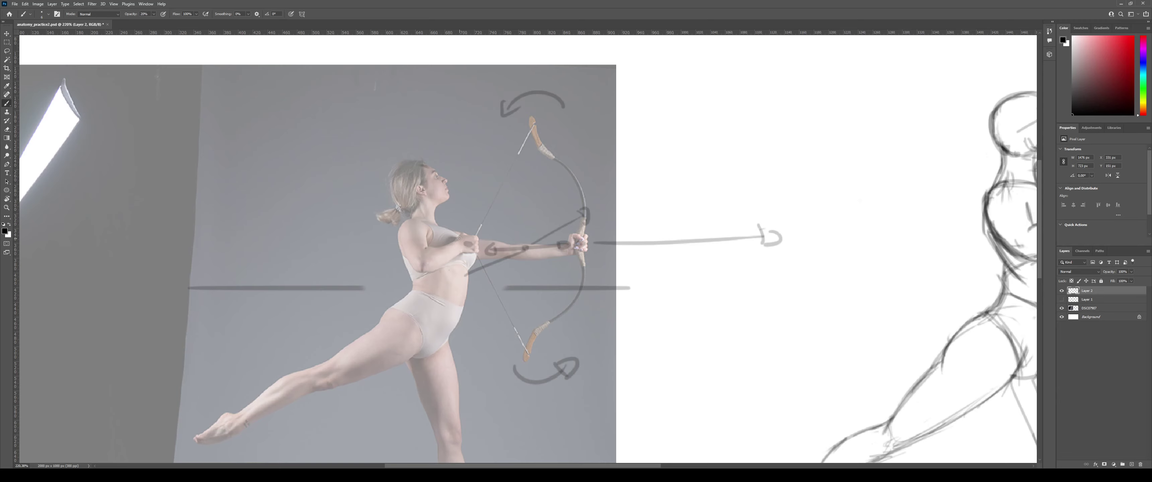
left_click_drag(724, 225, 288, 246)
mouse_move(672, 233)
left_mouse_down()
mouse_move(617, 234)
mouse_move(656, 237)
left_mouse_up()
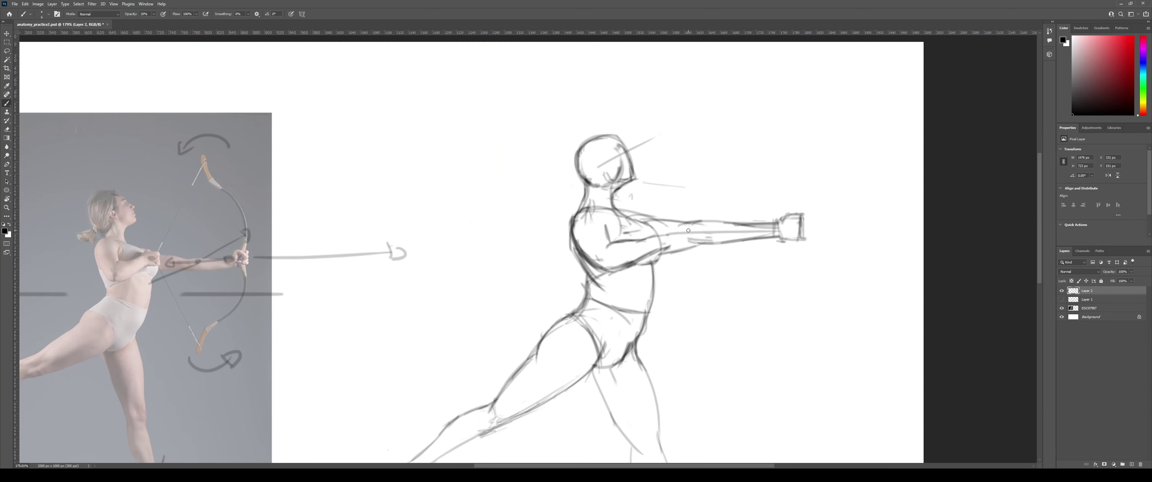
mouse_move(653, 230)
left_mouse_down()
mouse_move(673, 233)
mouse_move(687, 253)
mouse_move(705, 250)
left_mouse_up()
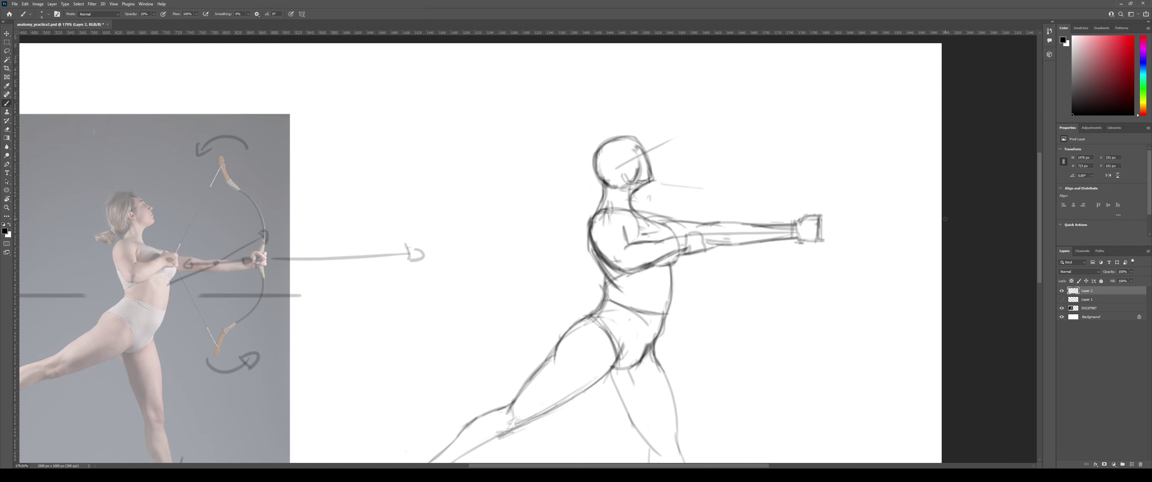
key("ctrl+z")
key("ctrl+z")
key("ctrl+z")
Lighten the bent forearm's upper contour with the eraser, redraw it toward the wrist and rough in a boxy hand at its end.
left_click_drag(656, 251, 667, 239)
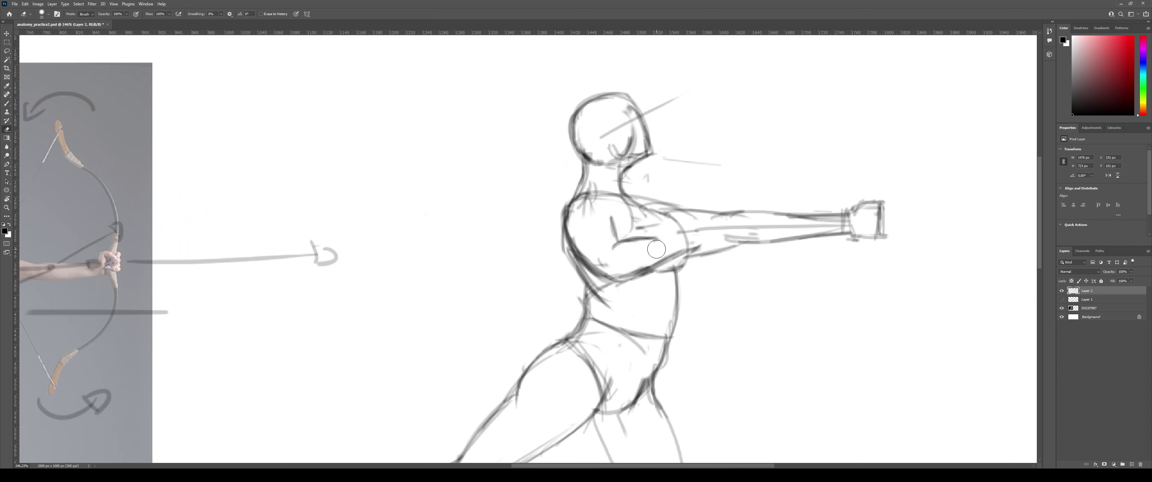
mouse_move(631, 243)
left_mouse_down()
mouse_move(649, 237)
mouse_move(637, 240)
left_mouse_up()
key("e")
key("b")
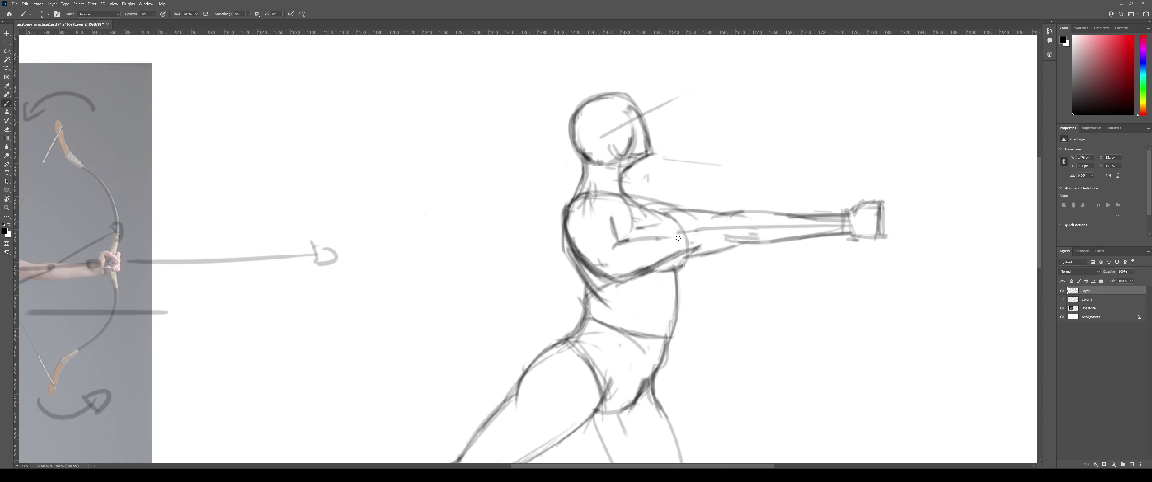
mouse_move(626, 244)
left_mouse_down()
mouse_move(692, 243)
mouse_move(887, 196)
mouse_move(742, 217)
mouse_move(769, 207)
mouse_move(768, 230)
left_mouse_up()
key("ctrl+z")
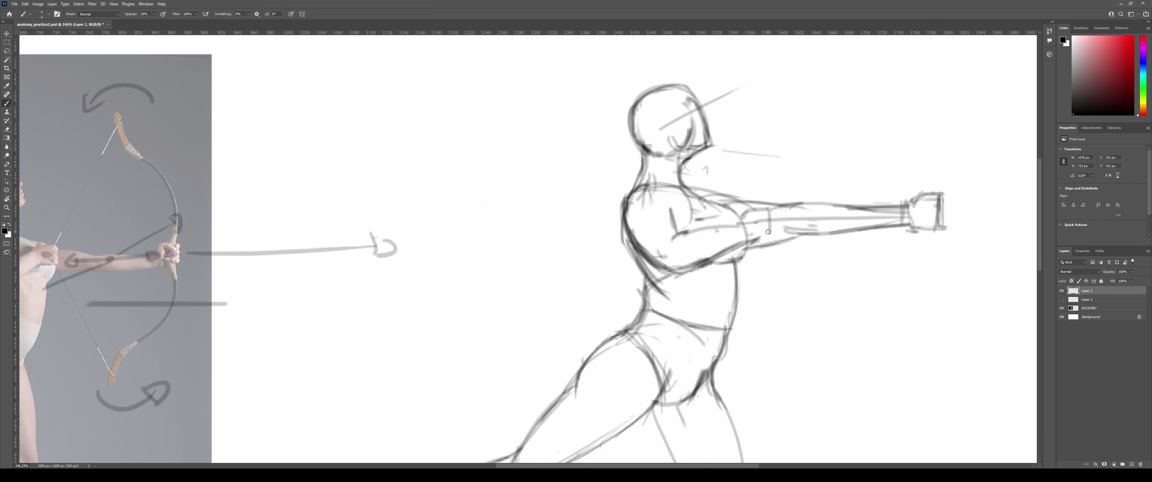
mouse_move(689, 232)
left_mouse_down()
mouse_move(746, 218)
mouse_move(741, 236)
mouse_move(715, 239)
mouse_move(771, 239)
left_mouse_up()
key("ctrl+z")
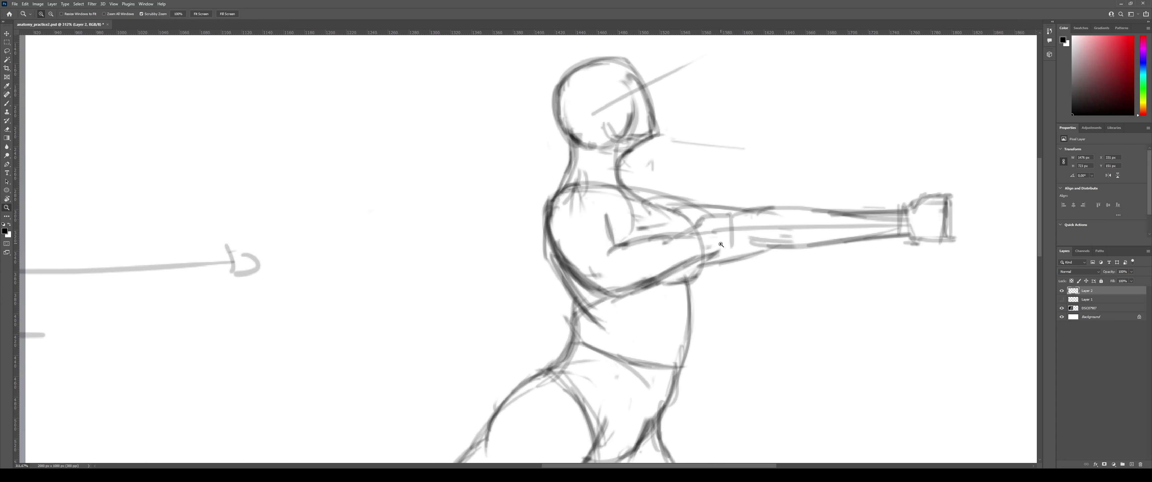
Try a rounded curve for the bust's volume through the bent forearm.
scroll(715, 254, "down", 3)
scroll(684, 238, "up", 4)
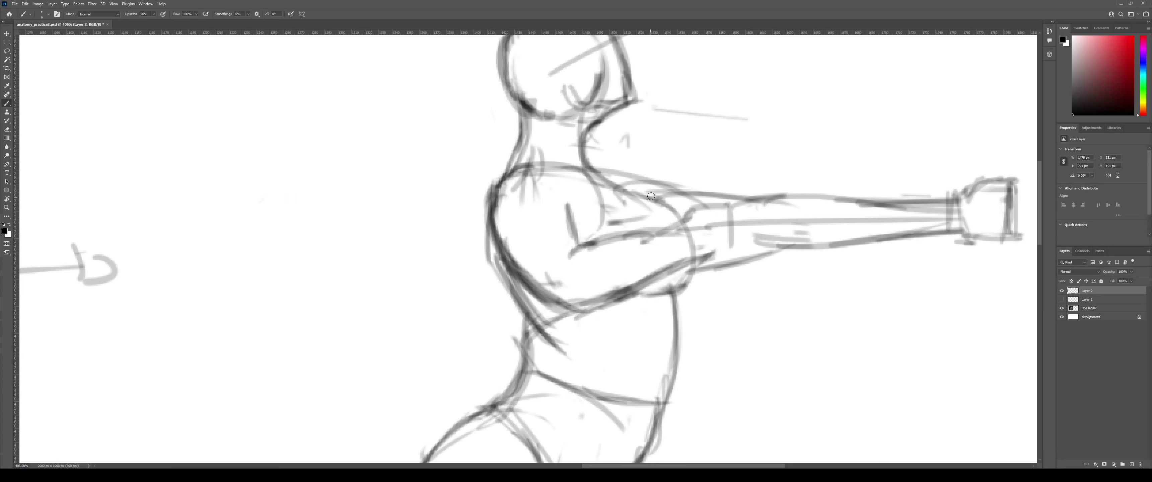
key("ctrl+z")
mouse_move(664, 205)
left_mouse_down()
mouse_move(697, 270)
mouse_move(686, 276)
mouse_move(664, 203)
mouse_move(675, 290)
mouse_move(692, 274)
mouse_move(680, 295)
mouse_move(626, 292)
left_mouse_up()
key("ctrl+z")
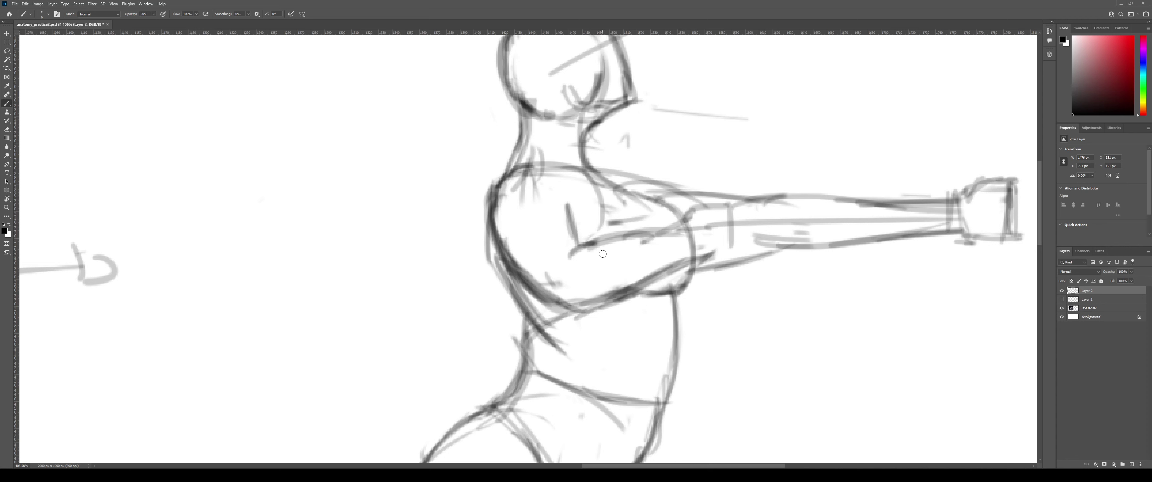
mouse_move(589, 224)
left_mouse_down()
mouse_move(601, 282)
mouse_move(572, 255)
mouse_move(624, 299)
mouse_move(573, 258)
mouse_move(630, 293)
left_mouse_up()
key("ctrl+z")
key("ctrl+z")
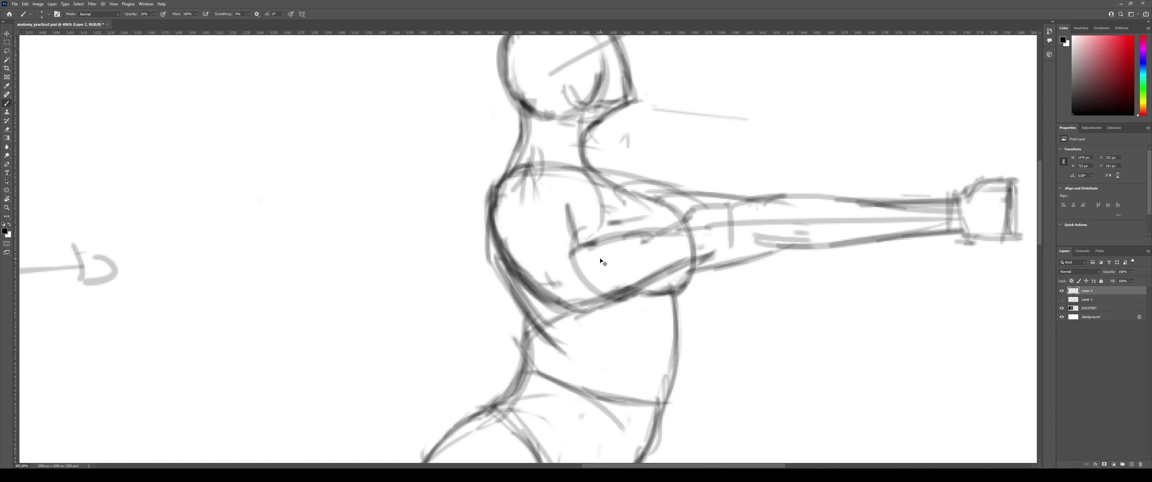
key("ctrl+z")
left_click_drag(593, 222, 626, 287)
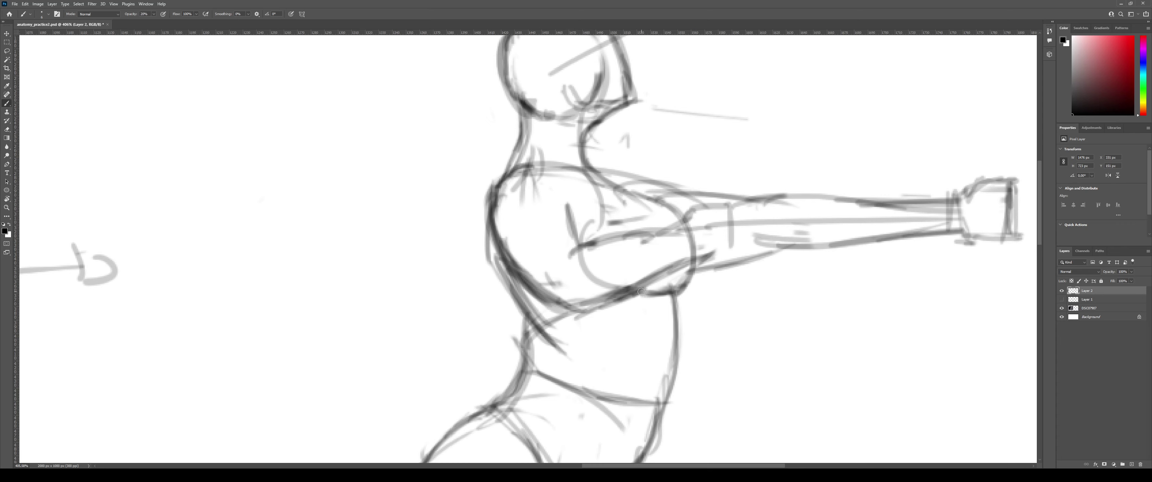
Erase the heavy overlapping lines under the bent forearm and redraw its lower contour as one cleaner line.
key("e")
scroll(674, 299, "down", 3)
key("b")
mouse_move(602, 293)
left_mouse_down()
mouse_move(635, 266)
mouse_move(581, 297)
mouse_move(597, 305)
mouse_move(597, 270)
mouse_move(589, 305)
mouse_move(672, 266)
left_mouse_up()
key("e")
key("b")
key("ctrl+z")
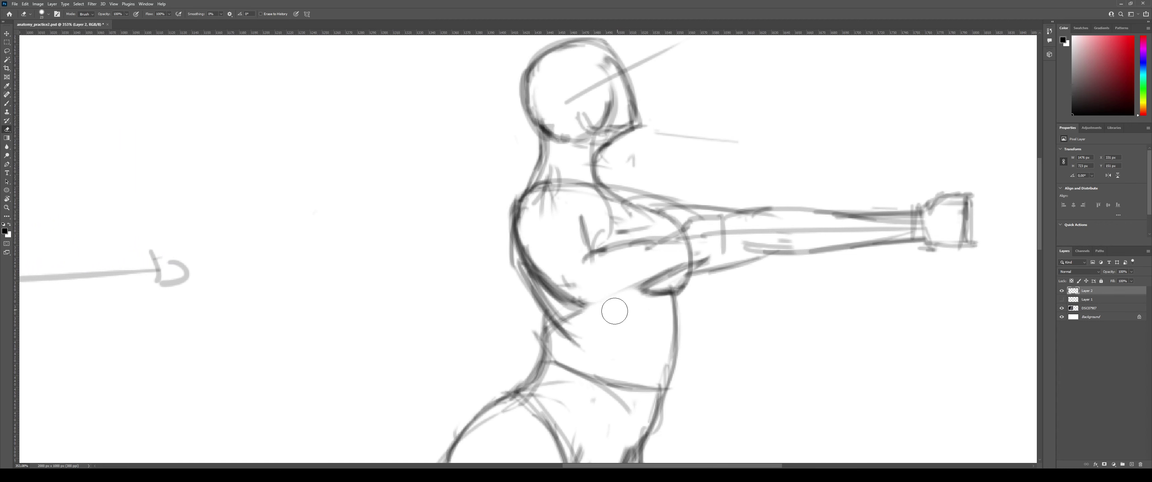
key("ctrl+z")
key("ctrl+shift+z")
key("ctrl+shift+z")
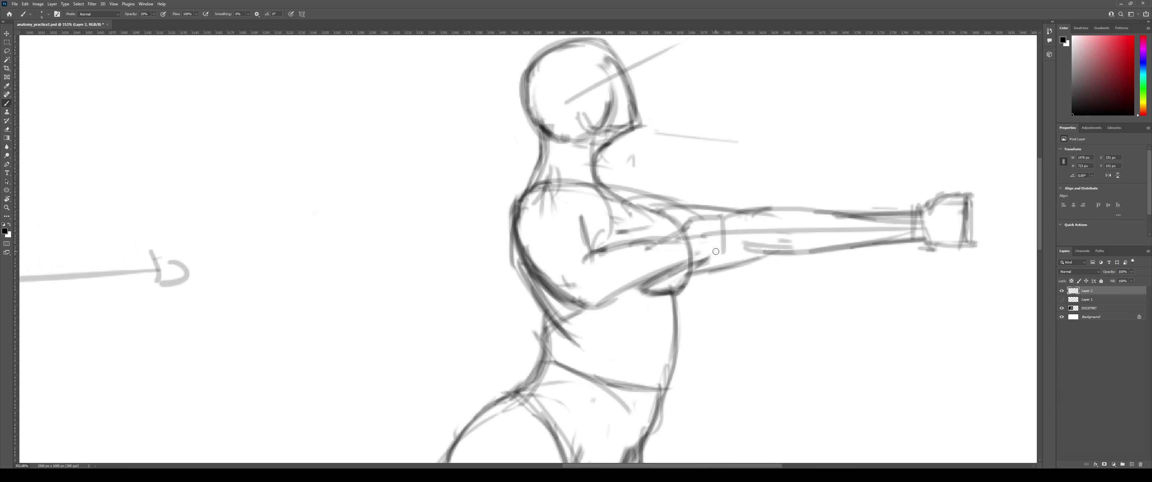
Test strokes around the bent arm's hand and reinforce the forearm's upper contour running into it.
scroll(672, 274, "down", 8)
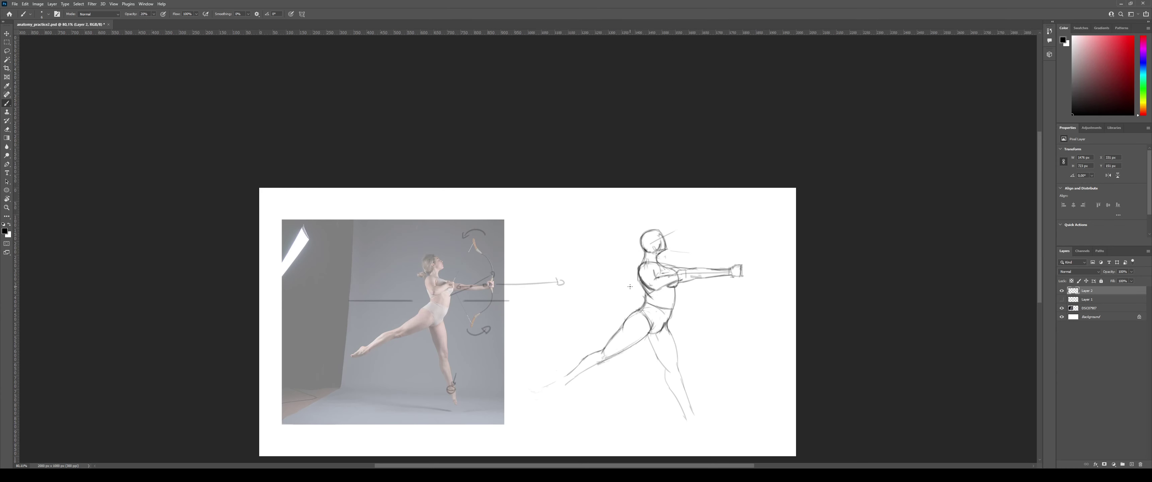
key("z")
scroll(687, 250, "up", 6)
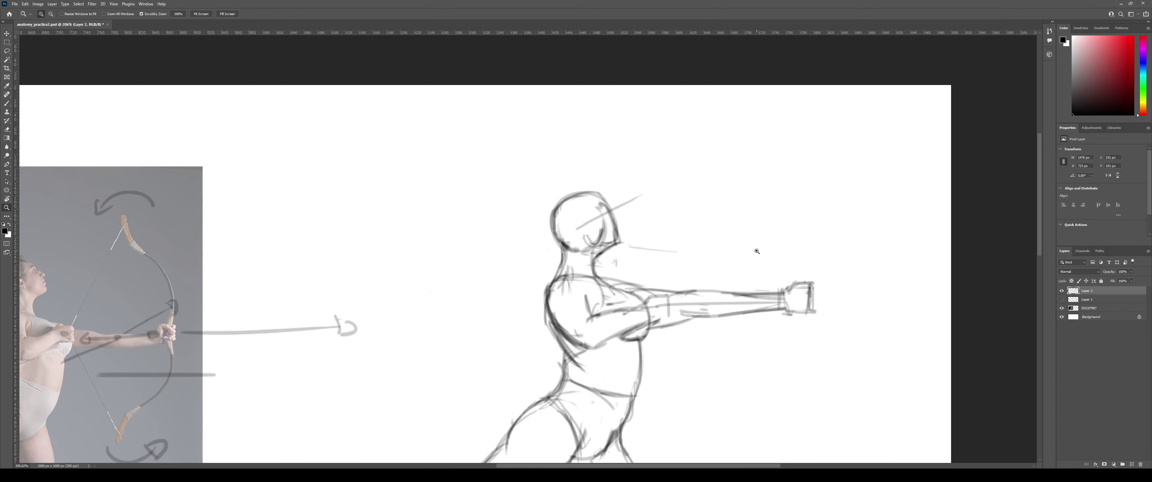
key("b")
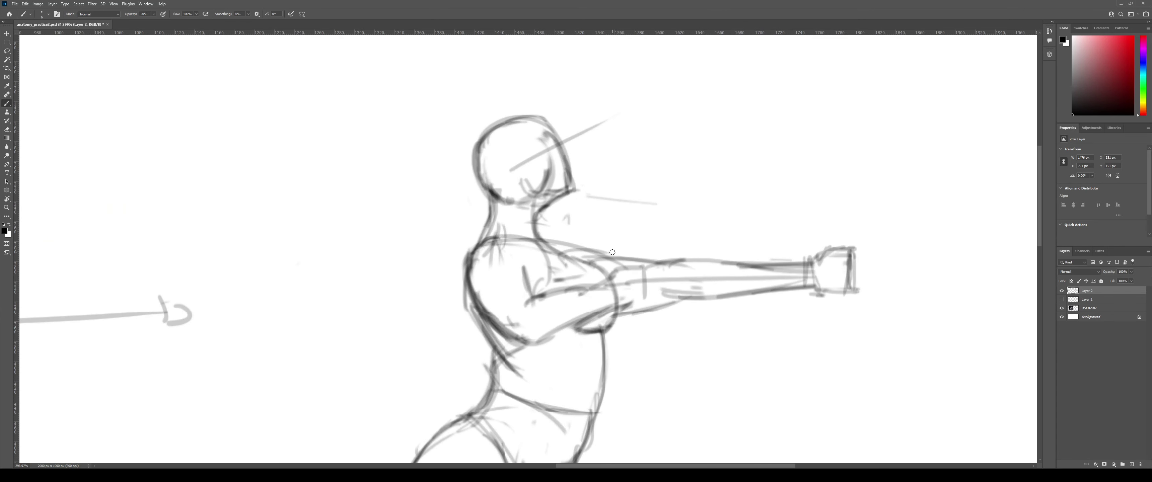
left_click_drag(611, 278, 621, 263)
key("ctrl+z")
mouse_move(623, 258)
left_mouse_down()
mouse_move(656, 264)
mouse_move(639, 262)
left_mouse_up()
key("ctrl+z")
mouse_move(550, 297)
left_mouse_down()
mouse_move(598, 290)
mouse_move(589, 300)
mouse_move(639, 303)
mouse_move(643, 290)
mouse_move(599, 305)
left_mouse_up()
Darken the boxy outline of the bent arm's hand, defining its upper corner and front edge.
key("z")
mouse_move(692, 274)
left_mouse_down()
mouse_move(625, 275)
mouse_move(657, 275)
mouse_move(684, 254)
mouse_move(739, 254)
left_mouse_up()
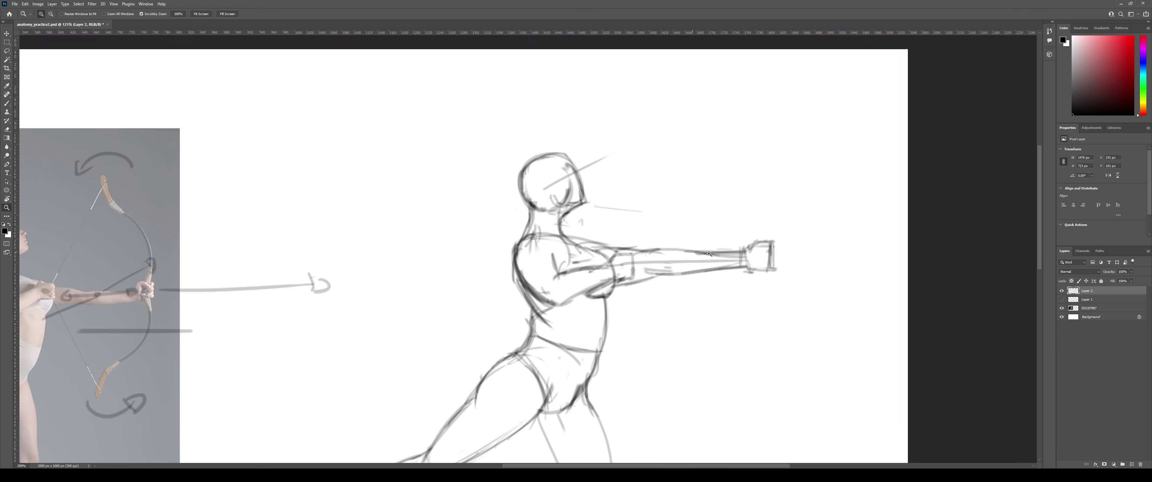
key("b")
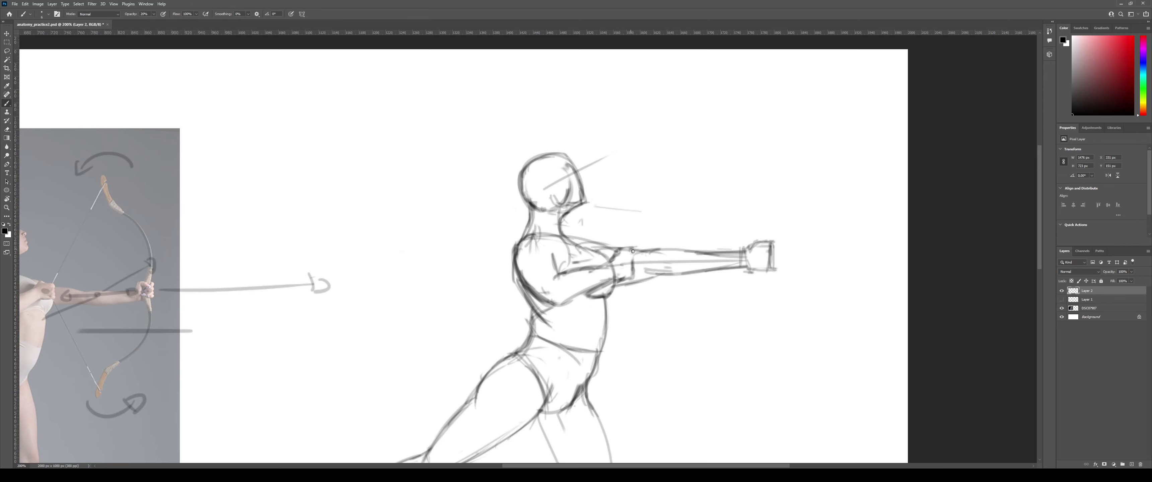
key("z")
mouse_move(634, 277)
left_mouse_down()
mouse_move(582, 271)
mouse_move(634, 249)
mouse_move(634, 272)
mouse_move(583, 273)
mouse_move(591, 290)
mouse_move(542, 312)
left_mouse_up()
key("b")
mouse_move(545, 311)
left_mouse_down()
mouse_move(634, 274)
mouse_move(634, 247)
left_mouse_up()
left_click_drag(633, 253, 618, 249)
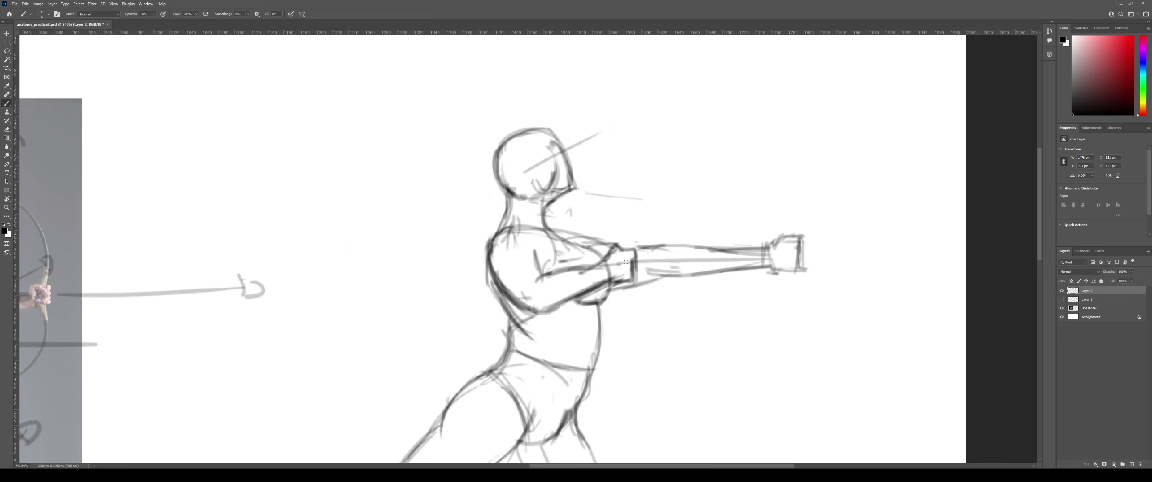
Compare the proportions of the whole figure sketch with the reference photo.
scroll(627, 262, "down", 5)
scroll(625, 271, "up", 3)
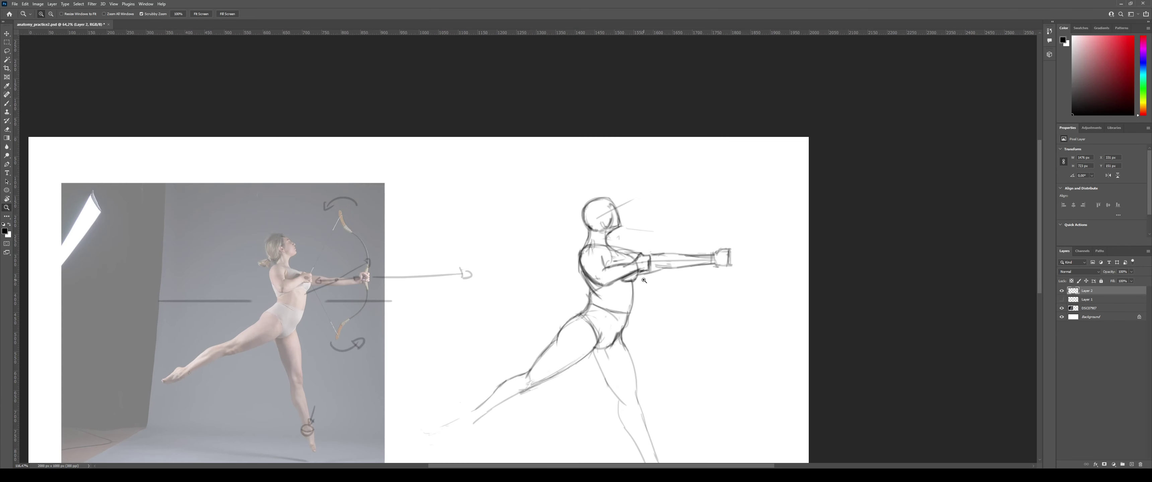
key("z")
mouse_move(713, 244)
left_mouse_down()
mouse_move(738, 247)
mouse_move(722, 256)
mouse_move(748, 251)
mouse_move(746, 284)
mouse_move(732, 280)
mouse_move(750, 275)
mouse_move(696, 293)
mouse_move(752, 190)
left_mouse_up()
key("b")
key("z")
mouse_move(716, 259)
left_mouse_down()
mouse_move(617, 263)
mouse_move(713, 268)
left_mouse_up()
left_click_drag(653, 223, 624, 226)
left_click_drag(658, 280, 715, 229)
mouse_move(668, 202)
left_mouse_down()
mouse_move(709, 212)
mouse_move(661, 213)
mouse_move(667, 197)
left_mouse_up()
Redraw the lower back contour from the waist down into the hip.
key("e")
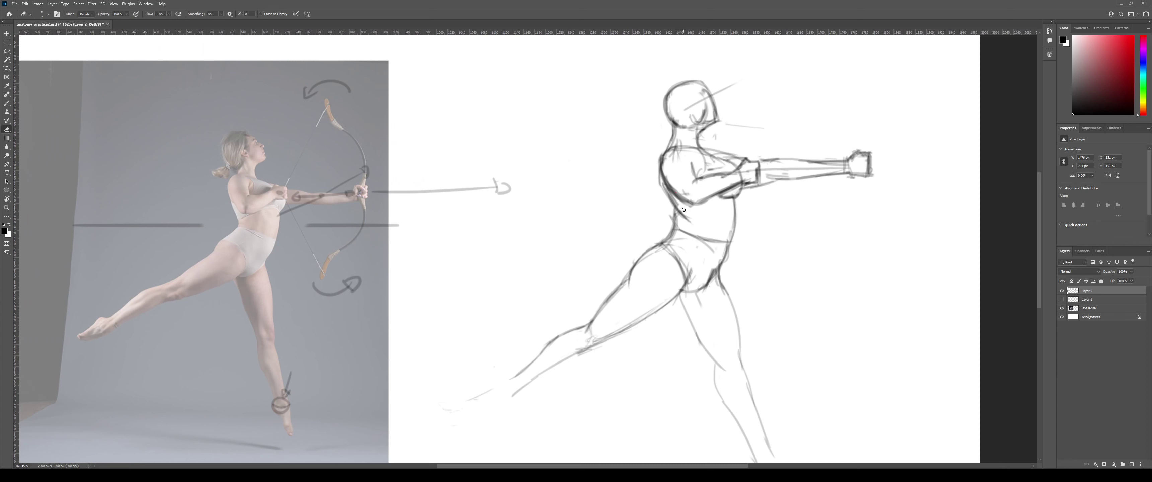
key("b")
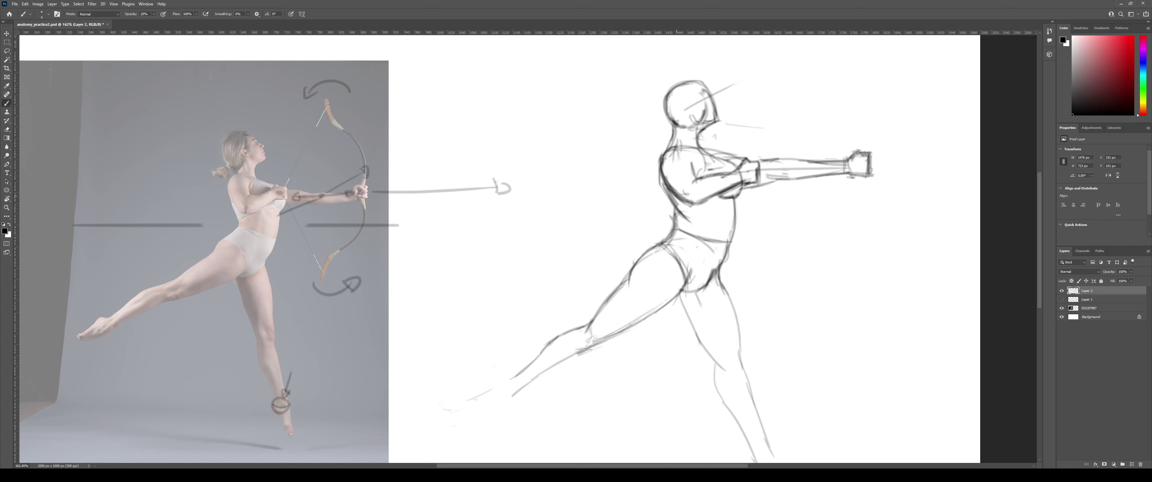
mouse_move(673, 208)
left_mouse_down()
mouse_move(678, 226)
mouse_move(648, 239)
left_mouse_up()
key("ctrl+z")
left_click_drag(674, 213, 656, 240)
key("ctrl+z")
key("ctrl+z")
mouse_move(675, 211)
left_mouse_down()
mouse_move(633, 269)
mouse_move(634, 249)
mouse_move(670, 248)
left_mouse_up()
key("e")
Mark the pinch of the lower back at the waist on the reference photo and try a belly line.
key("z")
scroll(251, 235, "up", 5)
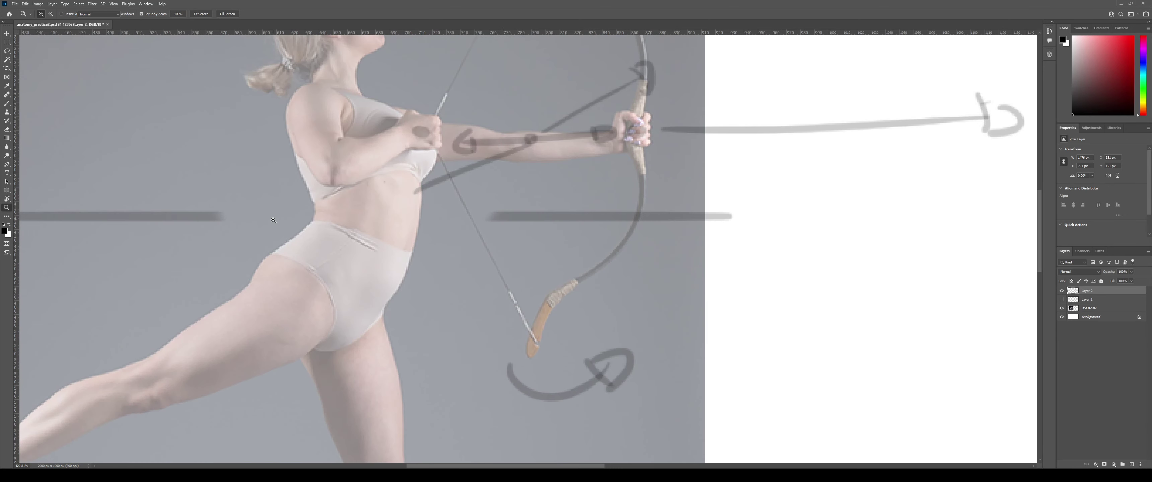
key("b")
left_click_drag(311, 218, 313, 202)
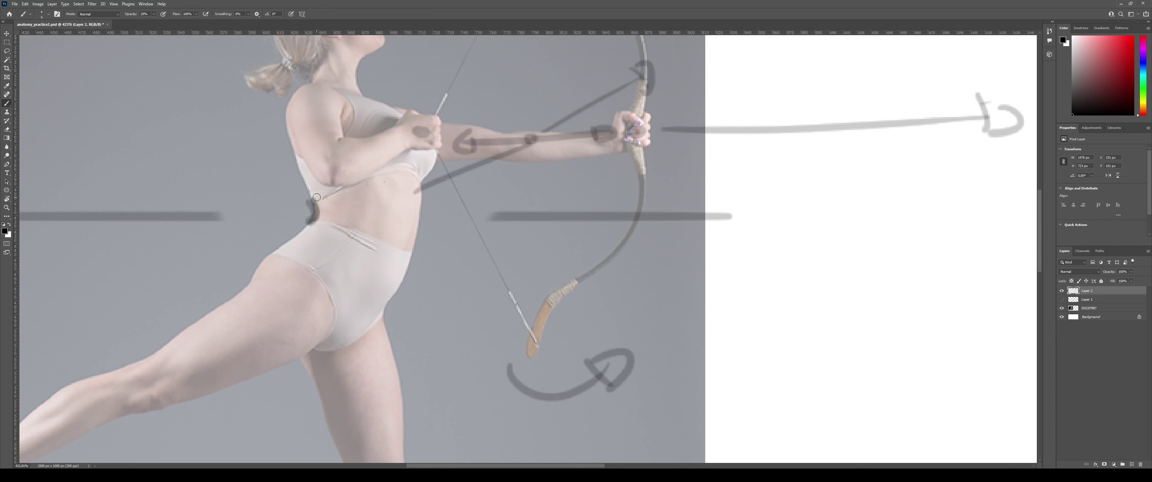
mouse_move(419, 182)
left_mouse_down()
mouse_move(408, 244)
mouse_move(413, 232)
mouse_move(413, 256)
left_mouse_up()
key("ctrl+z")
Undo the stray marks on the photo and make Layer 2 the active drawing layer.
key("z")
mouse_move(419, 181)
left_mouse_down()
mouse_move(380, 182)
mouse_move(443, 194)
mouse_move(422, 173)
left_mouse_up()
key("ctrl+z")
key("ctrl+z")
key("b")
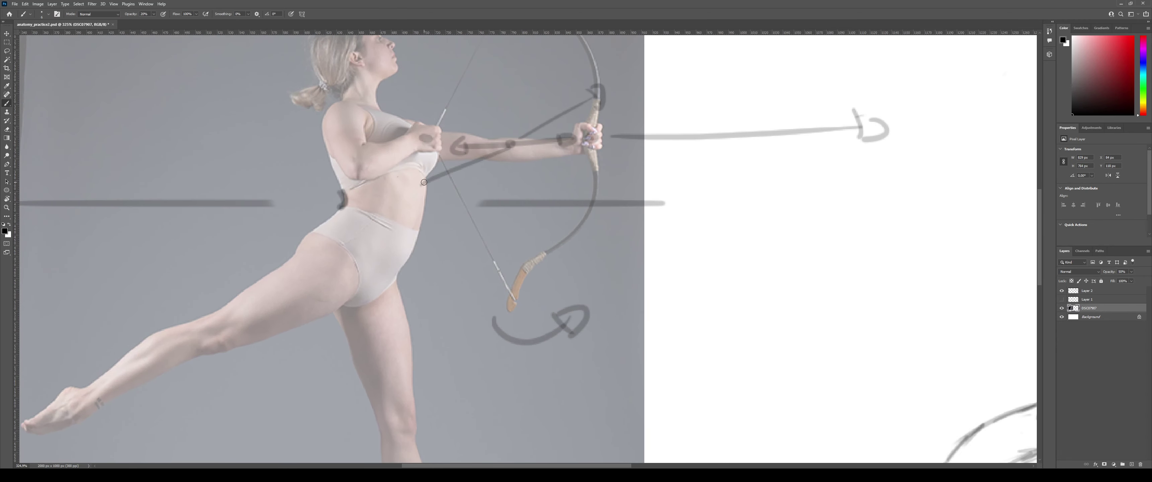
key("ctrl+z")
left_click(1096, 300)
left_click(1095, 291)
Draw the belly contour, waistband curve and lower rib line over the torso on the reference photo.
key("z")
scroll(454, 178, "down", 3)
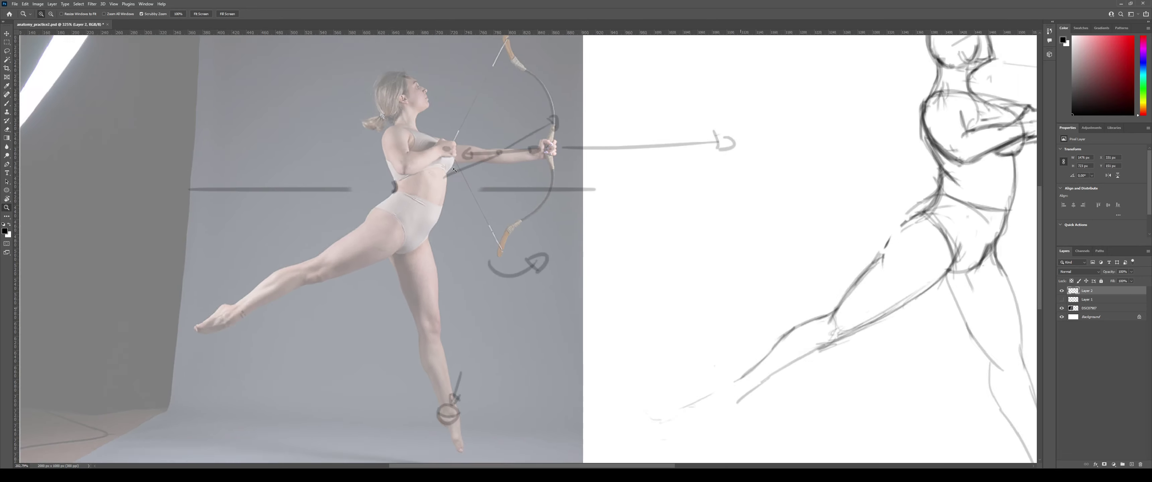
scroll(454, 178, "up", 3)
key("b")
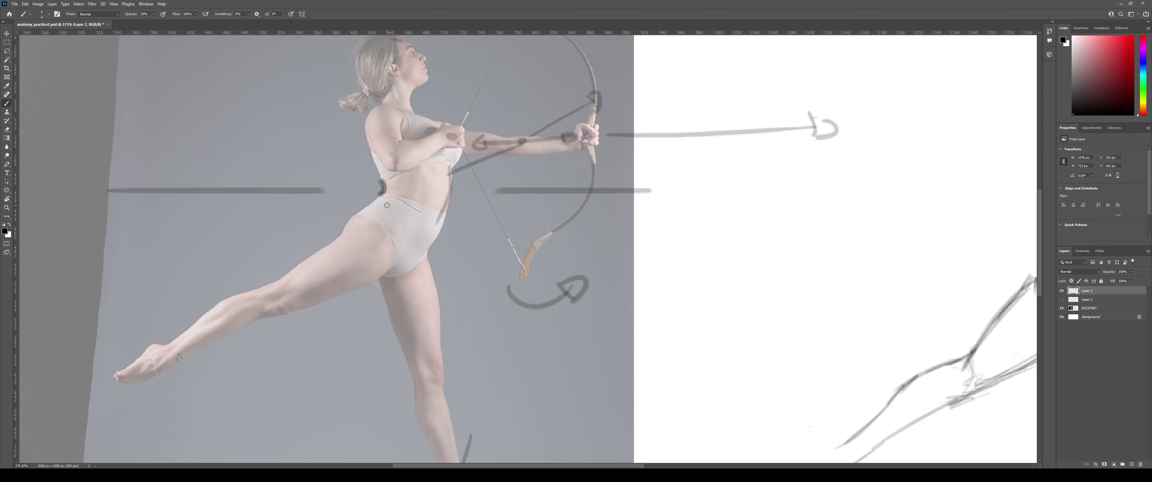
left_click_drag(529, 195, 485, 207)
left_click_drag(740, 170, 489, 200)
left_click_drag(365, 214, 555, 211)
left_click_drag(319, 227, 392, 256)
key("ctrl+z")
left_click_drag(330, 207, 406, 192)
key("ctrl+z")
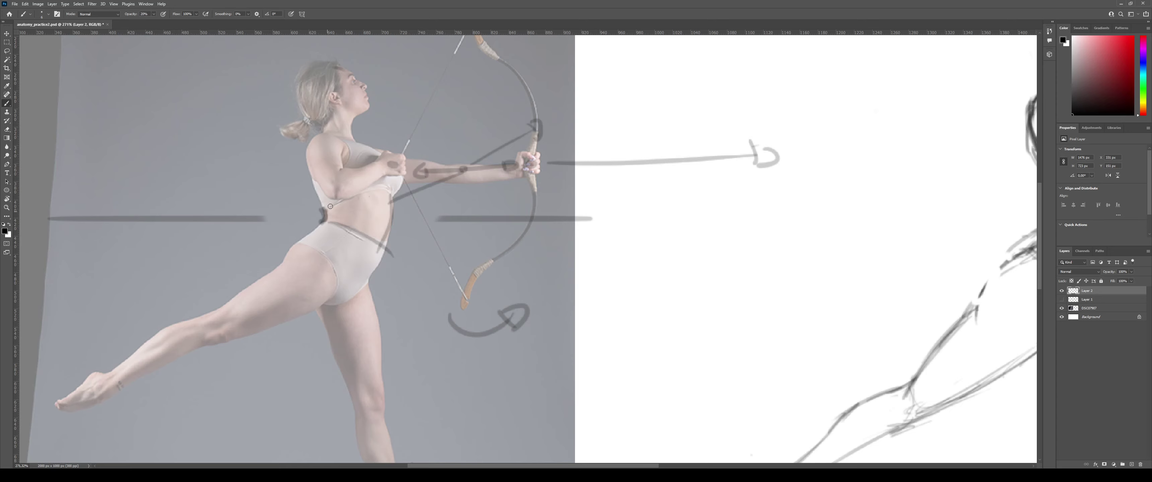
mouse_move(327, 209)
left_mouse_down()
mouse_move(372, 188)
mouse_move(394, 196)
left_mouse_up()
Erase the old waistband lines across the hips of the figure sketch.
key("z")
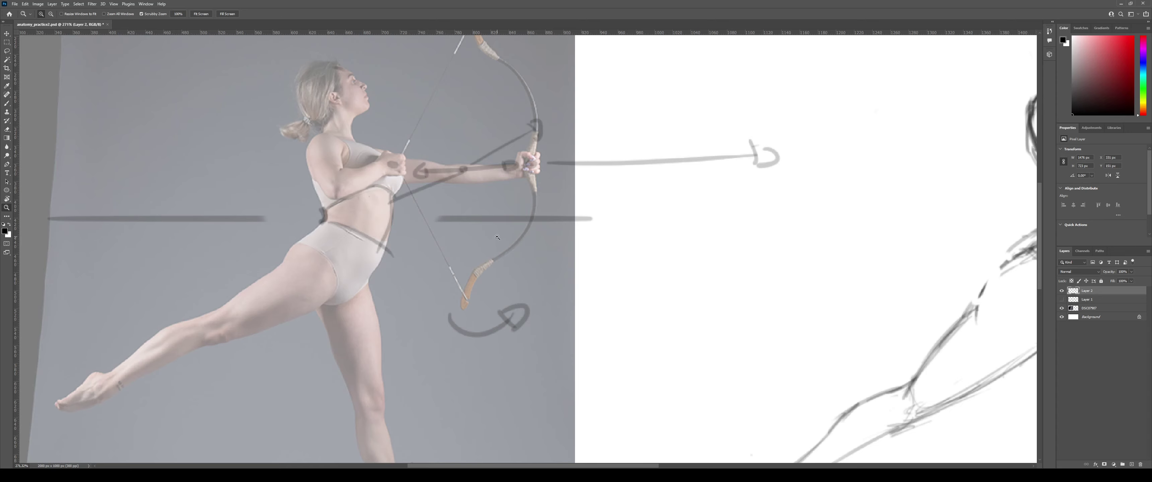
left_click_drag(444, 254, 405, 254)
mouse_move(720, 208)
left_mouse_down()
mouse_move(580, 205)
mouse_move(671, 198)
left_mouse_up()
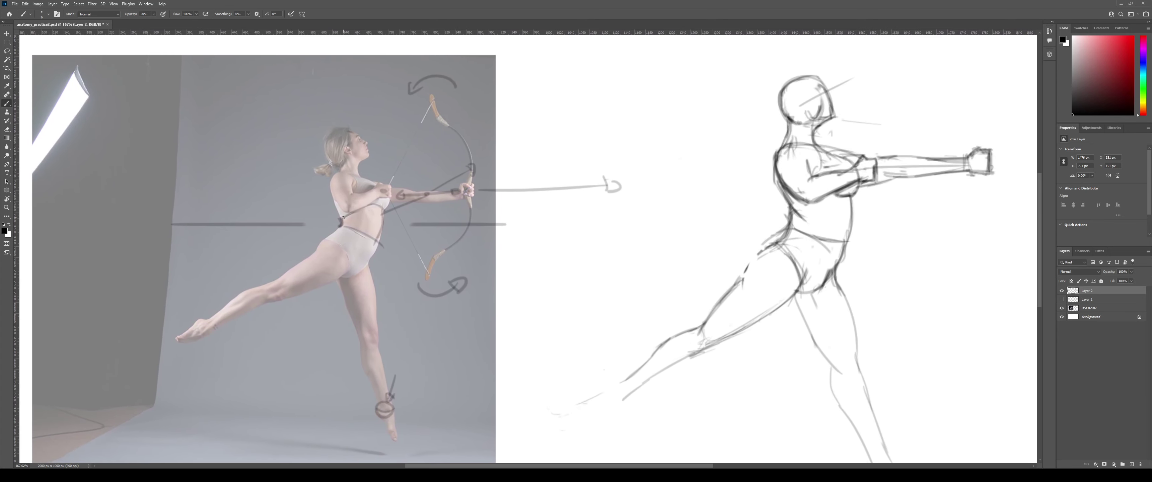
scroll(801, 236, "up", 3)
key("e")
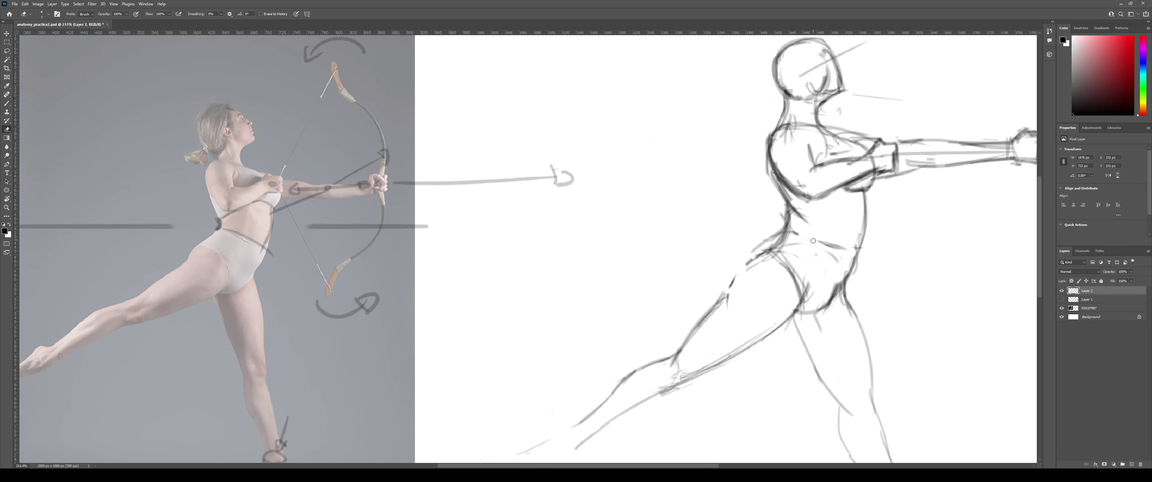
left_click_drag(813, 241, 841, 247)
mouse_move(768, 240)
left_mouse_down()
mouse_move(790, 235)
mouse_move(757, 259)
left_mouse_up()
key("b")
key("ctrl+z")
Redraw the back contour from the ribcage into the waist and carry it over the buttock into the raised thigh.
left_click_drag(765, 162, 785, 211)
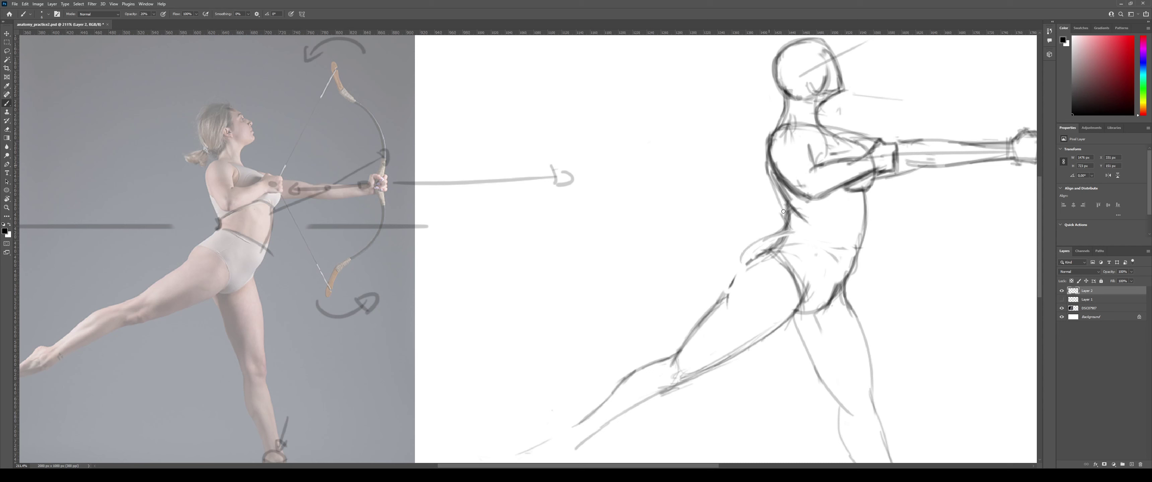
key("ctrl+z")
mouse_move(769, 167)
left_mouse_down()
mouse_move(788, 218)
mouse_move(808, 226)
left_mouse_up()
key("ctrl+z")
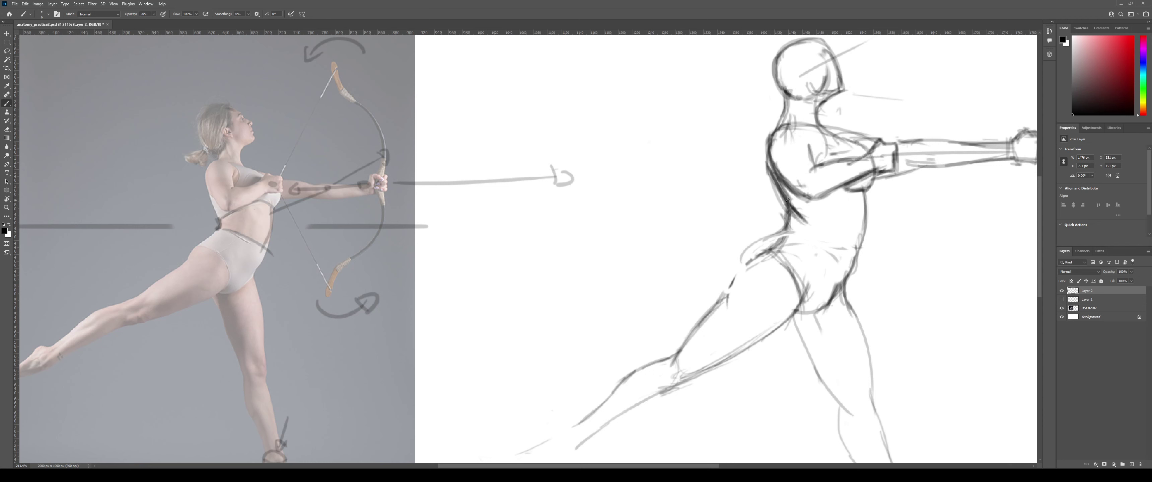
key("ctrl+z")
key("ctrl+z")
key("ctrl+z")
mouse_move(772, 165)
left_mouse_down()
mouse_move(804, 221)
mouse_move(742, 258)
mouse_move(724, 296)
left_mouse_up()
key("ctrl+z")
left_click_drag(764, 241, 724, 298)
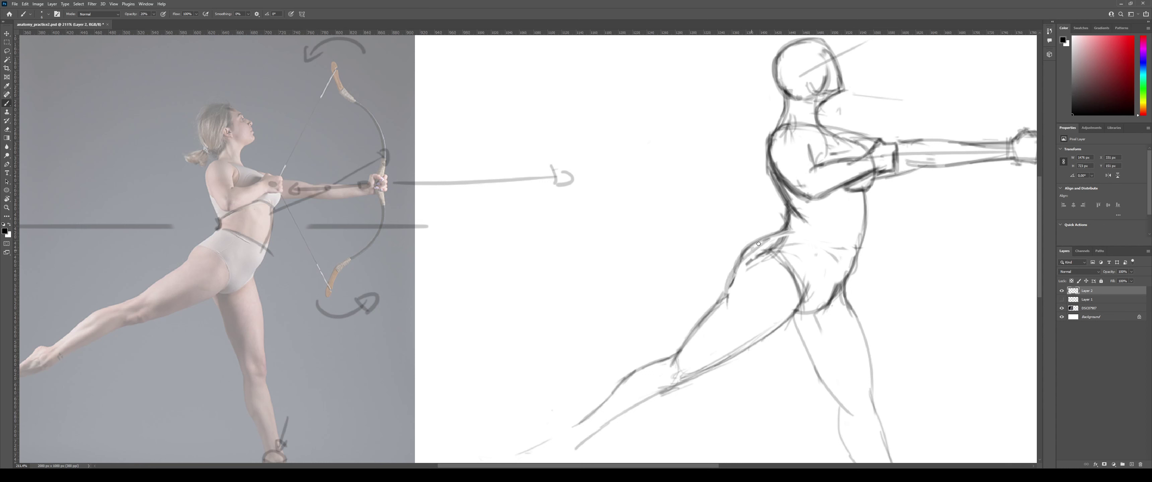
mouse_move(790, 230)
left_mouse_down()
mouse_move(753, 248)
mouse_move(796, 278)
mouse_move(785, 258)
left_mouse_up()
Erase the buttock outline and surplus hip lines, and redraw the buttock as a smooth curve into the raised thigh.
key("e")
key("z")
left_click(787, 244)
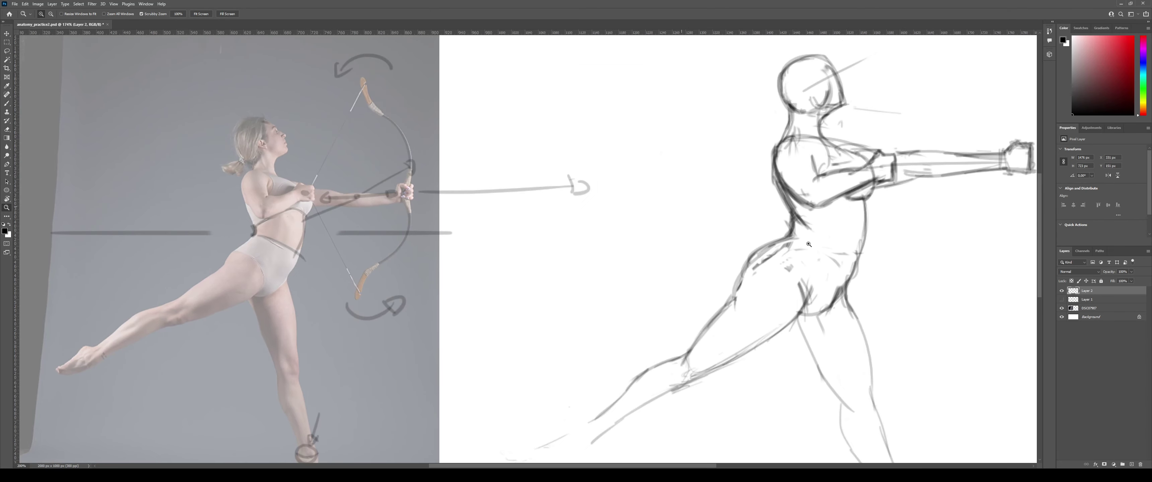
key("e")
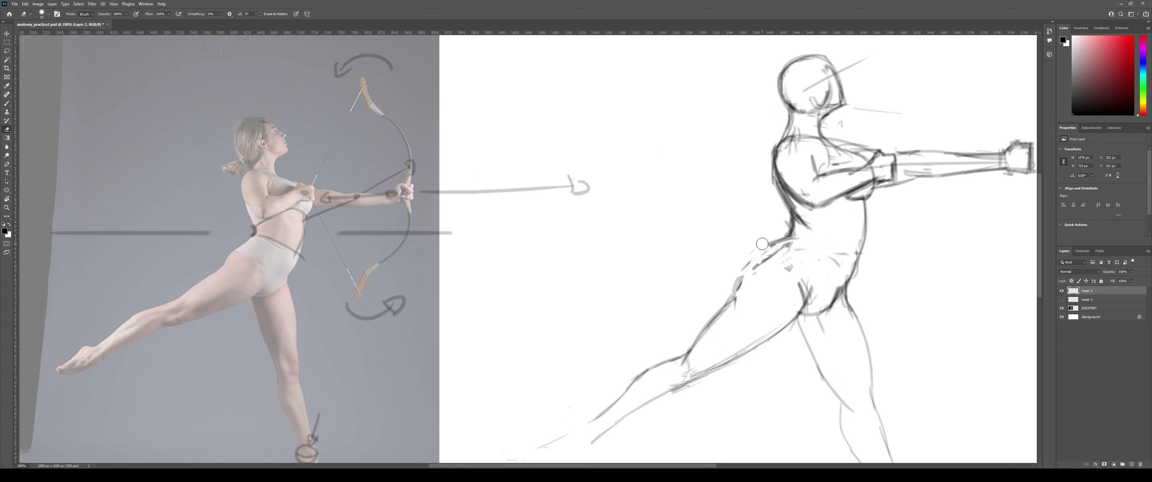
key("b")
left_click_drag(783, 245, 756, 274)
key("ctrl+z")
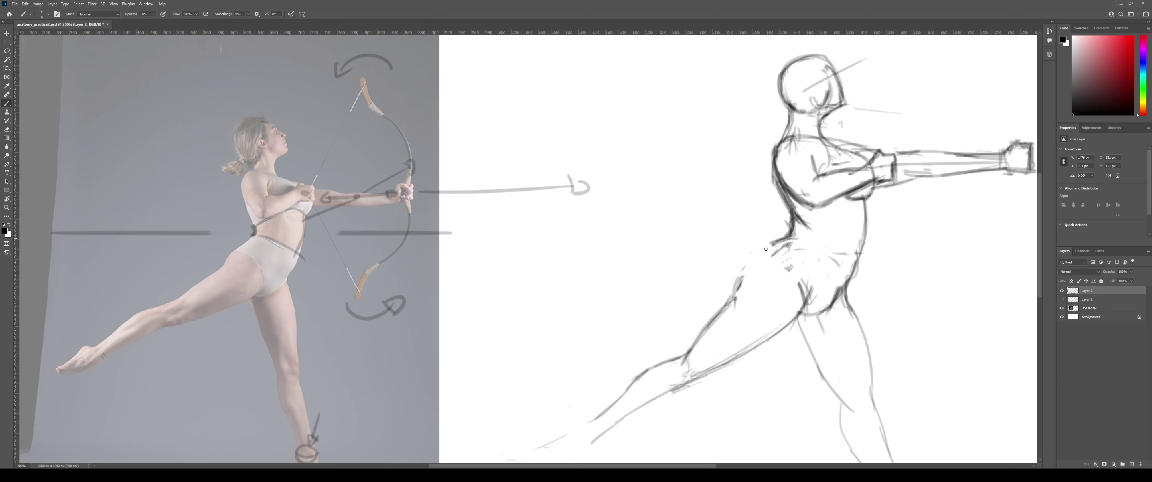
mouse_move(775, 243)
left_mouse_down()
mouse_move(741, 297)
mouse_move(729, 284)
mouse_move(757, 282)
left_mouse_up()
key("z")
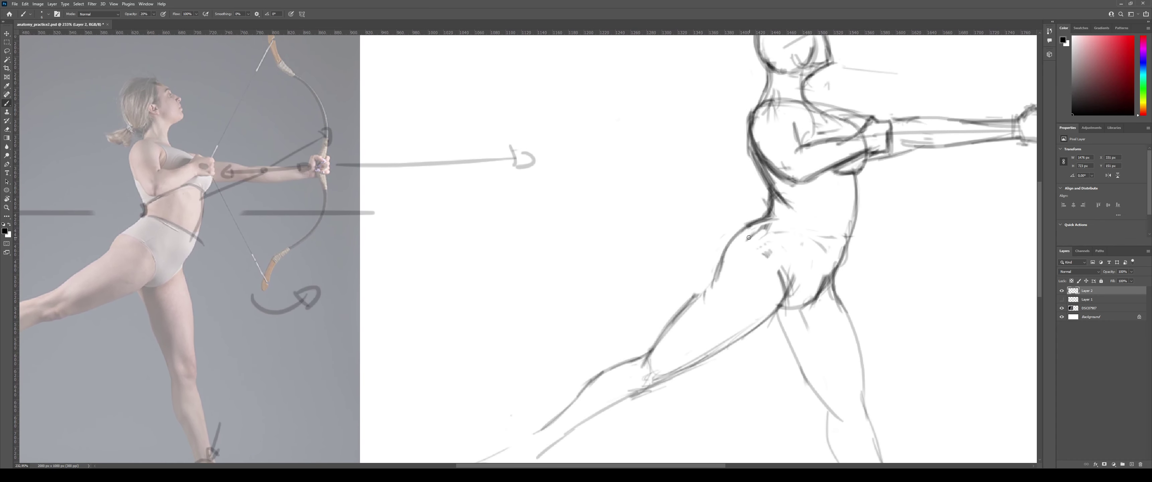
key("b")
key("ctrl+z")
Sketch the leg opening of the briefs from the hip toward the crotch.
left_click_drag(746, 234, 784, 278)
key("ctrl+z")
left_click_drag(744, 231, 788, 296)
mouse_move(752, 227)
left_mouse_down()
mouse_move(768, 219)
mouse_move(774, 195)
mouse_move(784, 214)
mouse_move(729, 202)
mouse_move(854, 214)
left_mouse_up()
Redraw and darken the belly contour from under the bust down to the front of the hip.
key("z")
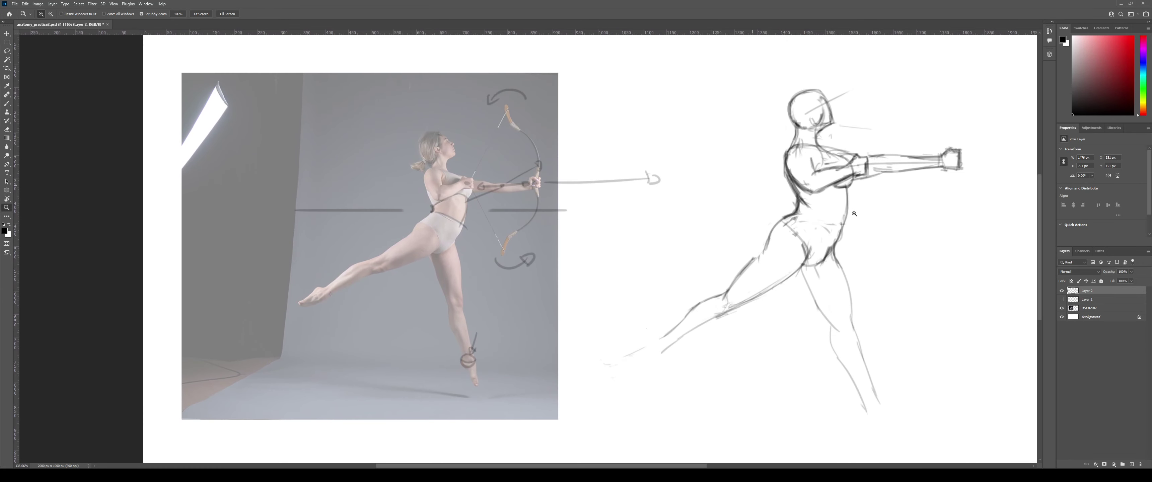
key("b")
key("z")
left_click_drag(830, 243, 854, 237)
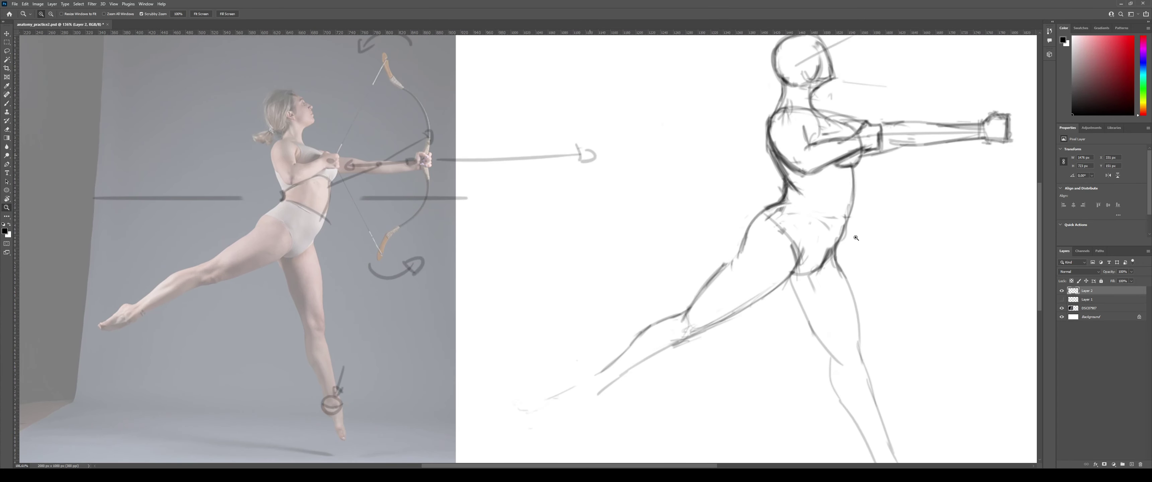
key("b")
left_click_drag(823, 268, 843, 229)
key("ctrl+z")
mouse_move(850, 170)
left_mouse_down()
mouse_move(853, 201)
mouse_move(830, 243)
mouse_move(849, 170)
mouse_move(831, 255)
left_mouse_up()
key("ctrl+z")
left_click_drag(850, 169, 831, 261)
key("ctrl+z")
key("ctrl+z")
left_click_drag(851, 168, 836, 243)
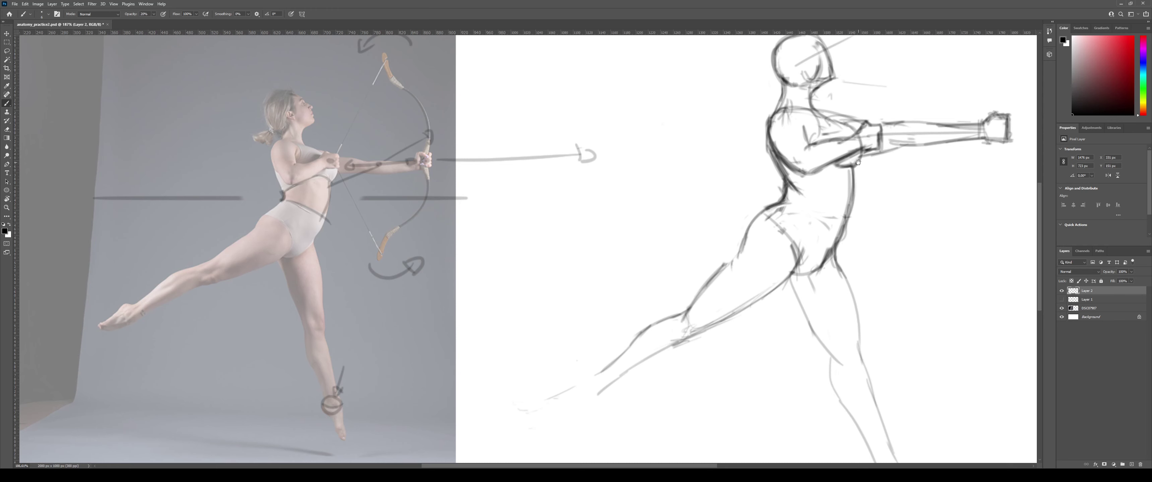
left_click_drag(858, 162, 846, 220)
Draw the lower rib line from the back to the bust and the curved waistband across the hips.
key("z")
scroll(787, 222, "up", 1)
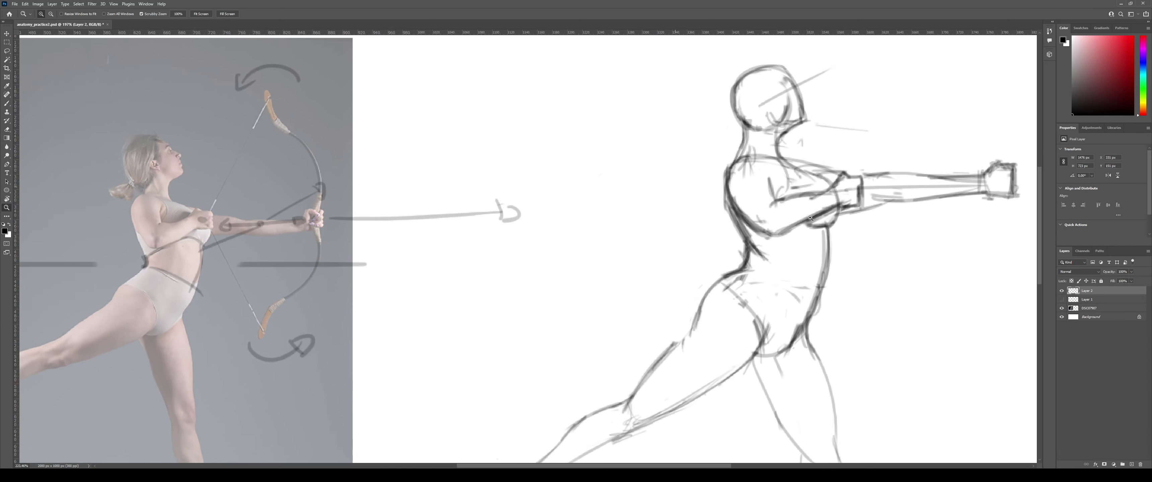
key("b")
left_click_drag(749, 251, 818, 226)
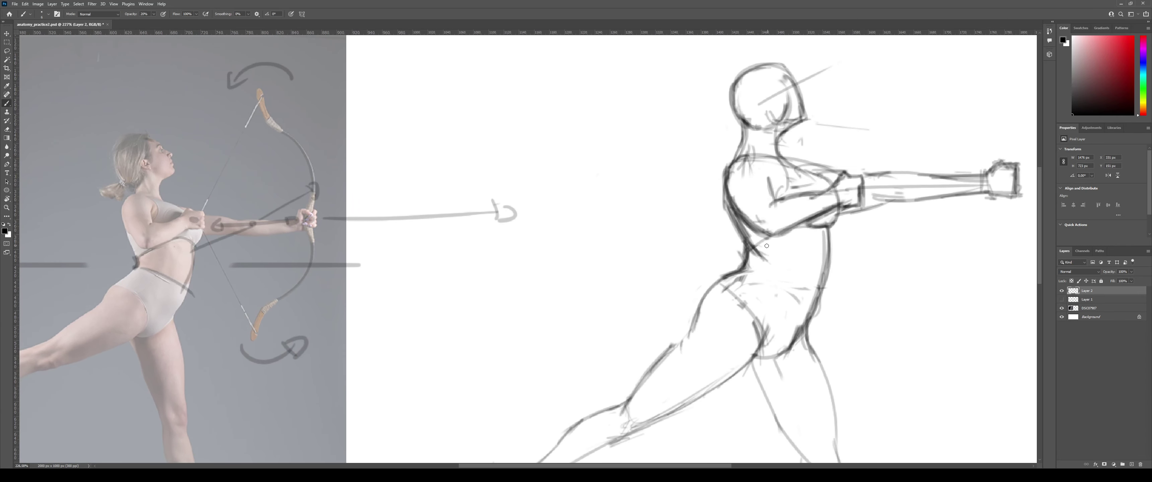
left_click_drag(755, 249, 835, 230)
key("ctrl+z")
mouse_move(755, 248)
left_mouse_down()
mouse_move(827, 239)
mouse_move(755, 250)
mouse_move(808, 231)
left_mouse_up()
mouse_move(746, 270)
left_mouse_down()
mouse_move(821, 295)
mouse_move(801, 330)
left_mouse_up()
left_click_drag(820, 294, 800, 329)
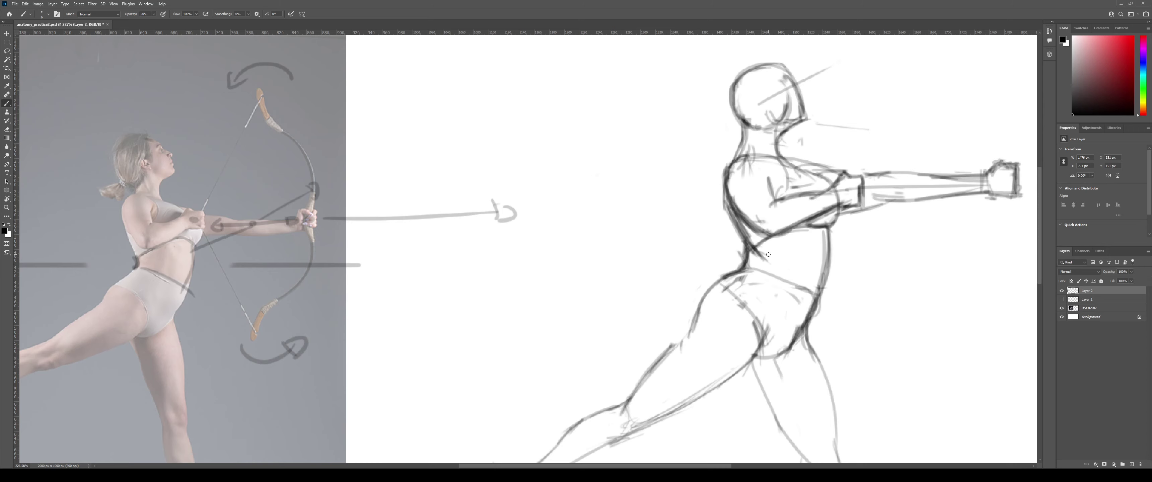
Erase the raised leg's contours from mid-thigh down to the calf.
key("z")
mouse_move(768, 254)
left_mouse_down()
mouse_move(715, 255)
mouse_move(742, 258)
mouse_move(711, 290)
left_mouse_up()
key("e")
key("z")
mouse_move(724, 270)
left_mouse_down()
mouse_move(776, 254)
mouse_move(689, 288)
left_mouse_up()
key("z")
Rework the upper contour of the raised thigh from the hip toward the knee.
key("b")
key("ctrl+z")
mouse_move(744, 236)
left_mouse_down()
mouse_move(687, 293)
mouse_move(704, 292)
left_mouse_up()
key("ctrl+z")
key("ctrl+z")
key("z")
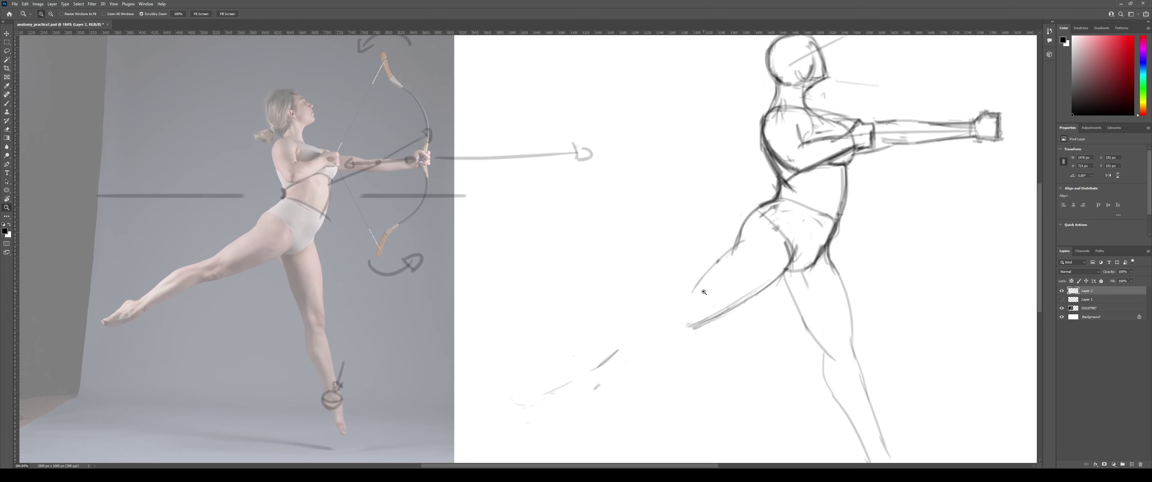
Redraw the raised lower leg with an upper contour from knee to ankle and a matching underside line.
key("b")
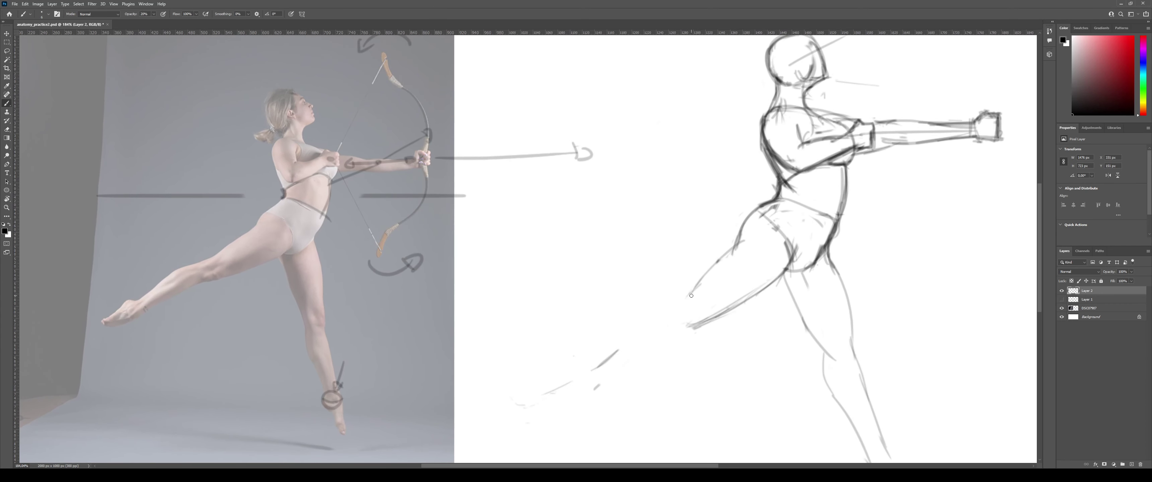
left_click_drag(687, 295, 635, 328)
key("ctrl+z")
mouse_move(692, 292)
left_mouse_down()
mouse_move(617, 353)
mouse_move(662, 316)
mouse_move(644, 351)
mouse_move(673, 303)
mouse_move(628, 349)
mouse_move(651, 314)
mouse_move(596, 381)
left_mouse_up()
key("ctrl+z")
key("ctrl+z")
key("ctrl+z")
left_click_drag(652, 313, 596, 376)
left_click_drag(689, 330, 647, 361)
key("ctrl+z")
left_click_drag(686, 329, 601, 384)
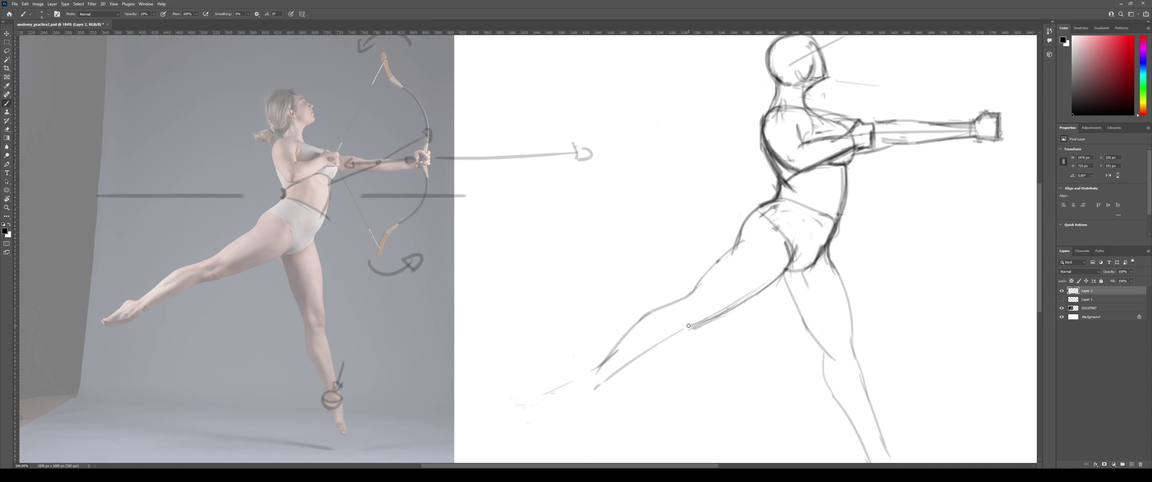
Clean up and redraw the underside of the raised thigh from the knee to the crotch.
mouse_move(685, 328)
left_mouse_down()
mouse_move(723, 309)
mouse_move(678, 329)
mouse_move(753, 286)
mouse_move(734, 312)
left_mouse_up()
key("ctrl+z")
mouse_move(779, 279)
left_mouse_down()
mouse_move(732, 308)
mouse_move(760, 291)
left_mouse_up()
key("e")
key("b")
mouse_move(678, 331)
left_mouse_down()
mouse_move(770, 266)
mouse_move(726, 307)
mouse_move(681, 328)
mouse_move(793, 247)
mouse_move(757, 293)
mouse_move(782, 273)
left_mouse_up()
Darken the curved leg opening of the briefs and erase the stray lines around the hip.
left_click_drag(763, 218, 790, 246)
key("e")
mouse_move(765, 215)
left_mouse_down()
mouse_move(798, 209)
mouse_move(767, 216)
mouse_move(787, 202)
mouse_move(775, 206)
mouse_move(780, 185)
mouse_move(743, 220)
mouse_move(756, 223)
mouse_move(717, 243)
mouse_move(774, 204)
mouse_move(747, 211)
mouse_move(761, 210)
left_mouse_up()
key("z")
key("b")
key("e")
key("b")
key("ctrl+z")
Reinforce the upper contour of the raised thigh and define the bend at the knee.
key("z")
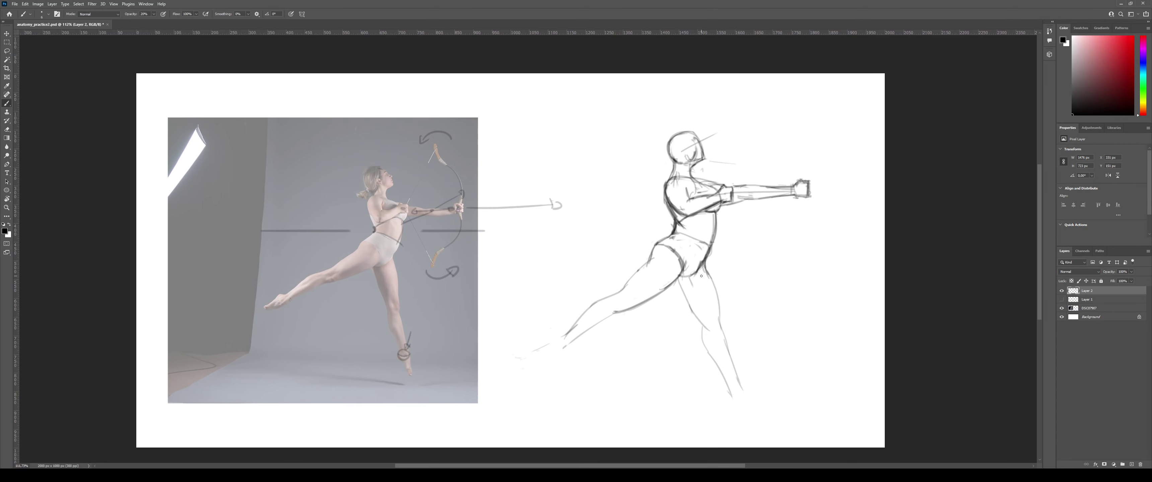
left_click_drag(712, 249, 727, 258)
scroll(727, 257, "up", 1)
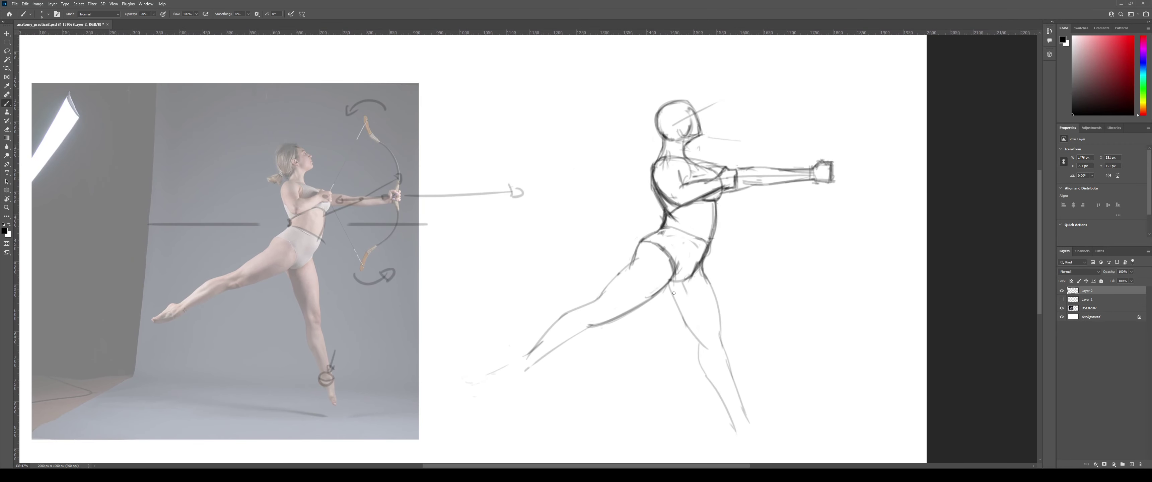
key("b")
left_click_drag(734, 309, 736, 278)
key("z")
left_click(624, 255)
key("b")
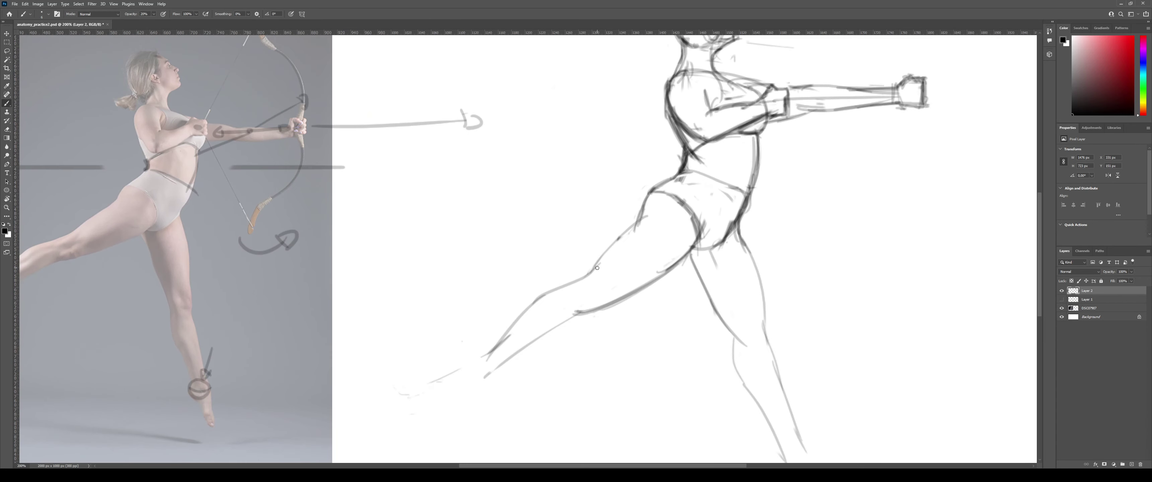
left_click_drag(590, 272, 633, 229)
key("z")
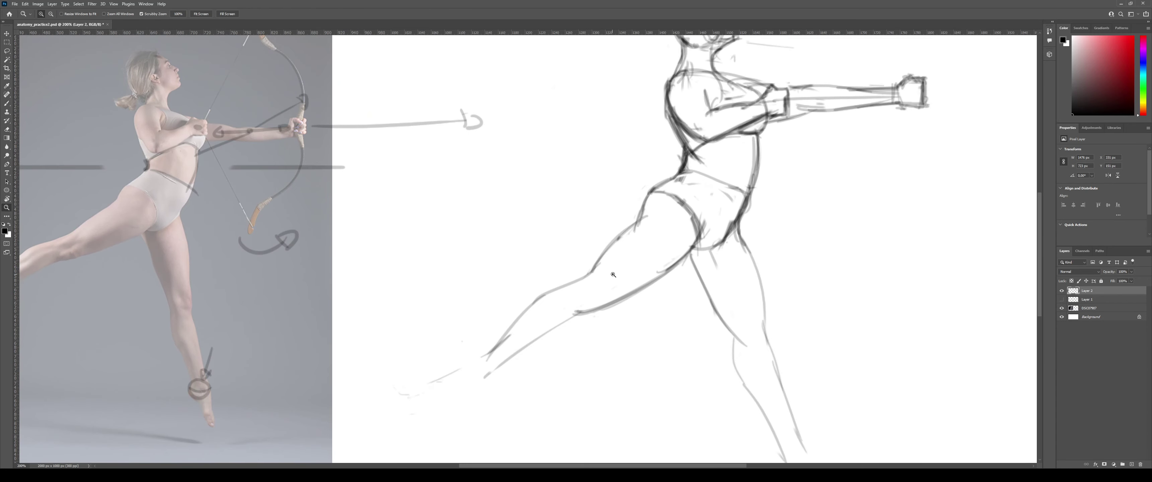
scroll(595, 274, "up", 1)
key("b")
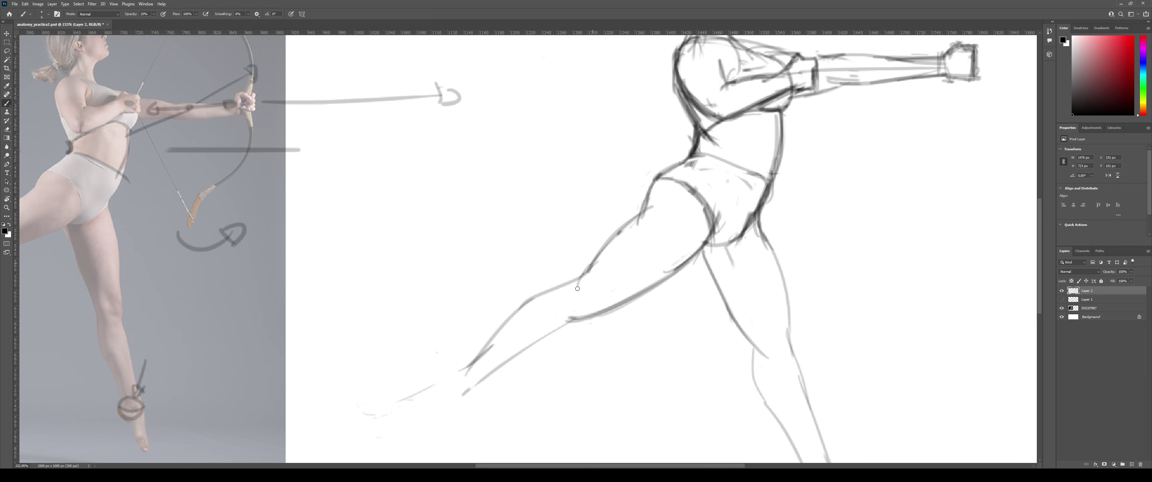
left_click_drag(576, 293, 617, 237)
mouse_move(586, 269)
left_mouse_down()
mouse_move(642, 211)
mouse_move(631, 222)
left_mouse_up()
mouse_move(578, 280)
left_mouse_down()
mouse_move(518, 312)
mouse_move(465, 374)
mouse_move(530, 306)
mouse_move(581, 279)
left_mouse_up()
Rework the underside contour of the raised calf from behind the knee toward the ankle.
left_click_drag(571, 322, 550, 334)
mouse_move(558, 331)
left_mouse_down()
mouse_move(492, 380)
mouse_move(557, 326)
left_mouse_up()
key("ctrl+z")
key("ctrl+z")
mouse_move(471, 390)
left_mouse_down()
mouse_move(575, 318)
mouse_move(626, 309)
mouse_move(592, 317)
left_mouse_up()
key("ctrl+z")
key("z")
Sketch the raised leg's pointed foot with its heel, sole and toes, and erase overlapping lines at the toes.
key("b")
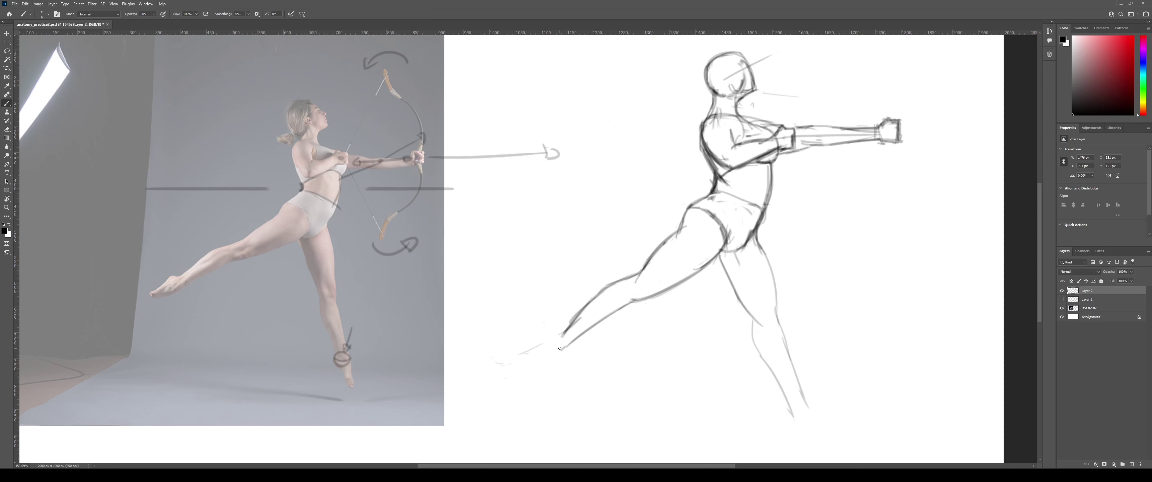
left_click_drag(563, 334, 542, 341)
left_click_drag(542, 363, 579, 338)
key("e")
left_click_drag(527, 356, 519, 363)
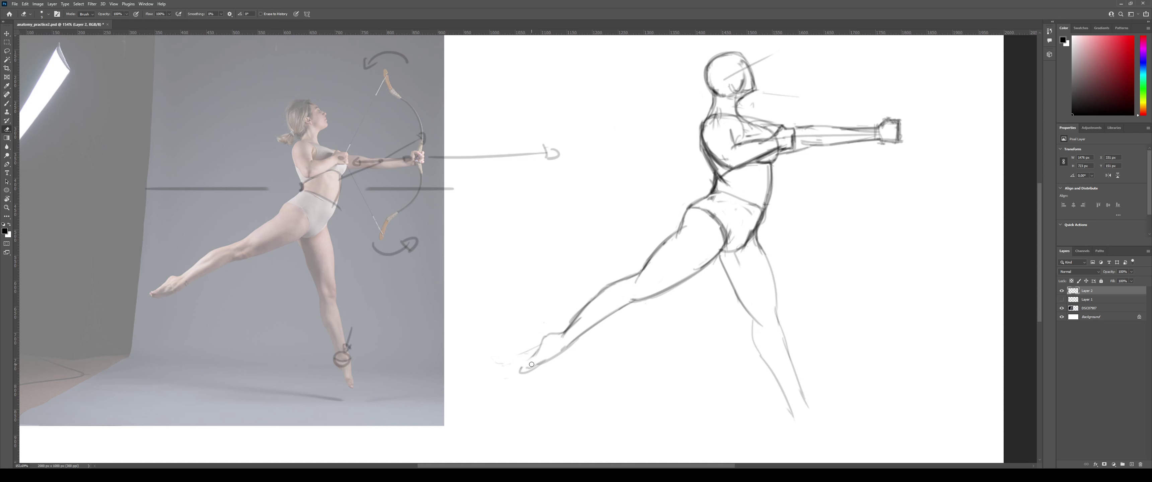
Tidy the toe tip and darken the underside of the raised leg from the foot up the calf.
key("b")
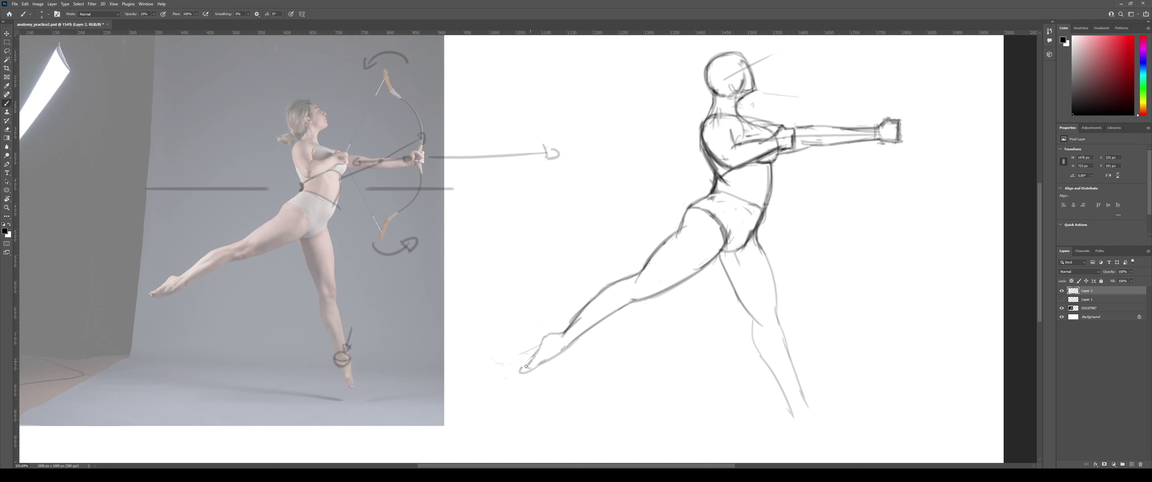
key("e")
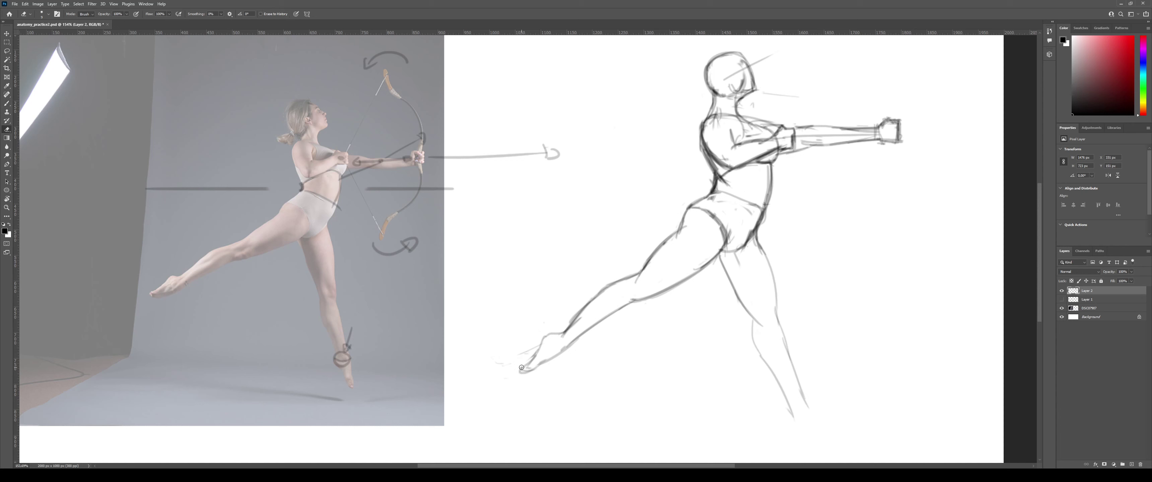
key("b")
left_click_drag(543, 362, 627, 306)
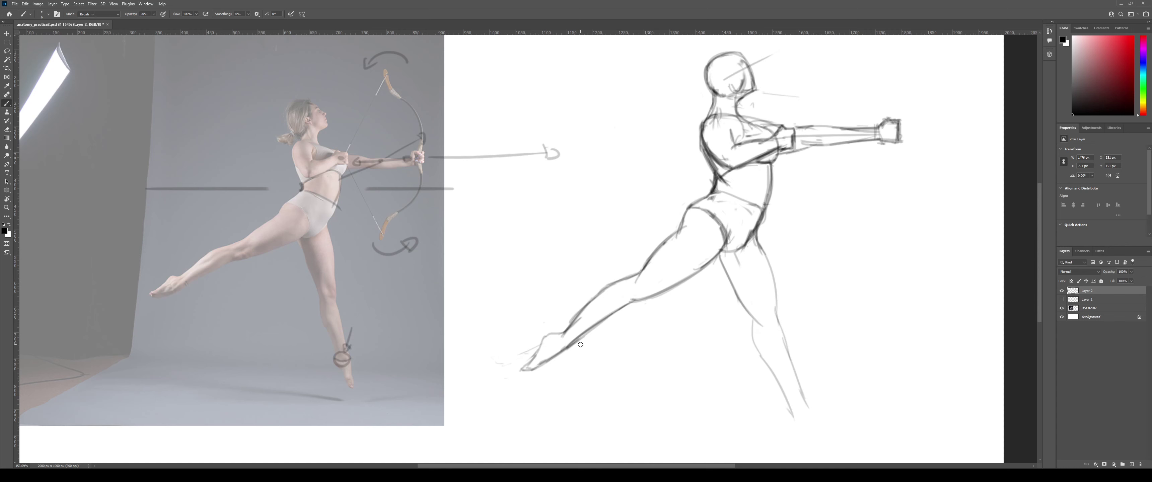
Strengthen the upper contour of the raised thigh between the hip and the knee.
mouse_move(580, 345)
left_mouse_down()
mouse_move(637, 301)
mouse_move(625, 302)
mouse_move(720, 253)
mouse_move(700, 279)
mouse_move(658, 280)
left_mouse_up()
key("b")
key("ctrl+z")
key("space")
key("z")
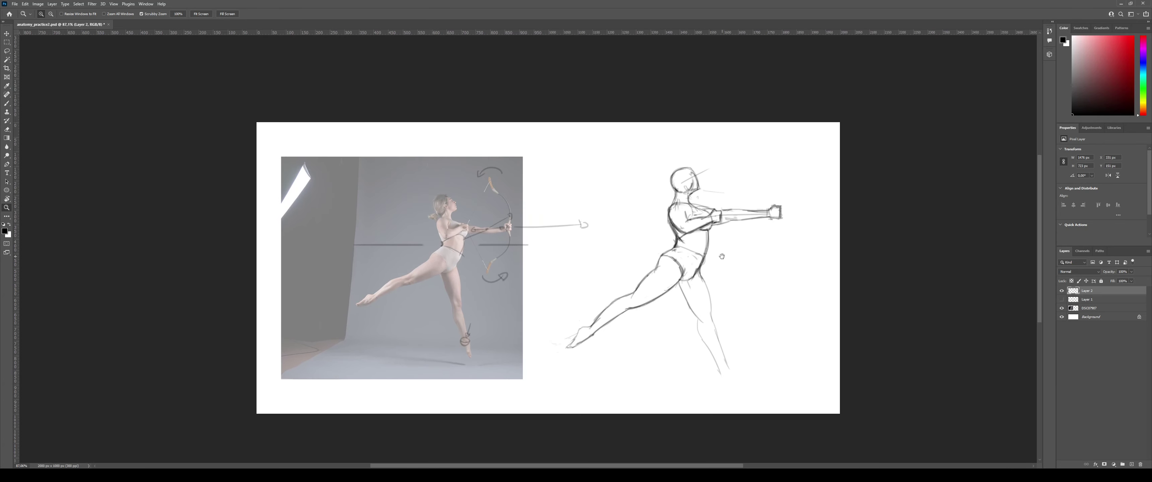
left_click_drag(721, 256, 710, 287)
left_click_drag(652, 303, 663, 291)
key("b")
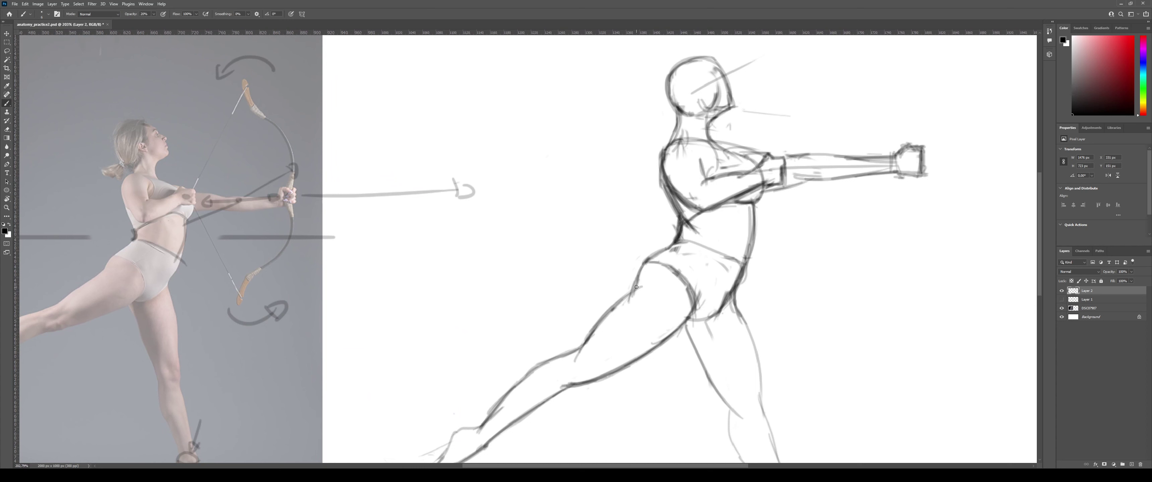
left_click_drag(649, 282, 634, 292)
key("z")
mouse_move(644, 292)
left_mouse_down()
mouse_move(605, 305)
mouse_move(673, 293)
mouse_move(625, 301)
mouse_move(658, 299)
left_mouse_up()
key("b")
left_click_drag(621, 323, 678, 273)
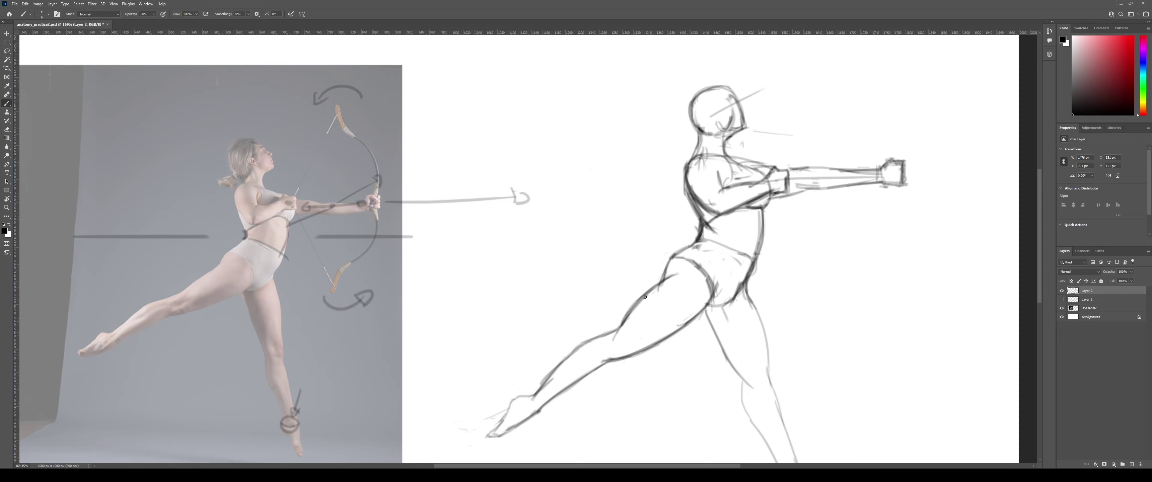
Erase the overlapping lines where the top of the raised thigh meets the hip.
key("e")
scroll(678, 274, "up", 3)
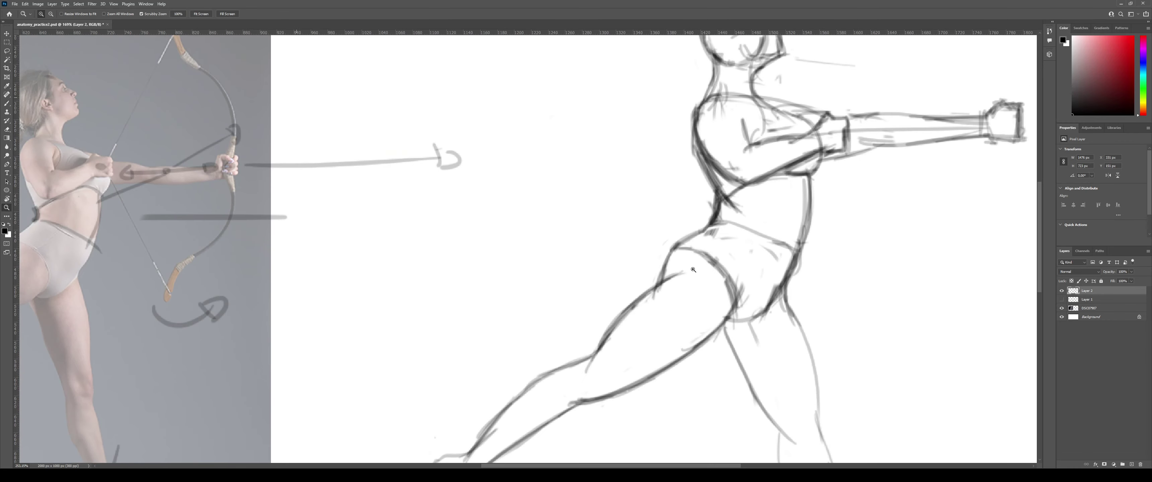
key("z")
mouse_move(673, 281)
left_mouse_down()
mouse_move(657, 285)
mouse_move(657, 304)
left_mouse_up()
key("e")
key("z")
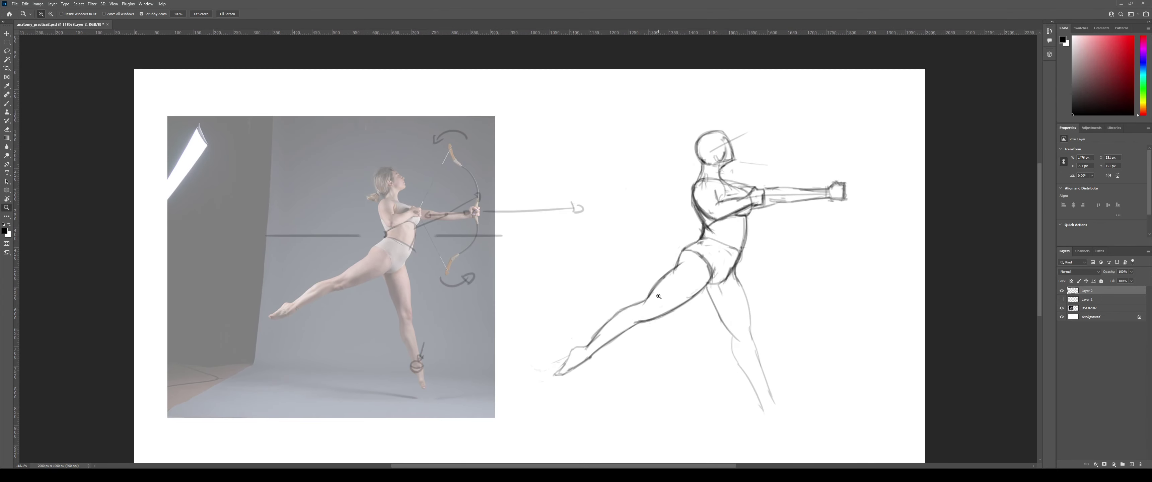
scroll(659, 297, "up", 3)
scroll(664, 285, "down", 1)
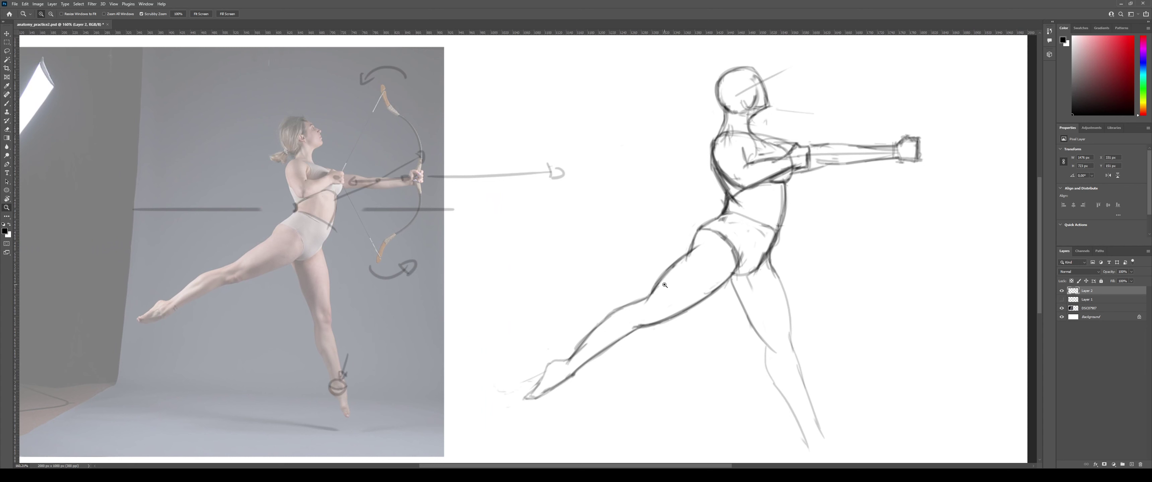
Try to indicate the mass of the raised thigh with zigzag strokes running from the knee to the hip.
key("b")
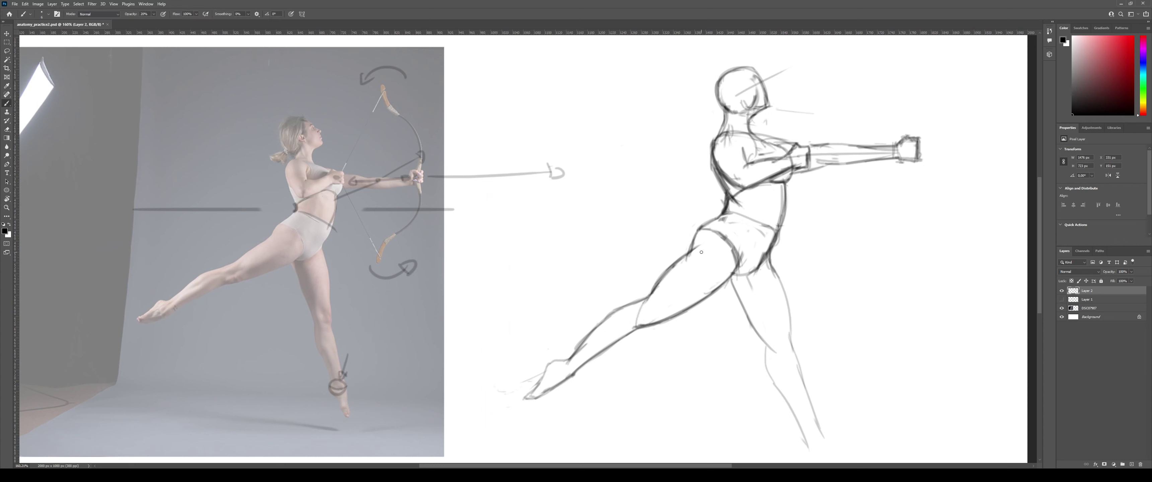
mouse_move(693, 260)
left_mouse_down()
mouse_move(728, 253)
mouse_move(732, 289)
mouse_move(718, 248)
mouse_move(726, 283)
left_mouse_up()
key("ctrl+z")
mouse_move(644, 304)
left_mouse_down()
mouse_move(638, 329)
mouse_move(684, 280)
mouse_move(733, 253)
left_mouse_up()
key("ctrl+z")
key("ctrl+z")
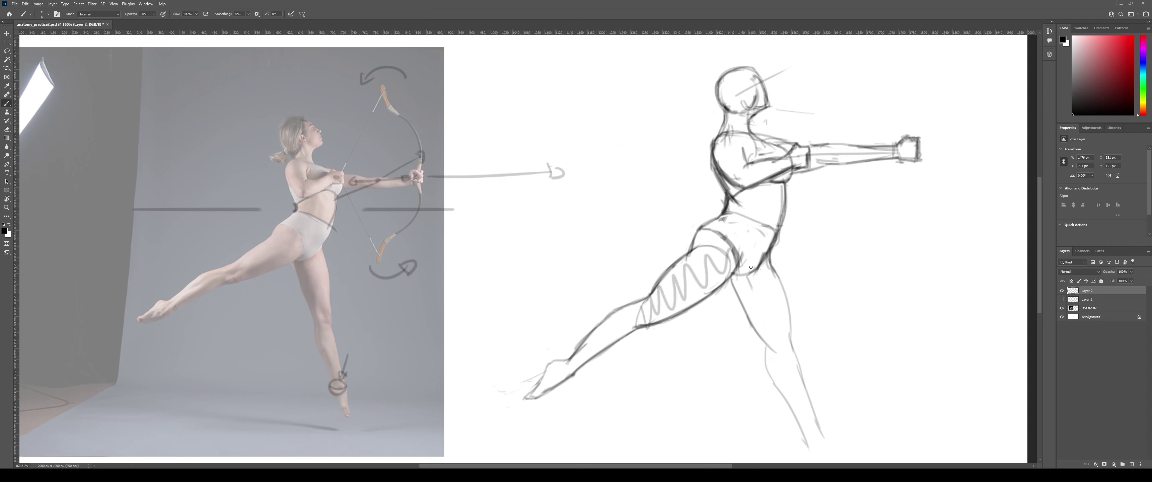
key("ctrl+z")
left_click_drag(642, 324, 733, 251)
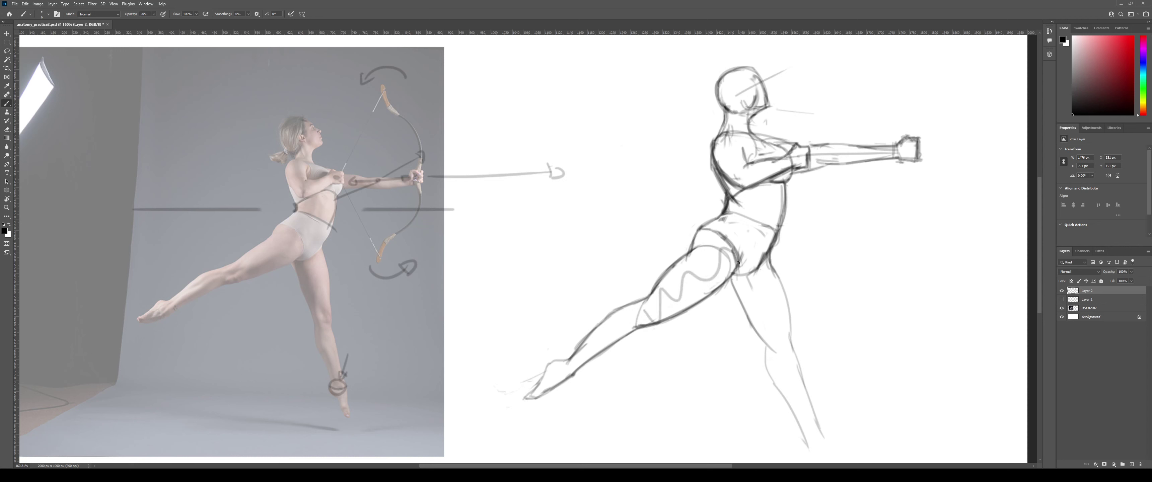
key("ctrl+z")
Try a curved cross-contour near the top of the raised thigh to show its roundness.
left_click_drag(648, 302, 639, 319)
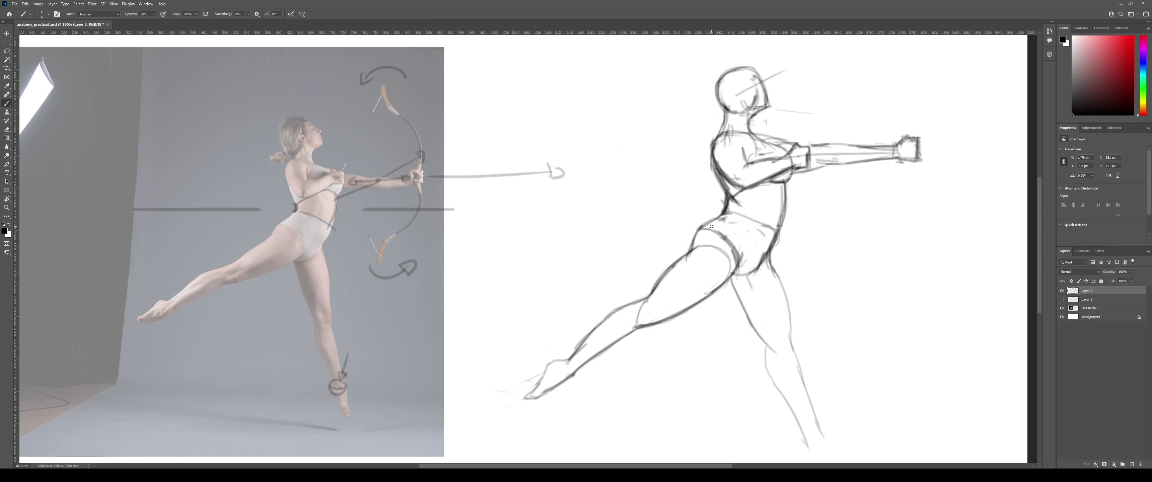
mouse_move(711, 227)
left_mouse_down()
mouse_move(693, 273)
mouse_move(749, 269)
left_mouse_up()
key("ctrl+z")
key("ctrl+z")
key("ctrl+shift+z")
Try rounded cross-contour curves on the raised calf just below the knee.
left_click_drag(616, 314, 636, 300)
left_click_drag(627, 309, 592, 353)
key("ctrl+z")
left_click_drag(617, 312, 597, 353)
key("ctrl+z")
mouse_move(651, 323)
left_mouse_down()
mouse_move(604, 343)
mouse_move(638, 331)
mouse_move(602, 337)
mouse_move(613, 337)
left_mouse_up()
key("z")
key("b")
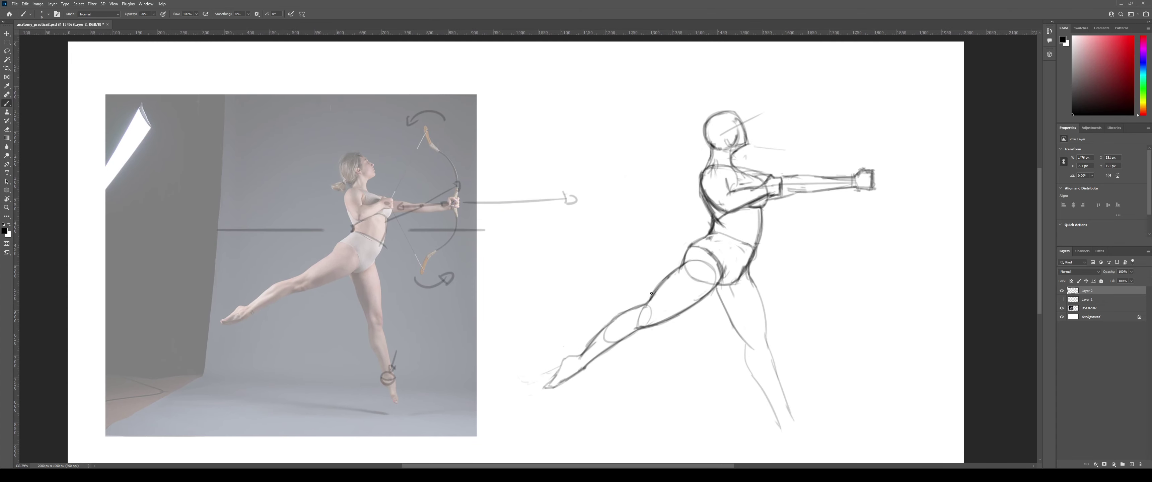
Undo the cross-contour curves on the raised thigh and calf.
key("ctrl+z")
key("ctrl+z")
key("ctrl+z")
key("ctrl+z")
key("ctrl+z")
key("ctrl+z")
key("ctrl+z")
key("ctrl+z")
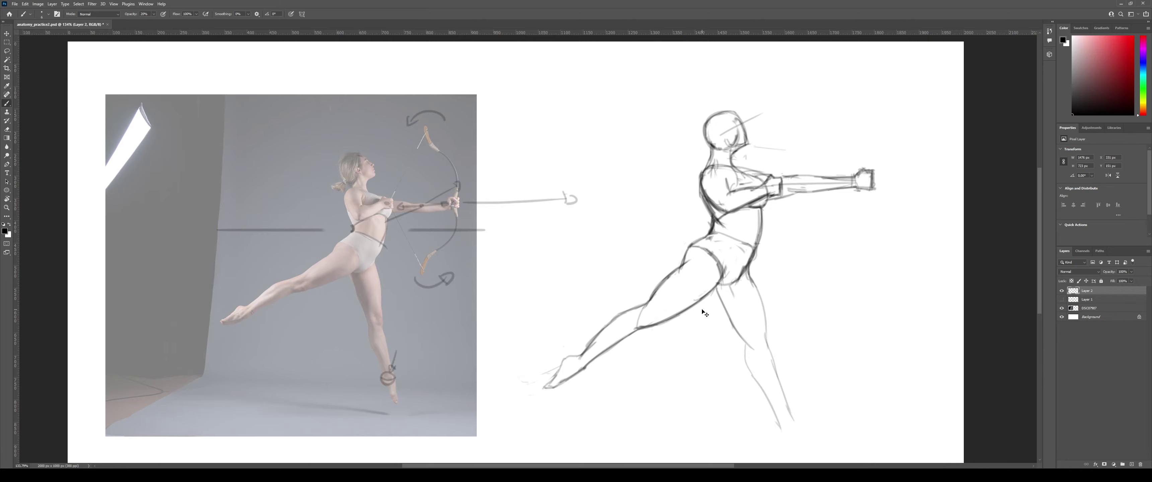
Reinforce the lower front contour of the hips above the standing leg.
key("z")
mouse_move(683, 301)
left_mouse_down()
mouse_move(662, 302)
mouse_move(720, 315)
left_mouse_up()
key("b")
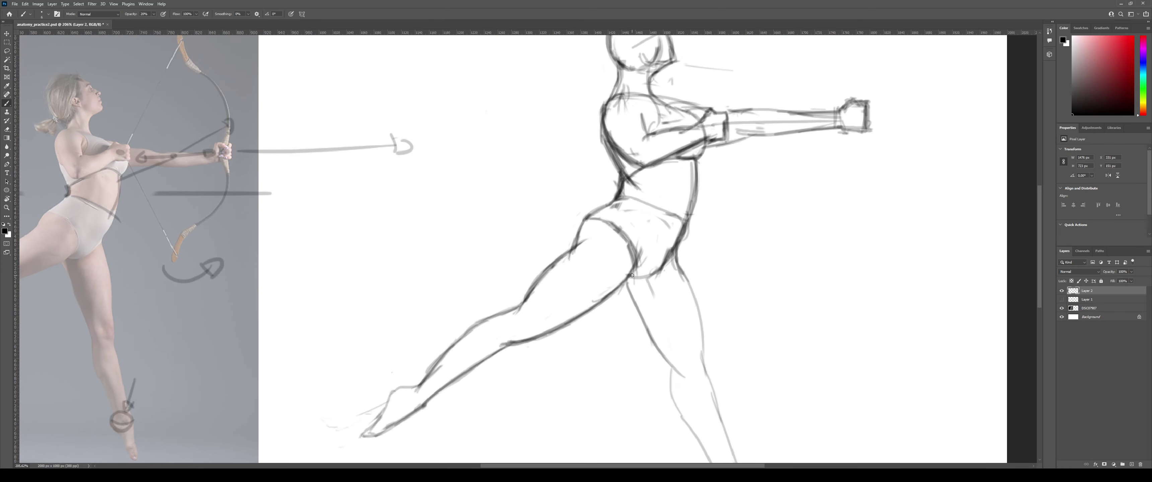
left_click_drag(657, 270, 681, 249)
mouse_move(654, 217)
left_mouse_down()
mouse_move(745, 241)
mouse_move(764, 232)
mouse_move(727, 227)
mouse_move(766, 237)
left_mouse_up()
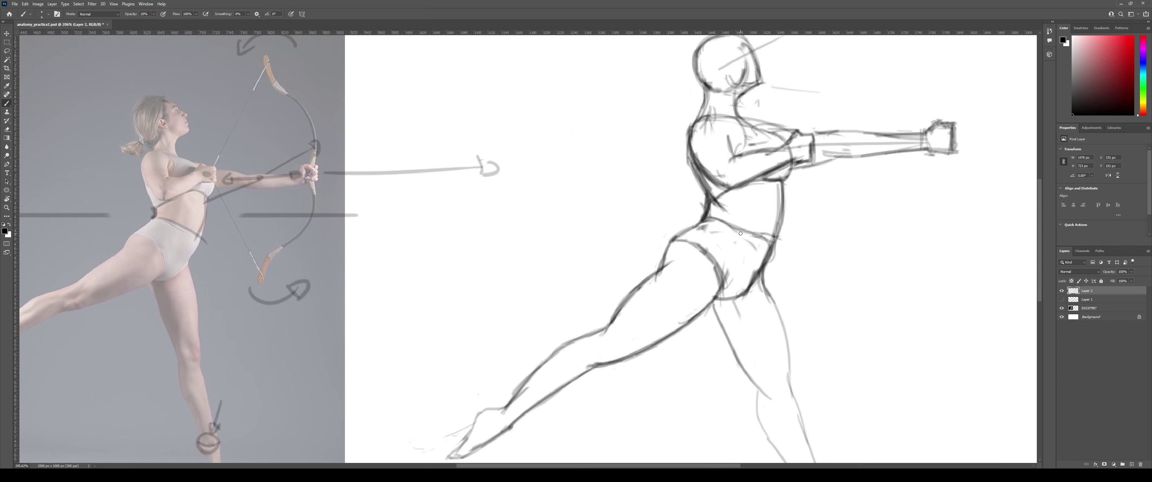
key("z")
key("b")
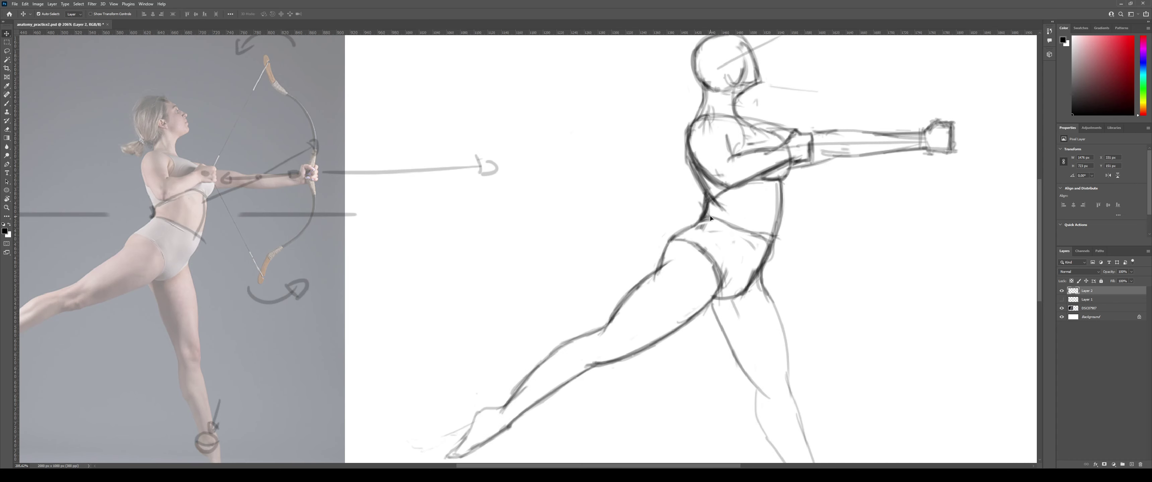
Redraw the upper and lower contours of the extended arm between the elbow and the wrist.
mouse_move(709, 217)
left_mouse_down()
mouse_move(771, 239)
mouse_move(727, 240)
mouse_move(734, 197)
left_mouse_up()
key("z")
left_click(733, 197)
mouse_move(777, 240)
left_mouse_down()
mouse_move(766, 260)
mouse_move(816, 227)
left_mouse_up()
key("b")
left_click_drag(666, 227, 727, 226)
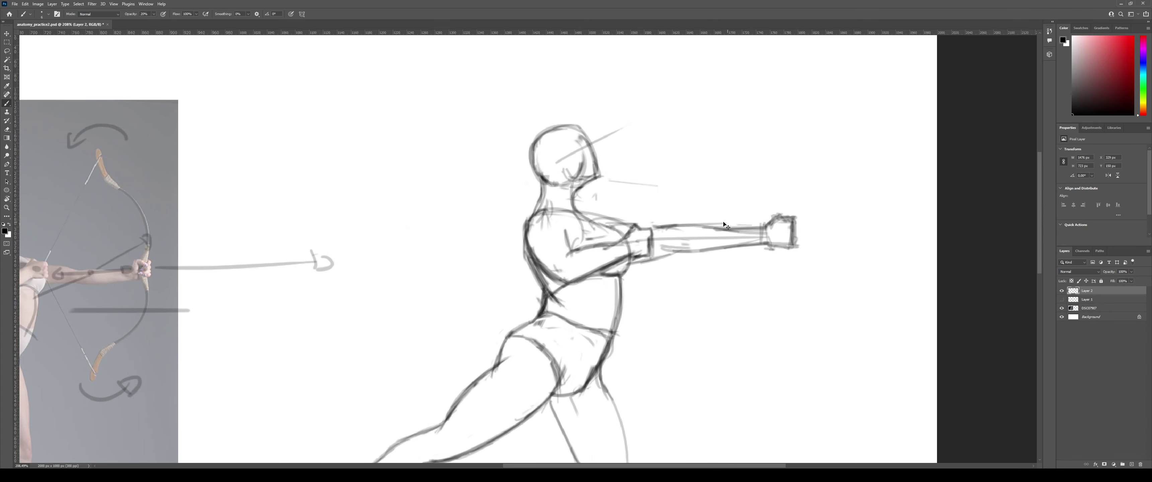
key("ctrl+z")
left_click_drag(585, 221, 718, 224)
key("ctrl+z")
key("ctrl+z")
key("ctrl+z")
mouse_move(663, 246)
left_mouse_down()
mouse_move(789, 239)
mouse_move(665, 248)
mouse_move(758, 239)
left_mouse_up()
key("ctrl+z")
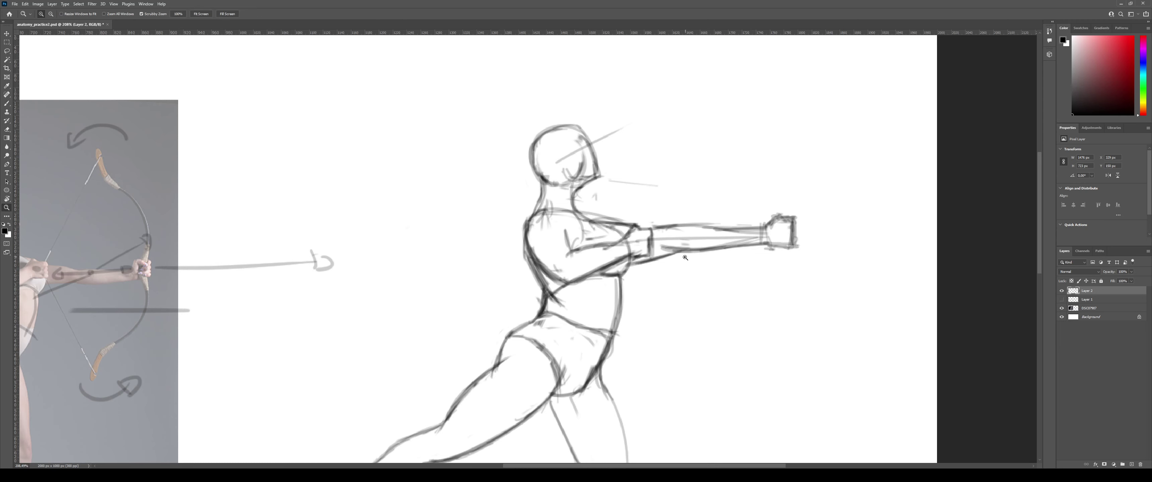
Save the anatomy practice document.
scroll(670, 261, "down", 5)
key("z")
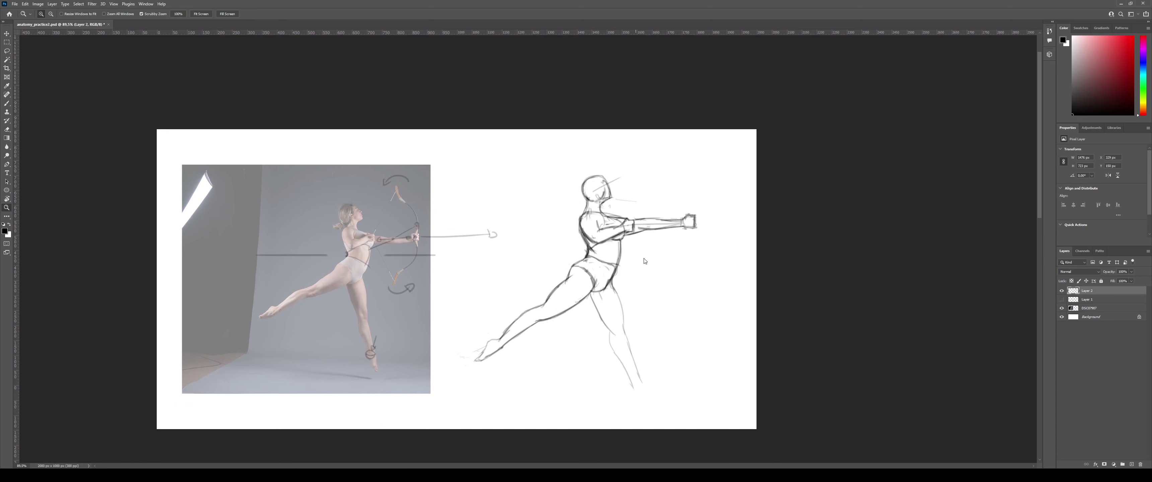
key("ctrl+s")
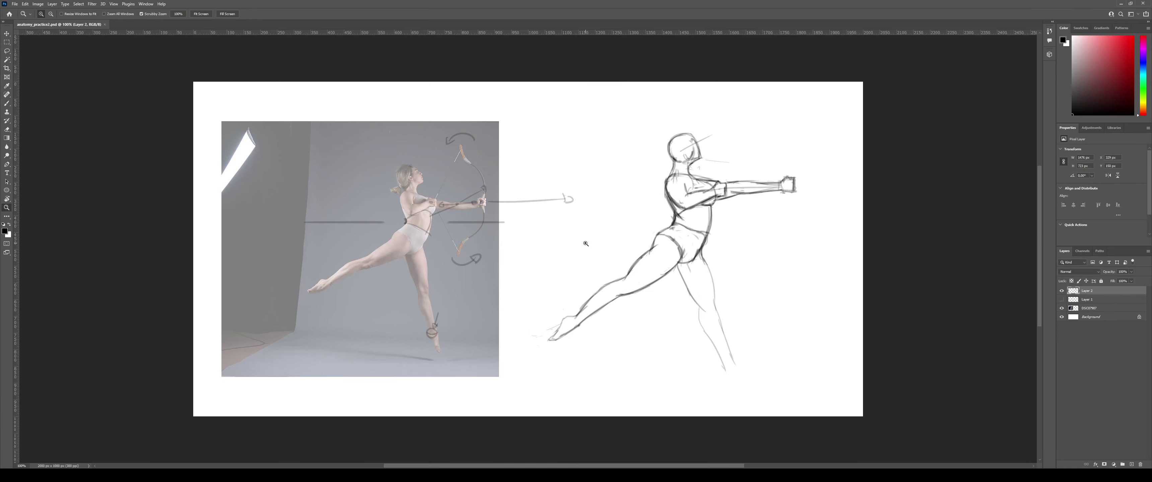
Rework the front contour of the standing leg's calf and erase the rough line at the back of its ankle.
left_click_drag(637, 248, 642, 249)
left_click_drag(725, 270, 683, 257)
mouse_move(640, 248)
left_mouse_down()
mouse_move(665, 257)
mouse_move(695, 190)
mouse_move(687, 181)
left_mouse_up()
left_click_drag(676, 225, 647, 214)
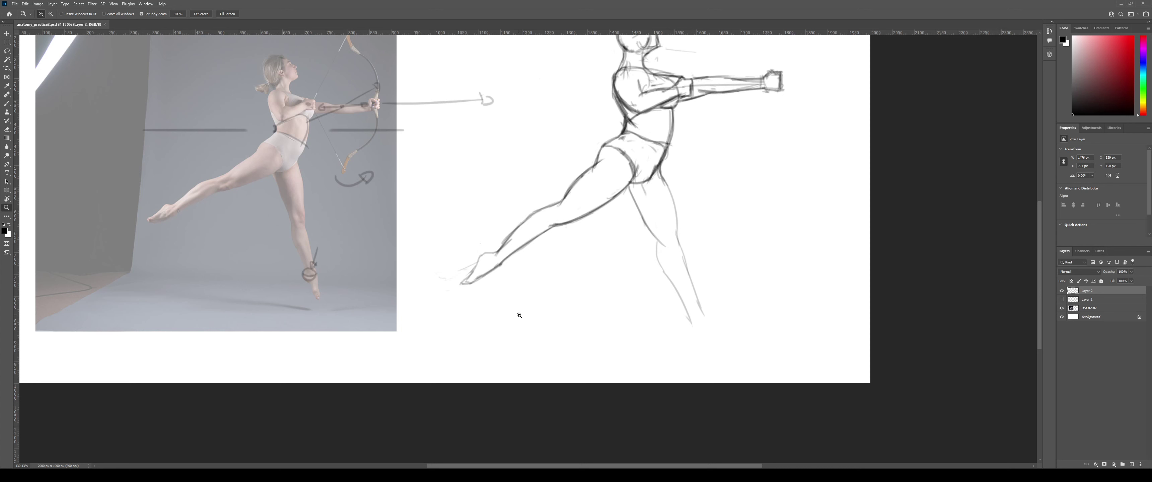
mouse_move(678, 239)
left_mouse_down()
mouse_move(686, 237)
mouse_move(676, 295)
left_mouse_up()
key("b")
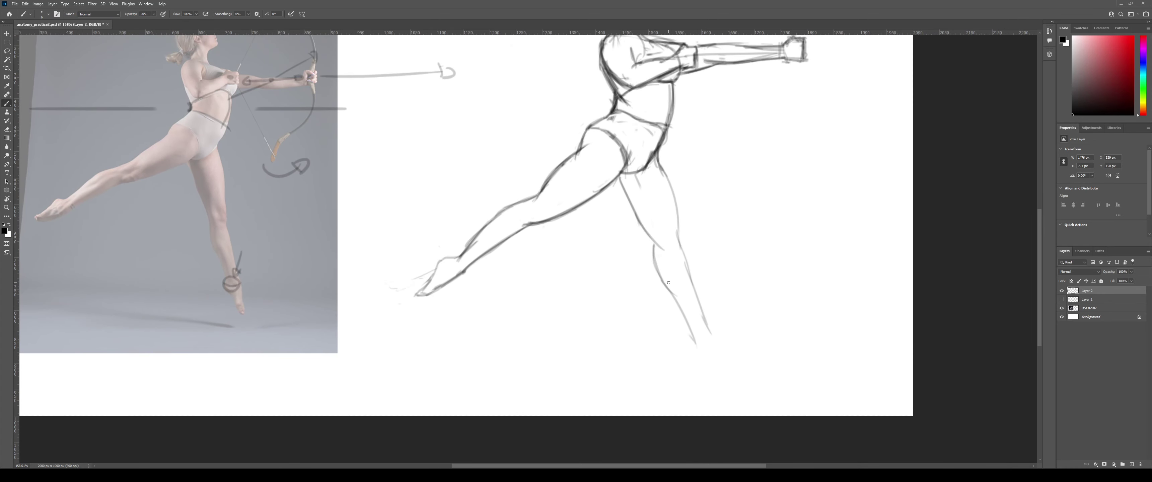
mouse_move(674, 240)
left_mouse_down()
mouse_move(700, 290)
mouse_move(697, 336)
left_mouse_up()
key("ctrl+z")
key("e")
key("z")
left_click_drag(700, 297, 684, 288)
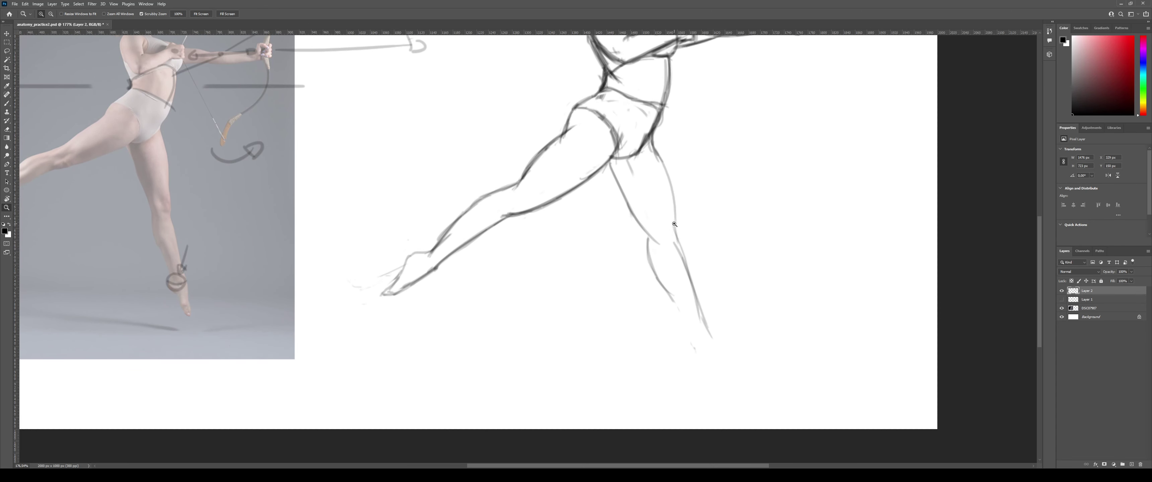
Darken the front contour of the standing thigh from the hip to the knee.
key("b")
left_click_drag(654, 150, 679, 249)
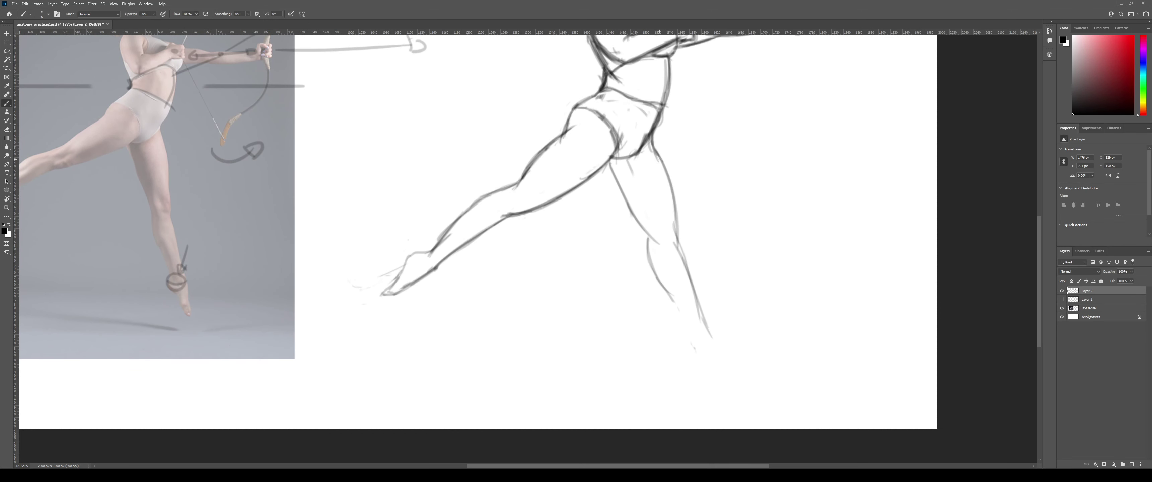
left_click_drag(660, 159, 678, 245)
key("ctrl+z")
Sketch the standing leg's ankle, heel and the front edge of its foot.
left_click_drag(673, 294, 696, 343)
key("ctrl+z")
key("ctrl+z")
left_click_drag(672, 306, 703, 365)
mouse_move(729, 316)
left_mouse_down()
mouse_move(719, 287)
mouse_move(717, 354)
left_mouse_up()
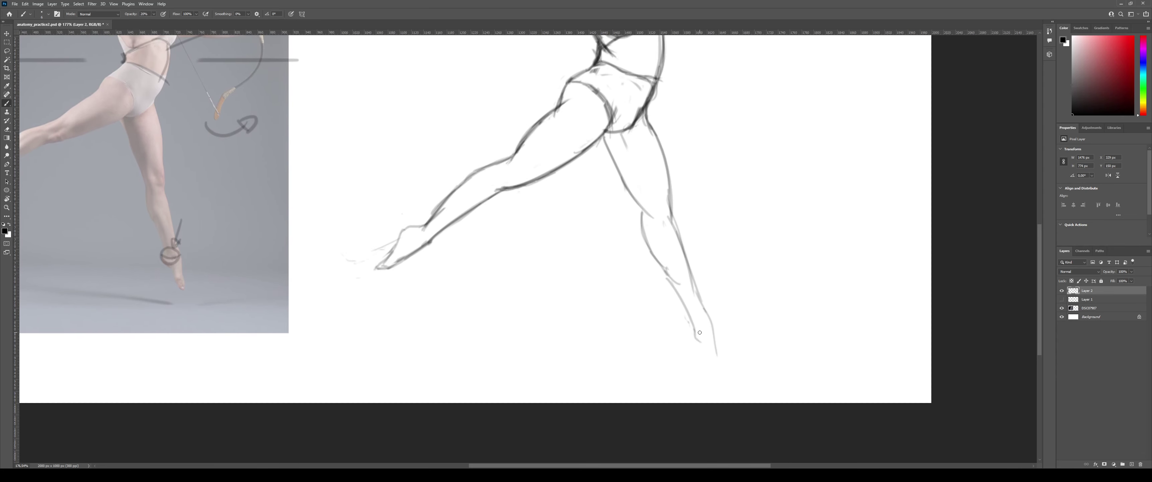
key("e")
key("b")
Darken the rear contour of the standing calf from the knee to the ankle and erase the overlapping line.
left_click_drag(641, 216, 661, 270)
key("ctrl+z")
left_click_drag(641, 216, 686, 312)
key("e")
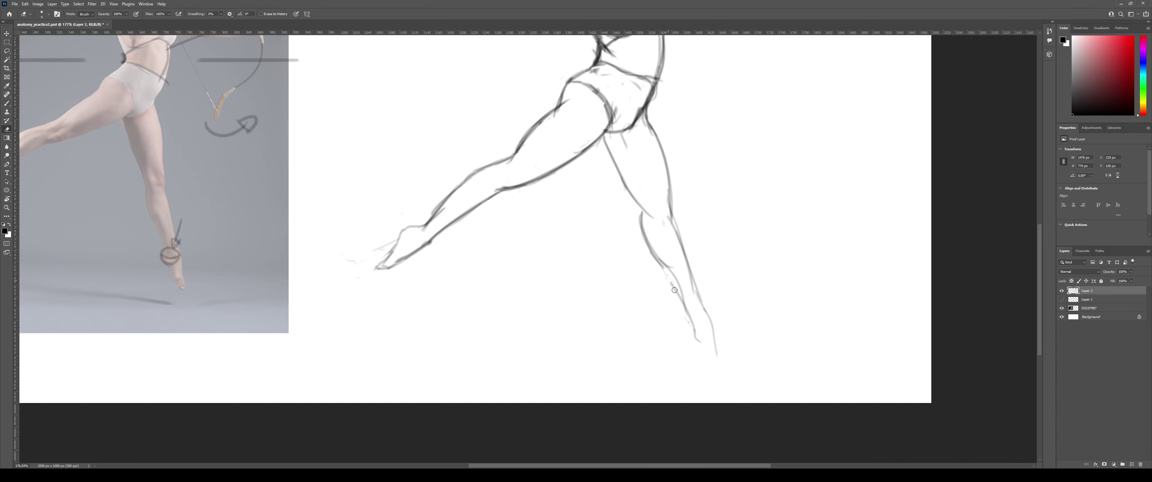
left_click_drag(670, 283, 685, 312)
Shape the heel and toe tip of the standing leg's pointed foot, and erase the circled ankle annotation on the reference photo.
left_click_drag(682, 272, 702, 371)
key("b")
key("ctrl+z")
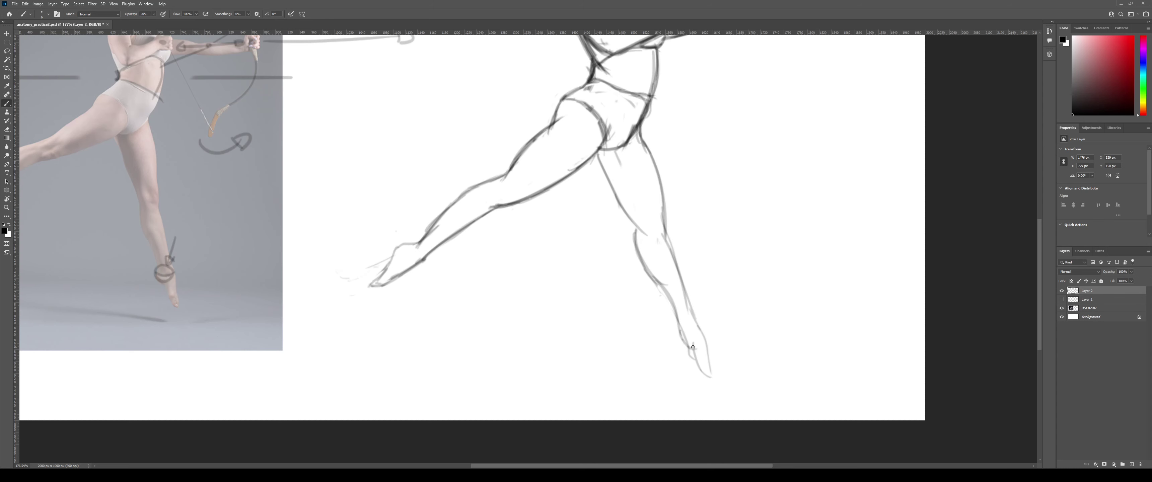
key("e")
left_click_drag(689, 343, 705, 308)
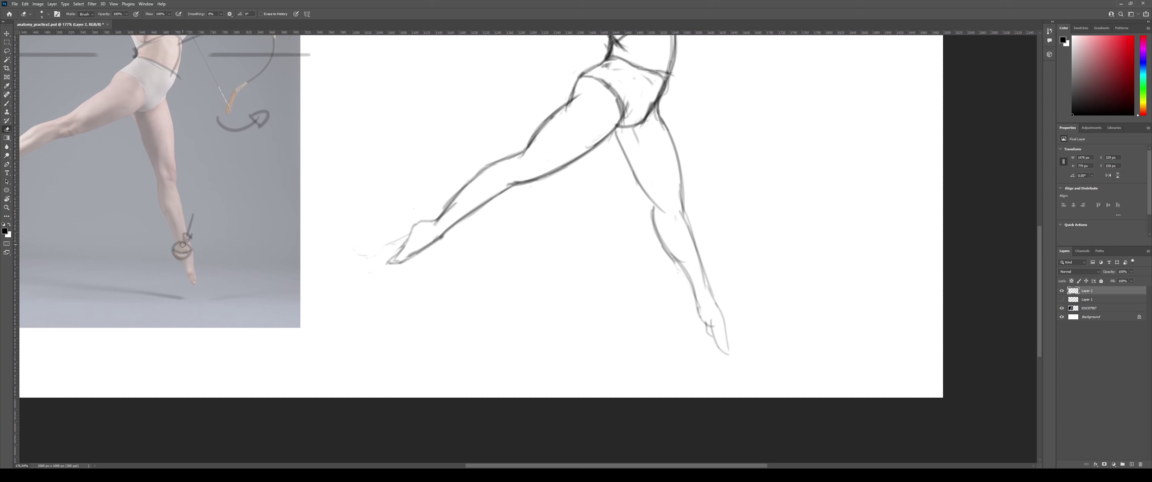
mouse_move(182, 245)
left_mouse_down()
mouse_move(175, 253)
mouse_move(189, 228)
mouse_move(178, 240)
left_mouse_up()
Refine the standing leg's ankle and the outline of its pointed foot from the heel to the toes.
key("b")
mouse_move(698, 297)
left_mouse_down()
mouse_move(715, 323)
mouse_move(690, 292)
mouse_move(717, 353)
mouse_move(705, 323)
mouse_move(715, 350)
left_mouse_up()
key("e")
key("b")
key("ctrl+z")
left_click_drag(715, 302, 723, 356)
mouse_move(709, 300)
left_mouse_down()
mouse_move(726, 352)
mouse_move(669, 306)
left_mouse_up()
key("ctrl+z")
key("z")
mouse_move(687, 252)
left_mouse_down()
mouse_move(662, 290)
mouse_move(685, 317)
left_mouse_up()
key("z")
mouse_move(659, 288)
left_mouse_down()
mouse_move(675, 288)
mouse_move(658, 292)
mouse_move(661, 313)
mouse_move(697, 362)
left_mouse_up()
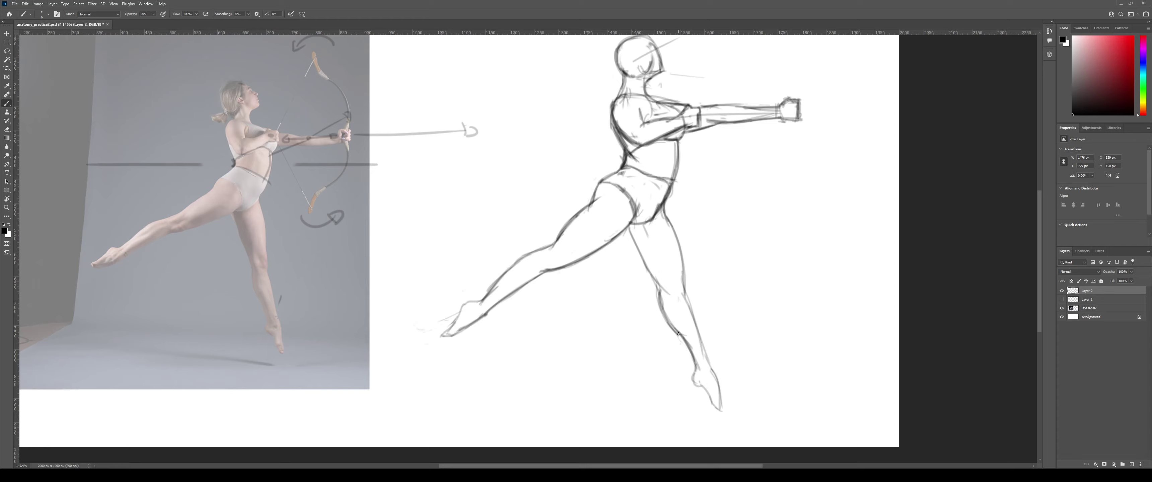
mouse_move(676, 332)
left_mouse_down()
mouse_move(693, 364)
mouse_move(654, 352)
mouse_move(676, 339)
left_mouse_up()
Erase the rear contour of the standing calf and redraw it as a smoother curve from ankle to knee.
key("z")
key("space")
left_click_drag(711, 283, 680, 312)
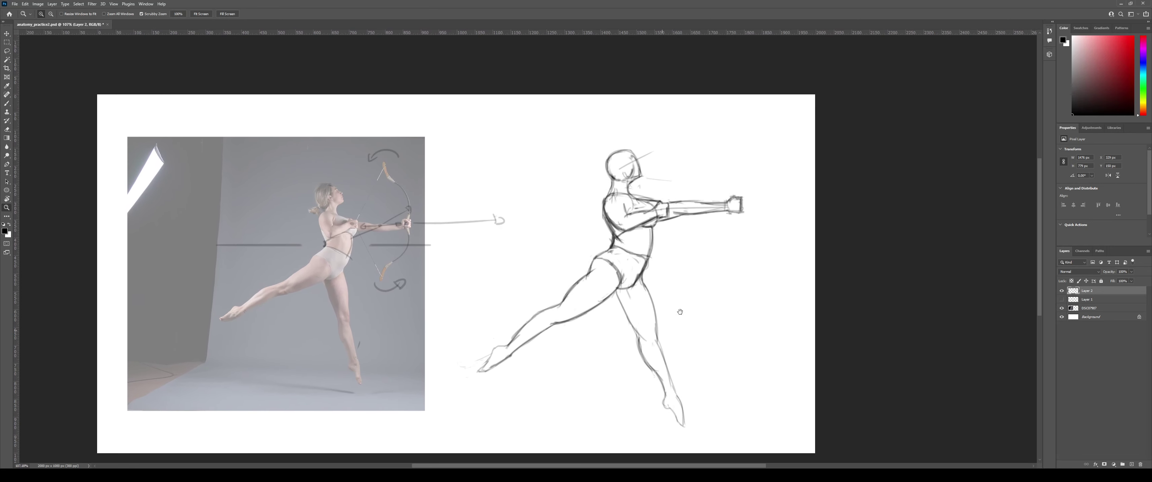
scroll(666, 318, "up", 2)
key("e")
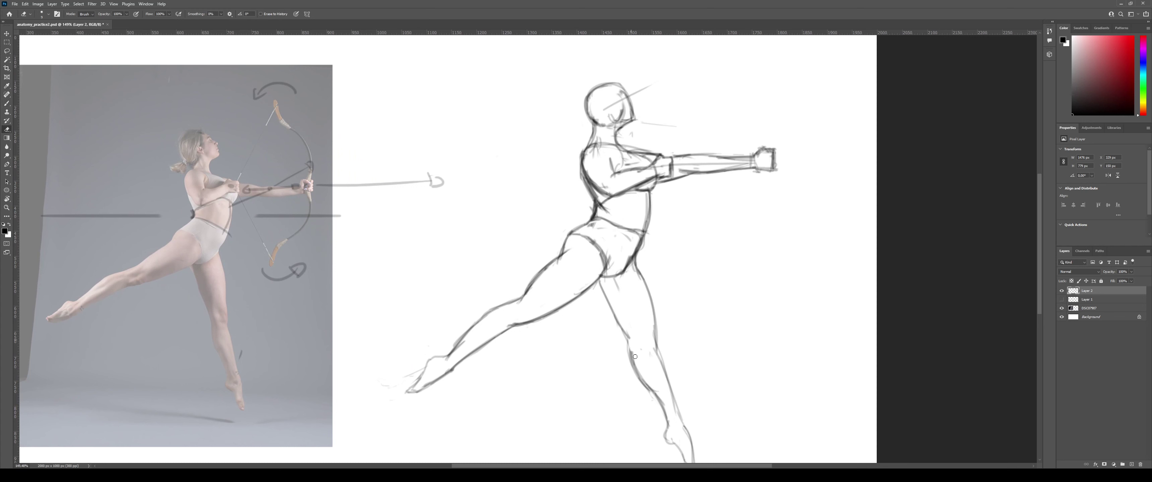
key("b")
key("e")
mouse_move(630, 357)
left_mouse_down()
mouse_move(657, 395)
mouse_move(637, 348)
left_mouse_up()
key("b")
key("ctrl+z")
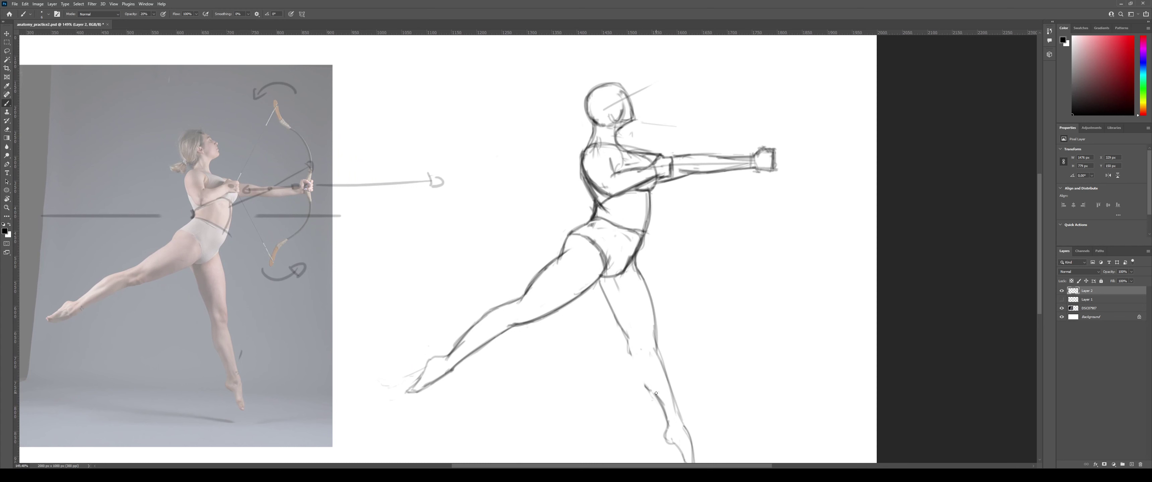
left_click_drag(655, 395, 639, 342)
key("ctrl+z")
left_click_drag(656, 395, 634, 334)
scroll(646, 353, "down", 2)
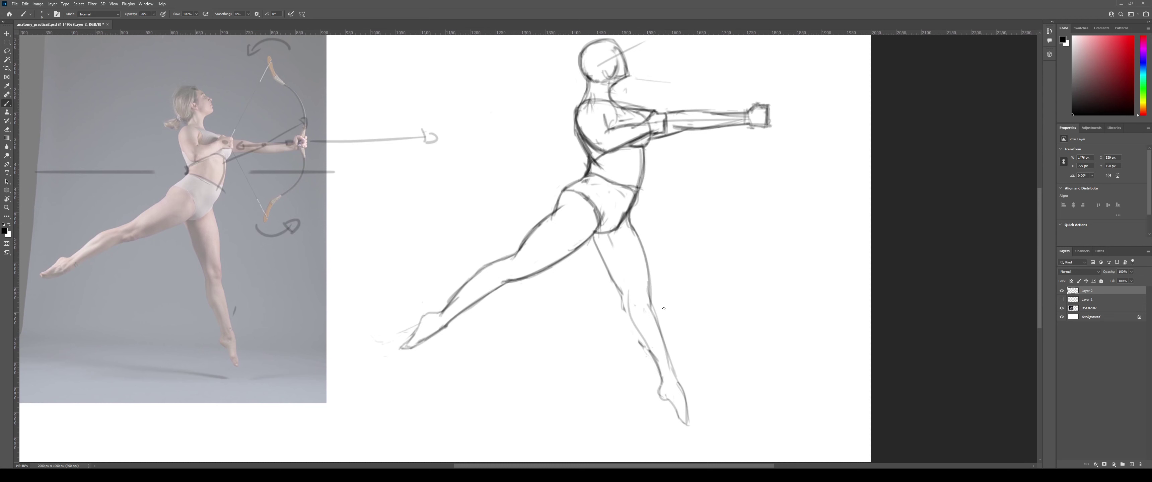
Redraw the front contour of the standing leg from the knee down the shin.
left_click_drag(647, 278, 668, 361)
key("ctrl+z")
key("ctrl+z")
key("e")
key("b")
key("ctrl+z")
key("ctrl+z")
mouse_move(646, 291)
left_mouse_down()
mouse_move(678, 383)
mouse_move(668, 363)
left_mouse_up()
key("ctrl+z")
left_click_drag(646, 289, 667, 353)
Touch up the rear contour behind the knee of the standing leg.
mouse_move(618, 282)
left_mouse_down()
mouse_move(628, 306)
mouse_move(623, 297)
left_mouse_up()
key("ctrl+z")
key("e")
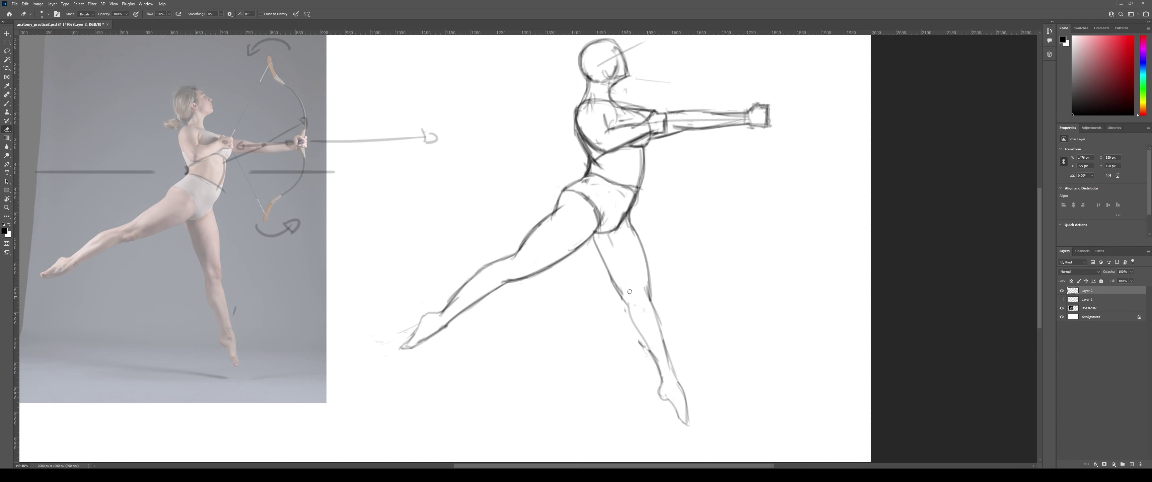
key("b")
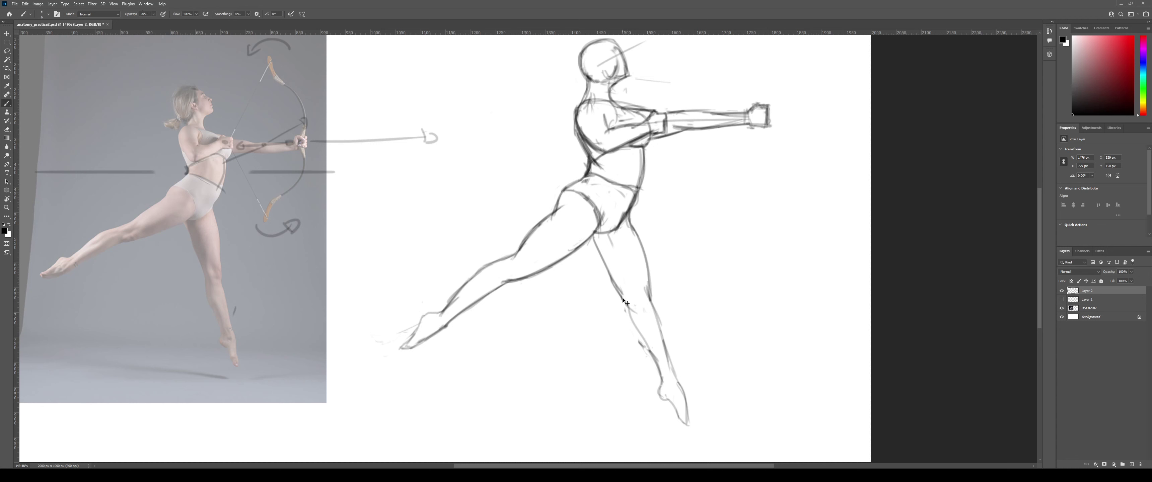
Refine the front contour at the knee of the standing leg in the sketch.
key("z")
mouse_move(656, 306)
left_mouse_down()
mouse_move(614, 304)
mouse_move(652, 298)
left_mouse_up()
key("z")
key("b")
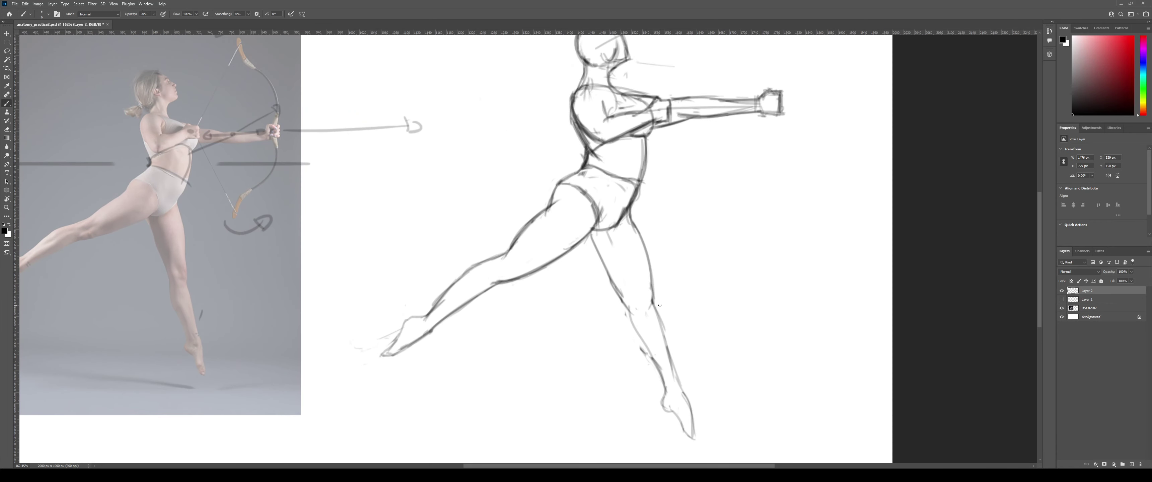
key("z")
mouse_move(643, 319)
left_mouse_down()
mouse_move(589, 322)
mouse_move(637, 310)
left_mouse_up()
key("b")
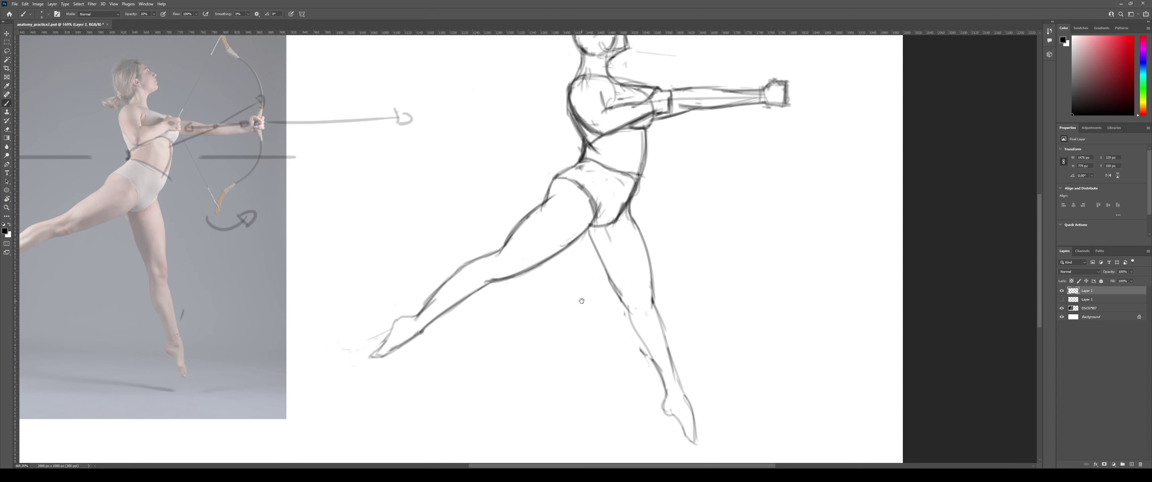
mouse_move(581, 301)
left_mouse_down()
mouse_move(637, 311)
mouse_move(606, 293)
mouse_move(671, 301)
left_mouse_up()
key("z")
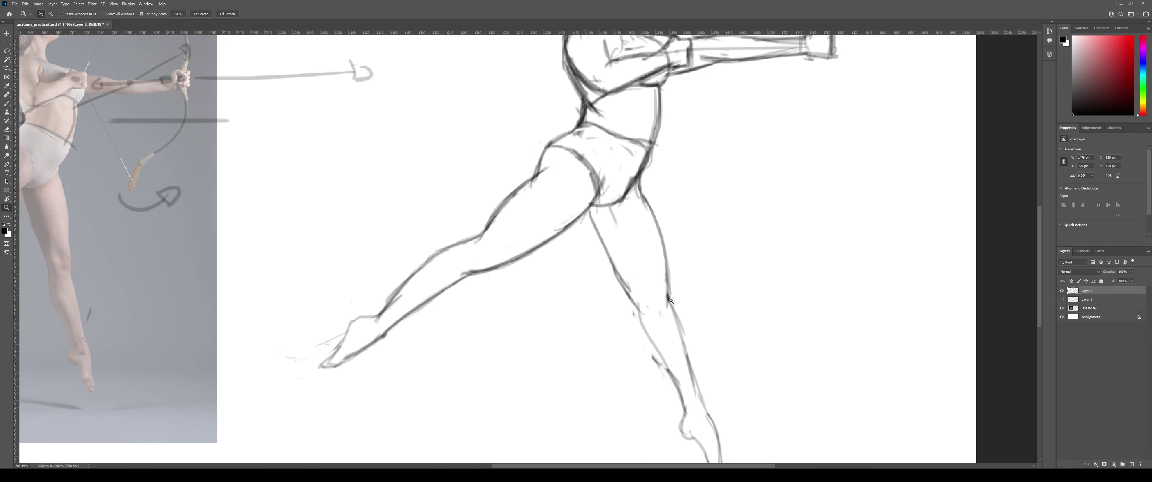
key("b")
key("ctrl+z")
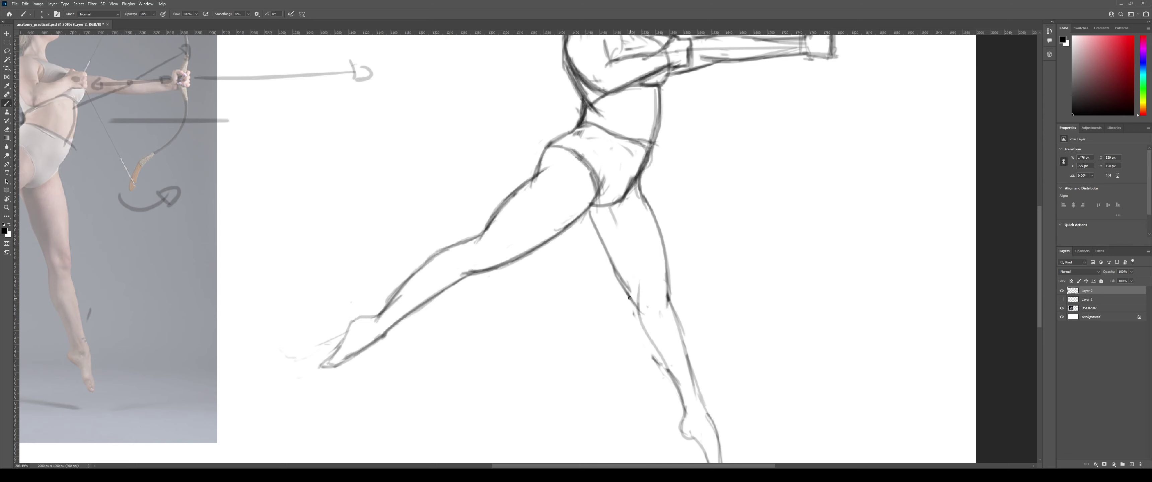
key("e")
key("b")
Outline the kneecap on the reference photo's standing leg and trace the front of the thigh down to it.
left_click_drag(534, 295, 935, 284)
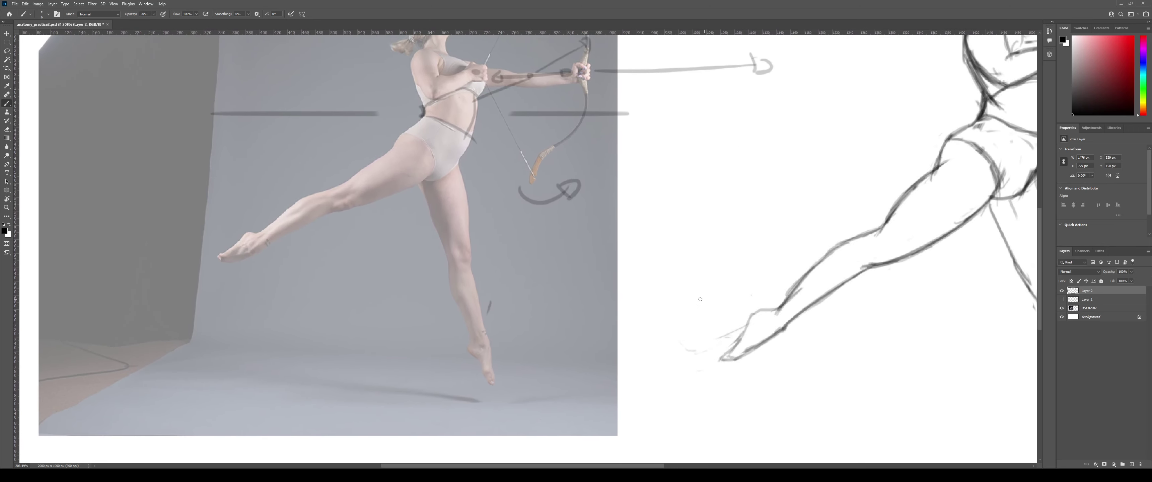
key("z")
left_click_drag(435, 257, 544, 253)
key("b")
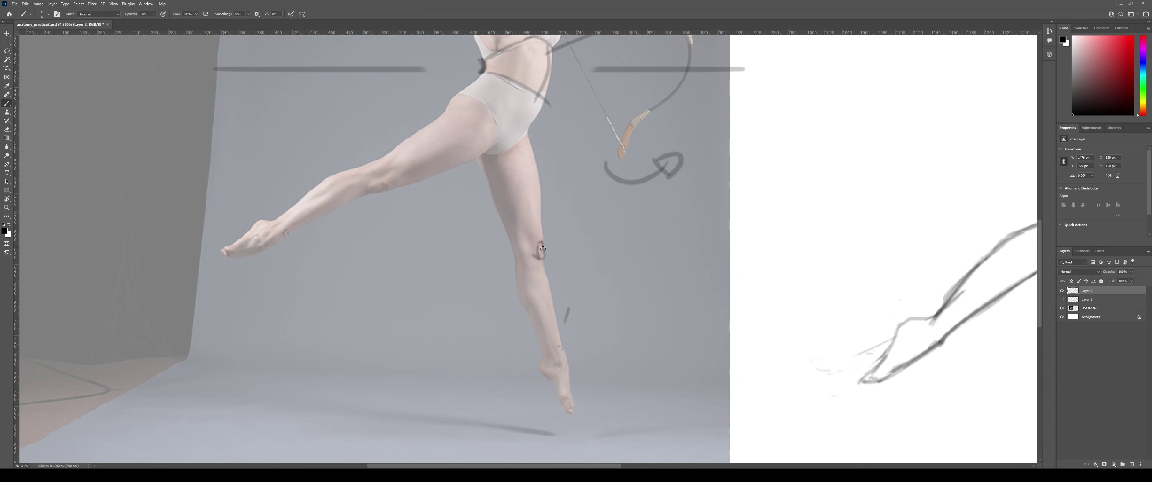
left_click_drag(540, 215, 544, 254)
mouse_move(541, 223)
left_mouse_down()
mouse_move(541, 260)
mouse_move(538, 224)
mouse_move(536, 256)
mouse_move(542, 232)
left_mouse_up()
left_click_drag(528, 137, 541, 228)
key("ctrl+z")
left_click_drag(528, 136, 545, 259)
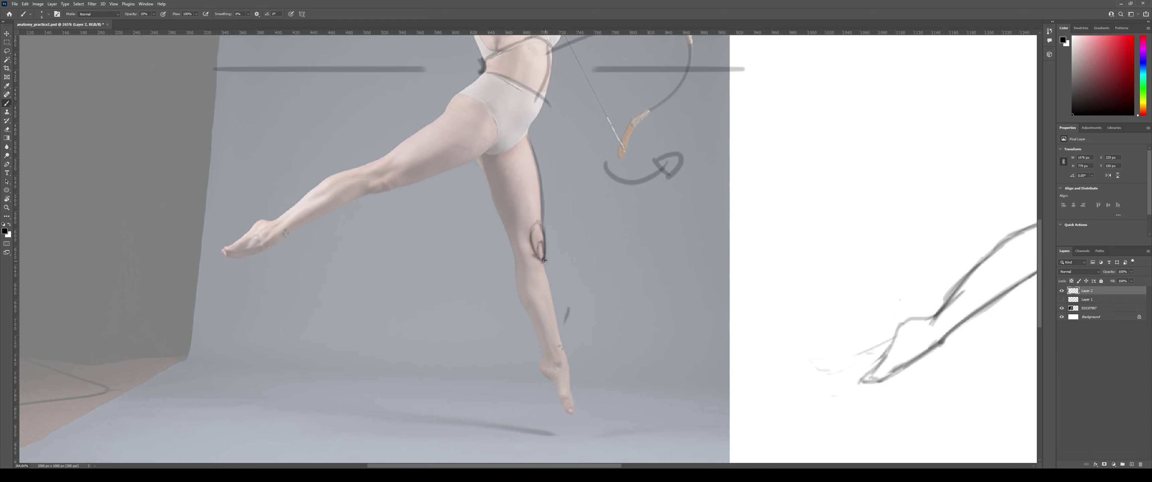
Trace the front of the shin below the outlined kneecap on the reference photo.
key("e")
scroll(545, 261, "up", 2)
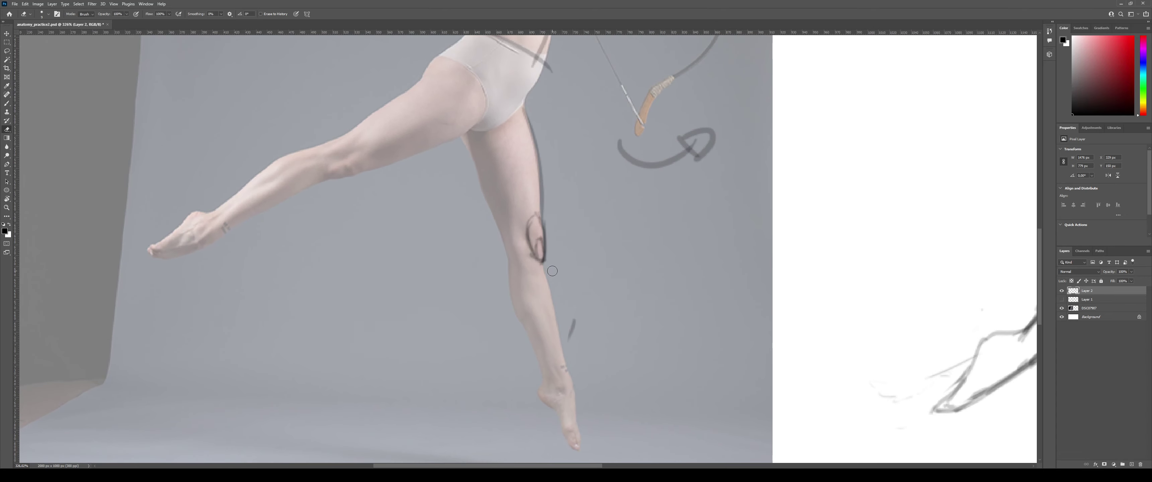
key("b")
scroll(552, 271, "down", 1)
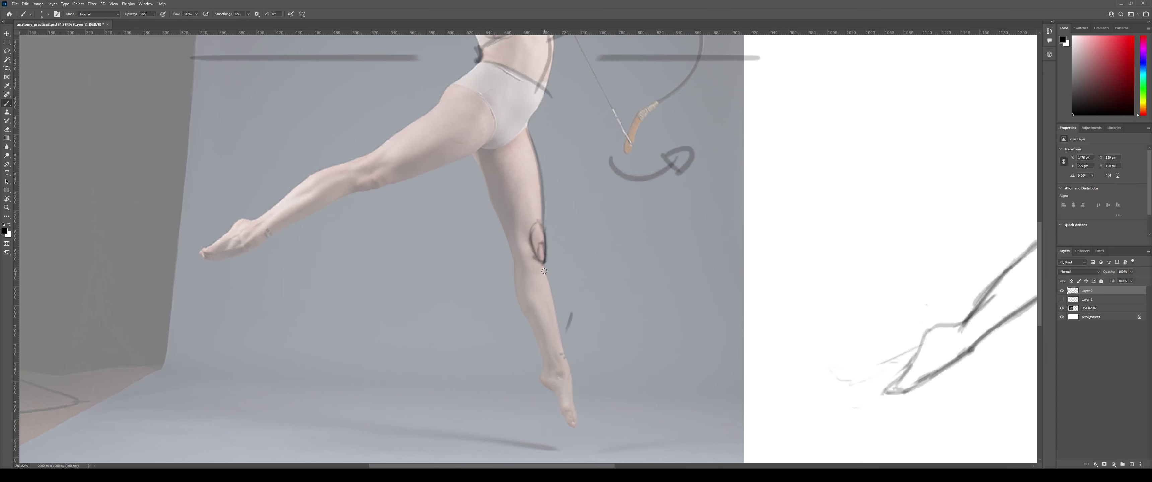
left_click_drag(544, 271, 561, 337)
key("ctrl+z")
left_click_drag(541, 265, 559, 328)
Redraw the sketched standing leg's front contour with a darker curve from below the knee down the shin.
left_click_drag(611, 271, 452, 268)
key("z")
left_click_drag(661, 251, 625, 260)
left_click_drag(841, 238, 531, 268)
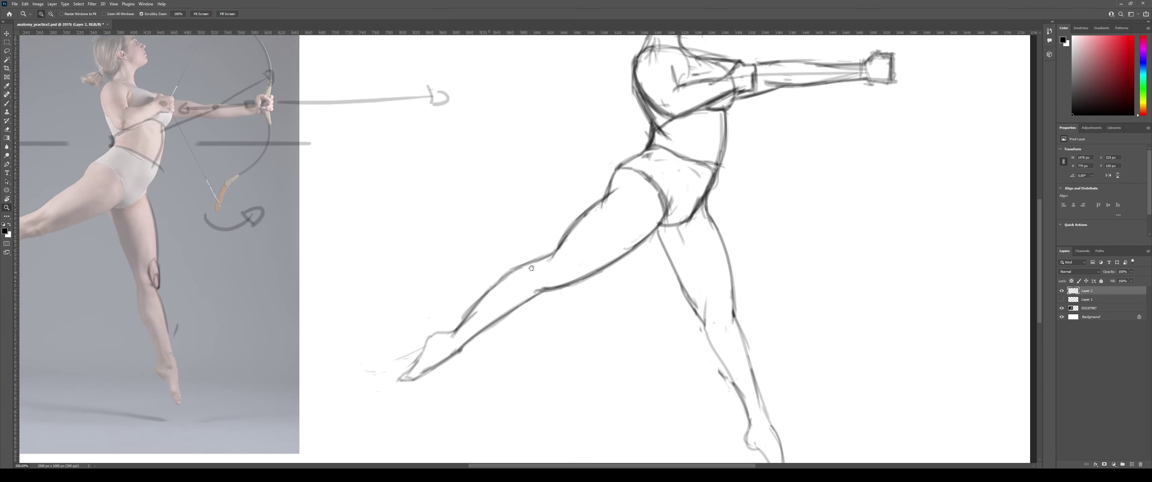
left_click_drag(760, 237, 587, 222)
mouse_move(573, 296)
left_mouse_down()
mouse_move(589, 293)
mouse_move(562, 295)
left_mouse_up()
key("b")
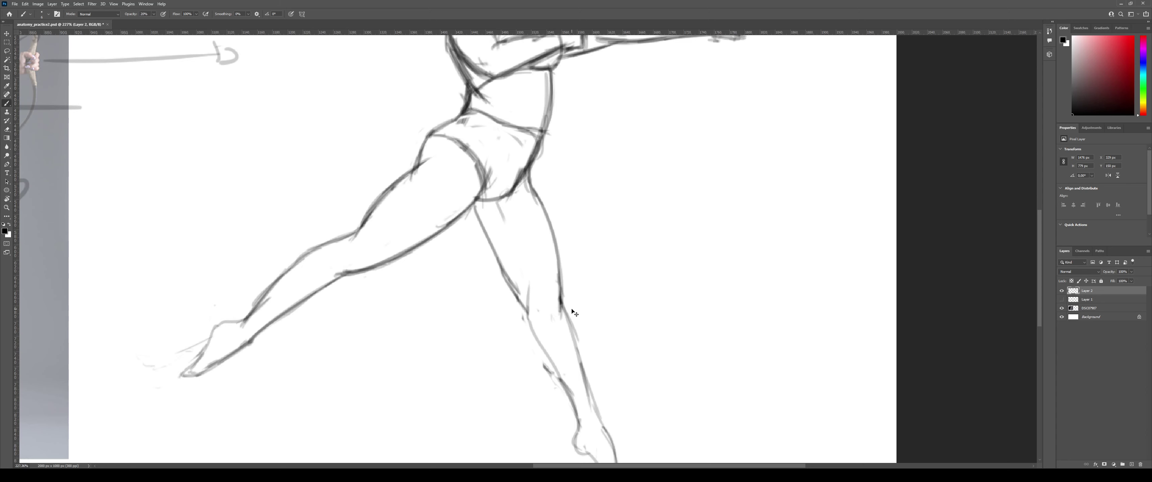
scroll(569, 309, "down", 2)
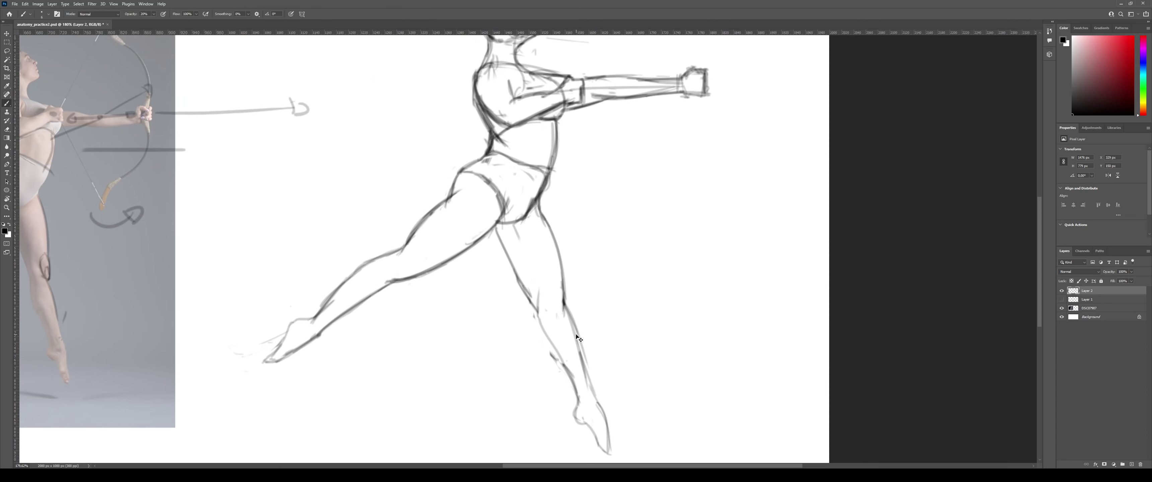
key("ctrl+z")
left_click_drag(566, 307, 580, 357)
key("ctrl+z")
left_click_drag(565, 306, 583, 368)
left_click_drag(570, 321, 585, 372)
Lighten the overlapping lines behind the sketched standing knee and retouch the contour there.
key("ctrl+space")
left_click_drag(590, 331, 598, 331)
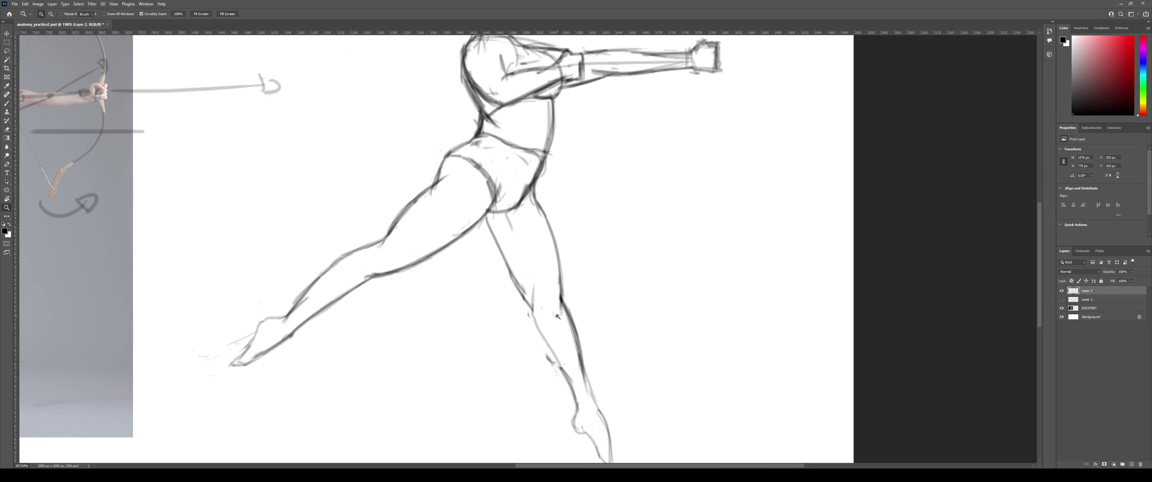
key("e")
left_click_drag(534, 286, 532, 301)
key("b")
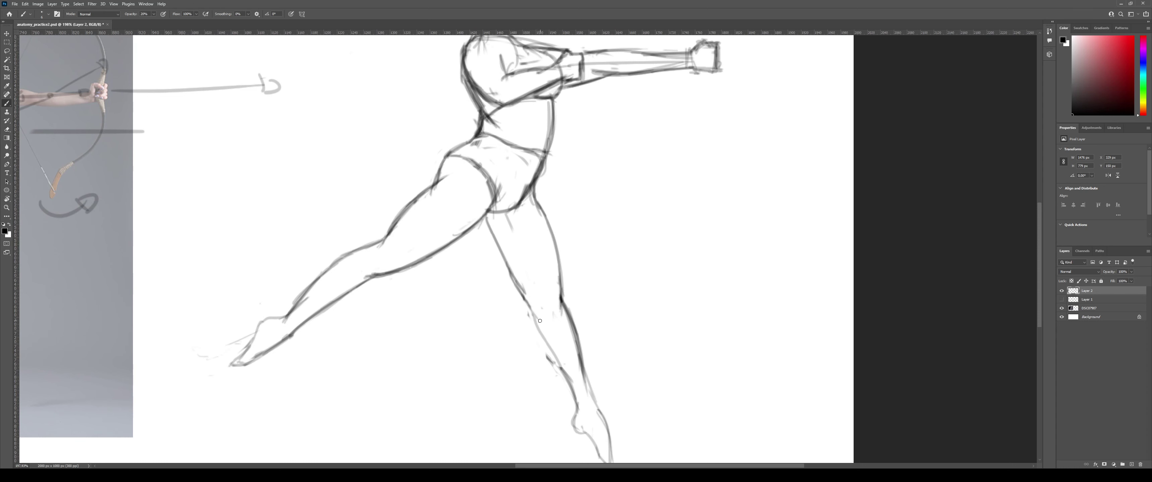
mouse_move(532, 313)
left_mouse_down()
mouse_move(553, 345)
mouse_move(503, 327)
left_mouse_up()
key("z")
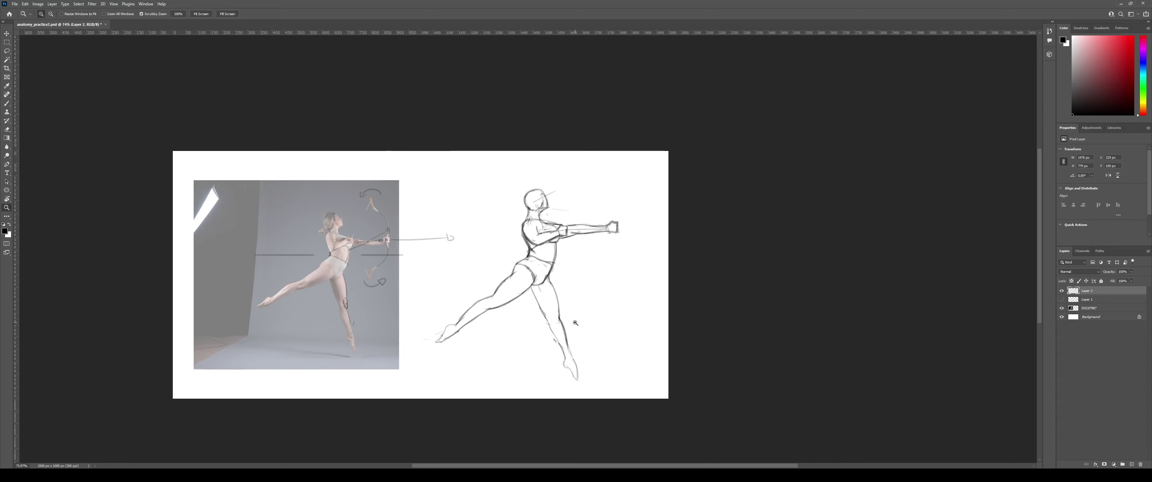
Erase the stray marks beside the standing calf and redraw its rear contour down toward the ankle.
left_click_drag(571, 318, 591, 312)
mouse_move(572, 340)
left_mouse_down()
mouse_move(573, 304)
mouse_move(595, 309)
left_mouse_up()
key("e")
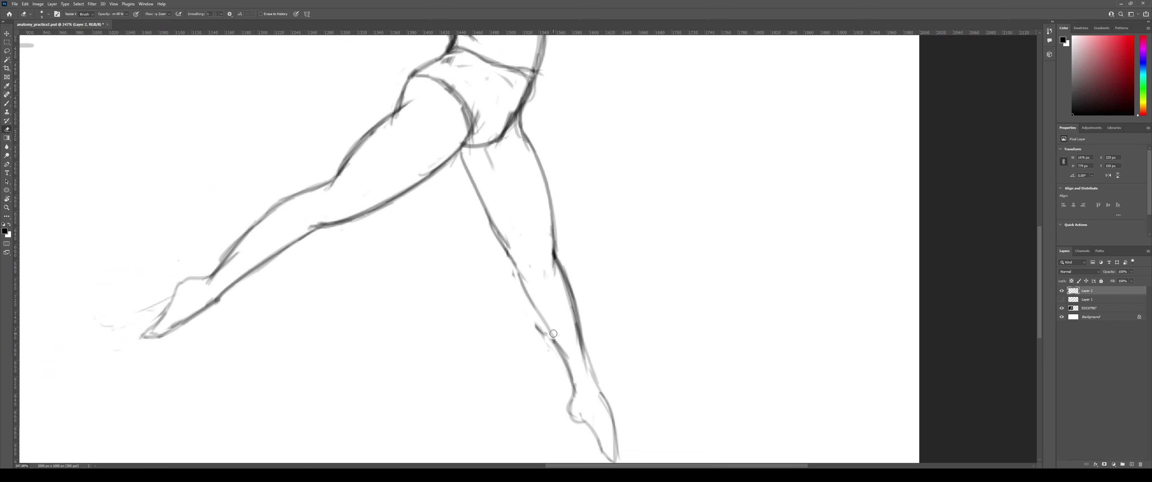
key("b")
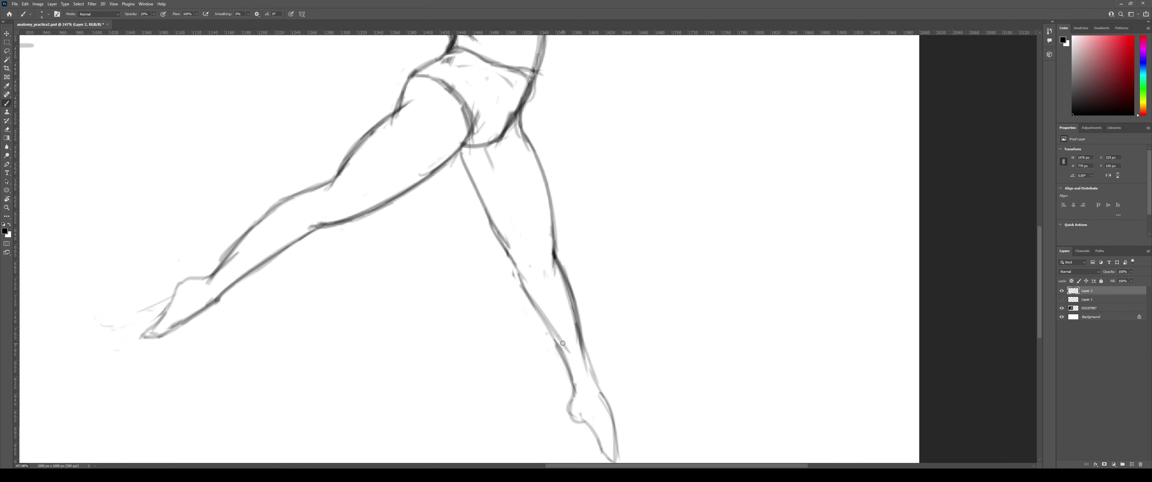
left_click_drag(535, 307, 568, 362)
left_click_drag(544, 324, 572, 378)
mouse_move(519, 275)
left_mouse_down()
mouse_move(529, 293)
mouse_move(501, 291)
left_mouse_up()
Erase the rear thigh contour of the standing leg and redraw it from the hip down to the knee.
key("z")
key("b")
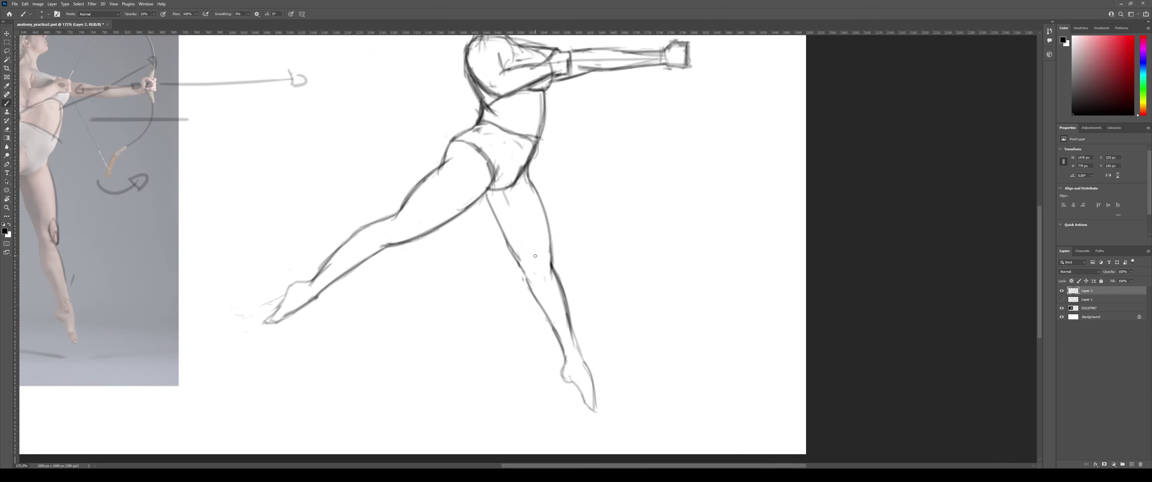
key("z")
mouse_move(530, 257)
left_mouse_down()
mouse_move(518, 254)
mouse_move(569, 256)
mouse_move(528, 251)
mouse_move(538, 245)
mouse_move(552, 276)
mouse_move(541, 276)
left_mouse_up()
key("b")
key("z")
key("e")
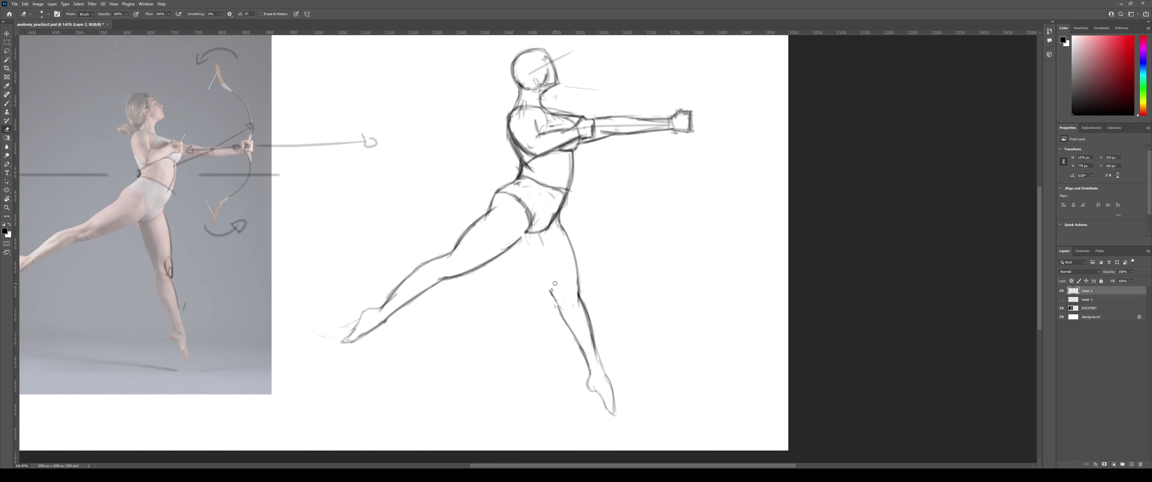
key("b")
left_click_drag(524, 236, 550, 280)
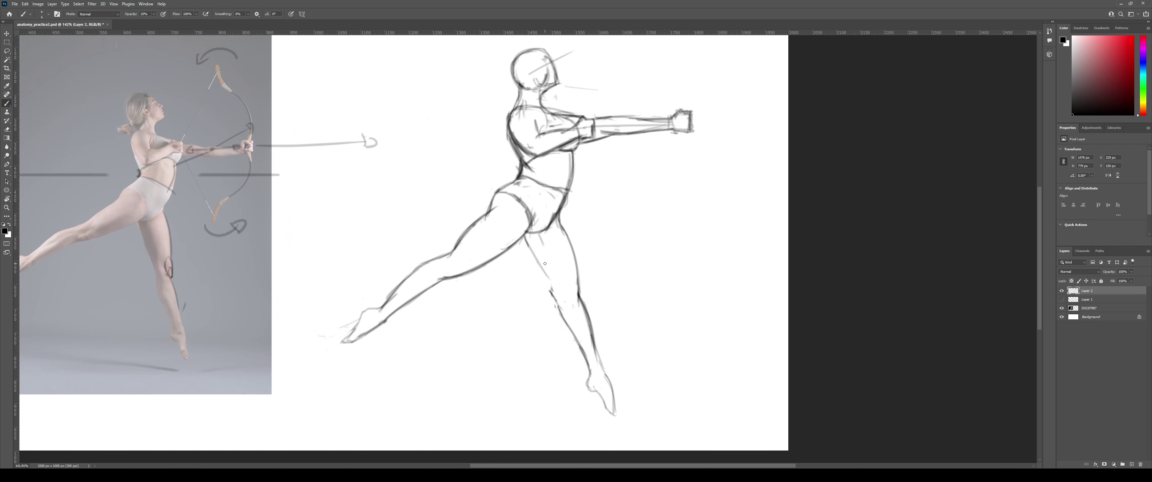
key("ctrl+z")
left_click_drag(526, 240, 558, 287)
key("ctrl+z")
left_click_drag(536, 254, 554, 286)
Rework the rear contour of the standing calf and blend it through the back of the knee into the thigh.
key("e")
left_click_drag(561, 315, 585, 351)
key("b")
key("ctrl+z")
key("ctrl+z")
key("ctrl+z")
key("z")
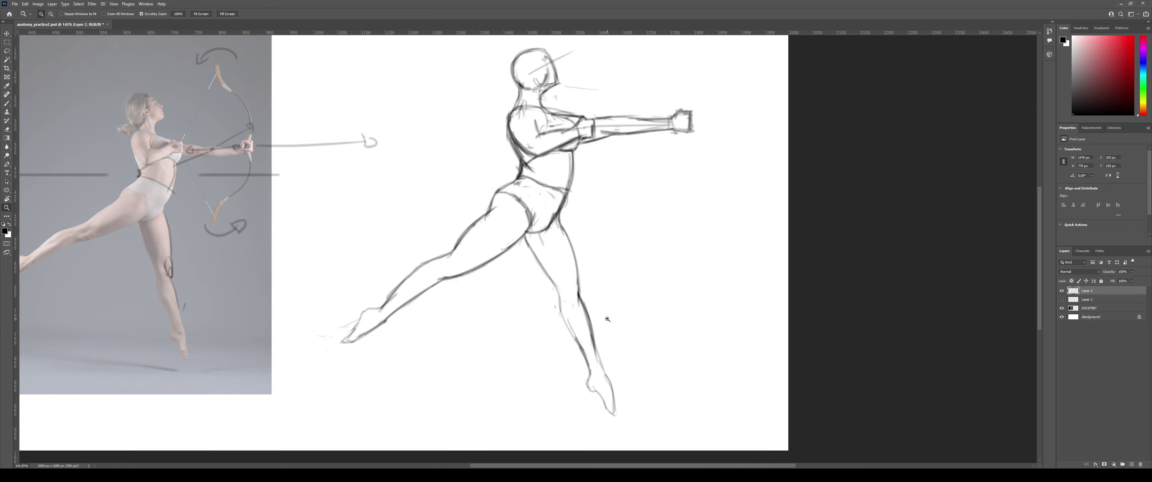
mouse_move(609, 320)
left_mouse_down()
mouse_move(524, 311)
mouse_move(555, 316)
mouse_move(579, 347)
left_mouse_up()
key("b")
key("ctrl+z")
left_click_drag(558, 313, 581, 349)
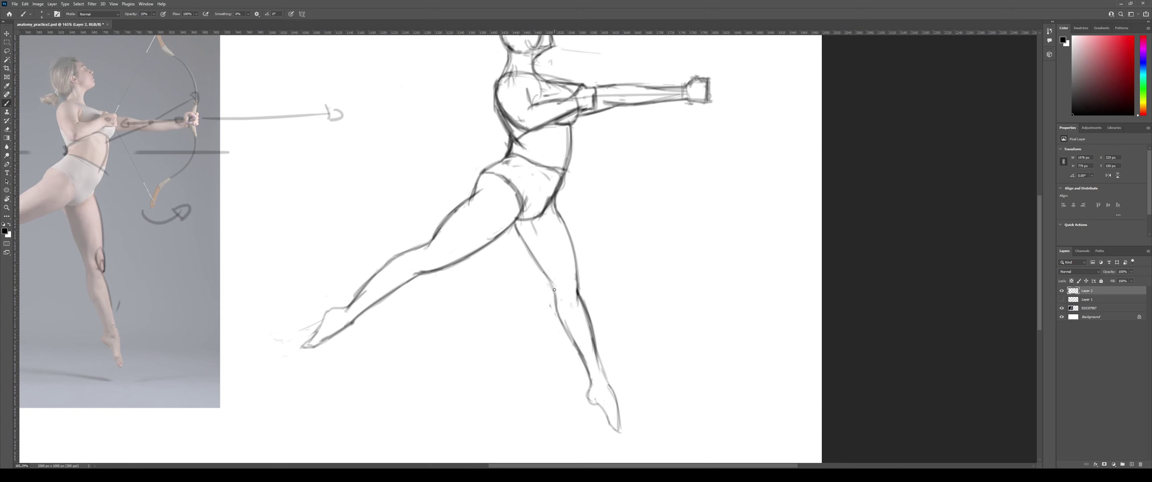
mouse_move(523, 242)
left_mouse_down()
mouse_move(556, 278)
mouse_move(559, 289)
mouse_move(540, 272)
mouse_move(565, 311)
left_mouse_up()
key("z")
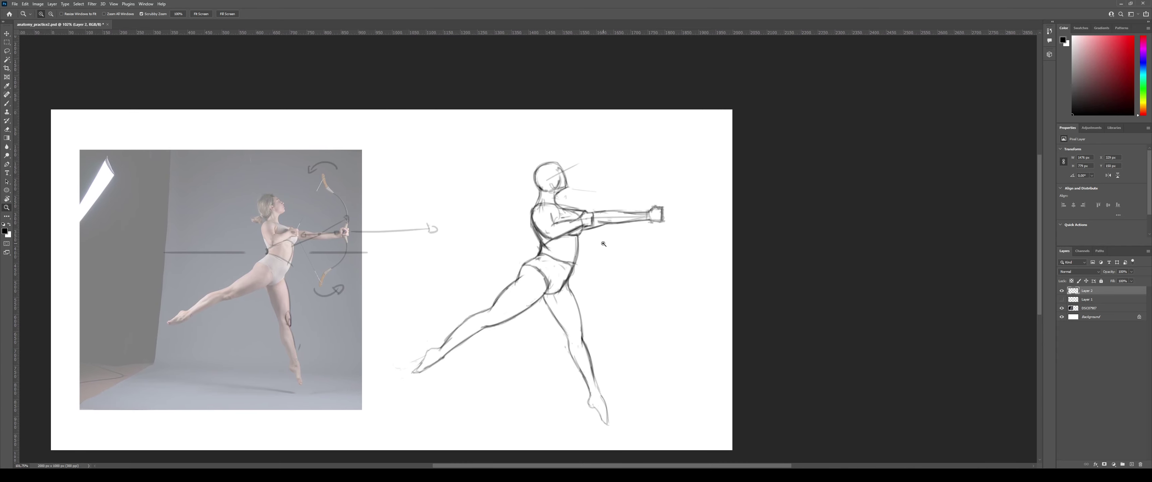